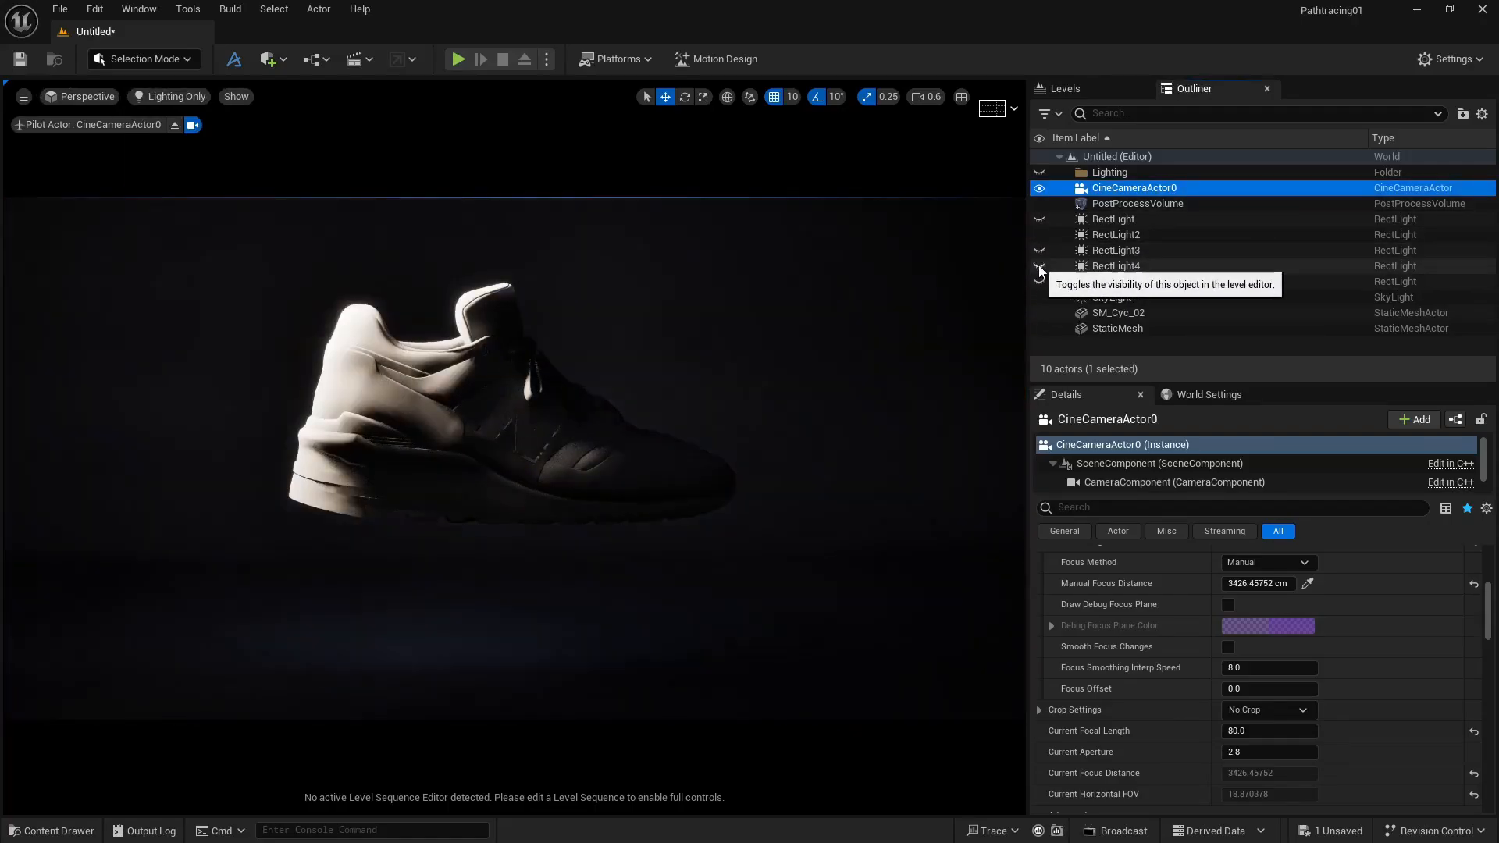
click(1039, 296)
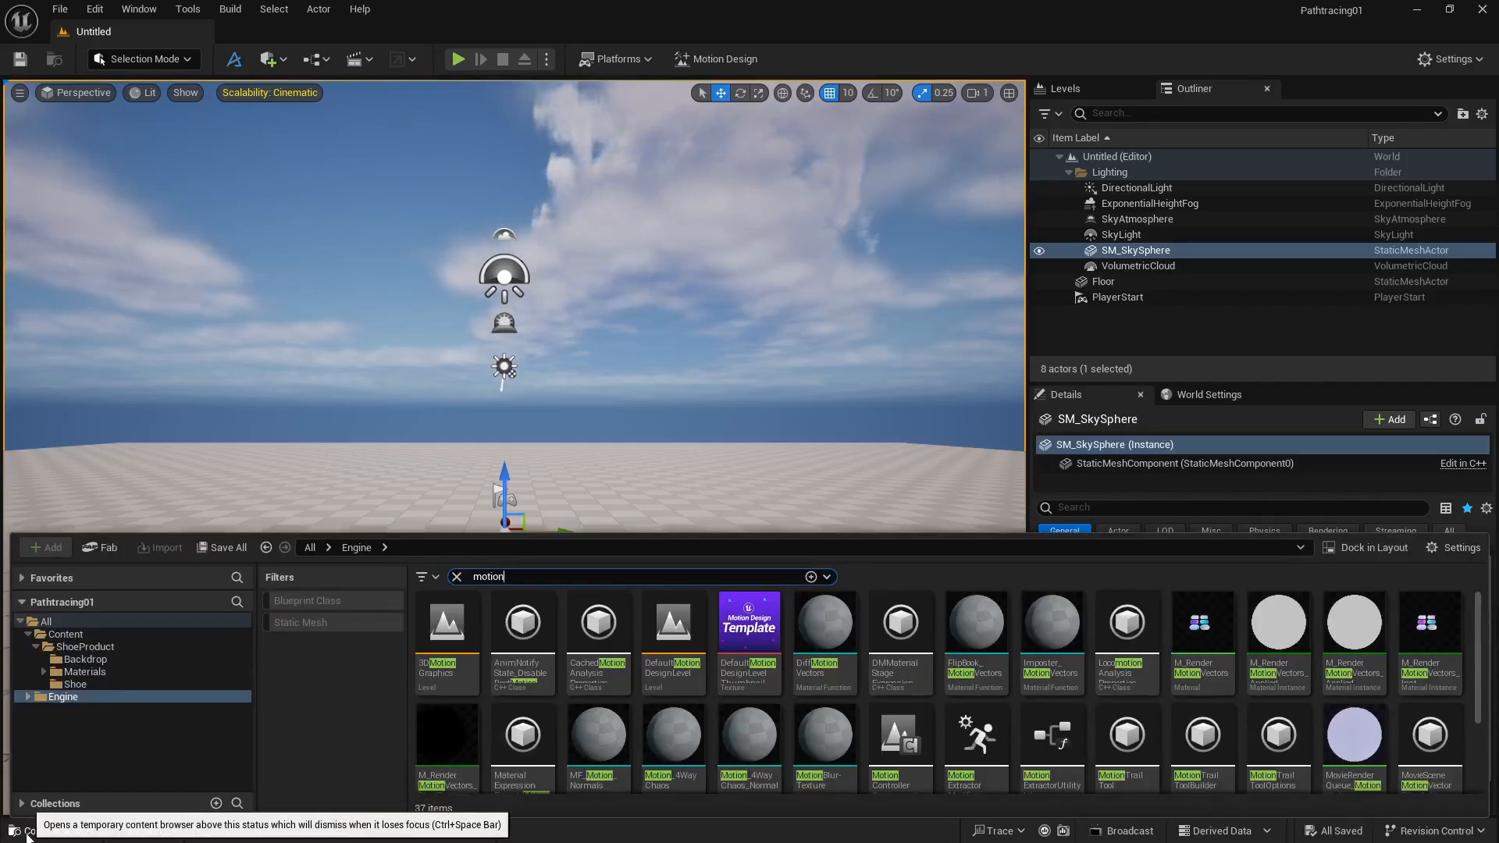
Step: Open the Backdrop folder under ShoeProduct and clear the asset search to view its meshes
click(82, 659)
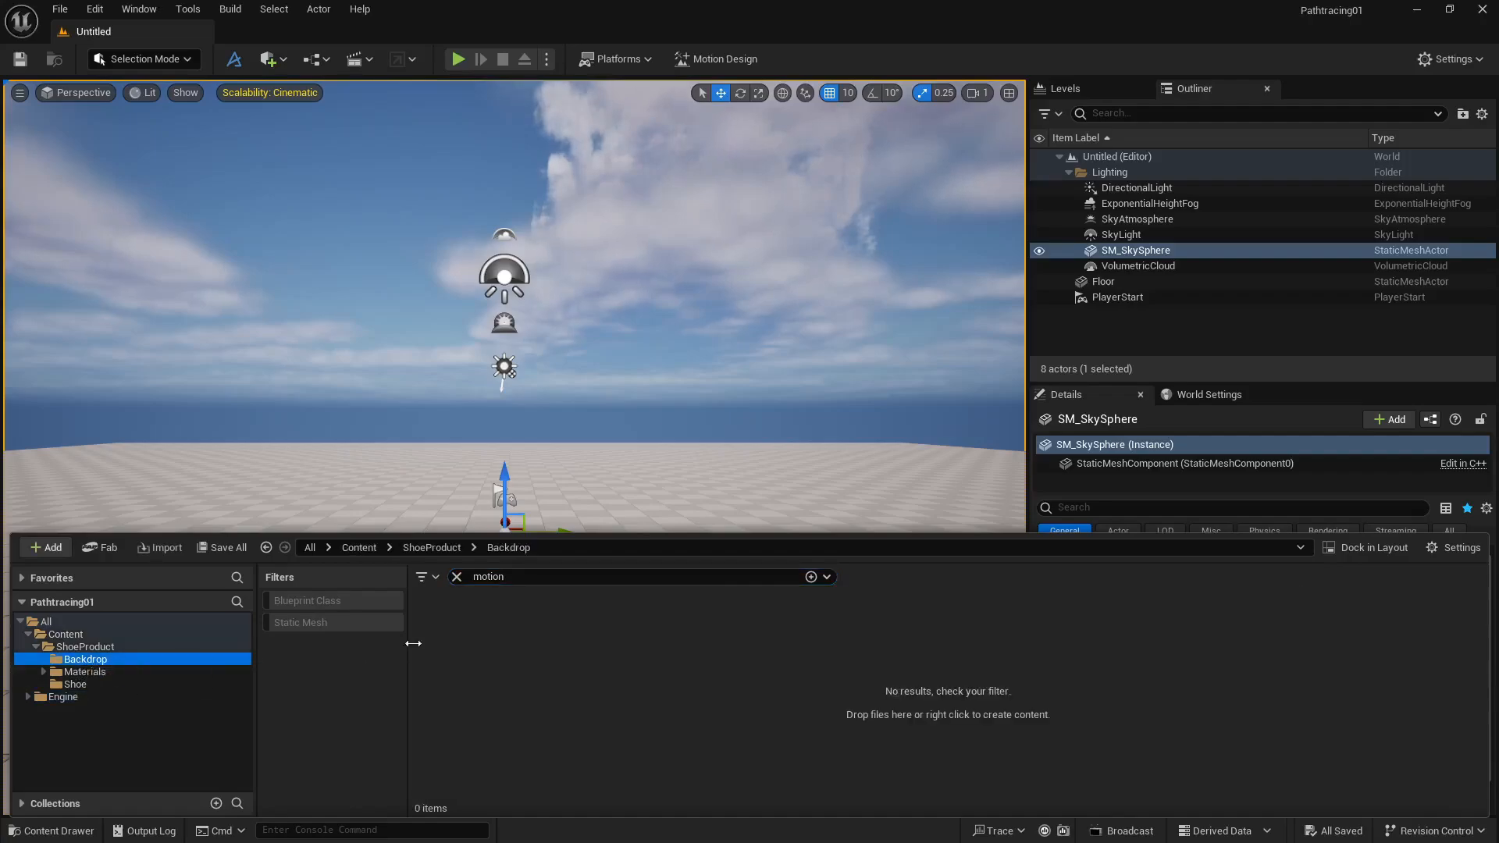
click(456, 577)
mouse_move(444, 626)
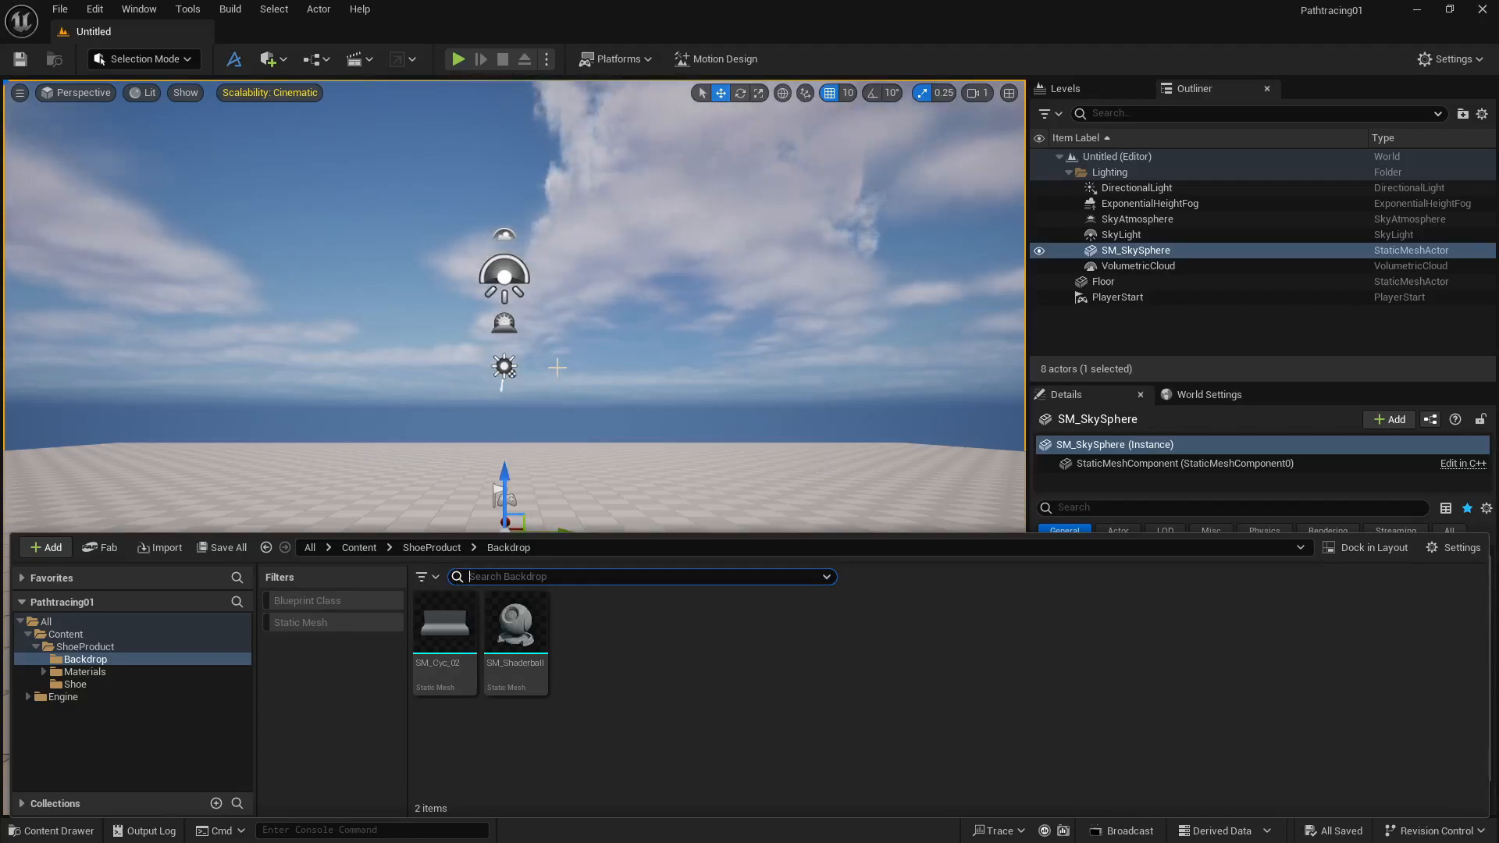
Step: Search the Engine content for "motion" and show the 3DMotionGraphics level in its folder
click(111, 700)
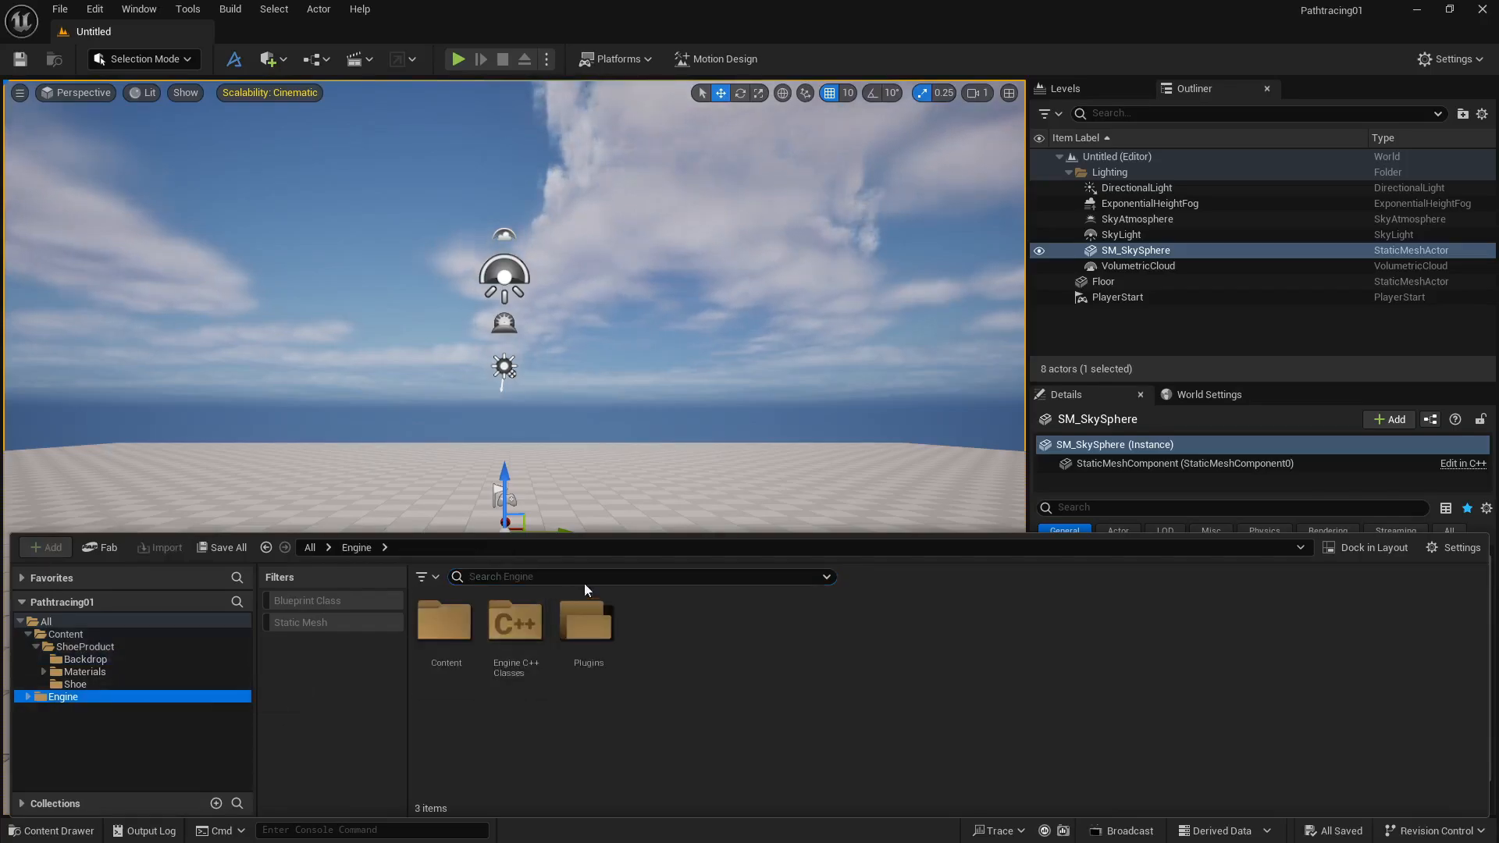
click(641, 575)
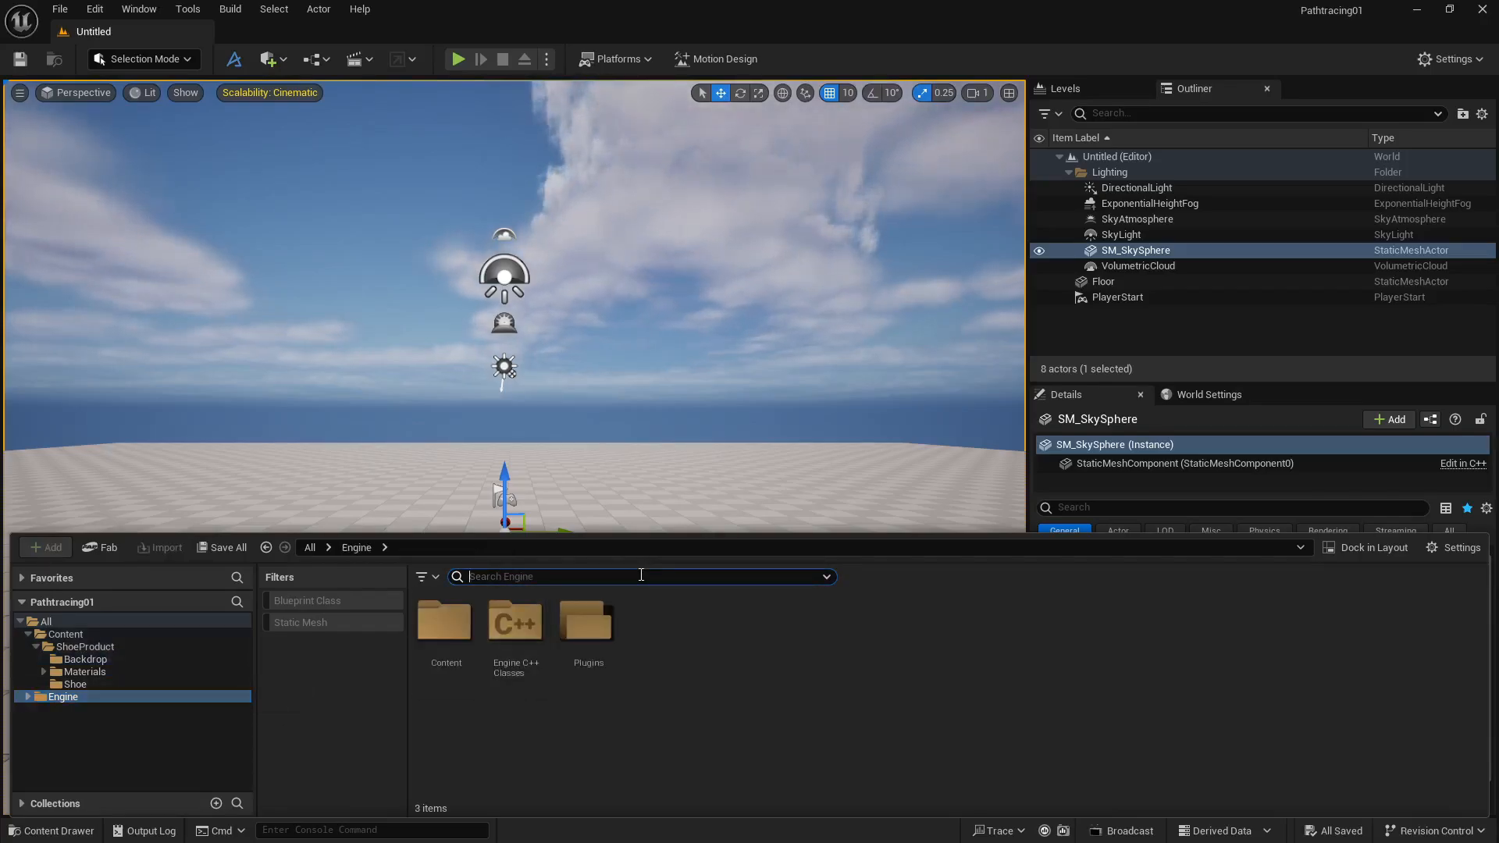
text(motion)
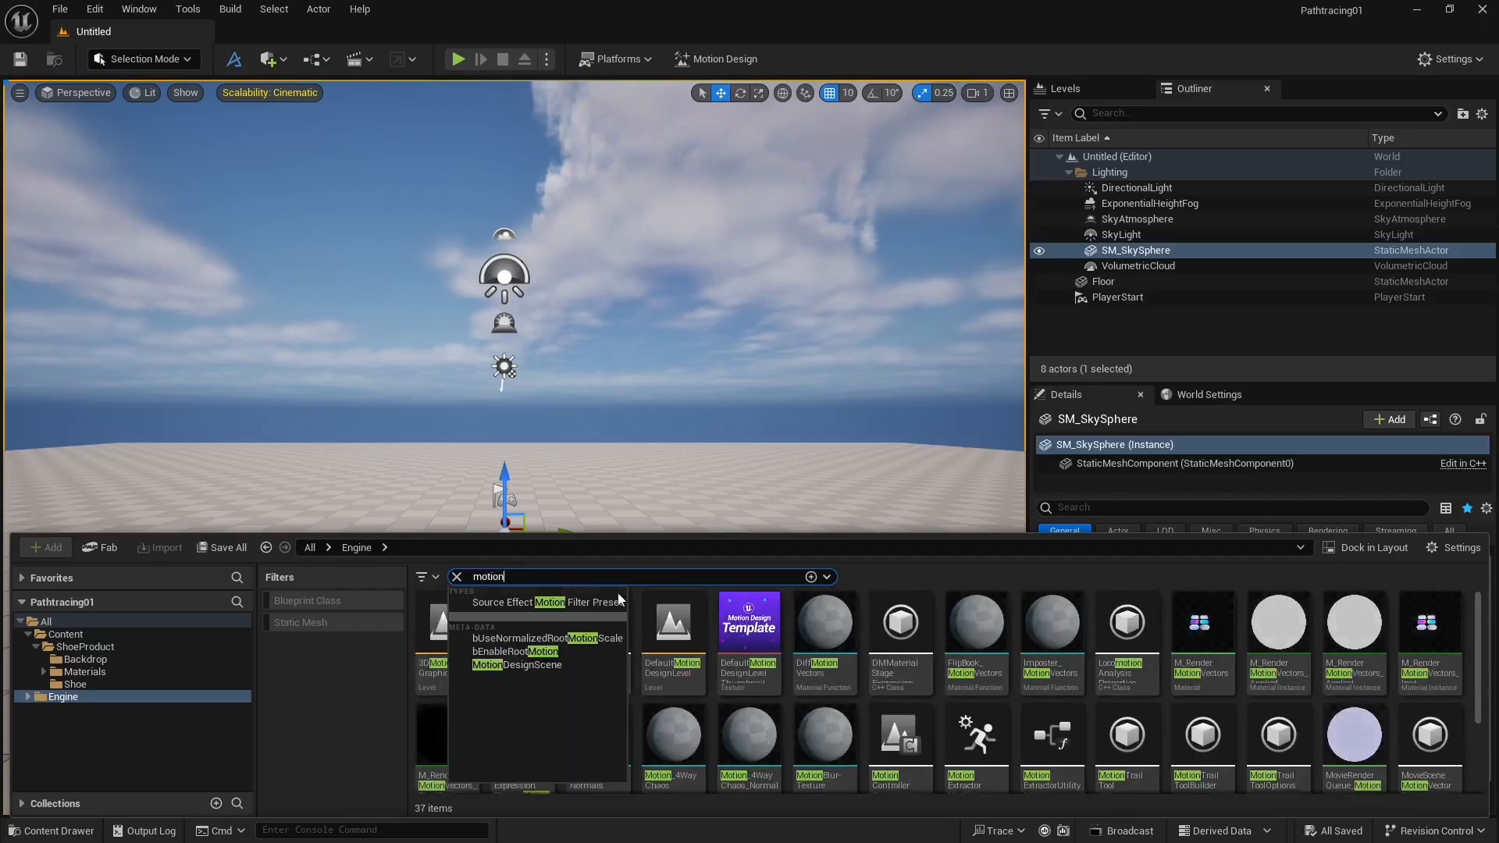
click(449, 650)
right_click(448, 649)
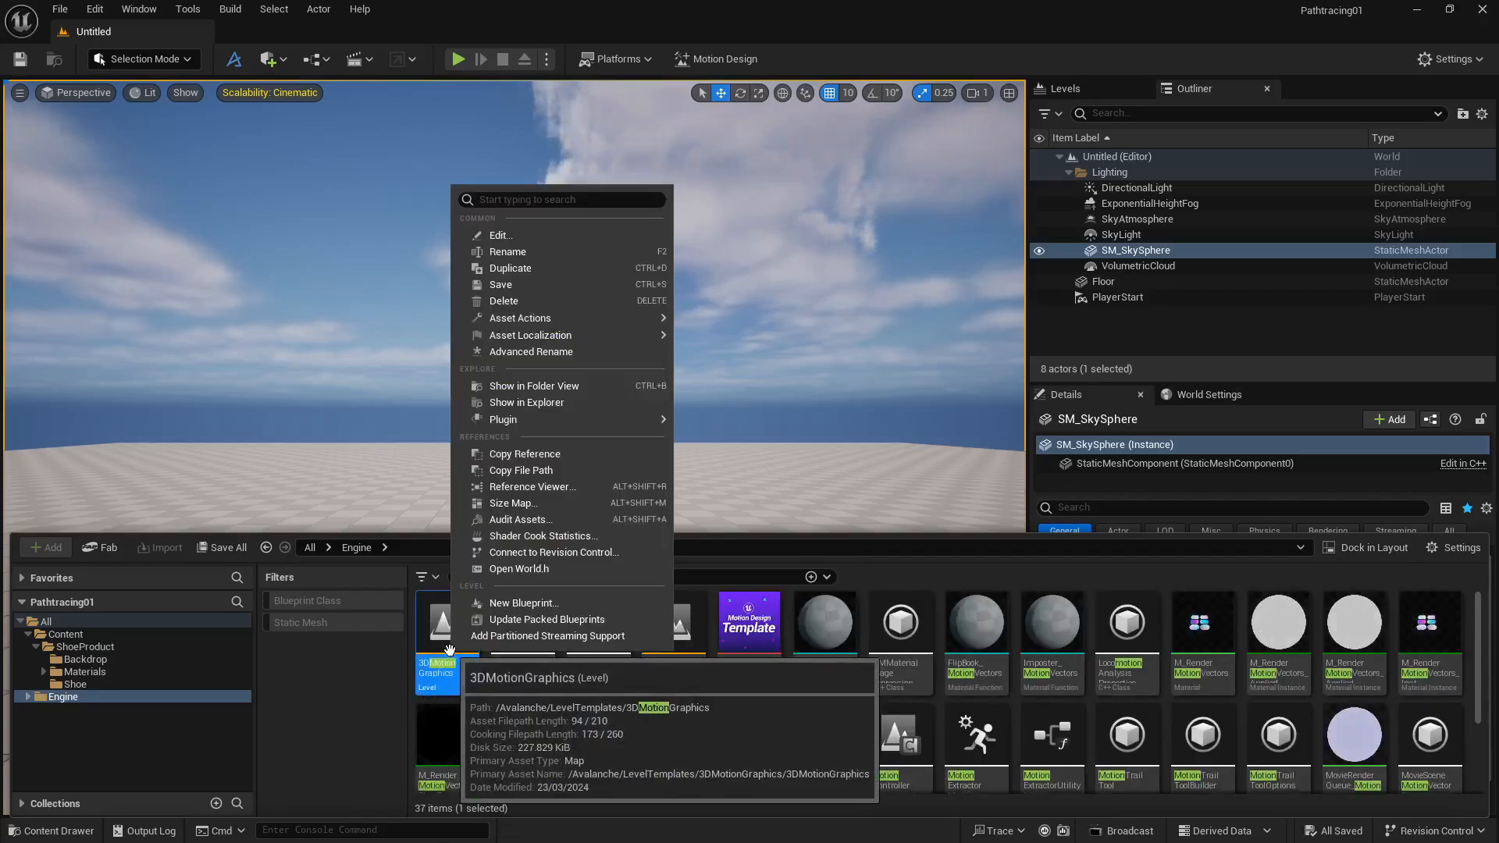
mouse_move(538, 417)
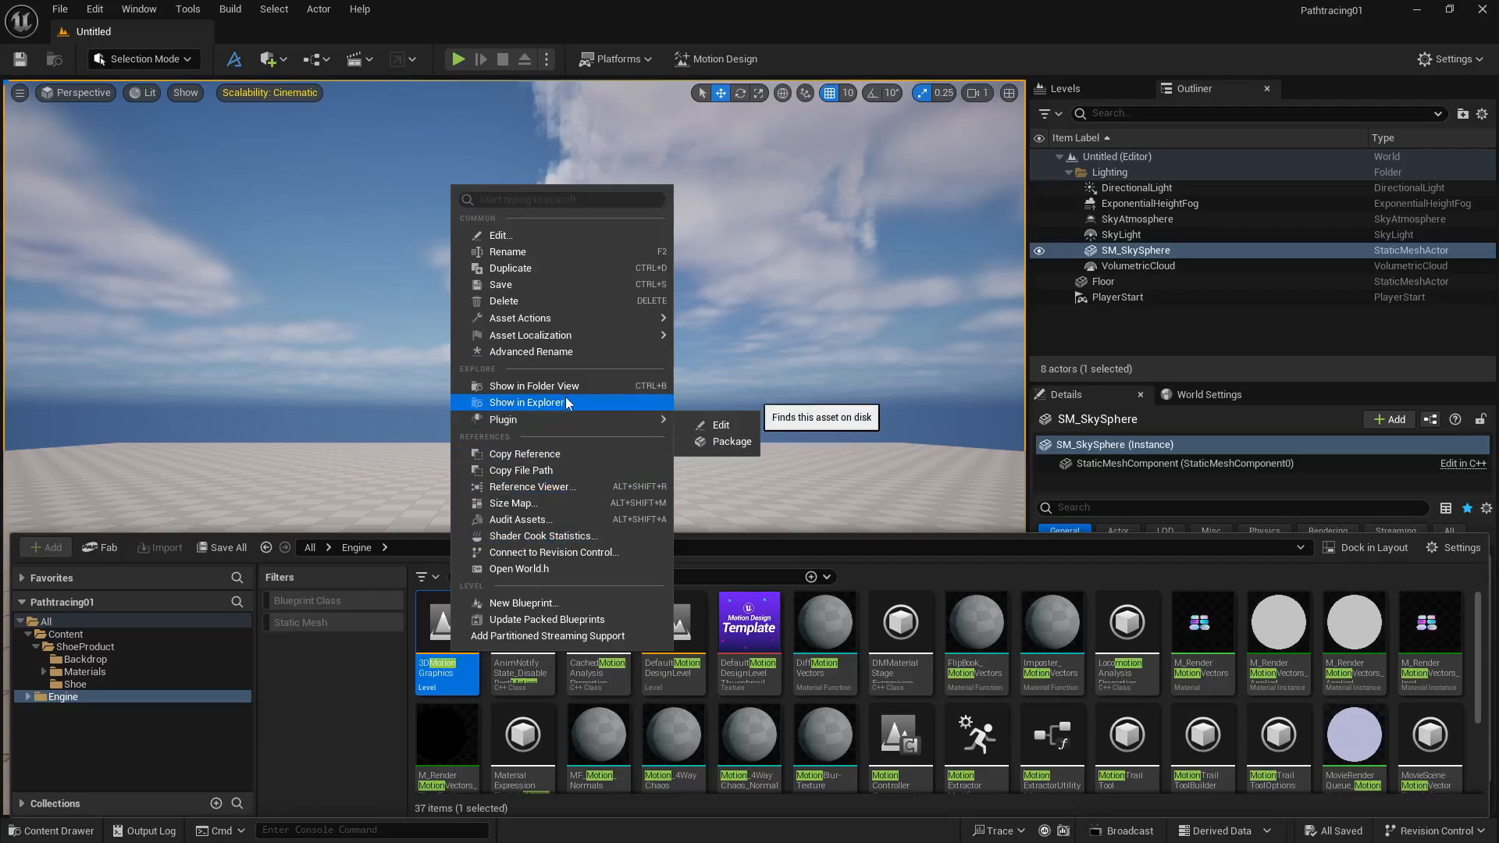
click(567, 387)
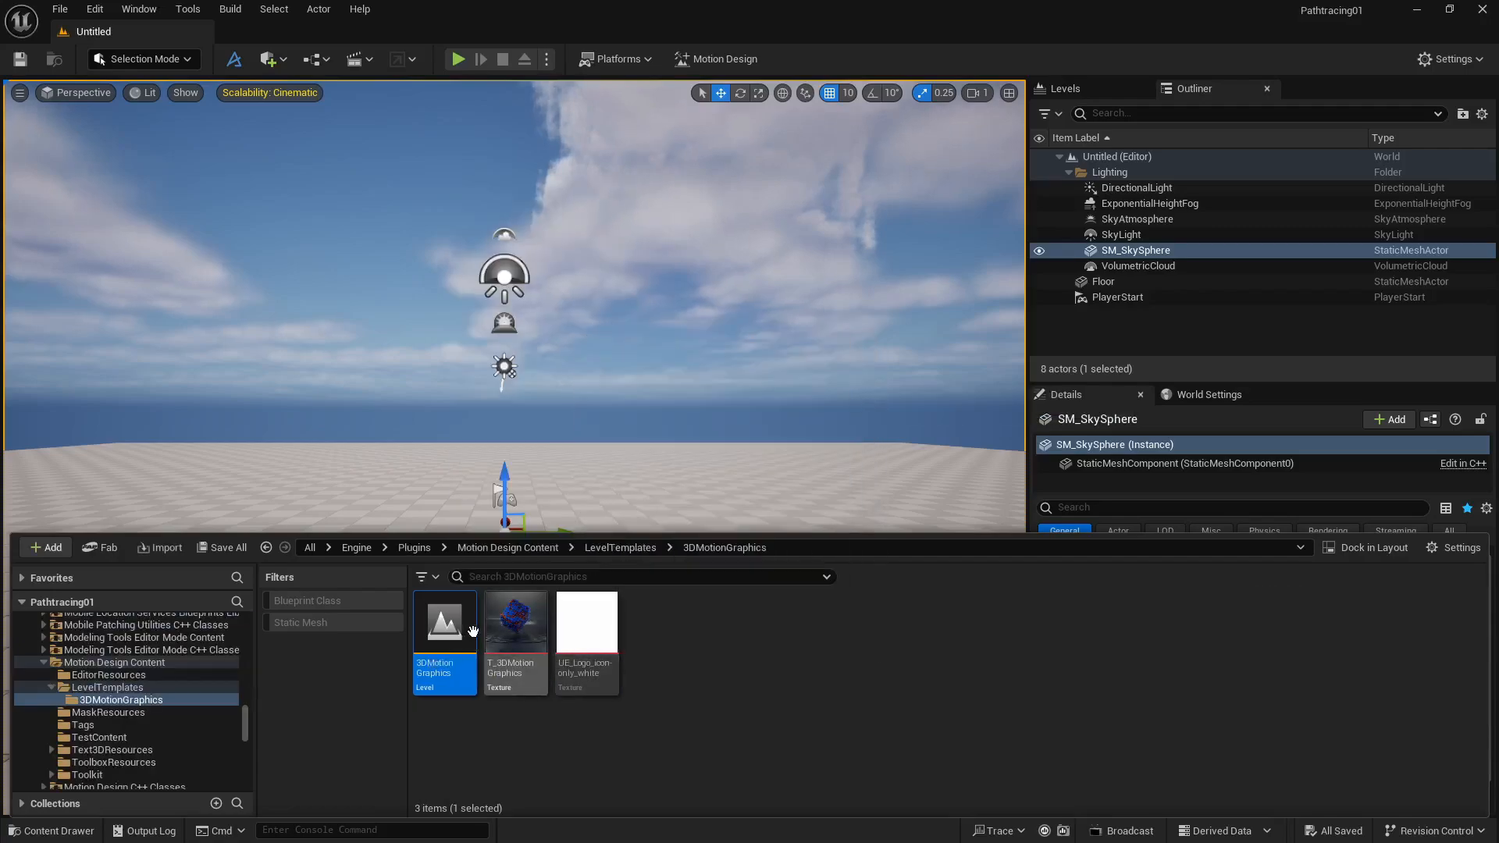
Step: Go up through LevelTemplates to the Motion Design Content folder and look over its assets
click(602, 548)
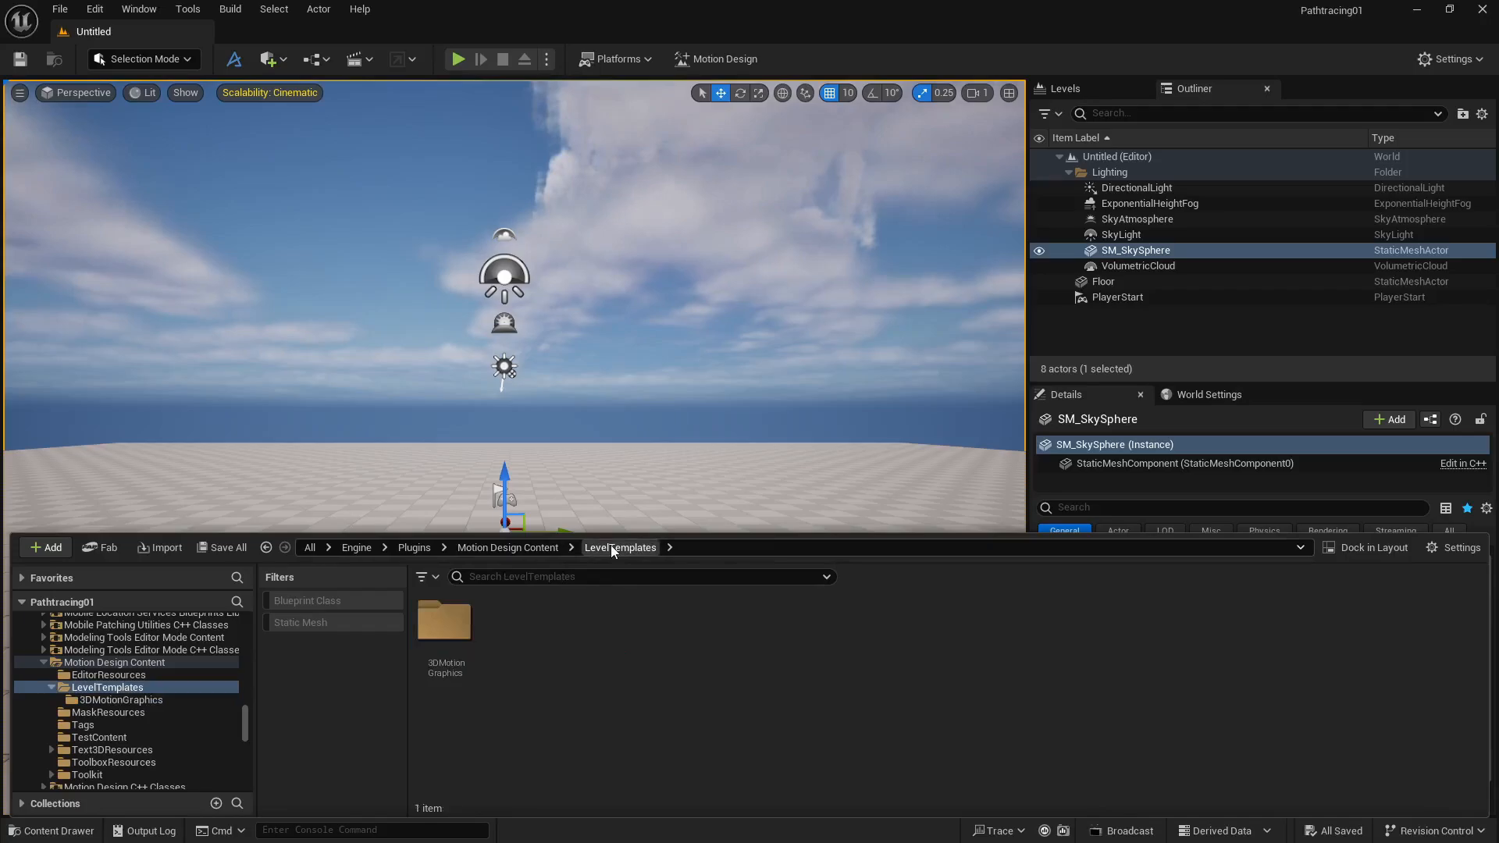
click(548, 548)
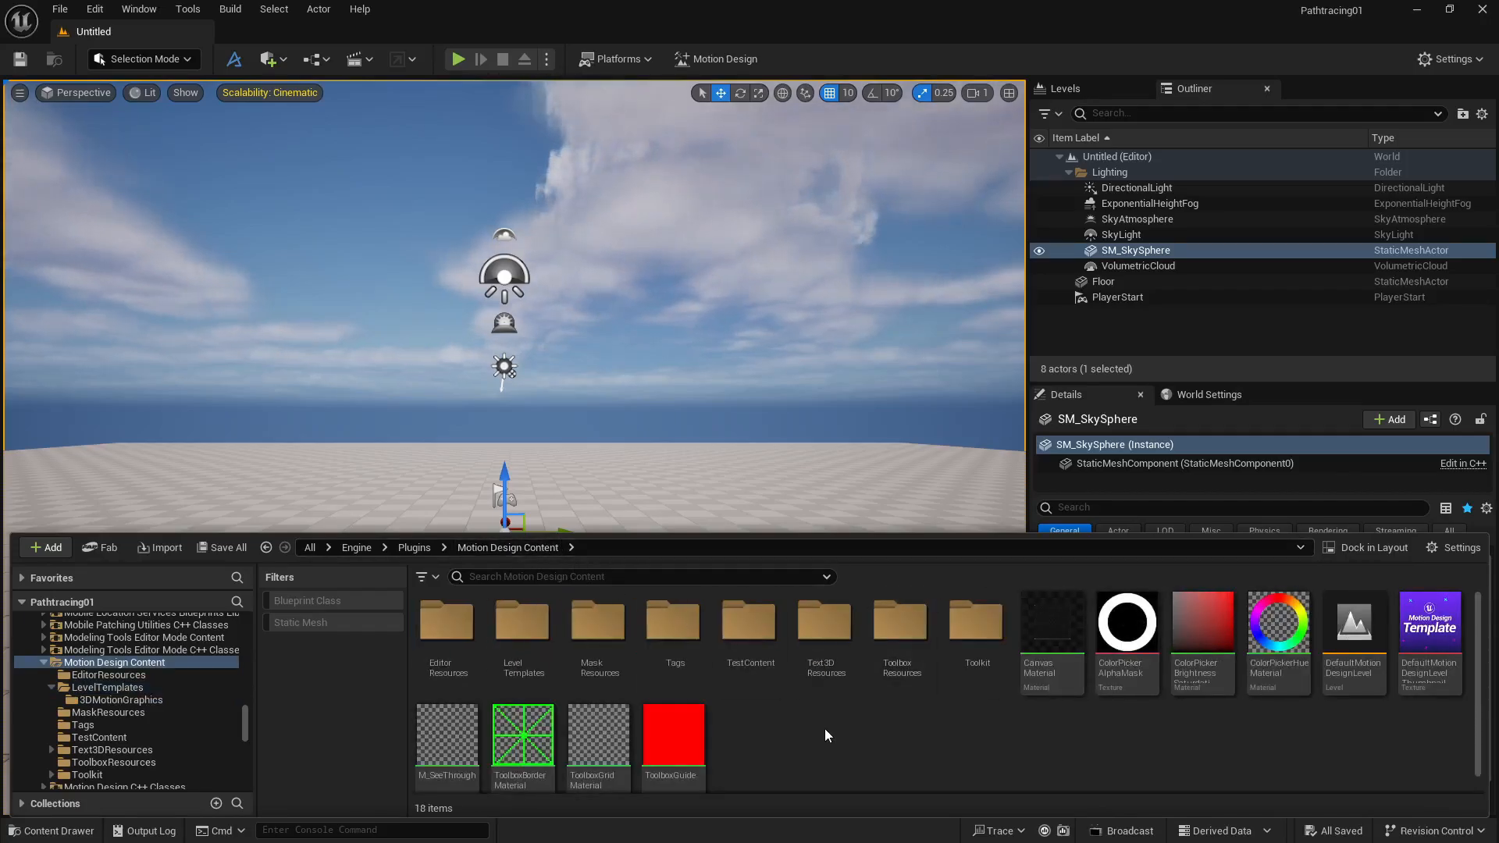
scroll(165, 685, up, 1)
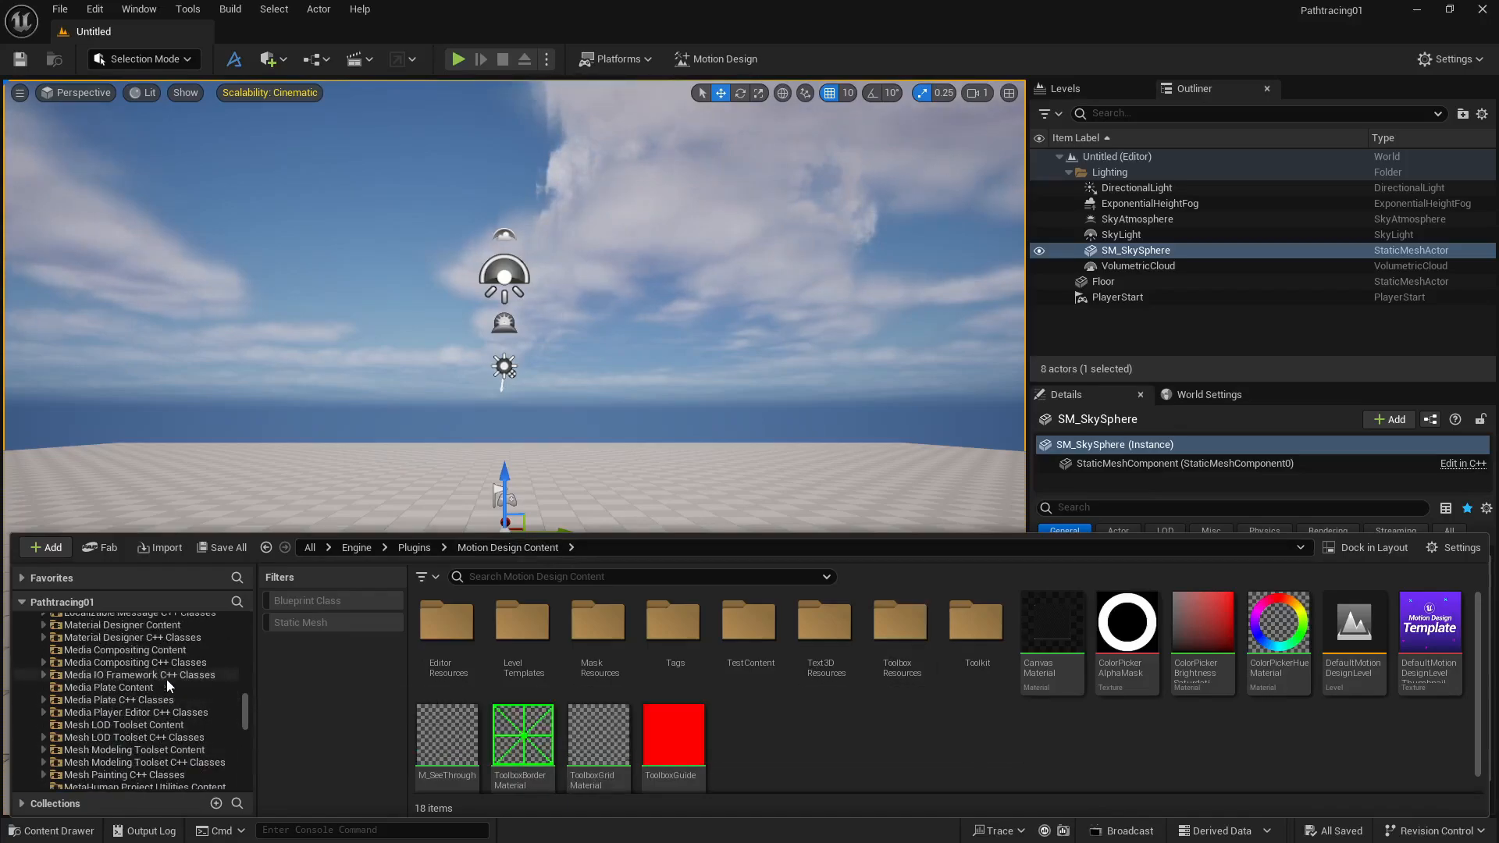
drag(245, 717, 248, 613)
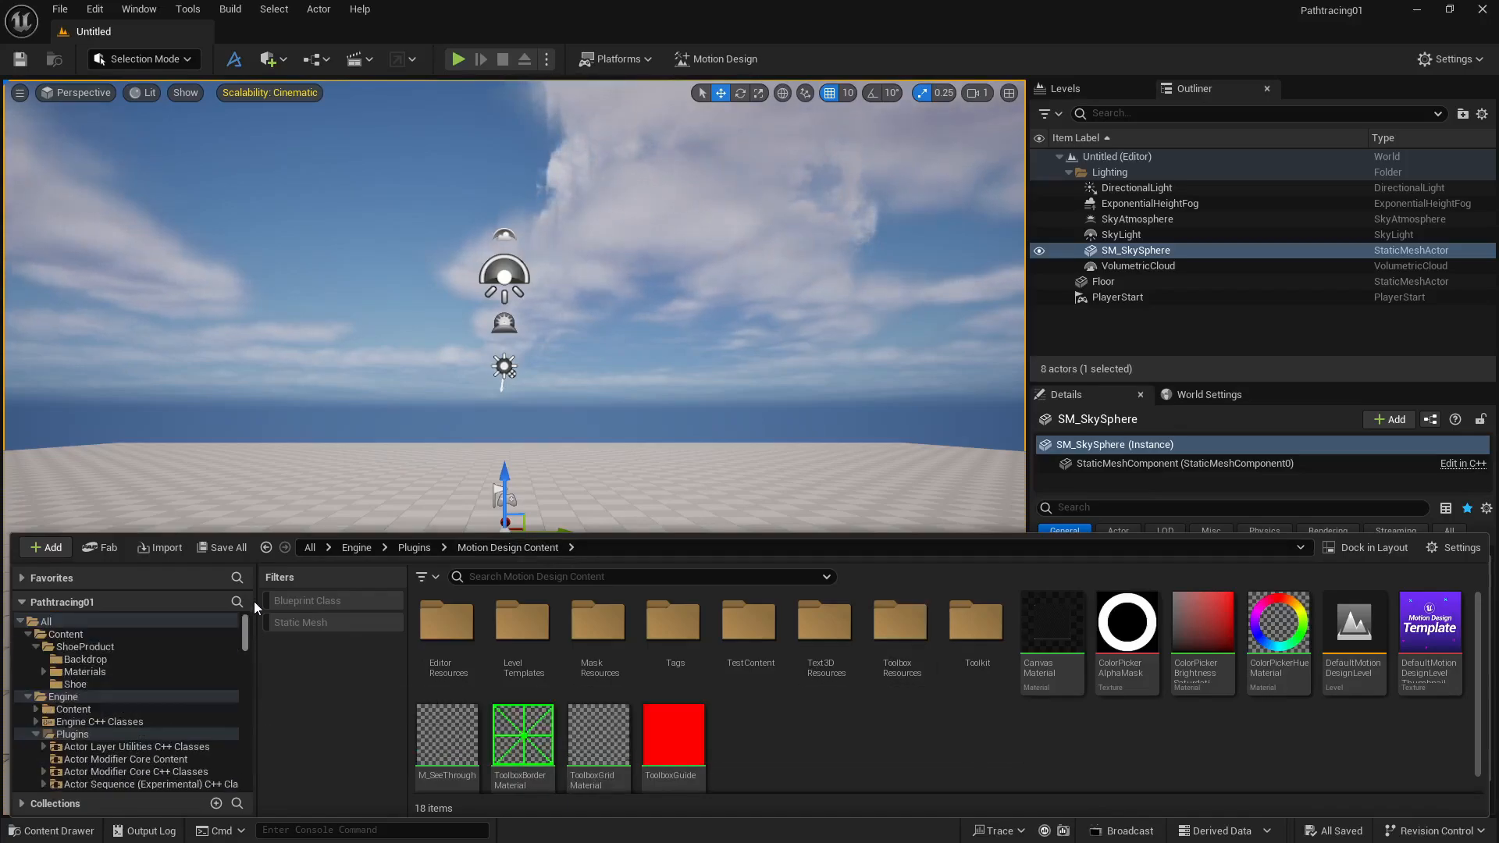
Step: Place the SM_Cyc_02 mesh from the ShoeProduct Backdrop folder into the level
click(86, 660)
drag(444, 623, 445, 467)
right_drag(434, 498, 367, 507)
key(s)
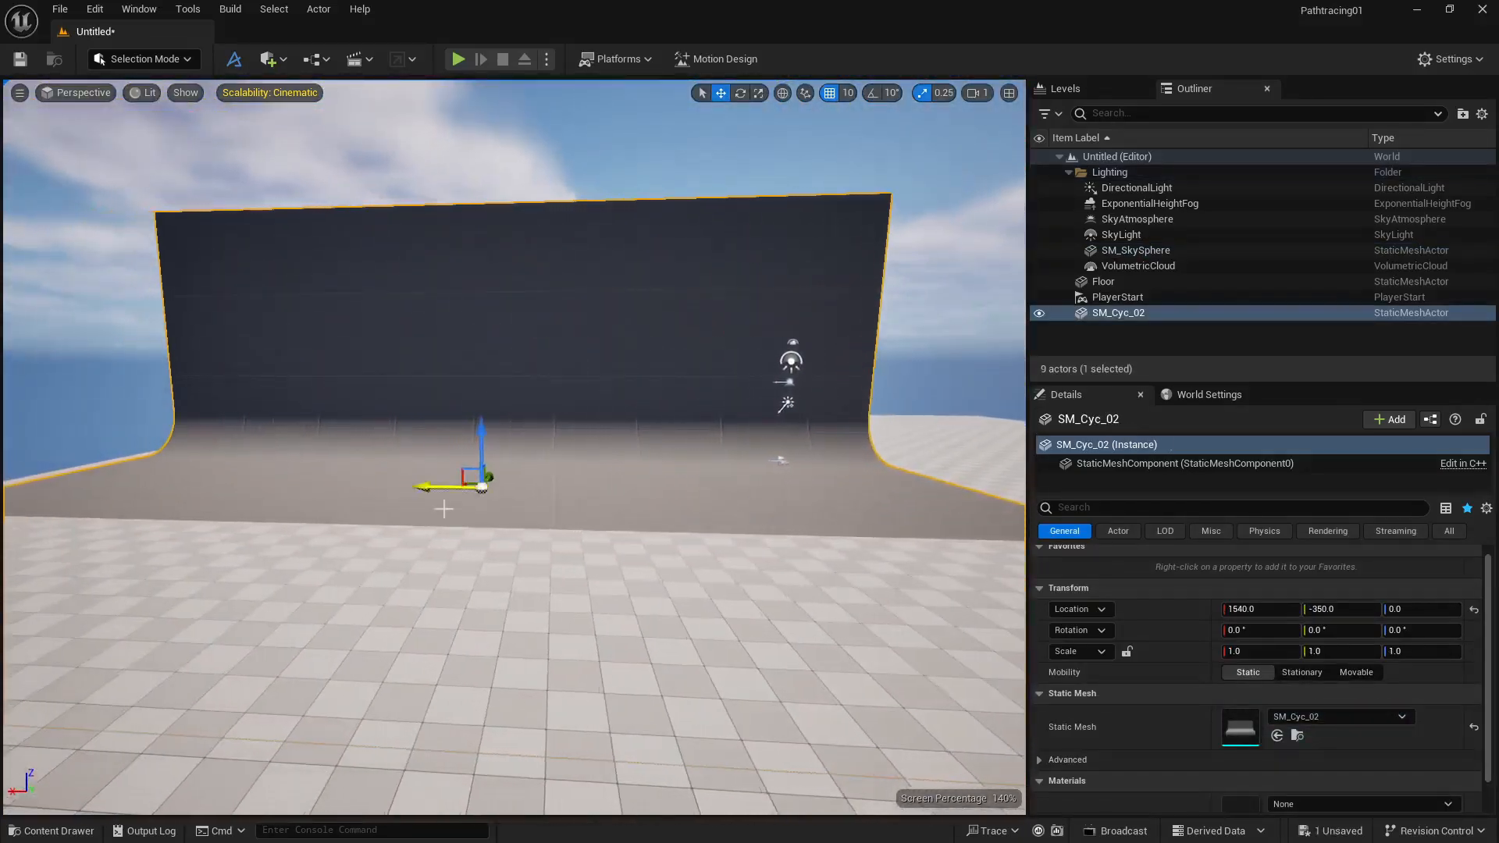
Step: Delete the Floor actor and move the SM_Cyc_02 backdrop along X to about 60
click(338, 576)
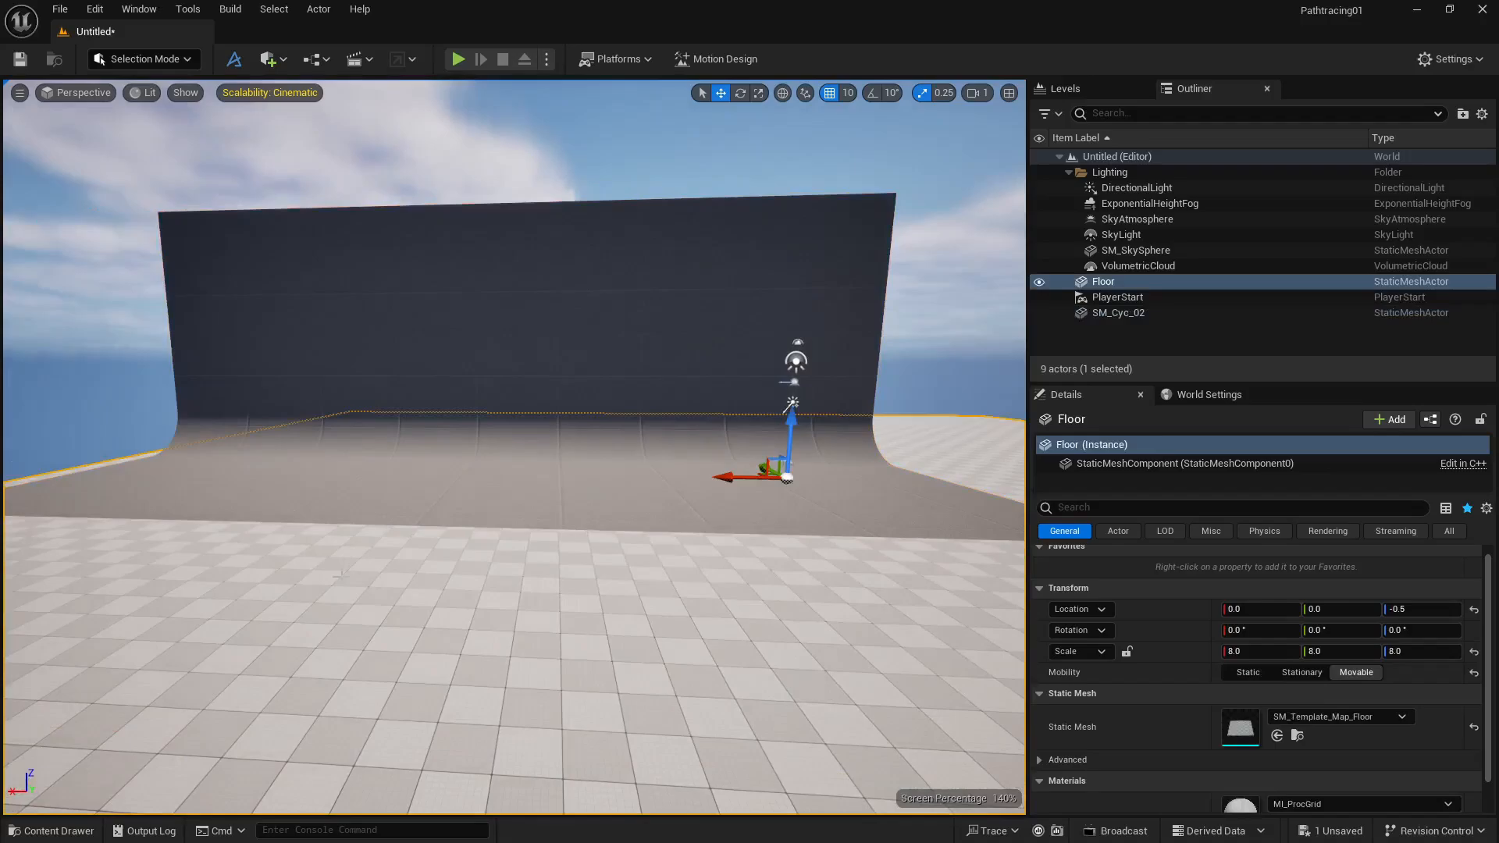
key(Delete)
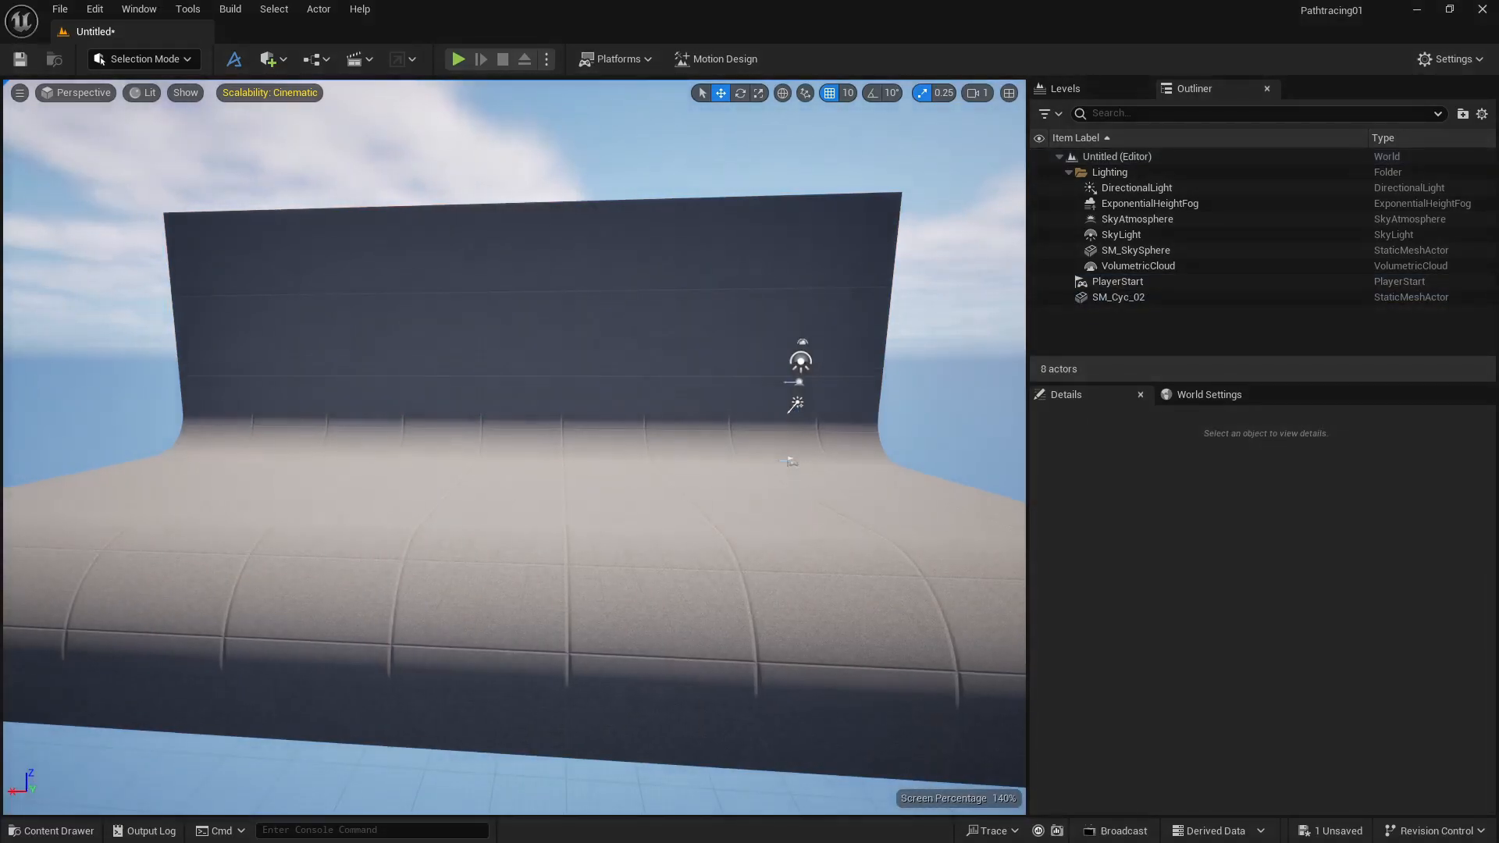
click(576, 488)
drag(422, 487, 739, 495)
right_drag(829, 516, 985, 452)
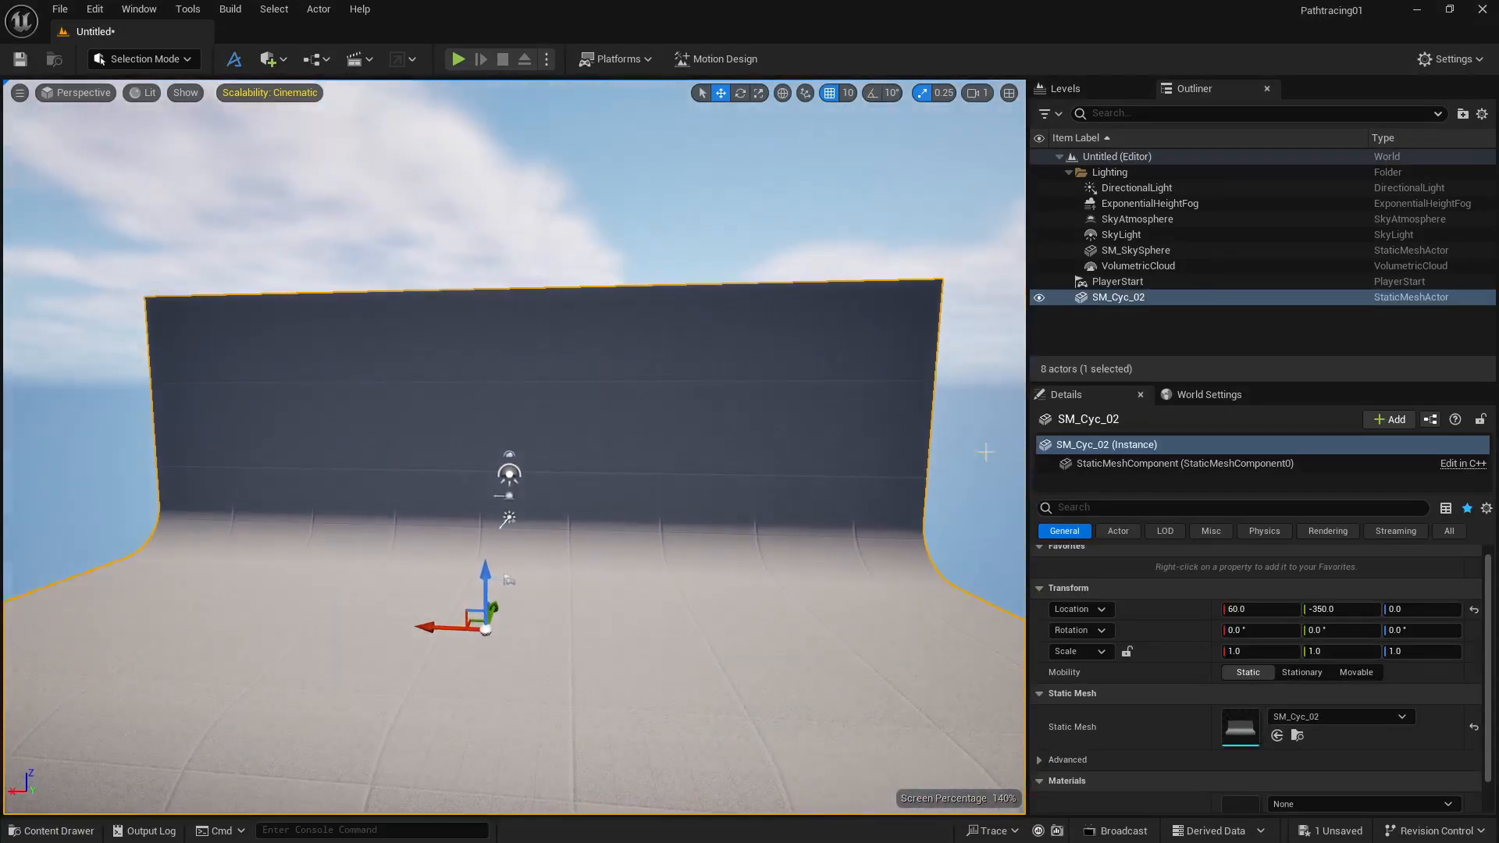
Step: Delete all actors in the Lighting folder, from DirectionalLight to VolumetricCloud, together with PlayerStart
click(1124, 283)
shift+click(1136, 188)
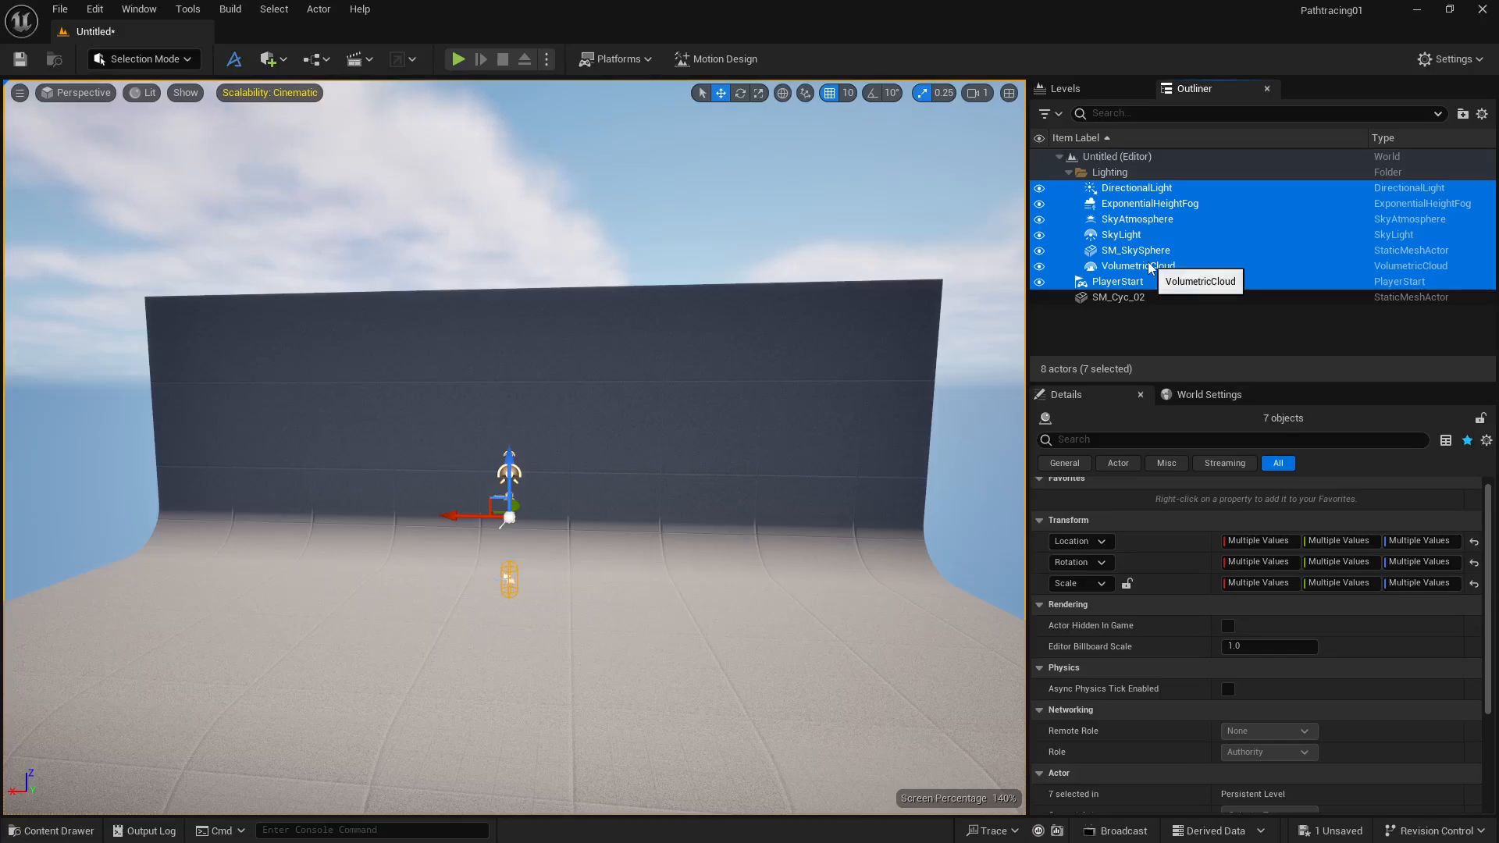
key(Delete)
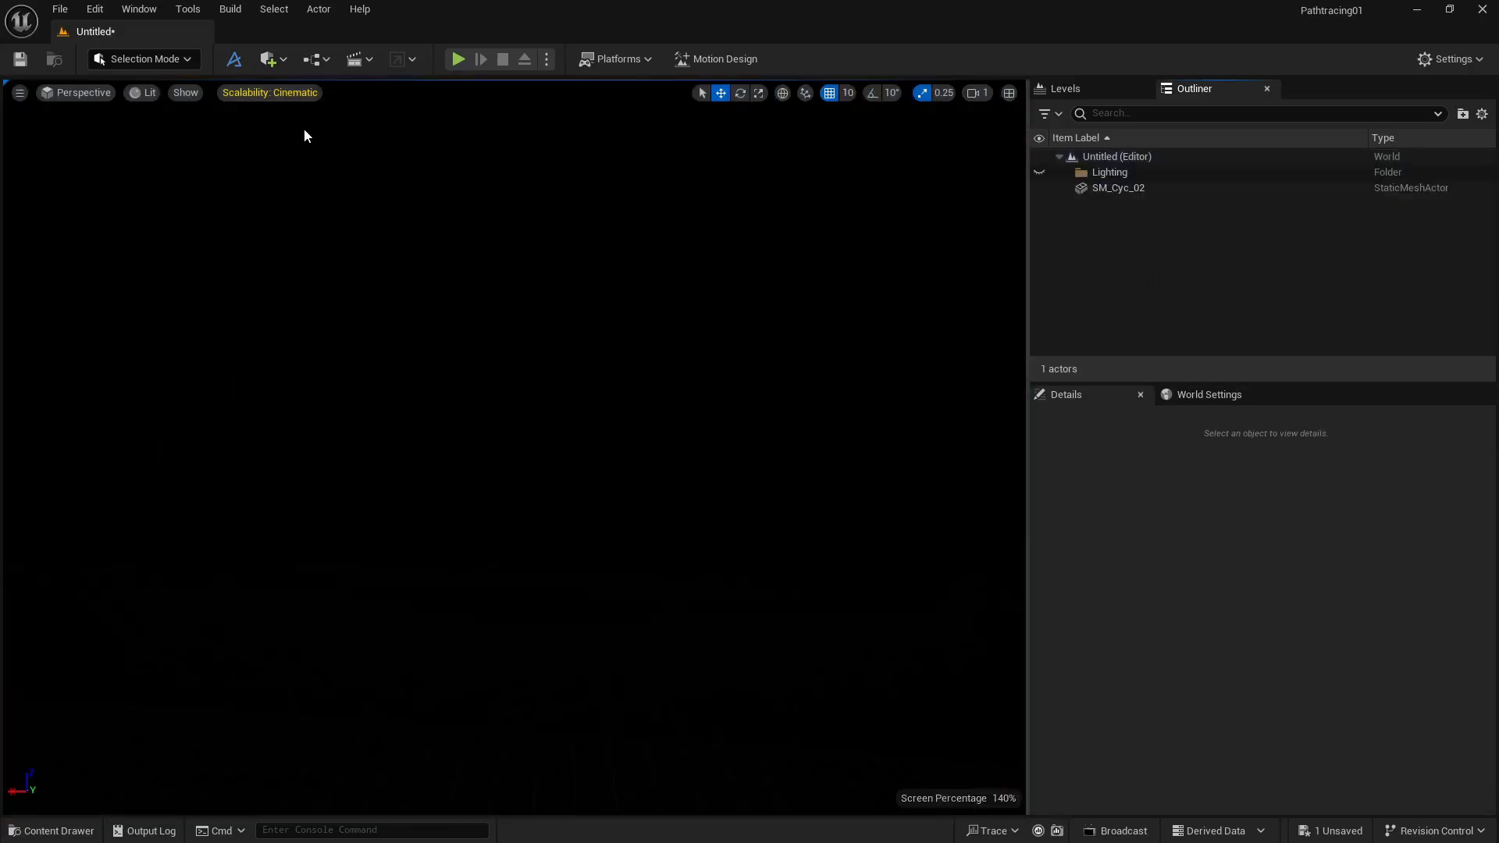
Step: Add a Sky Light to the level and set its source type to SLS Specified Cubemap
click(287, 62)
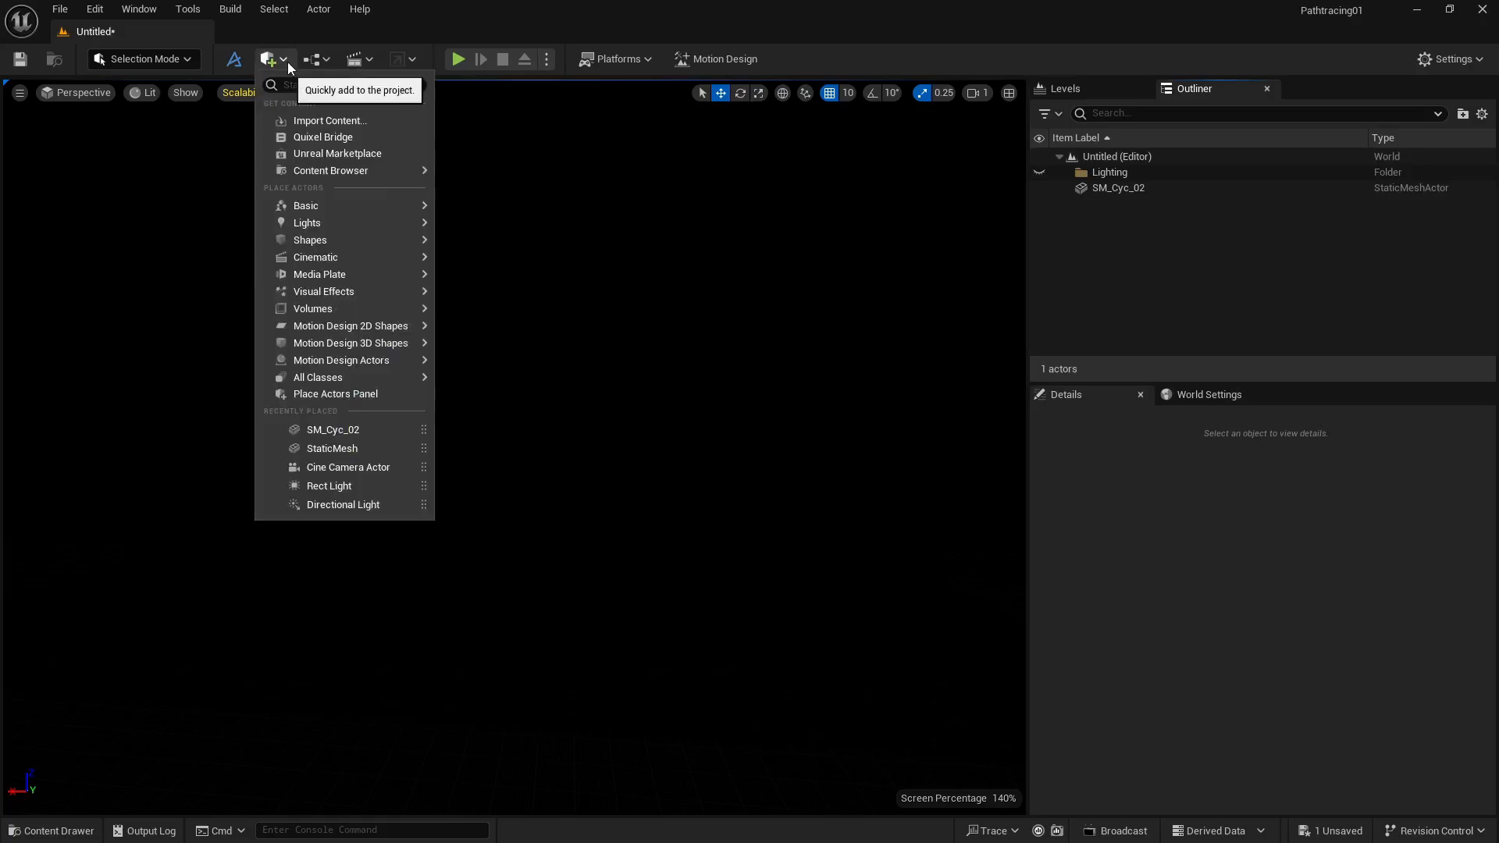
mouse_move(392, 223)
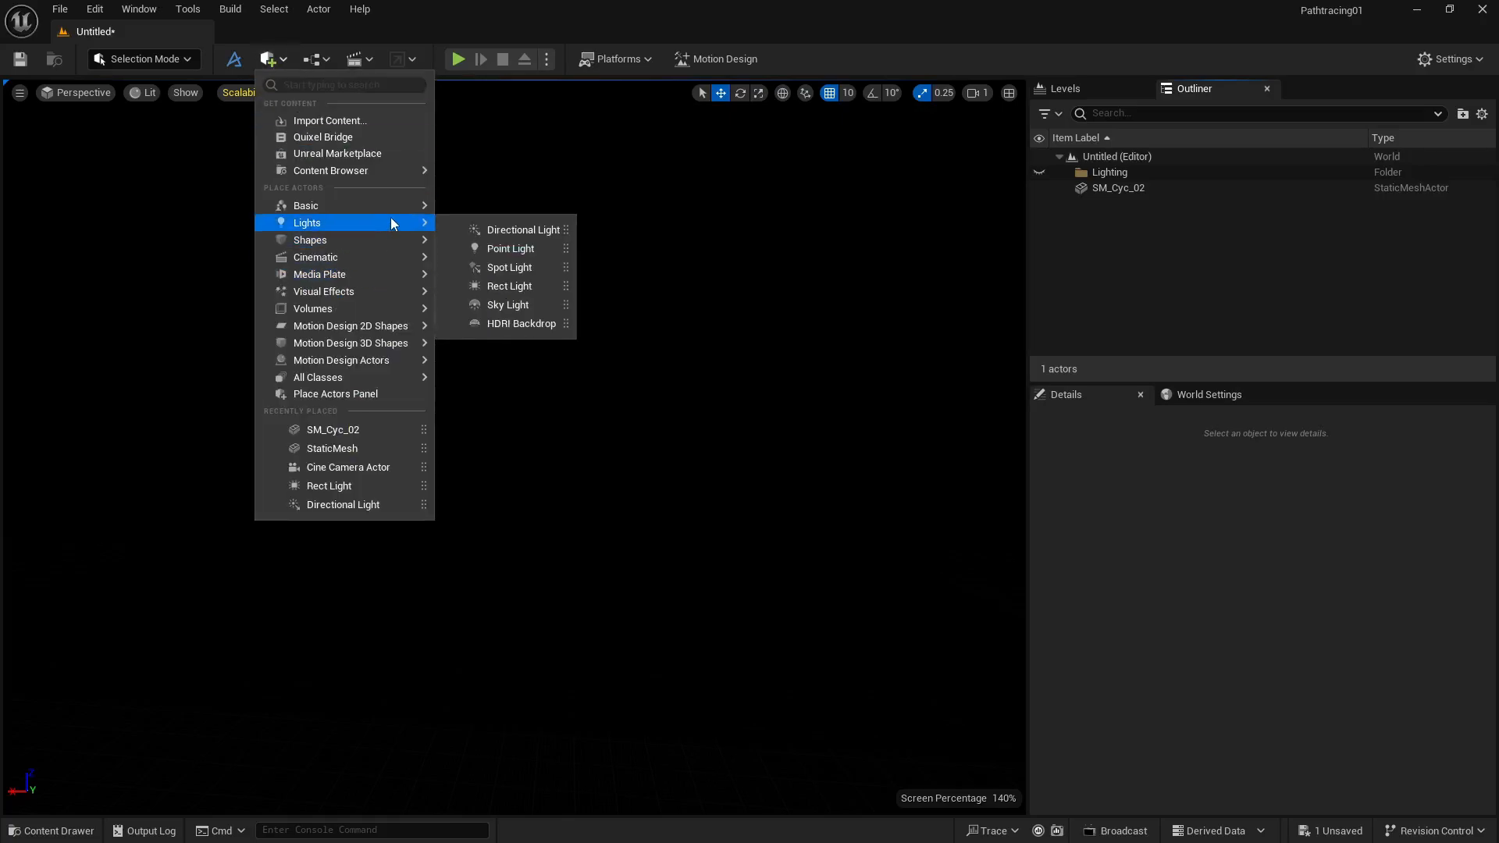
click(507, 305)
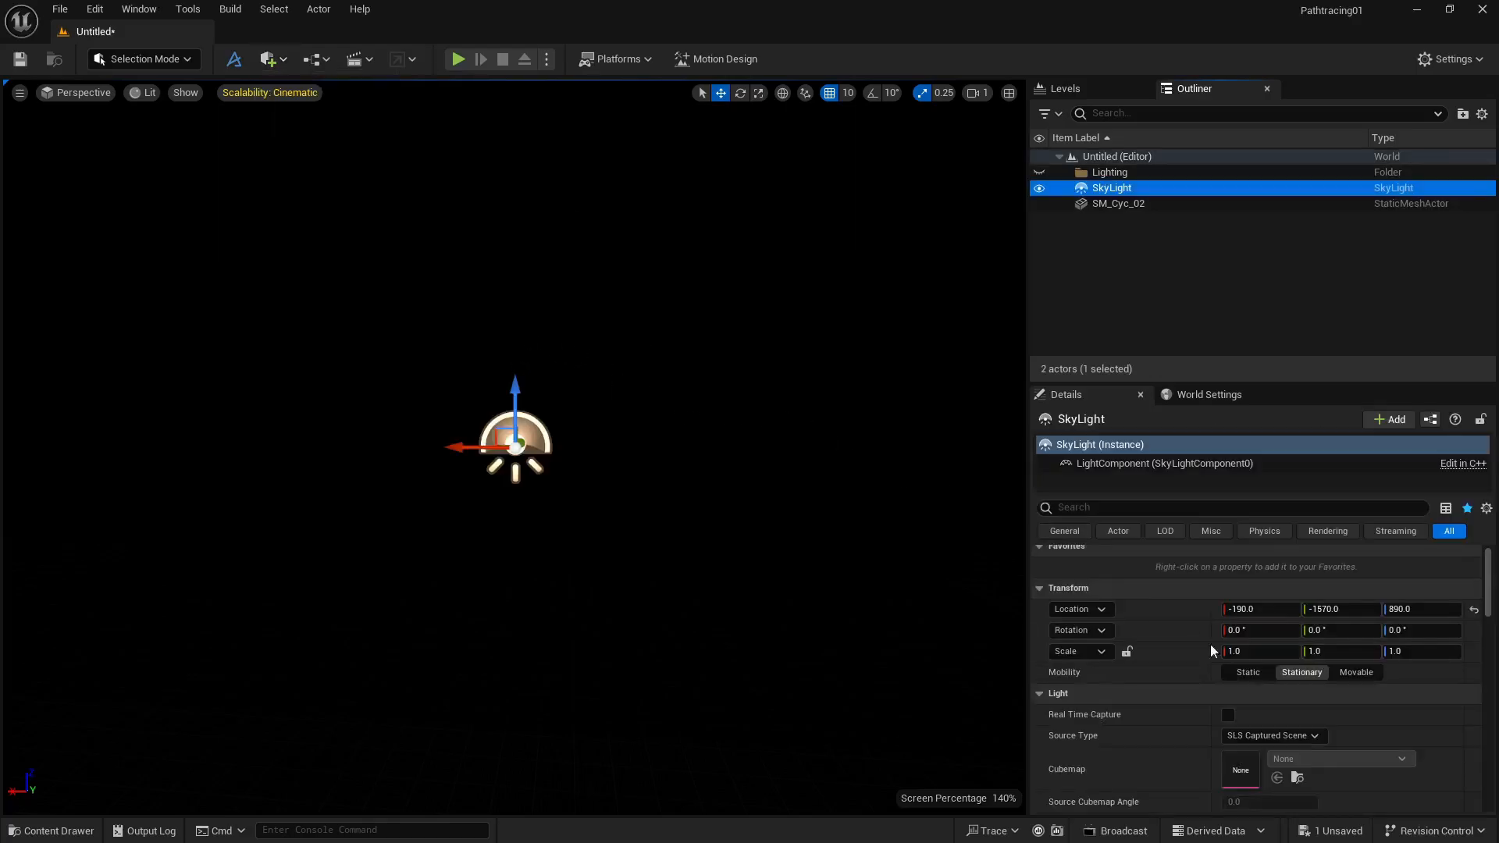
click(1284, 736)
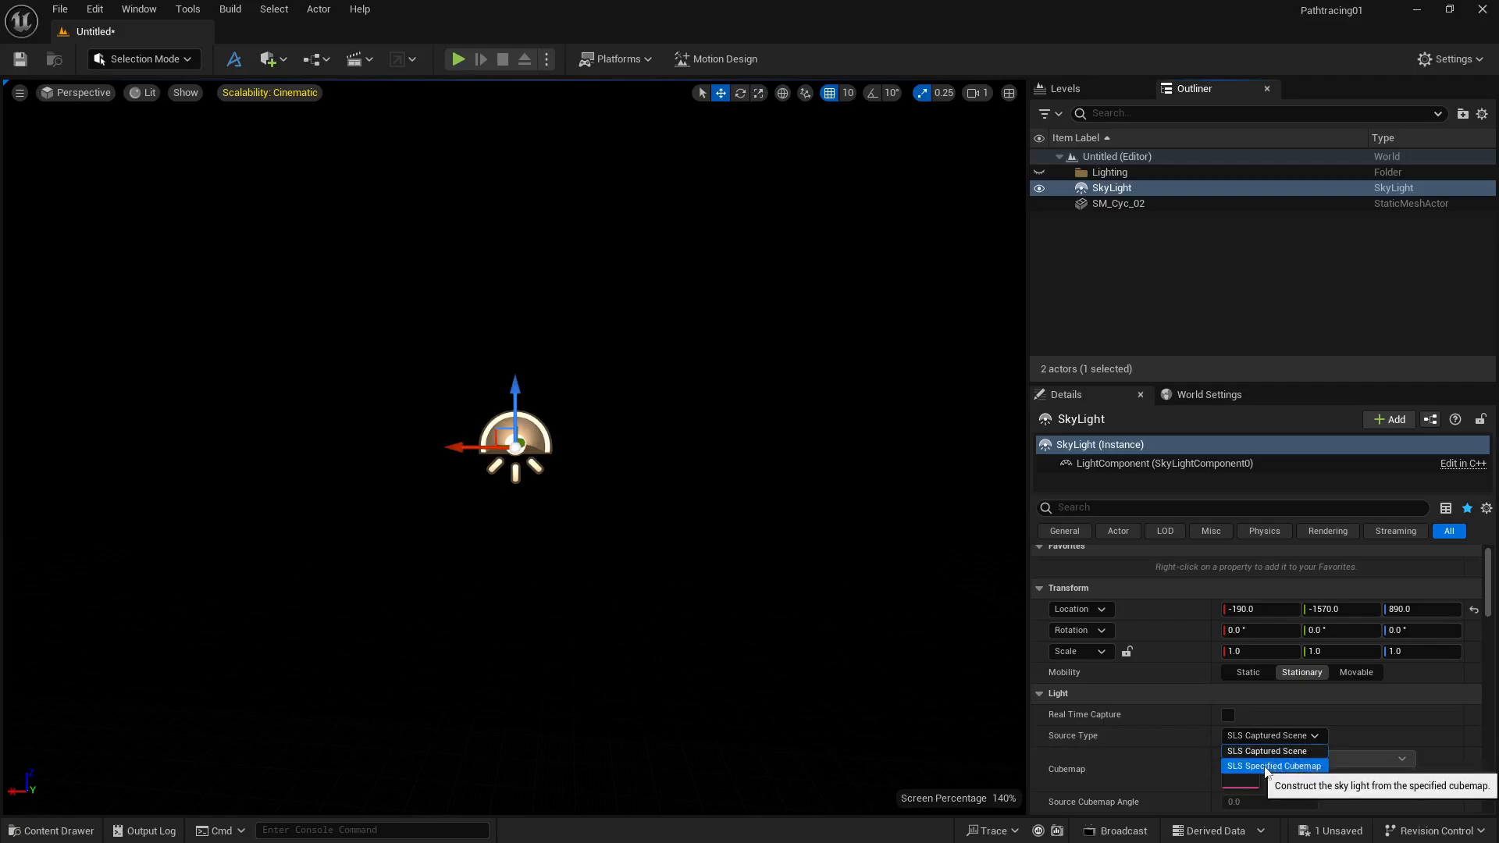
click(1265, 767)
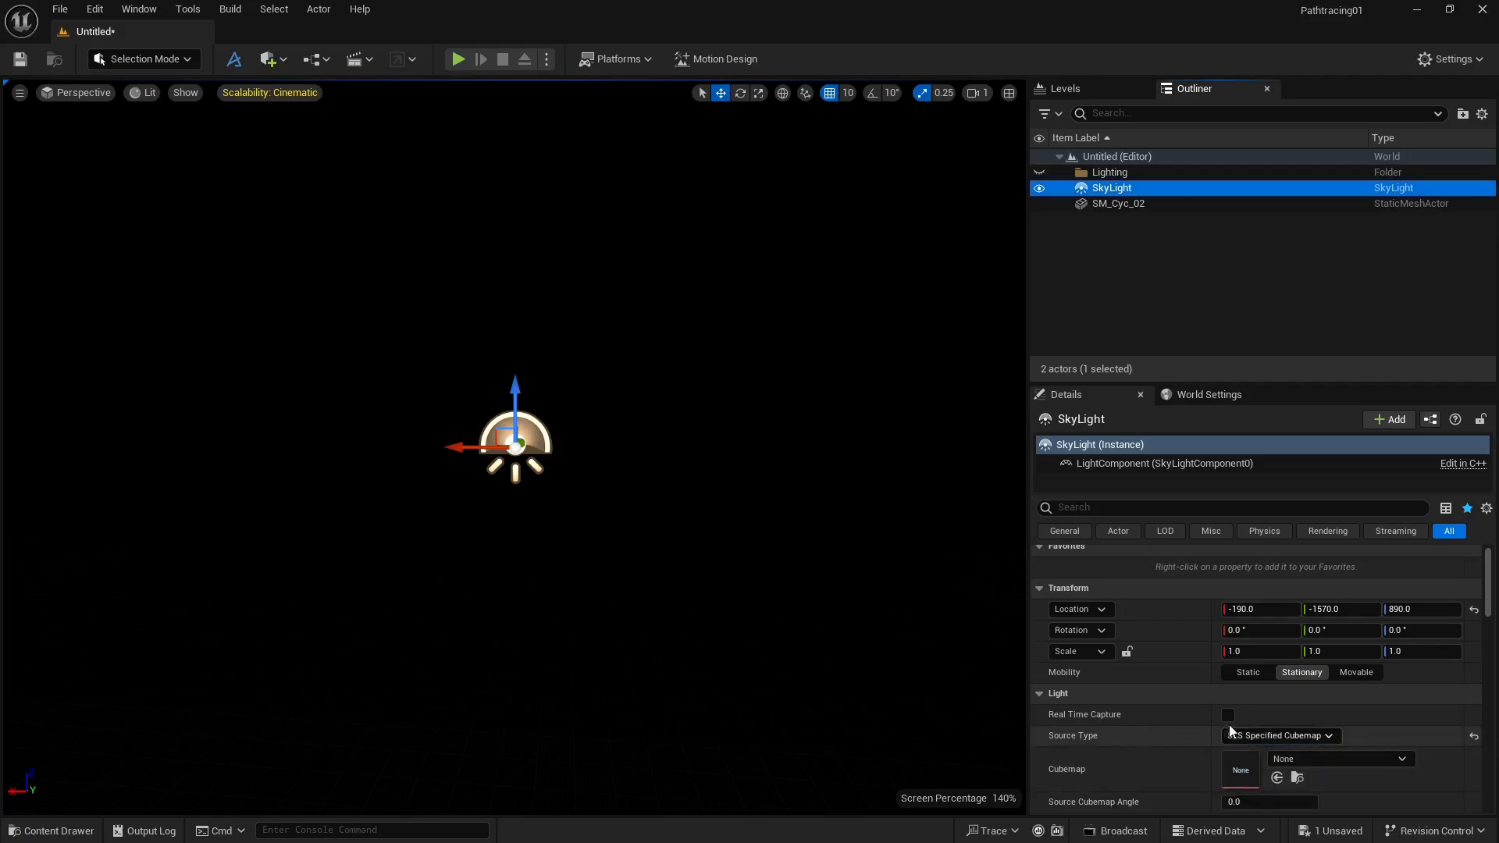
Step: Assign the Desert_Outer_HDR texture as the sky light's cubemap
click(1305, 757)
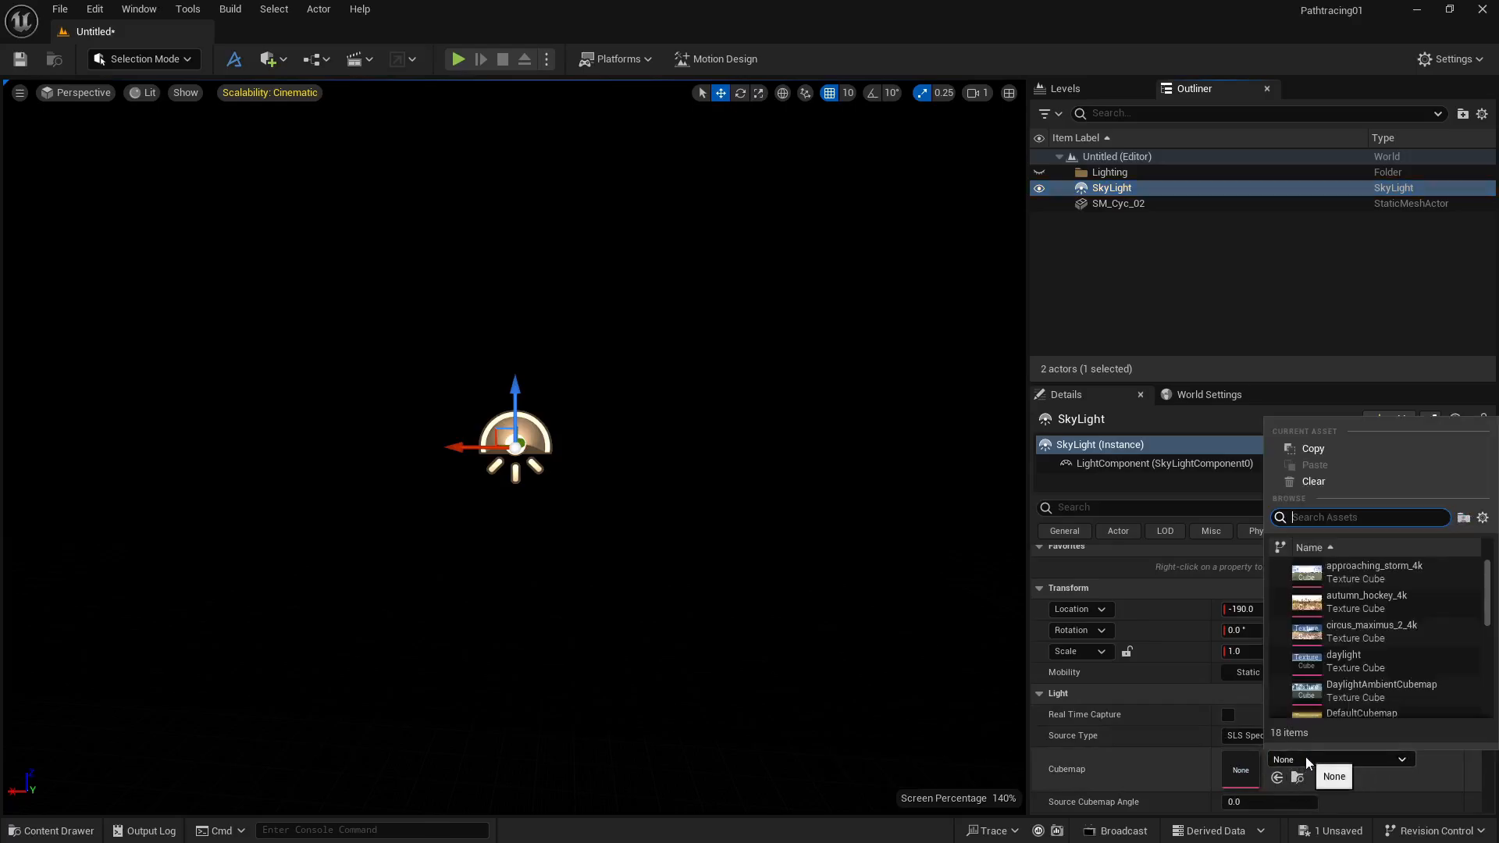
scroll(1379, 639, down, 3)
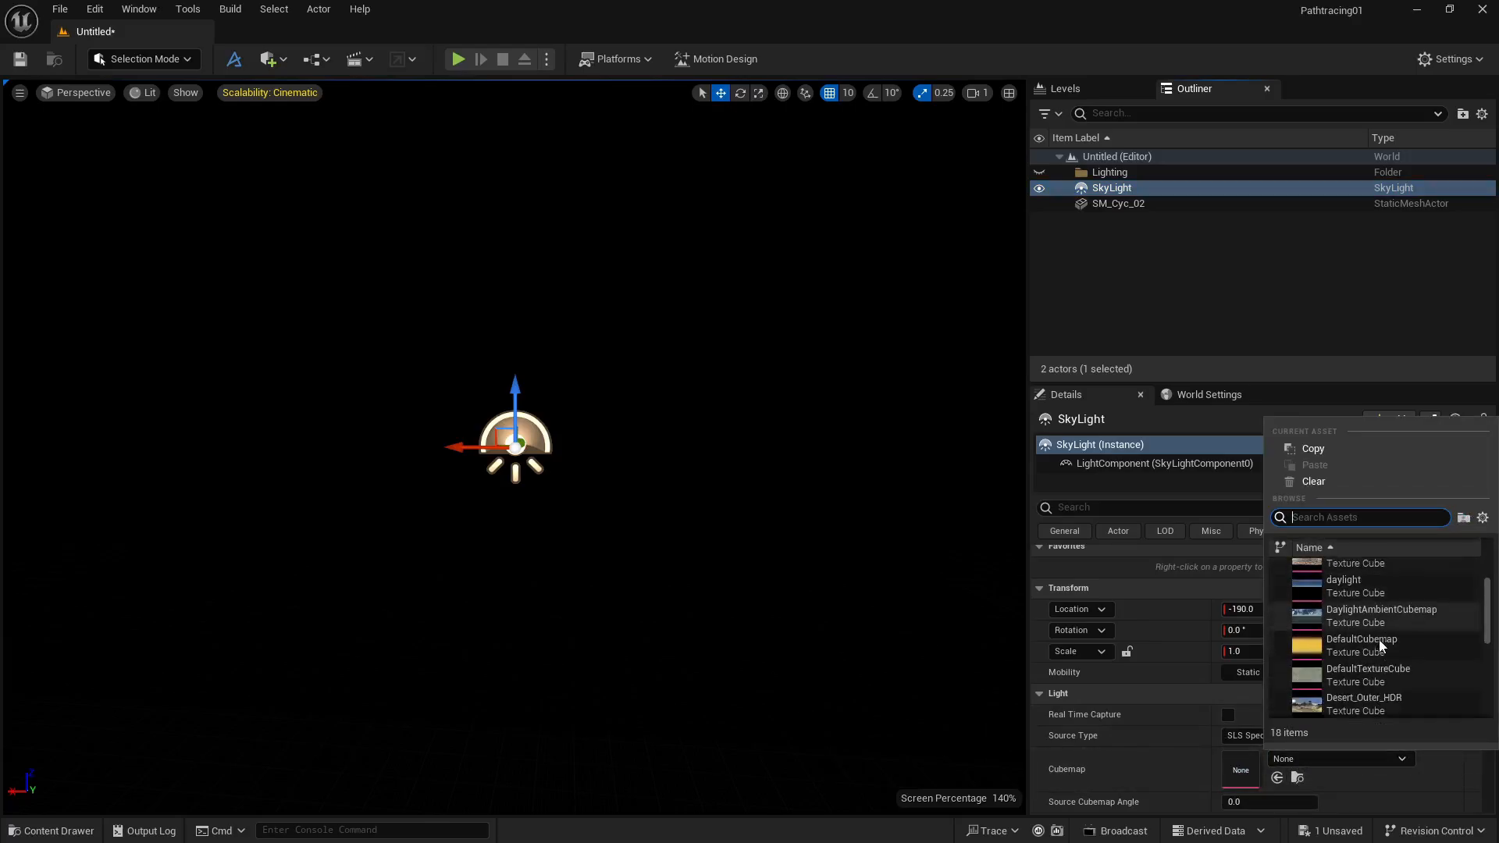
click(1360, 631)
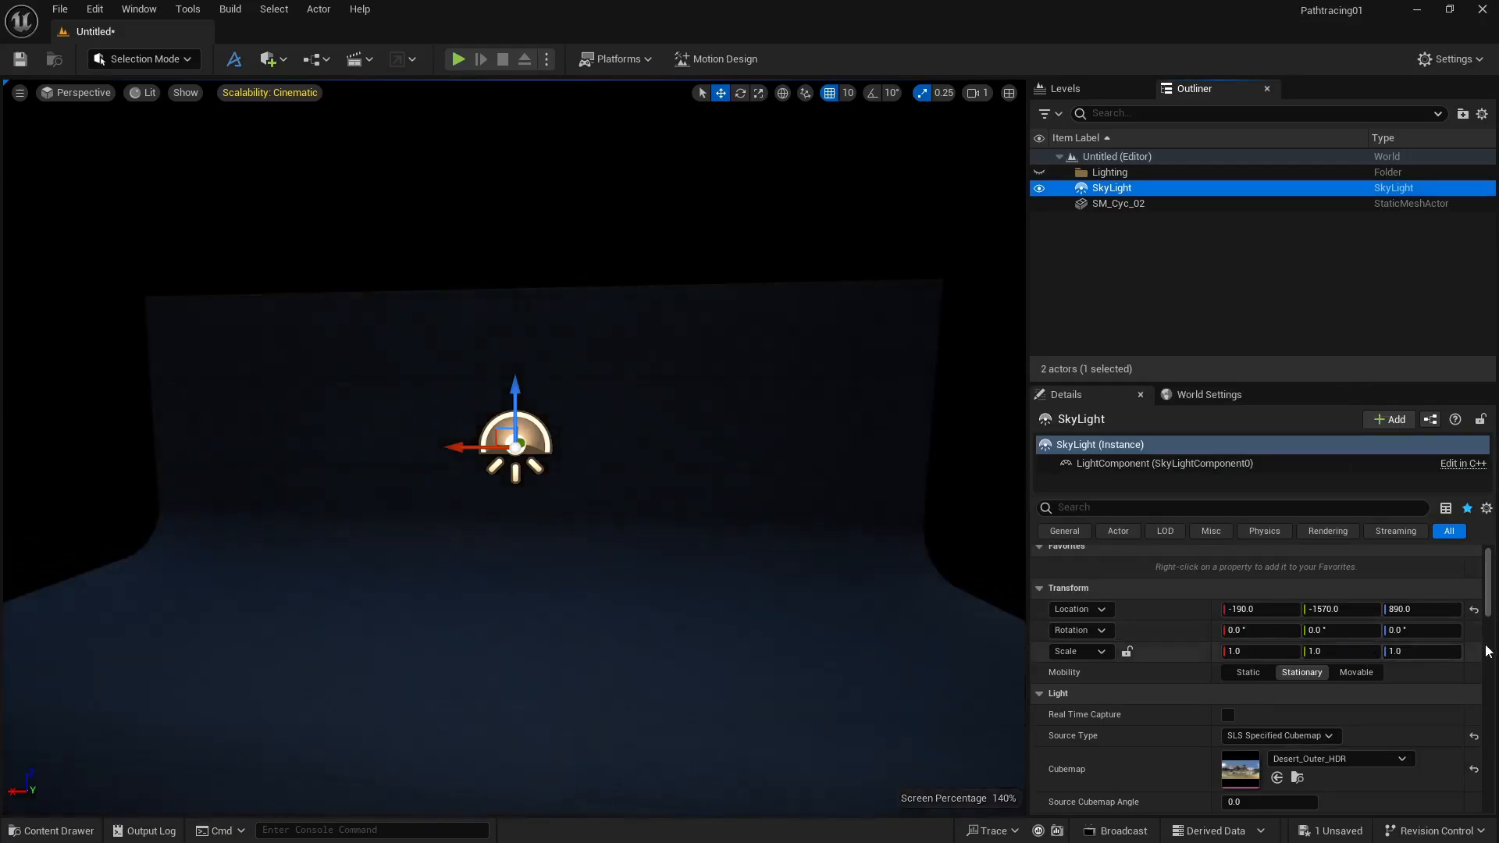
click(1329, 759)
click(1330, 760)
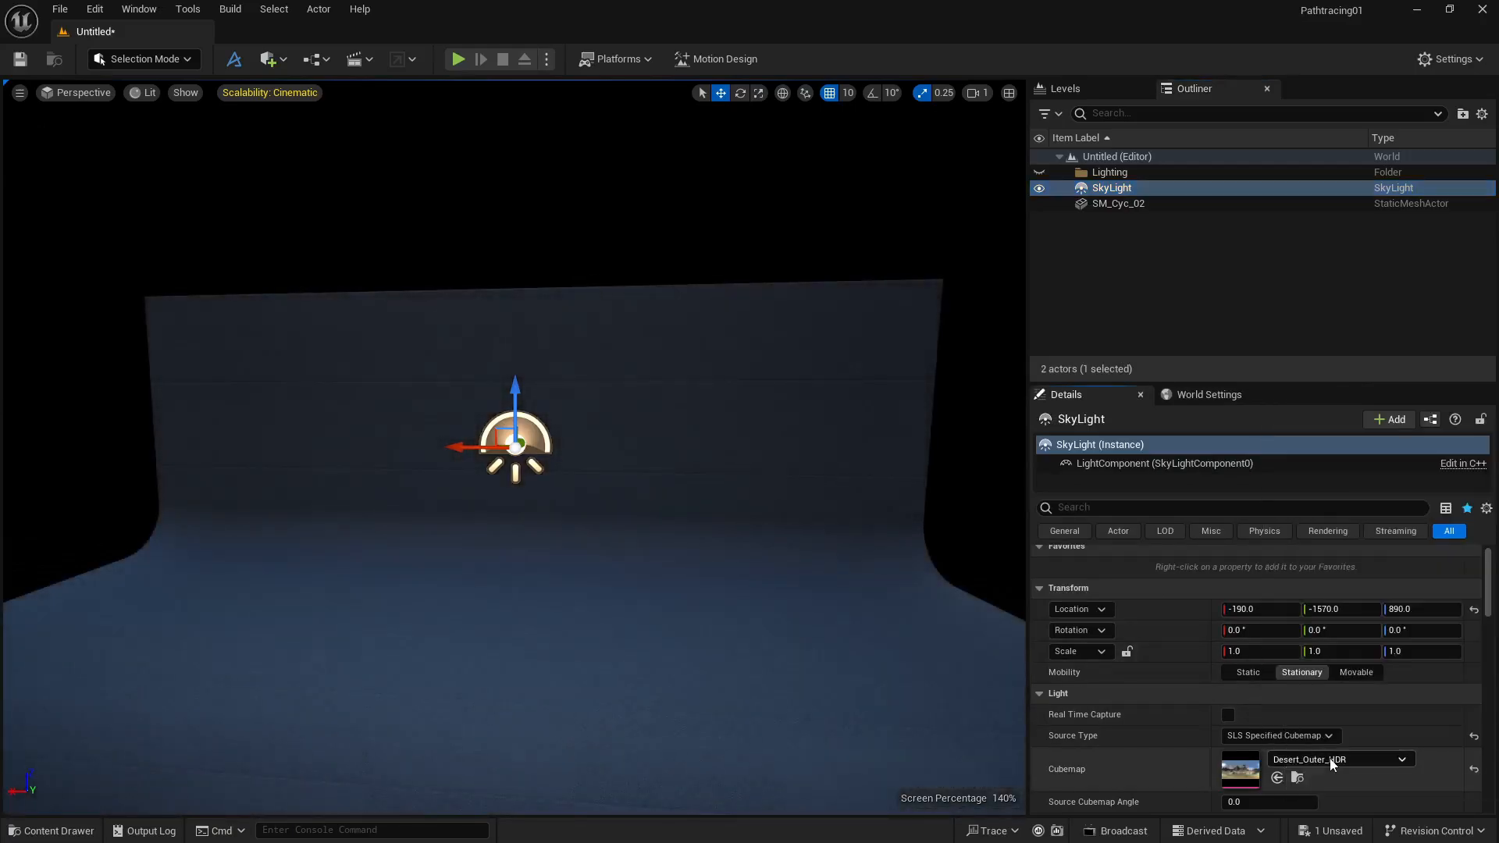
Step: Set the sky light's mobility to Movable and its cubemap to ostrich_road_4k
click(1355, 672)
click(1356, 754)
scroll(1351, 654, down, 5)
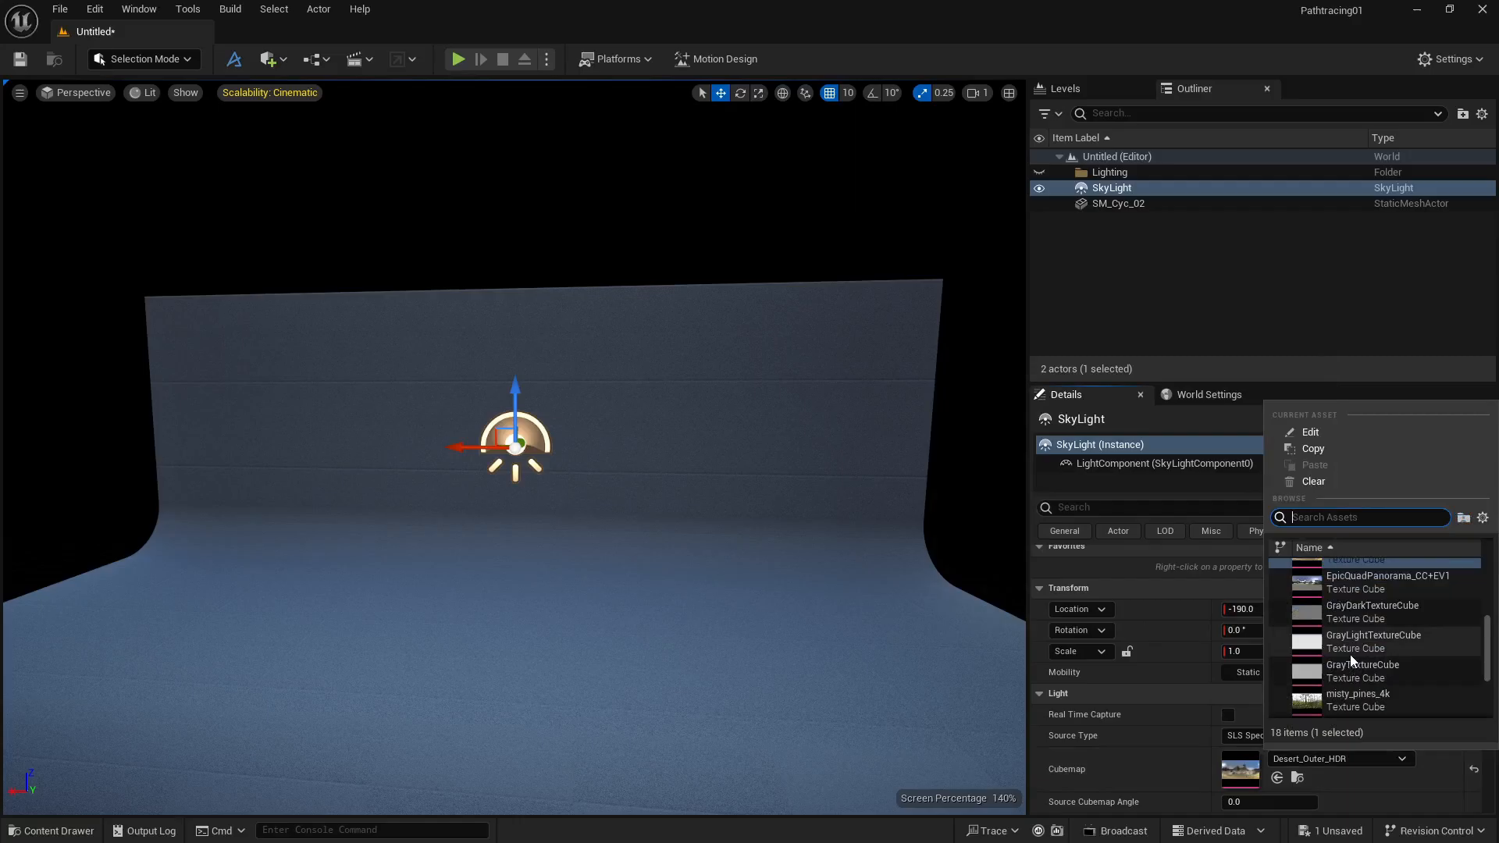
click(1351, 654)
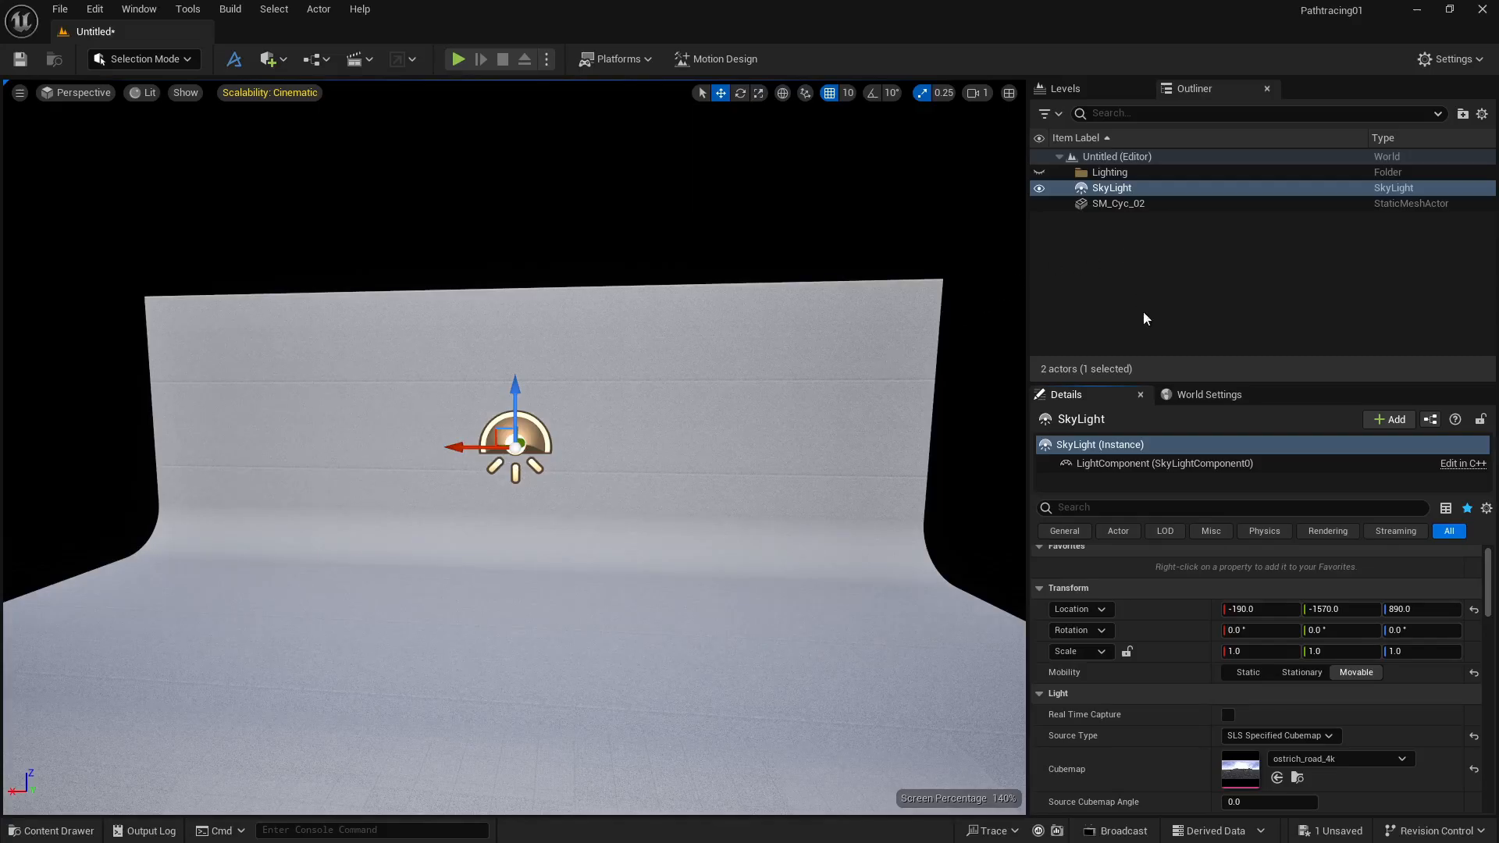
Step: Set the sky light's intensity scale to 0.1
scroll(1174, 737, down, 3)
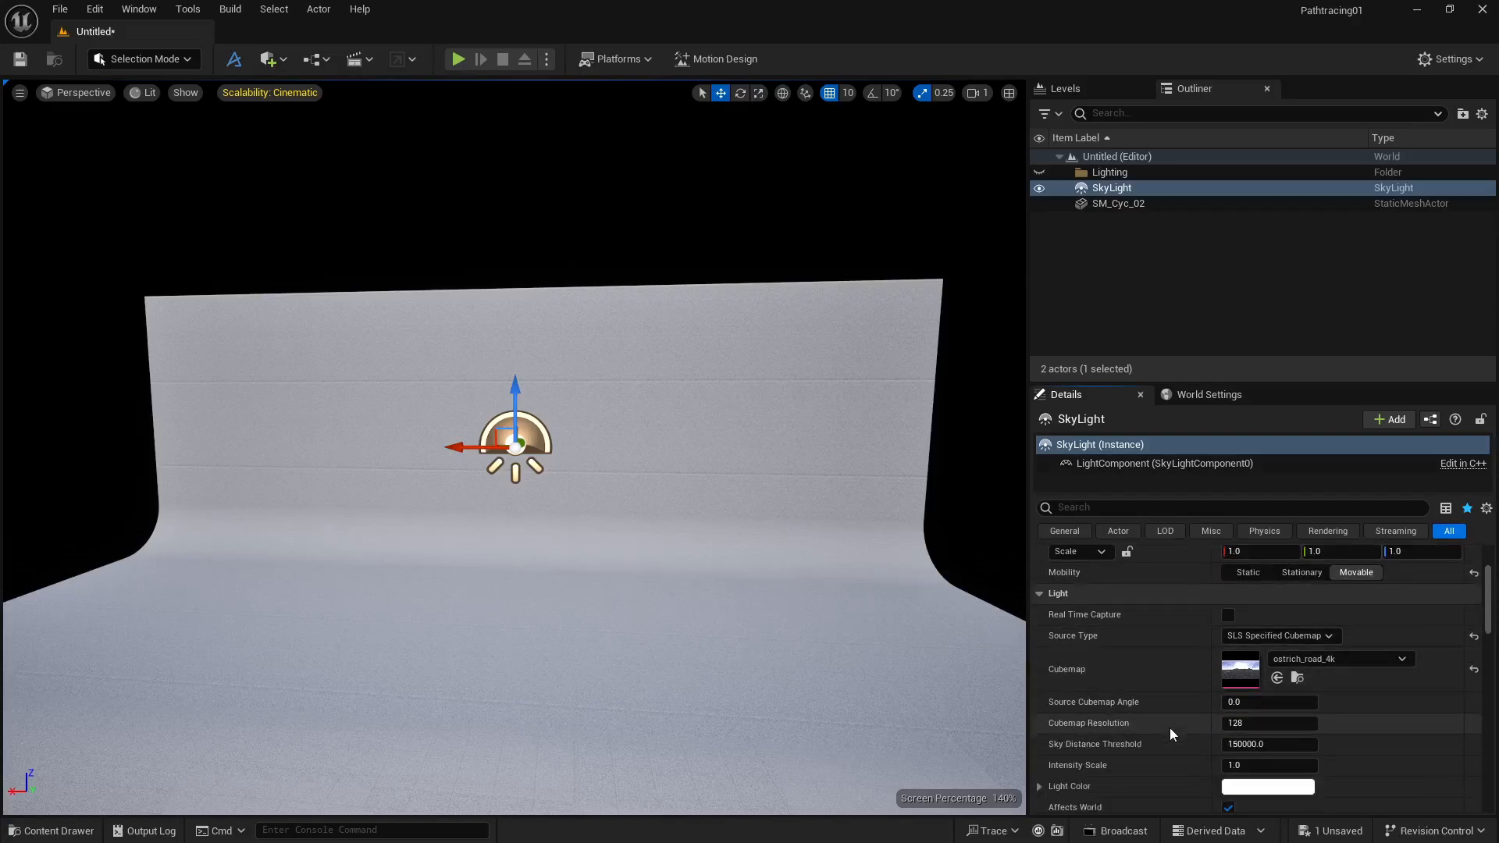
click(1245, 765)
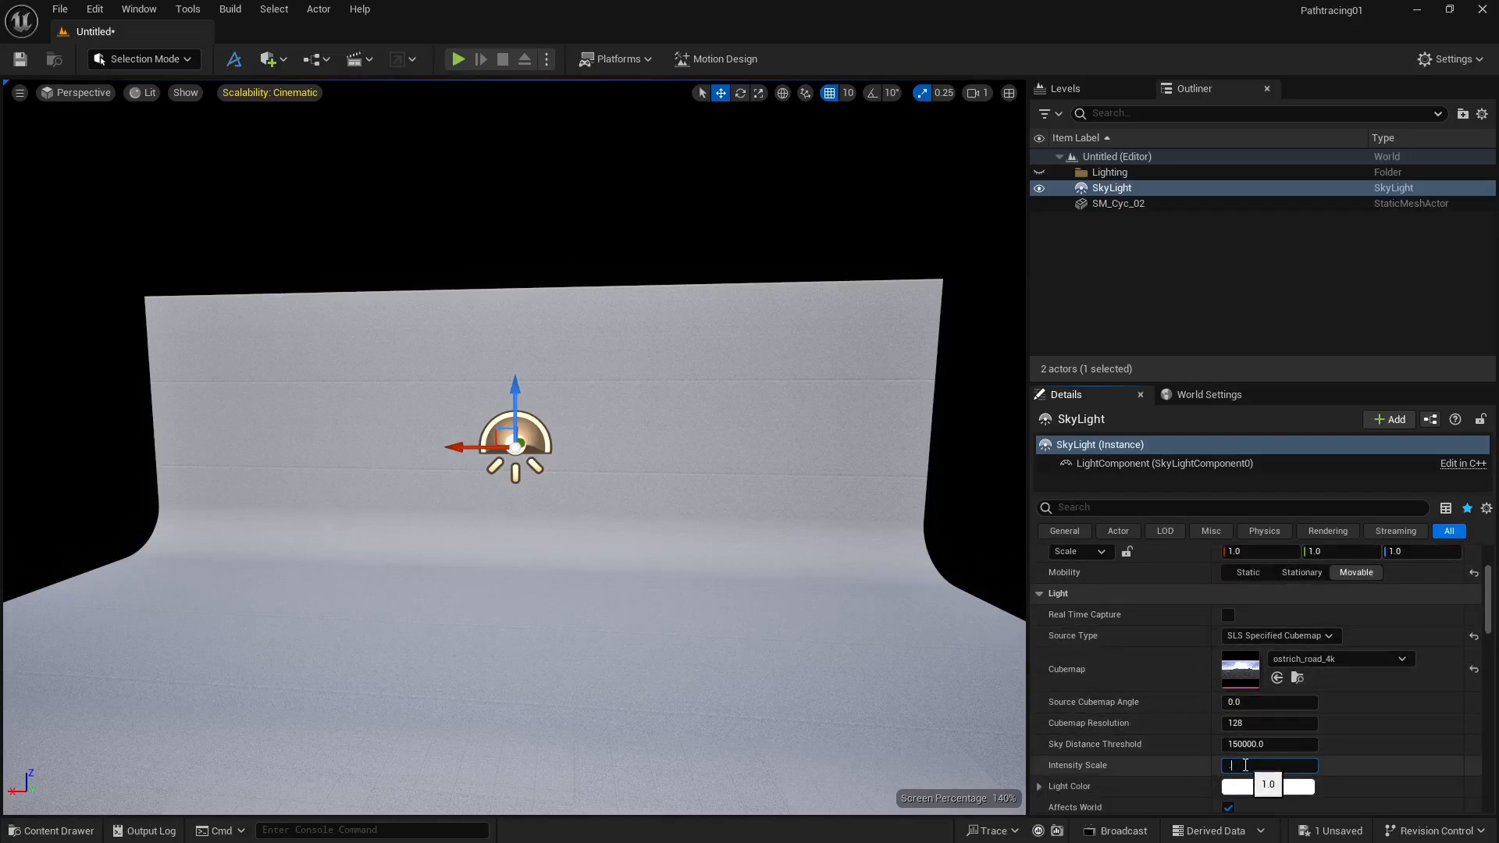
text(.1)
key(Return)
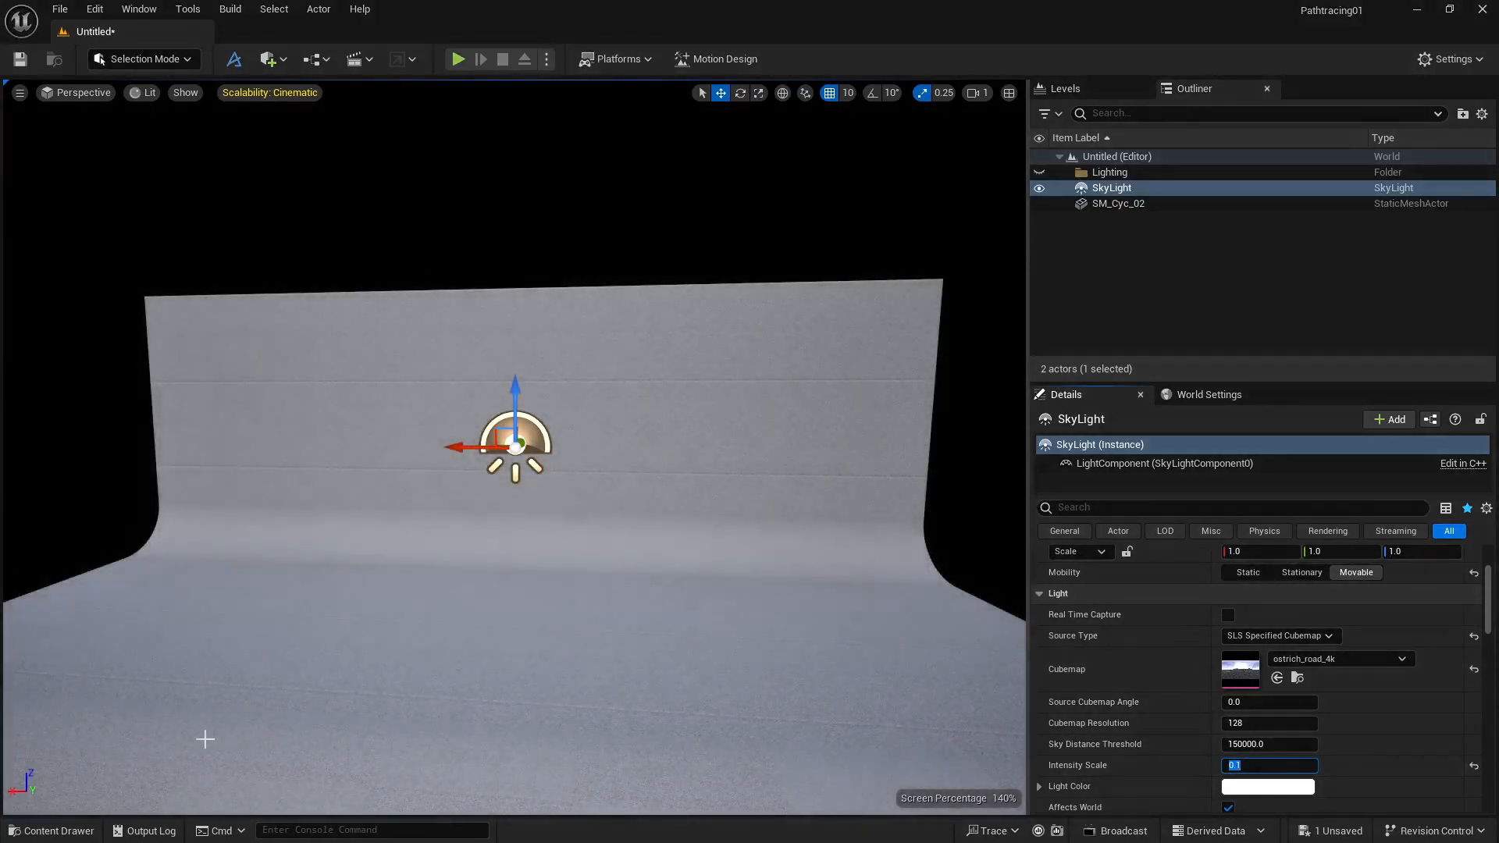
Step: Add a Post Process Volume and separate it and the sky light to opposite sides of the backdrop
click(268, 58)
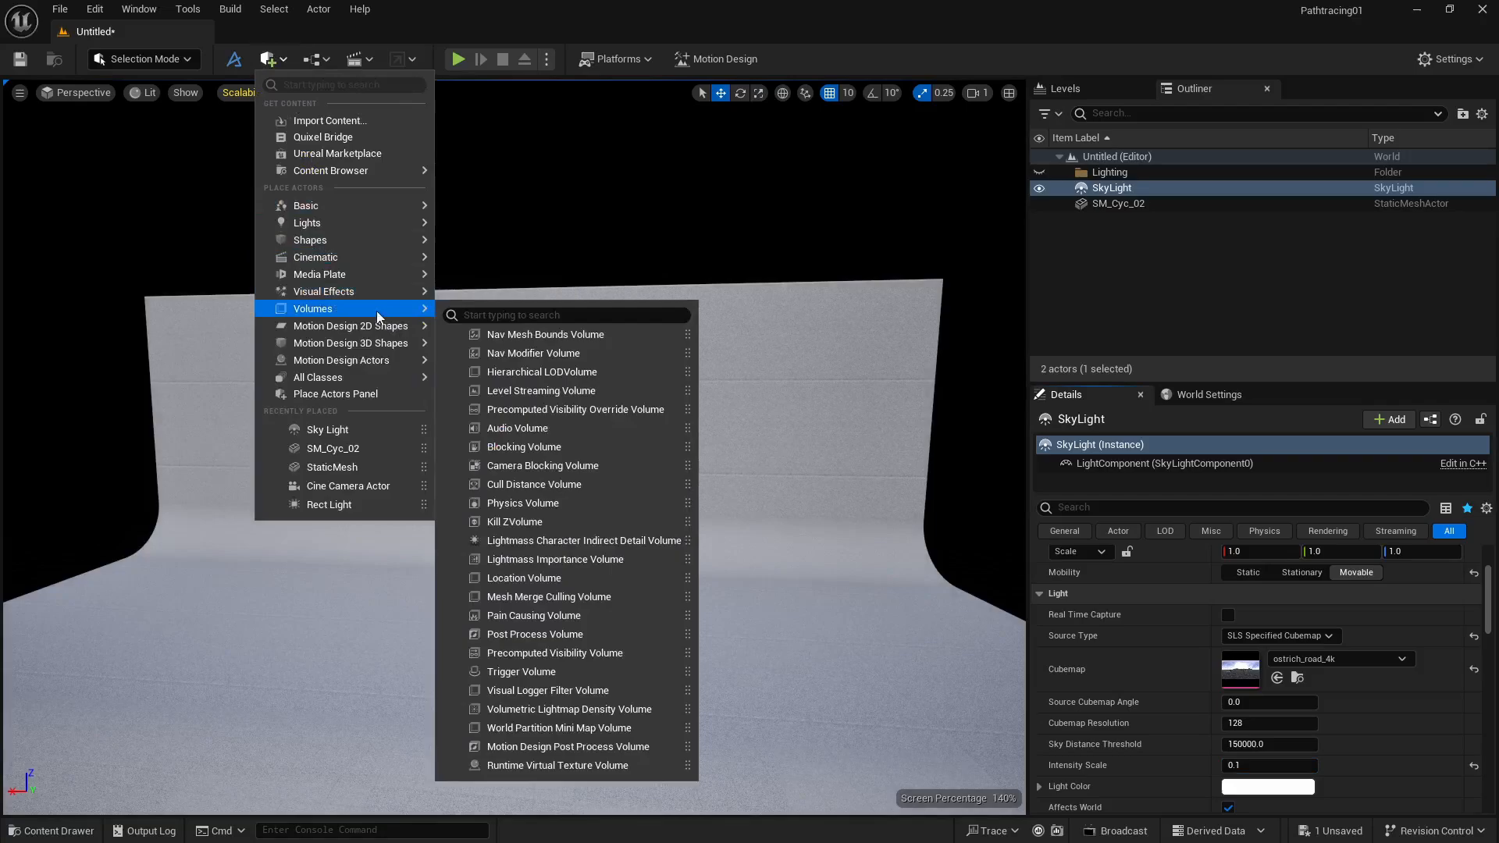
mouse_move(387, 305)
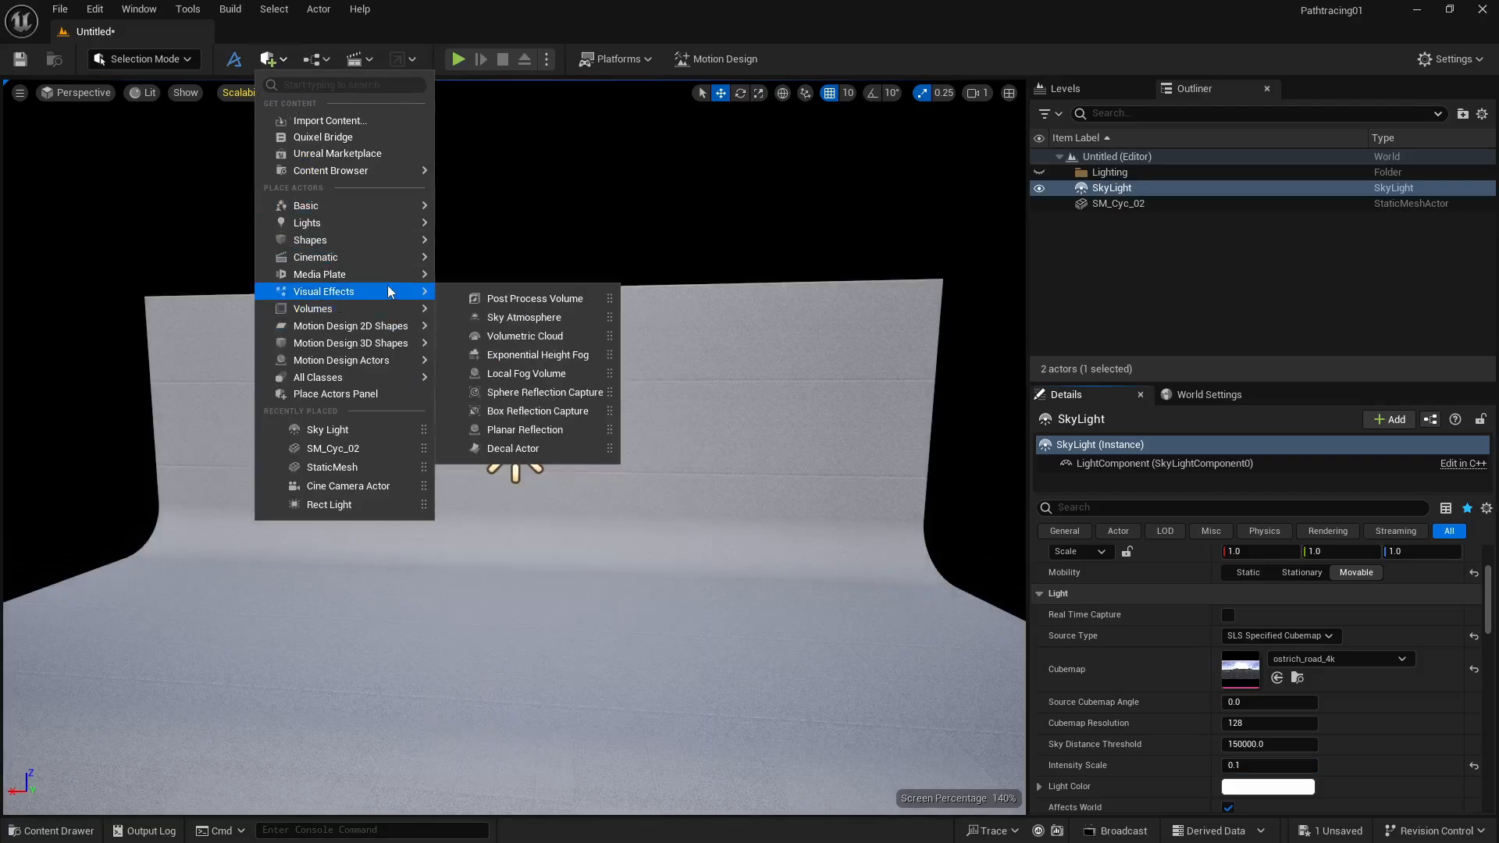
click(500, 299)
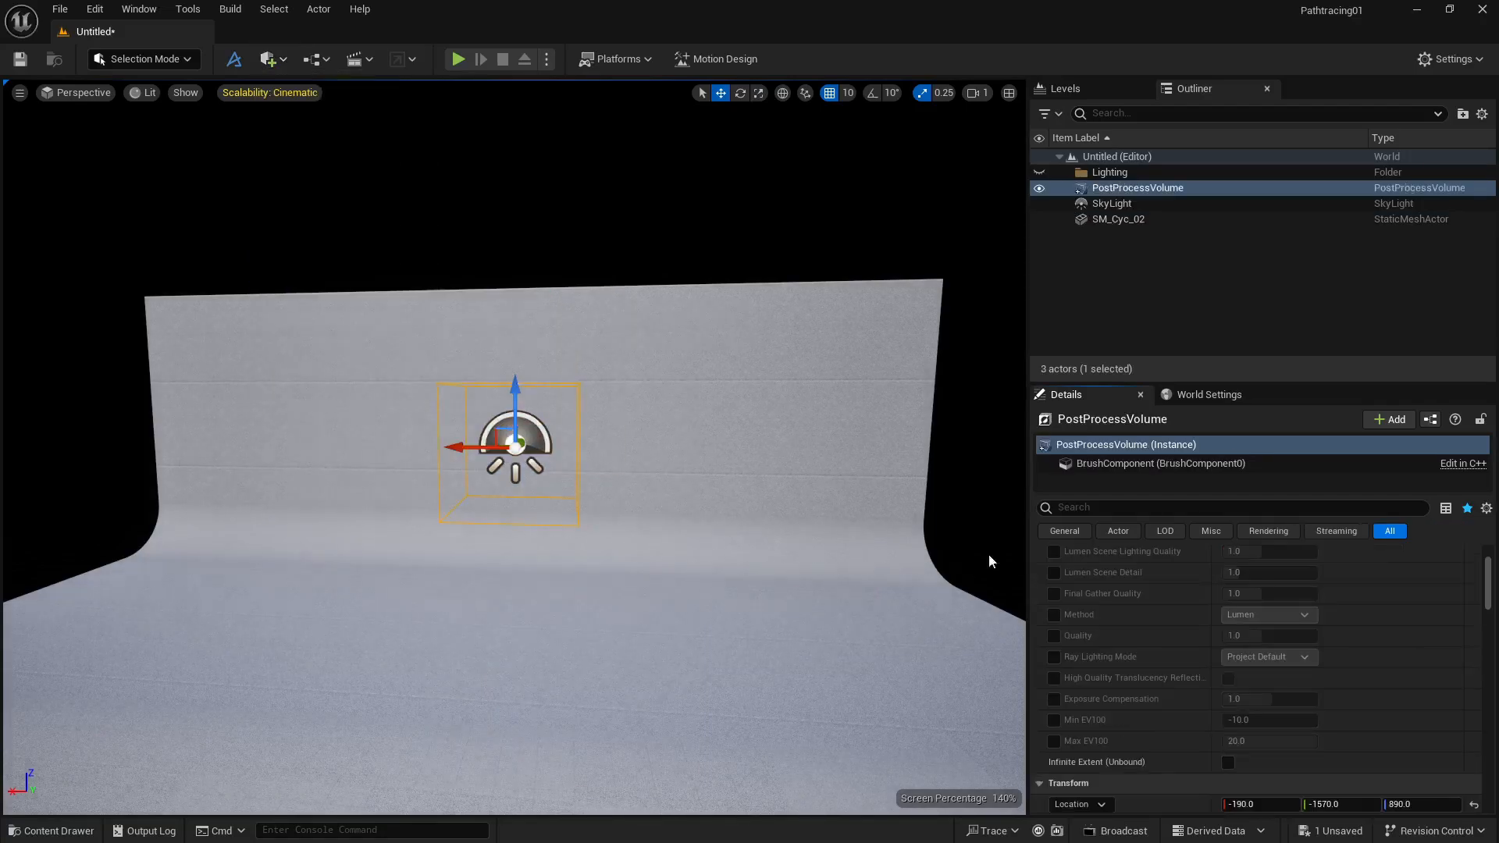
drag(485, 433, 177, 433)
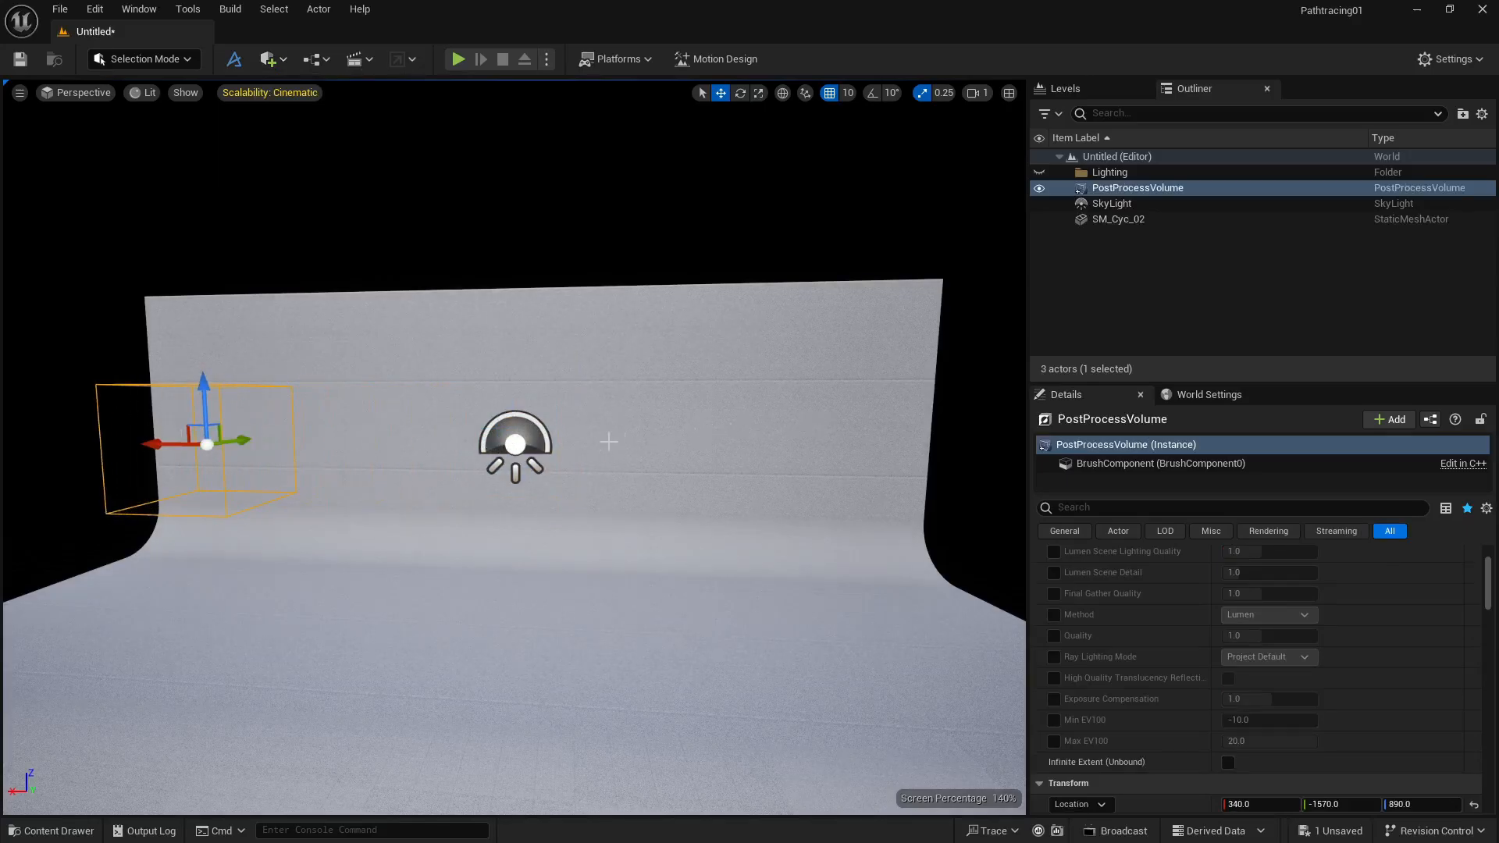
click(504, 446)
drag(451, 447, 976, 449)
Step: Enable Infinite Extent (Unbound) on the post process volume
click(225, 387)
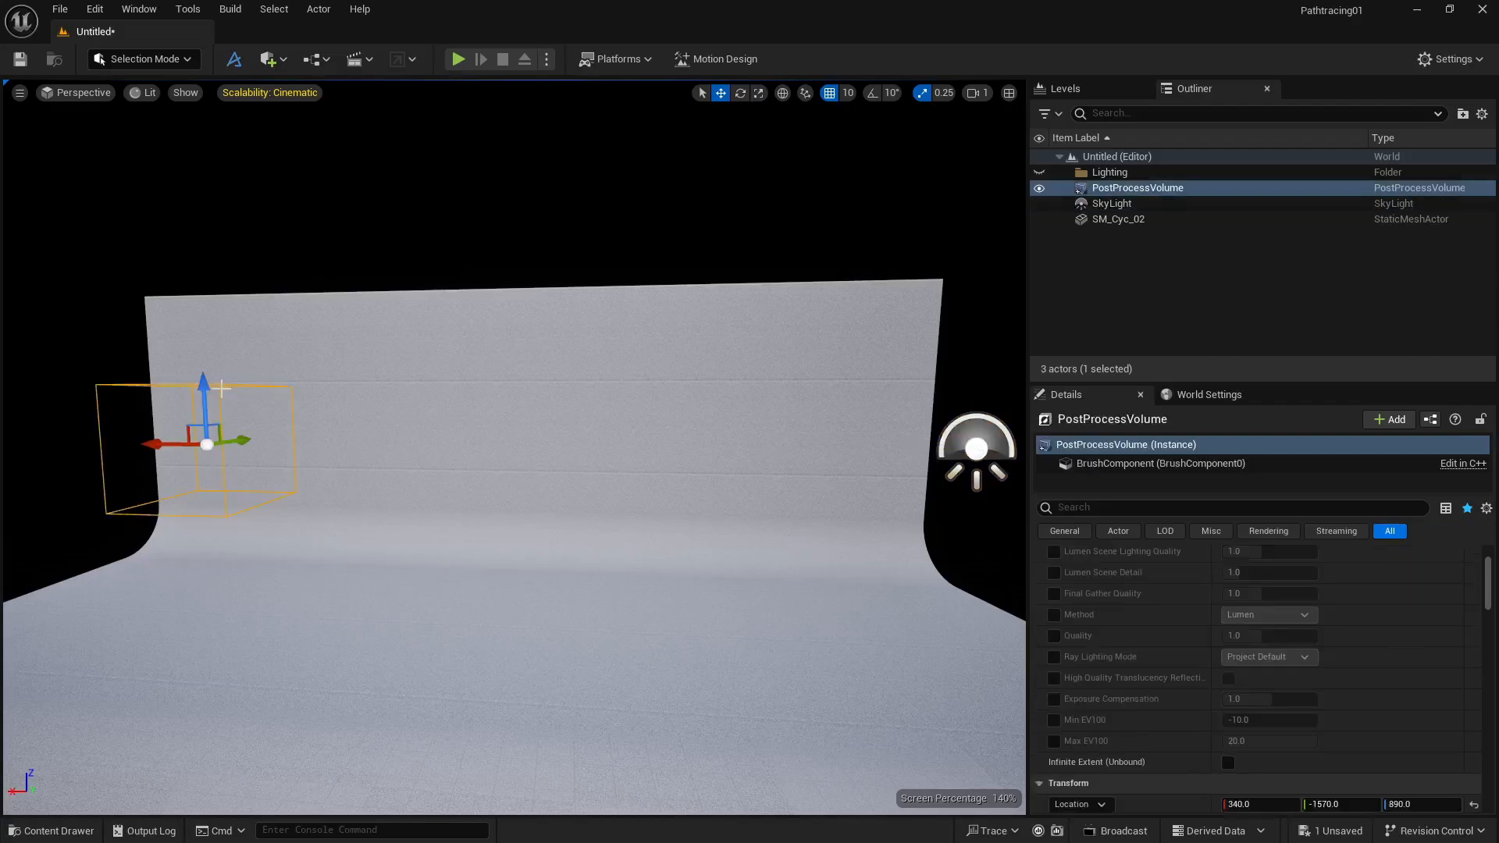
click(1125, 507)
text(inf)
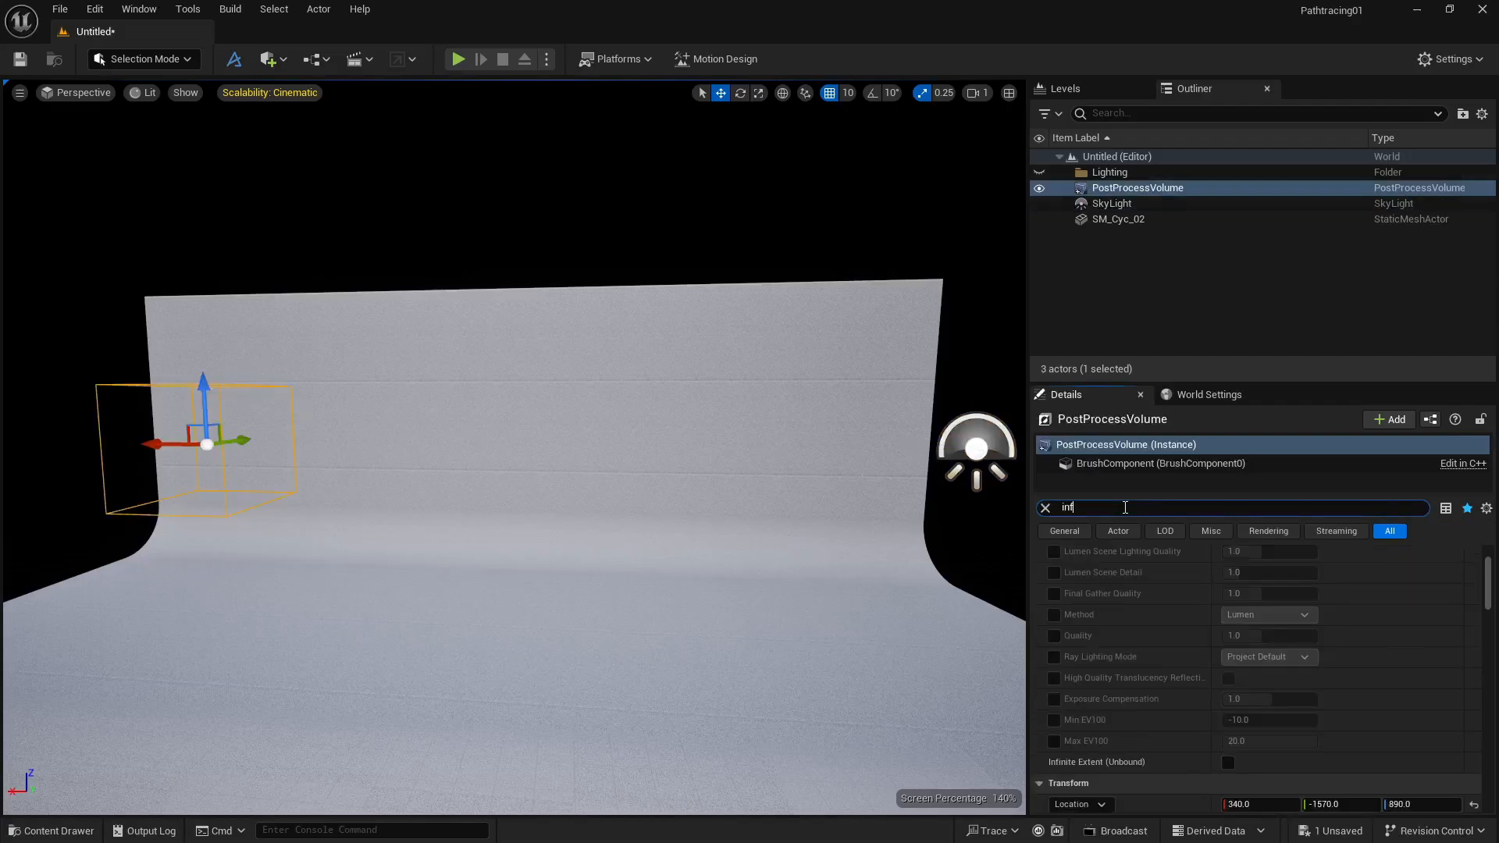
text(in)
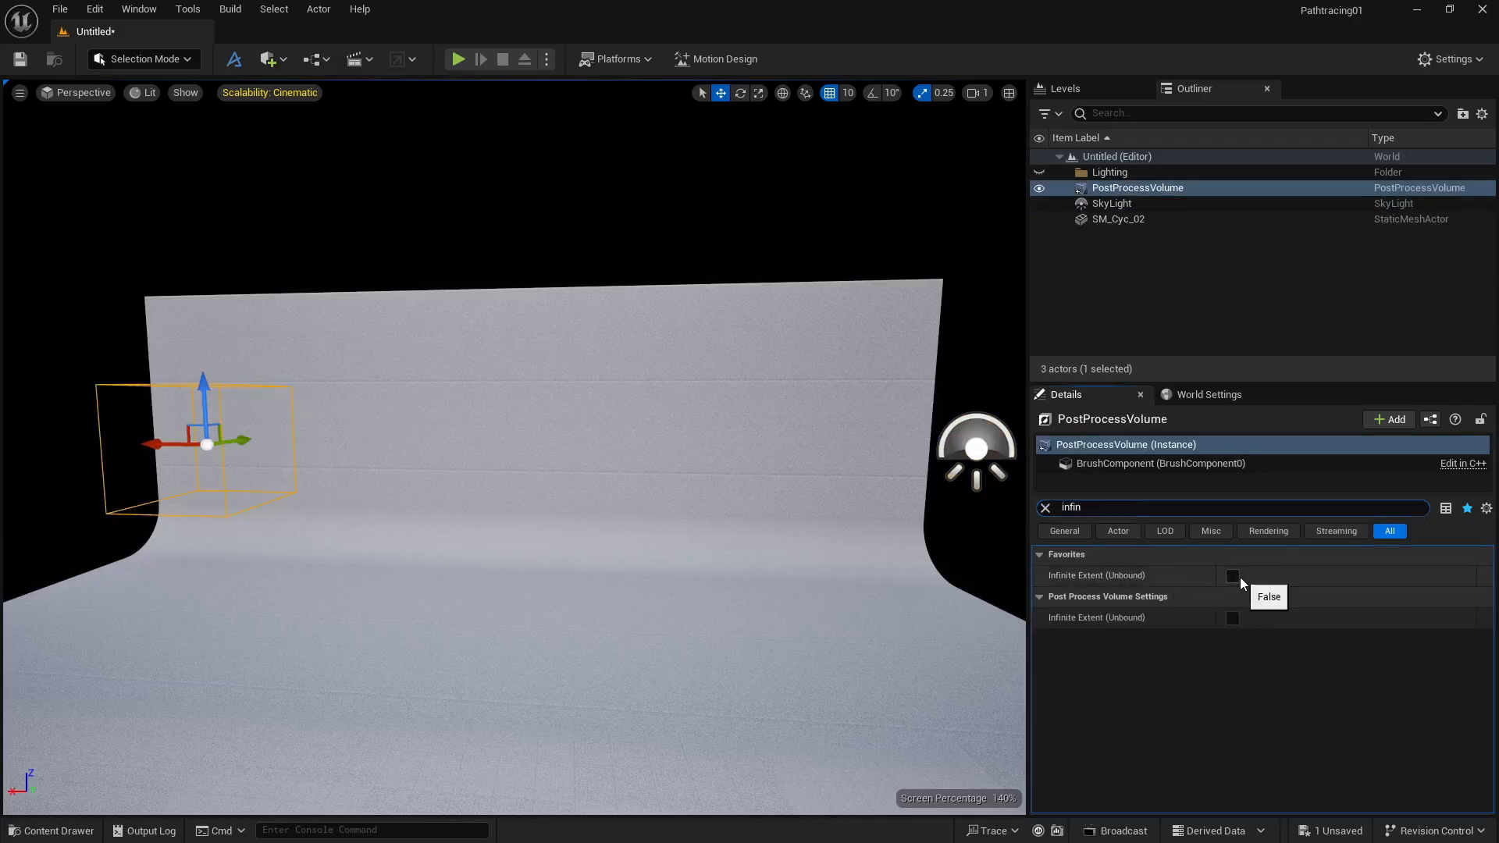
click(1240, 577)
click(1044, 508)
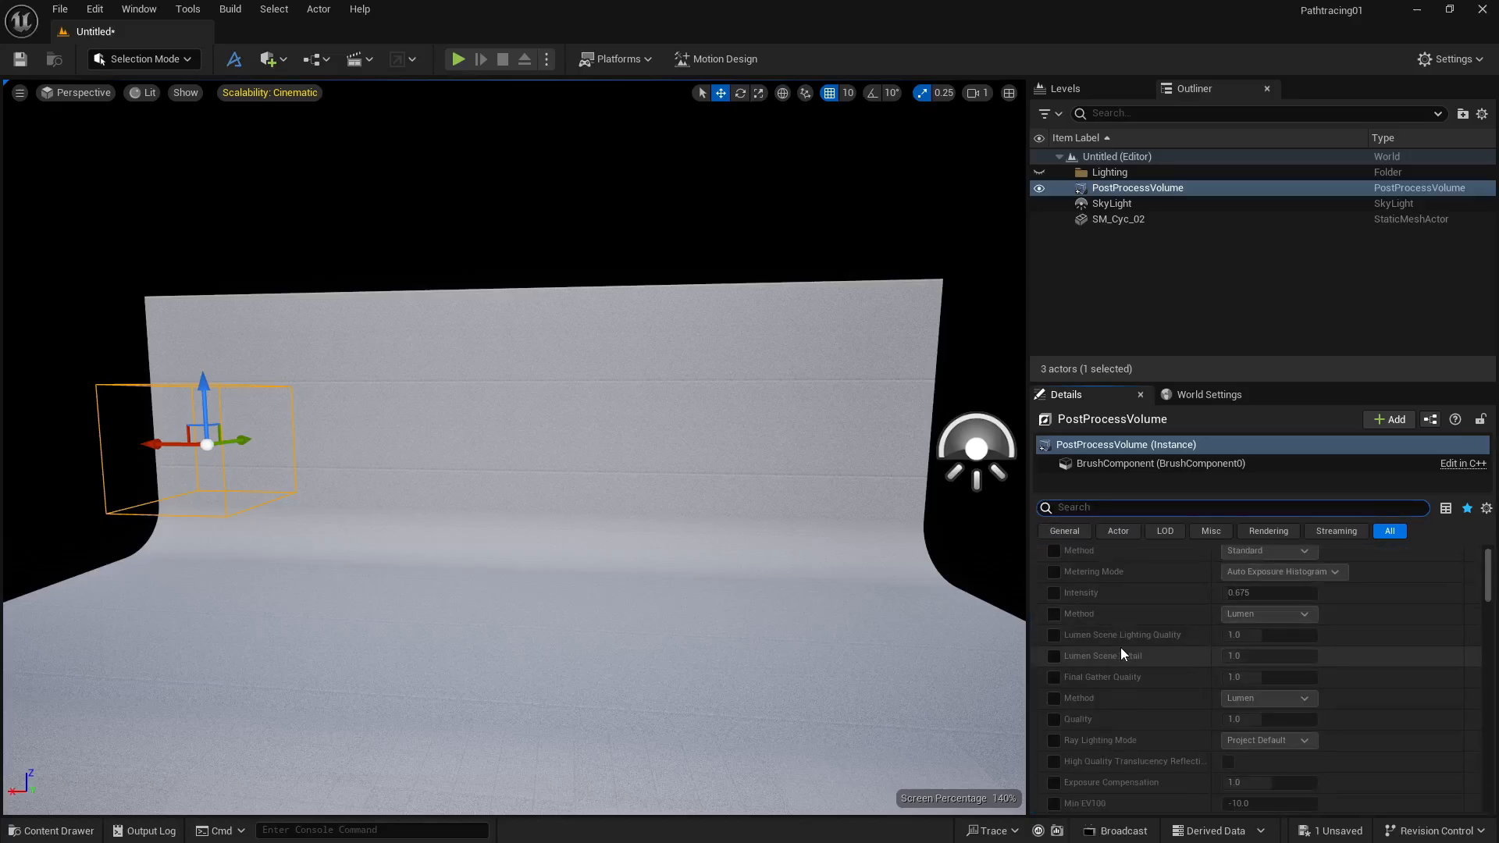
Step: Override the volume's Metering Mode with Auto Exposure Histogram and set its Exposure Compensation to -1.0
scroll(1121, 648, down, 5)
scroll(1121, 651, down, 2)
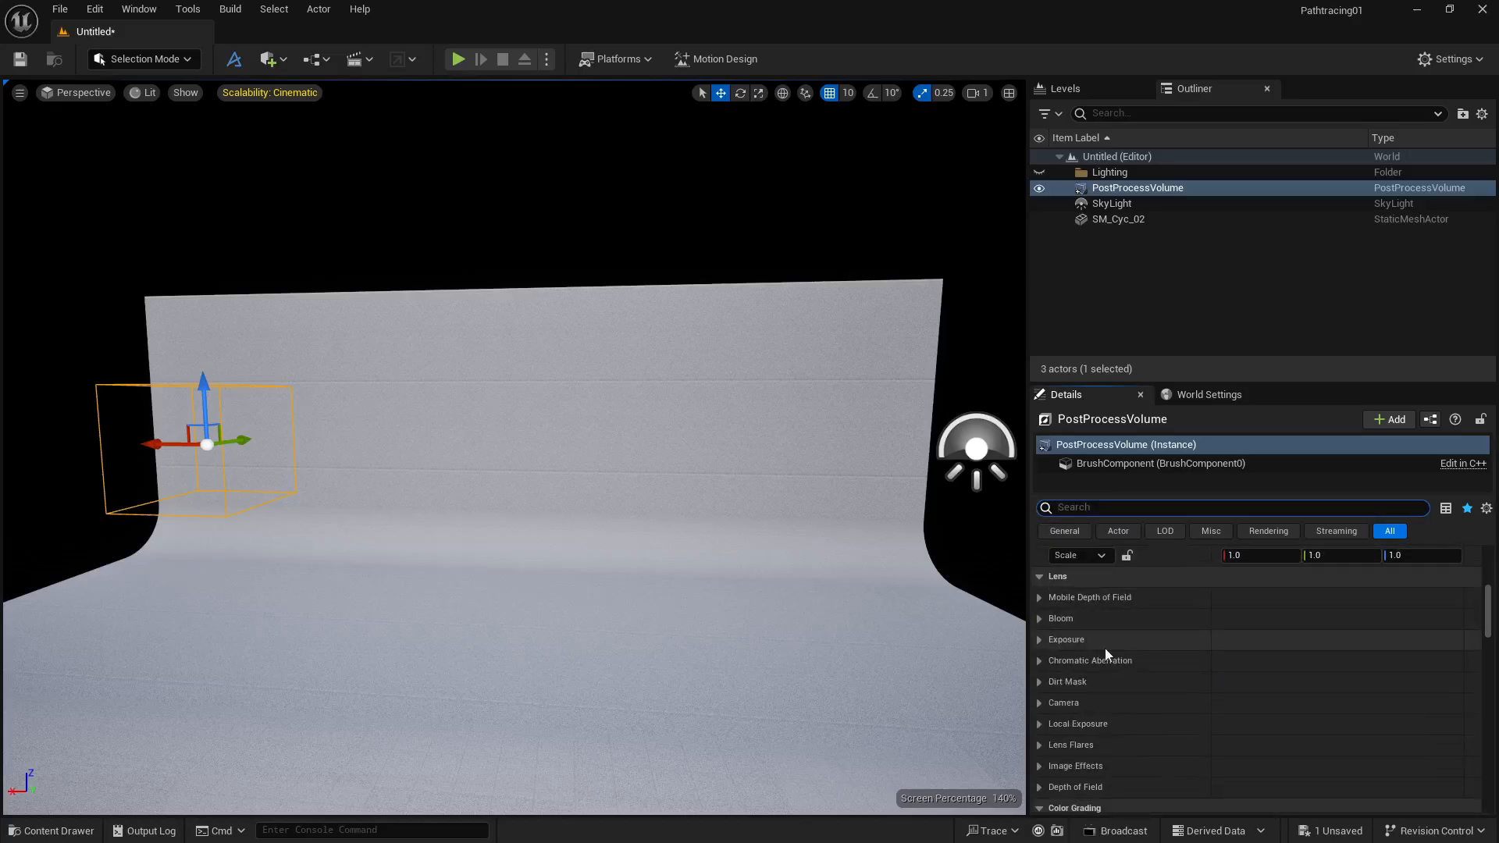
click(1048, 642)
click(1067, 661)
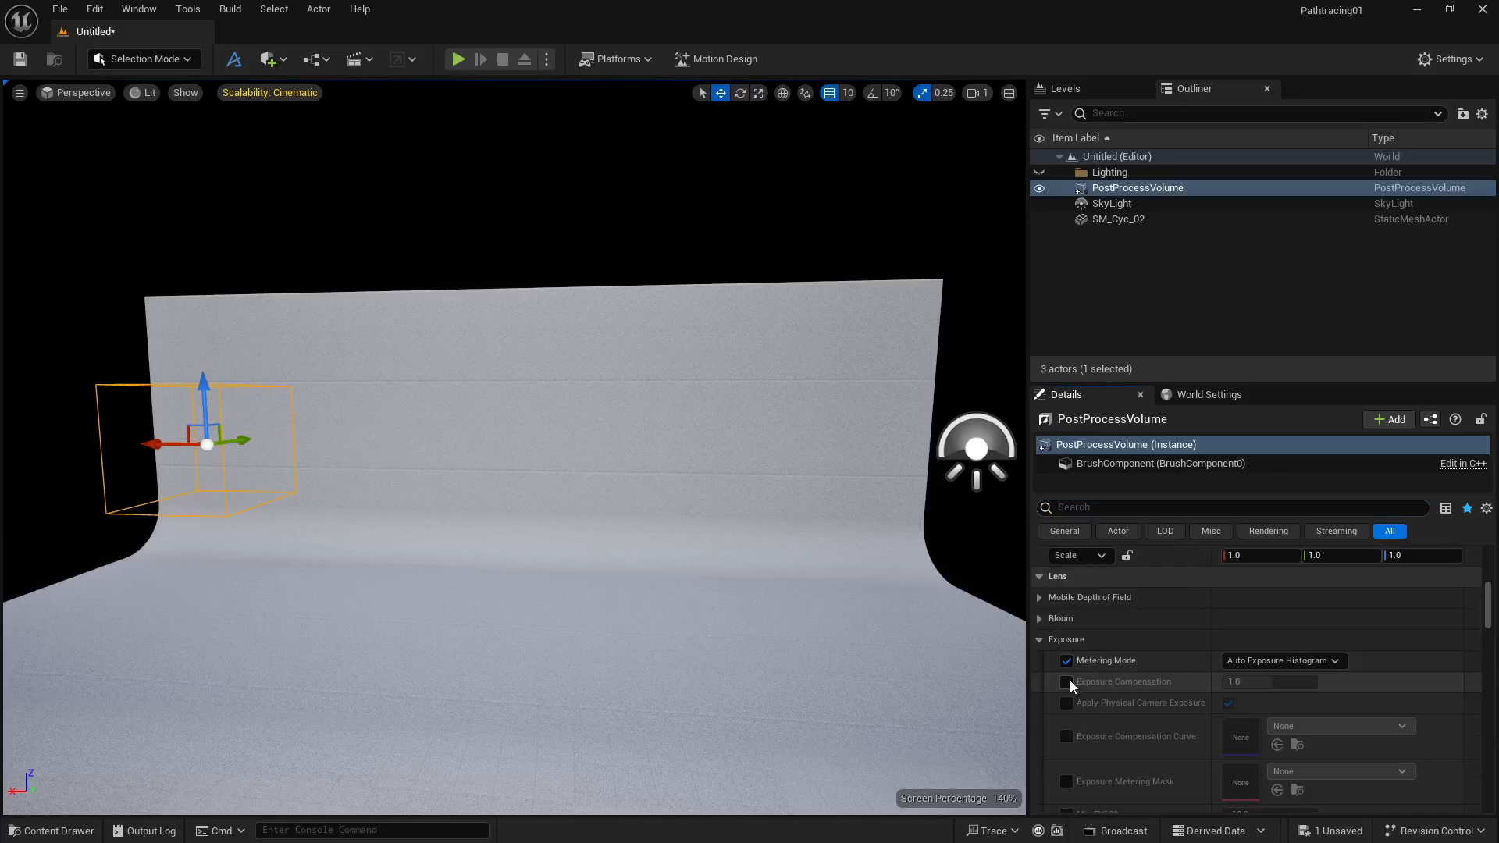
click(1067, 682)
click(1262, 681)
text(-1.0)
key(Return)
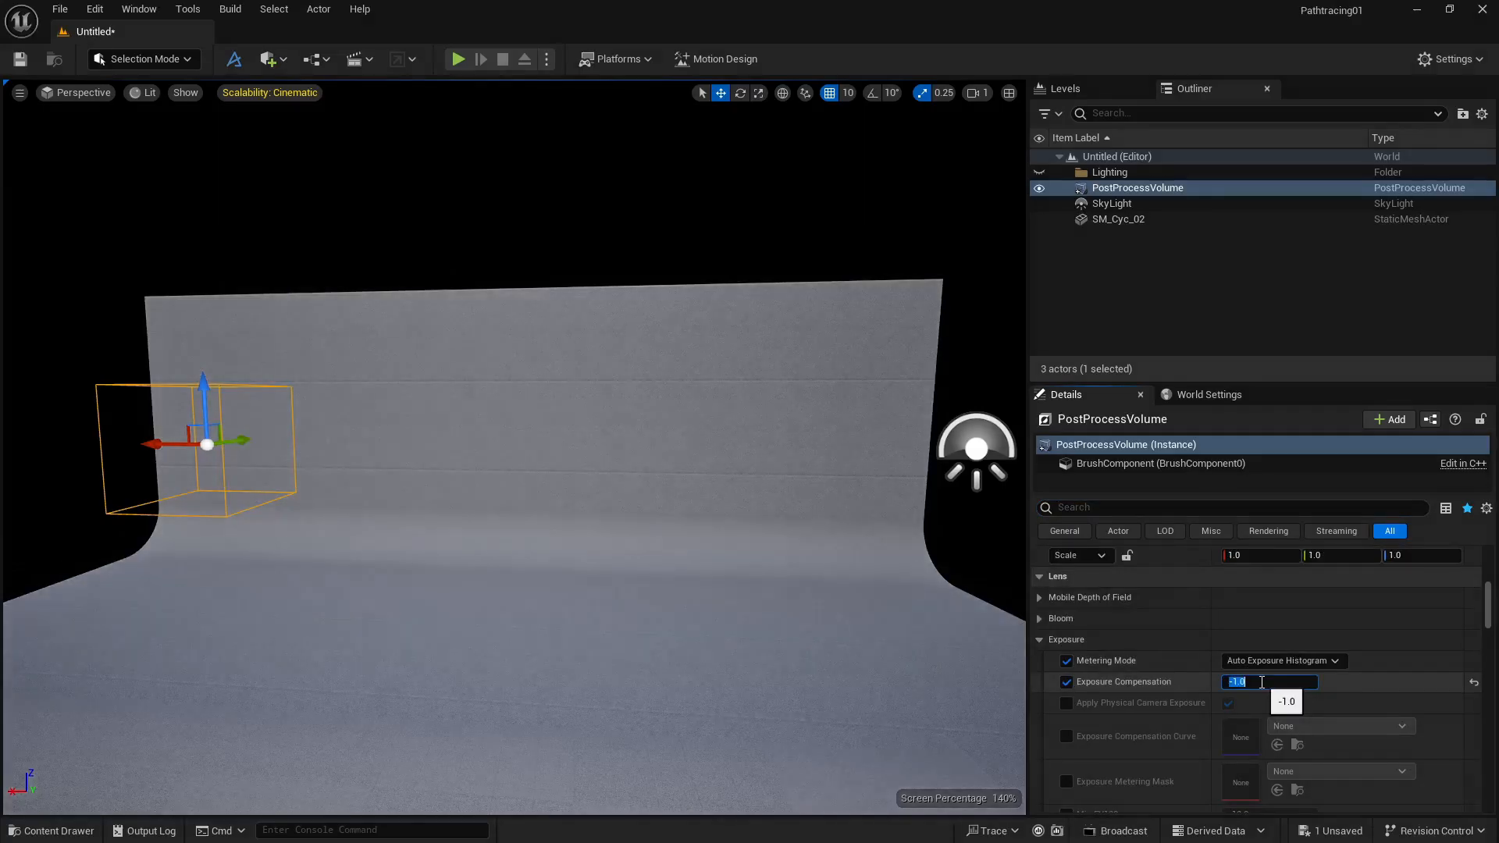
Step: Enable the post process volume's Min EV100 and Max EV100 overrides and set both to 1.0
scroll(1126, 718, down, 1)
scroll(1126, 718, down, 1)
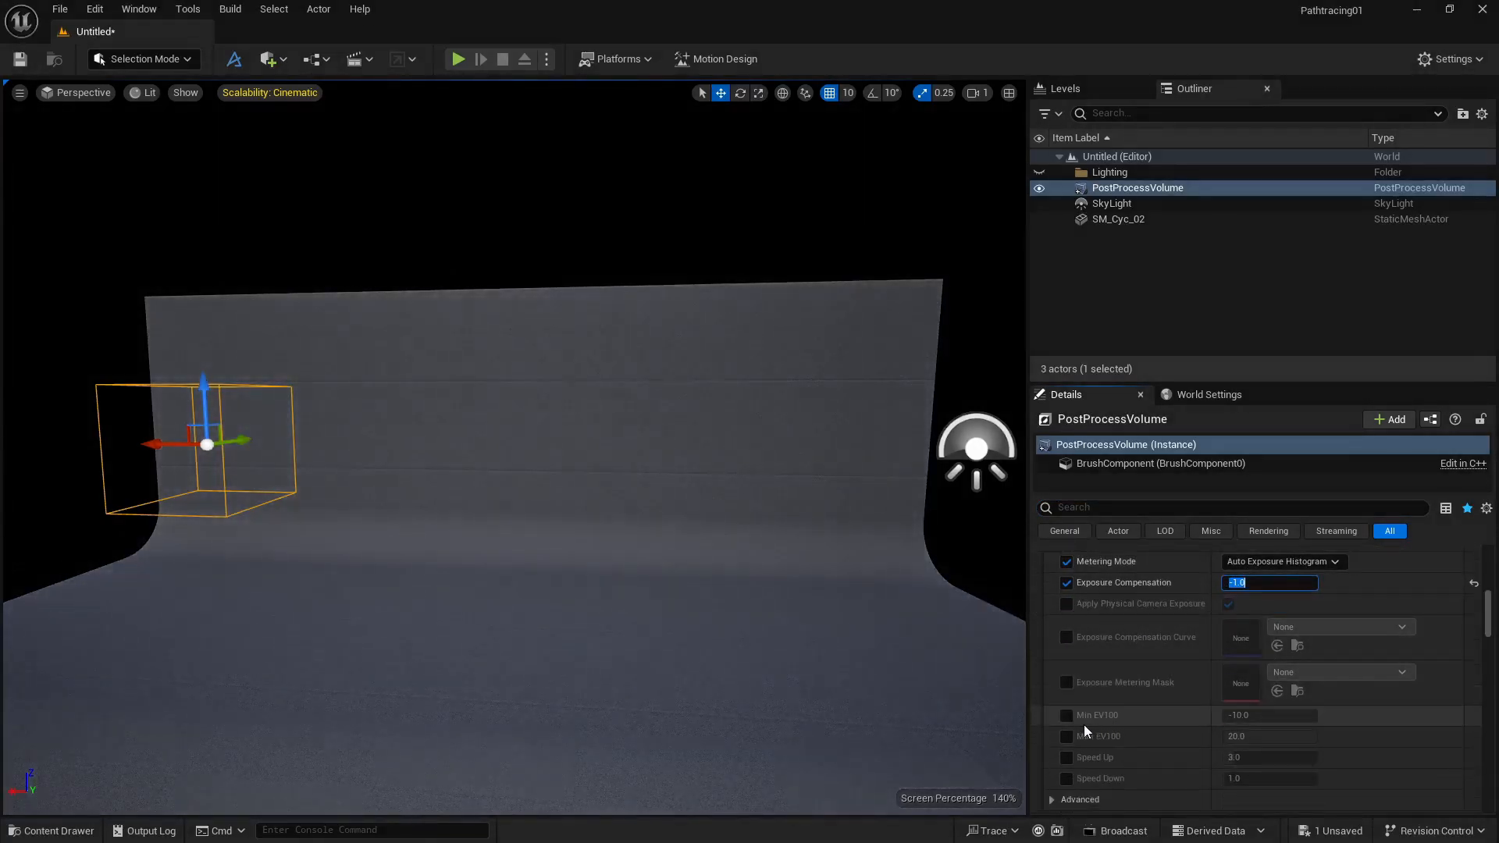
click(1066, 715)
click(1066, 736)
click(1276, 719)
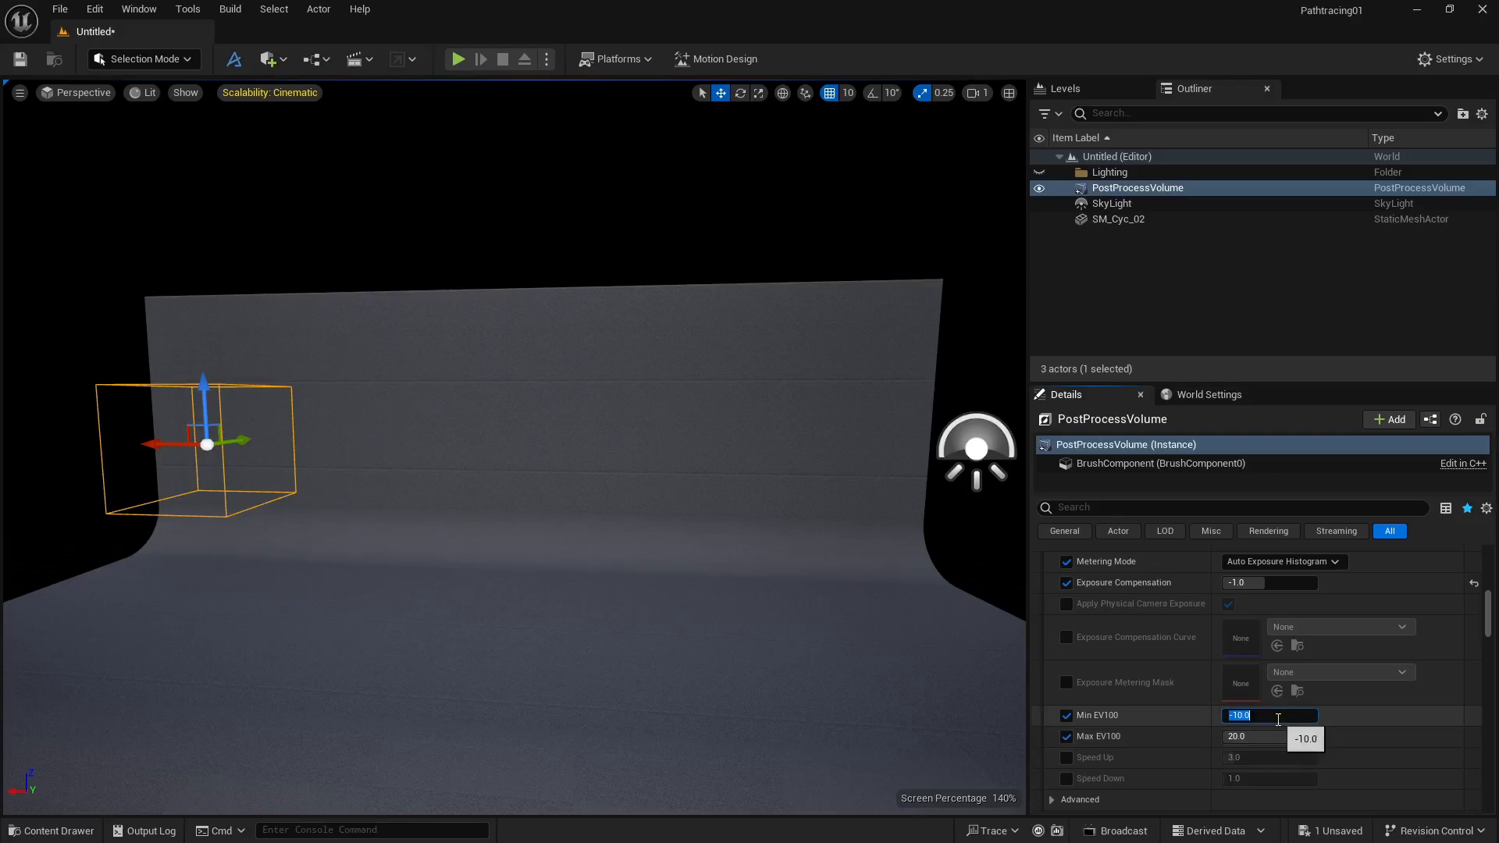
text(1)
key(Return)
click(1257, 736)
text(1)
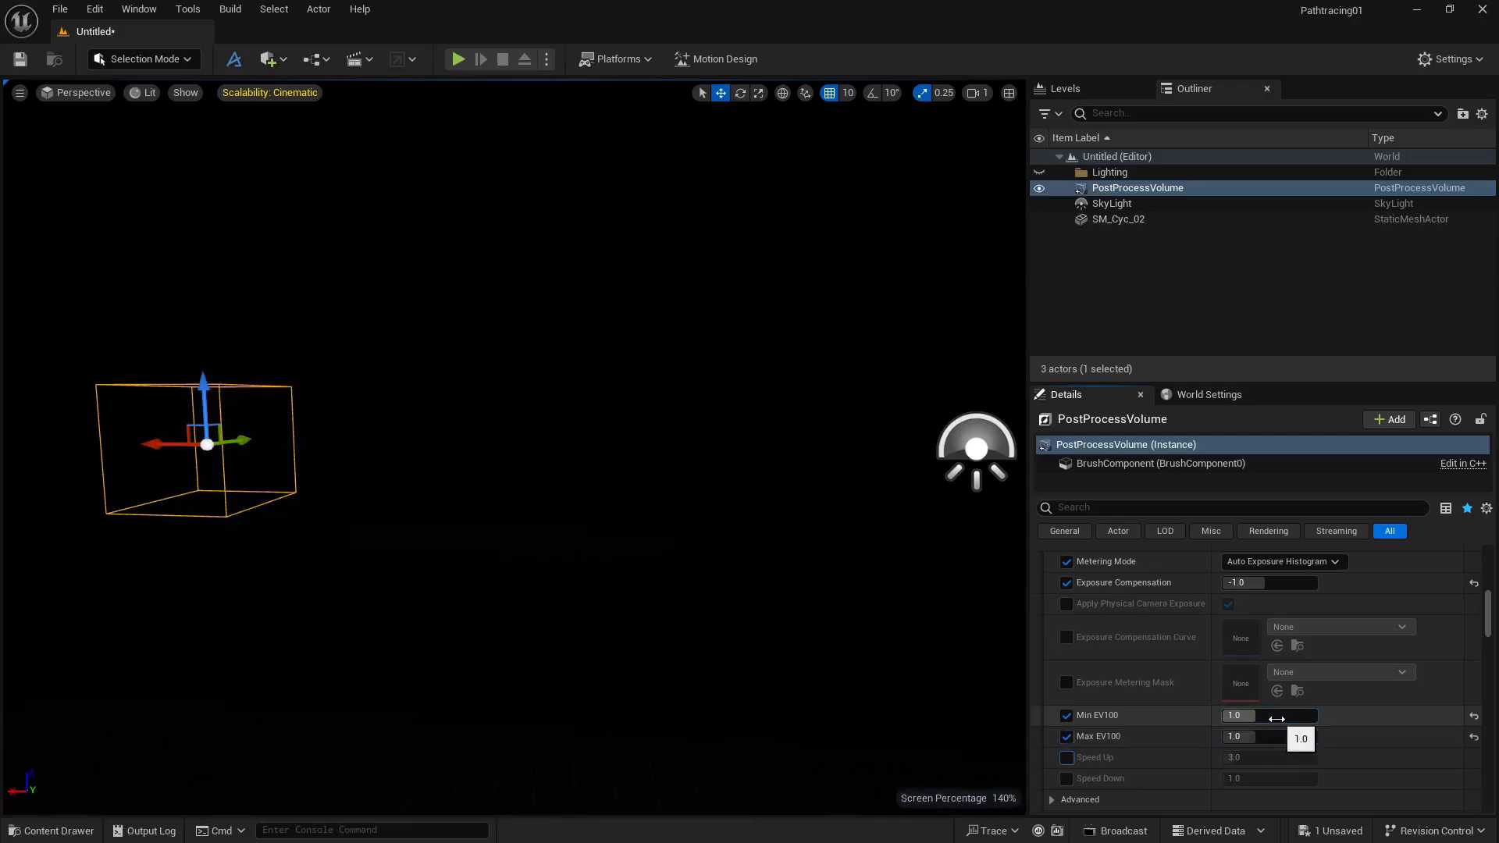
key(Return)
Step: Set the sky light's intensity scale to 0.2
right_drag(463, 496, 508, 523)
click(1104, 203)
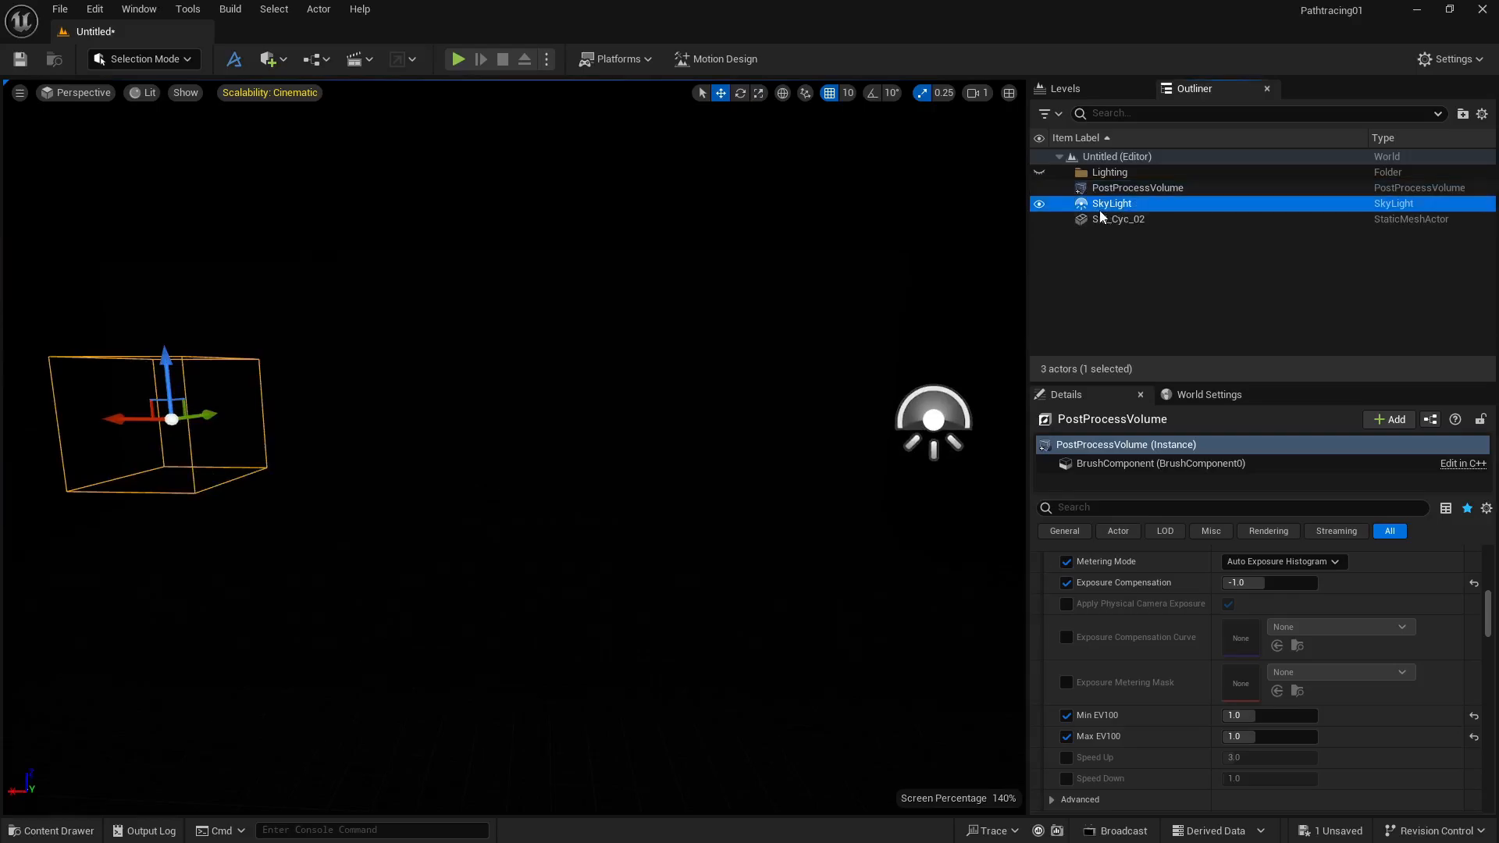
scroll(1188, 634, up, 8)
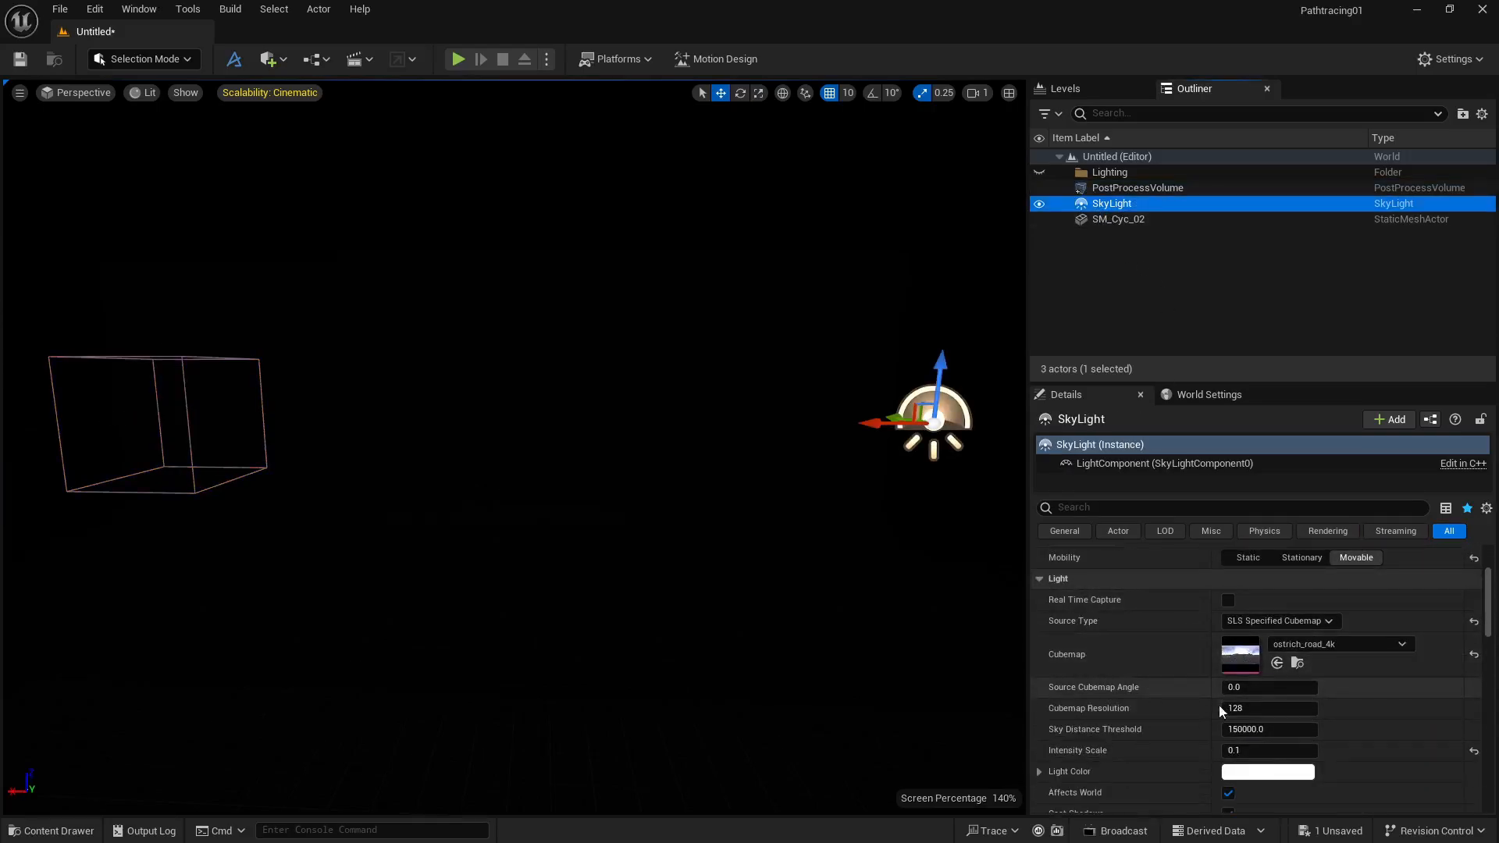
click(1245, 751)
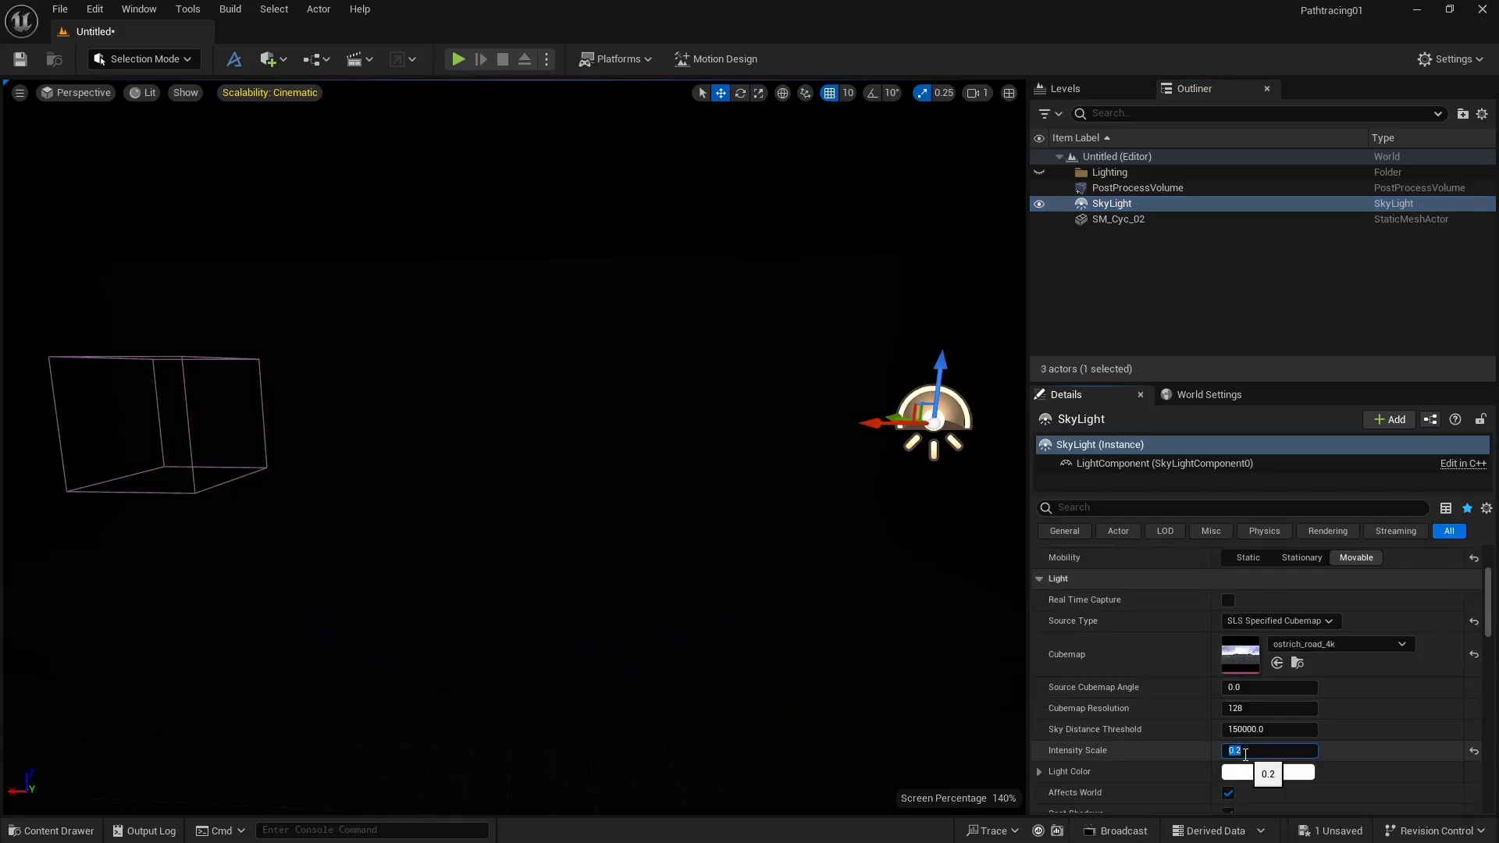
drag(1224, 750, 1223, 750)
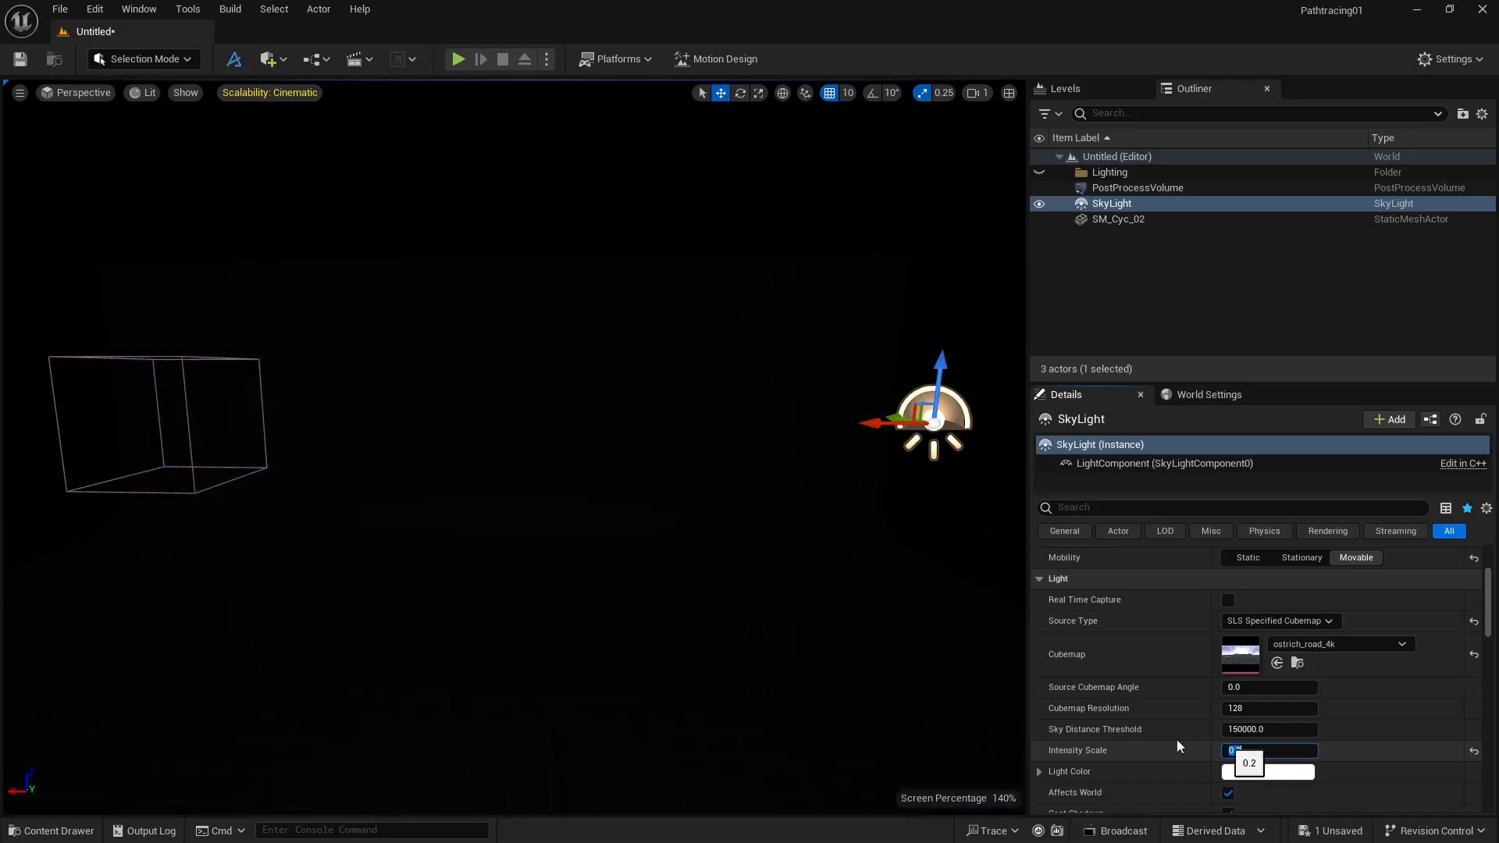
Step: Check the Base Color value of the M_Base material in the Materials folder and apply M_Base to the SM_Cyc_02 backdrop
click(388, 537)
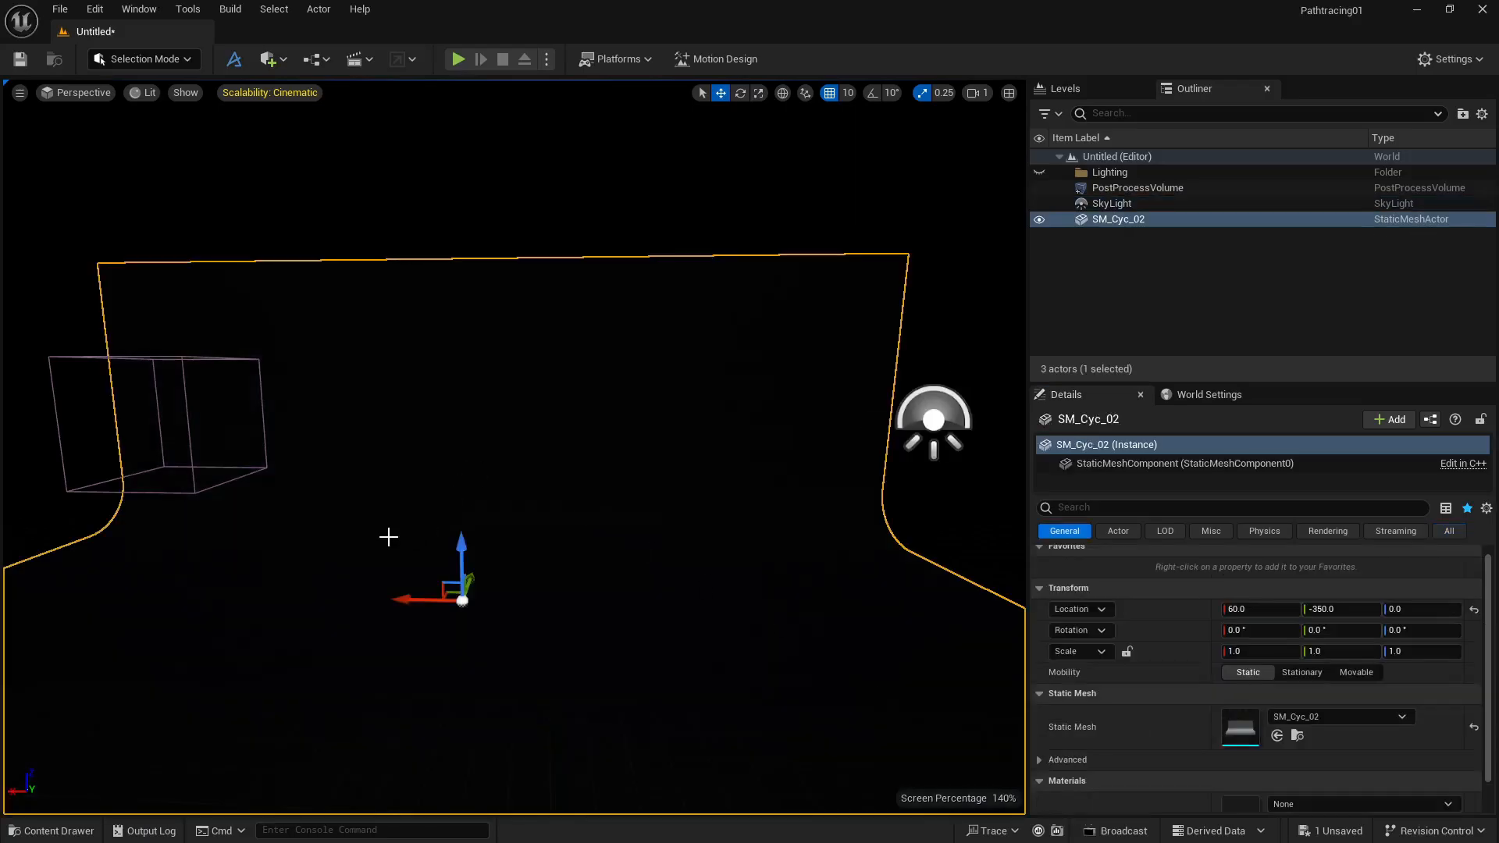
click(51, 830)
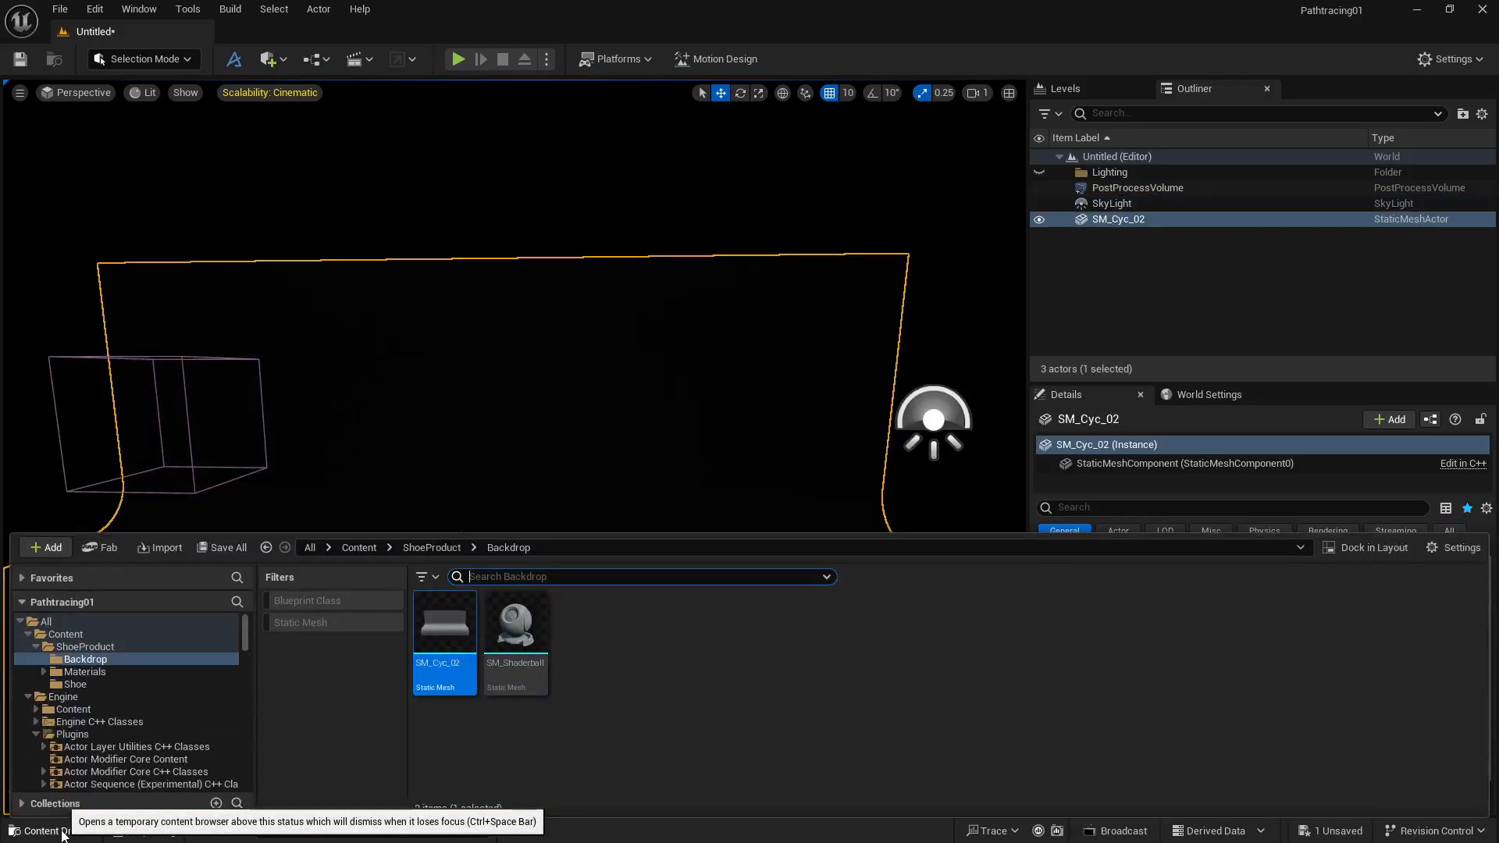
click(106, 670)
double_click(658, 651)
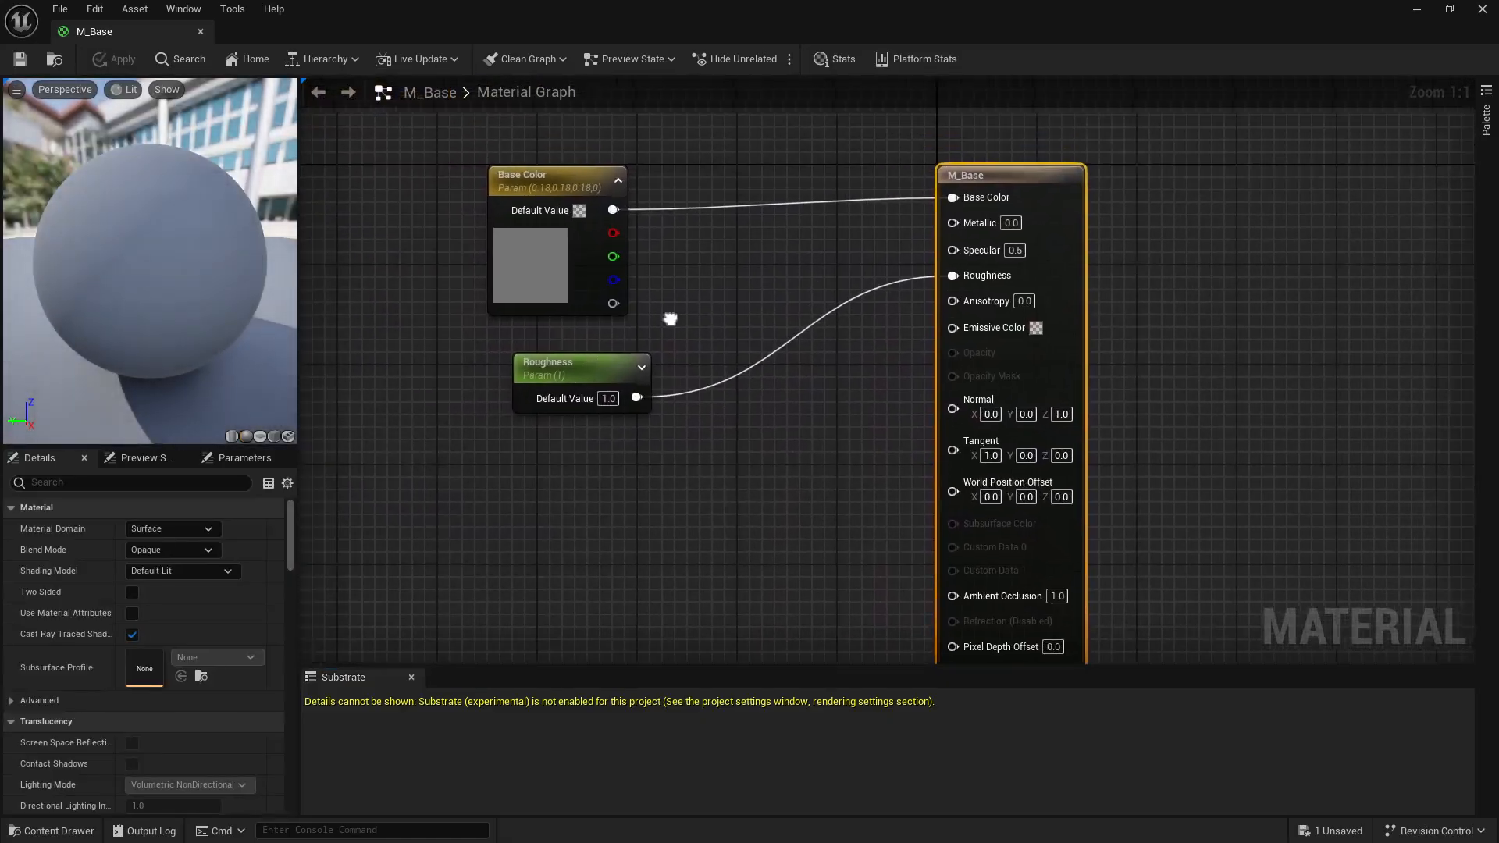
double_click(569, 298)
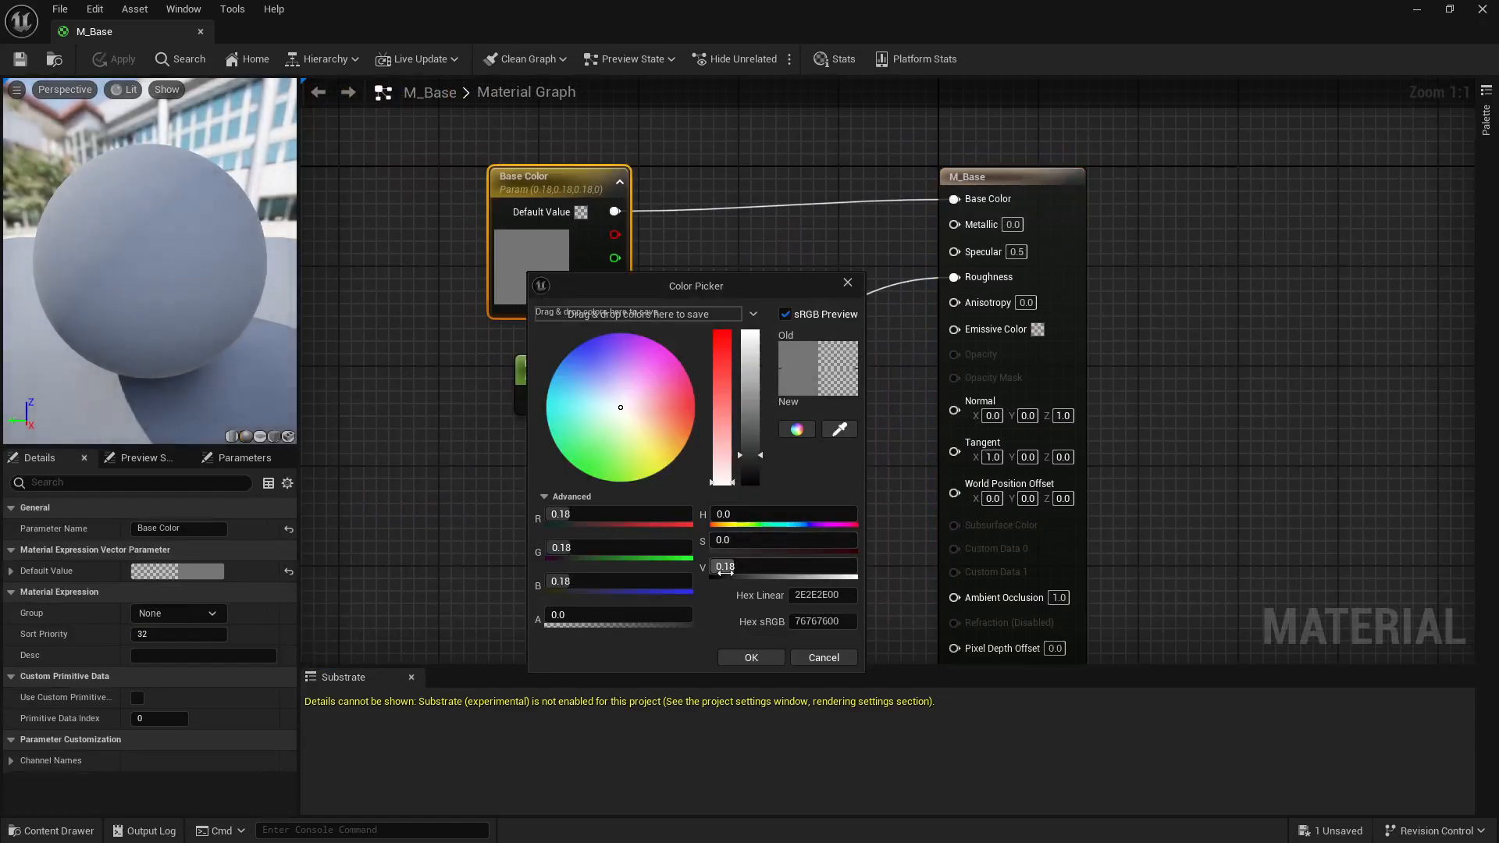
click(751, 657)
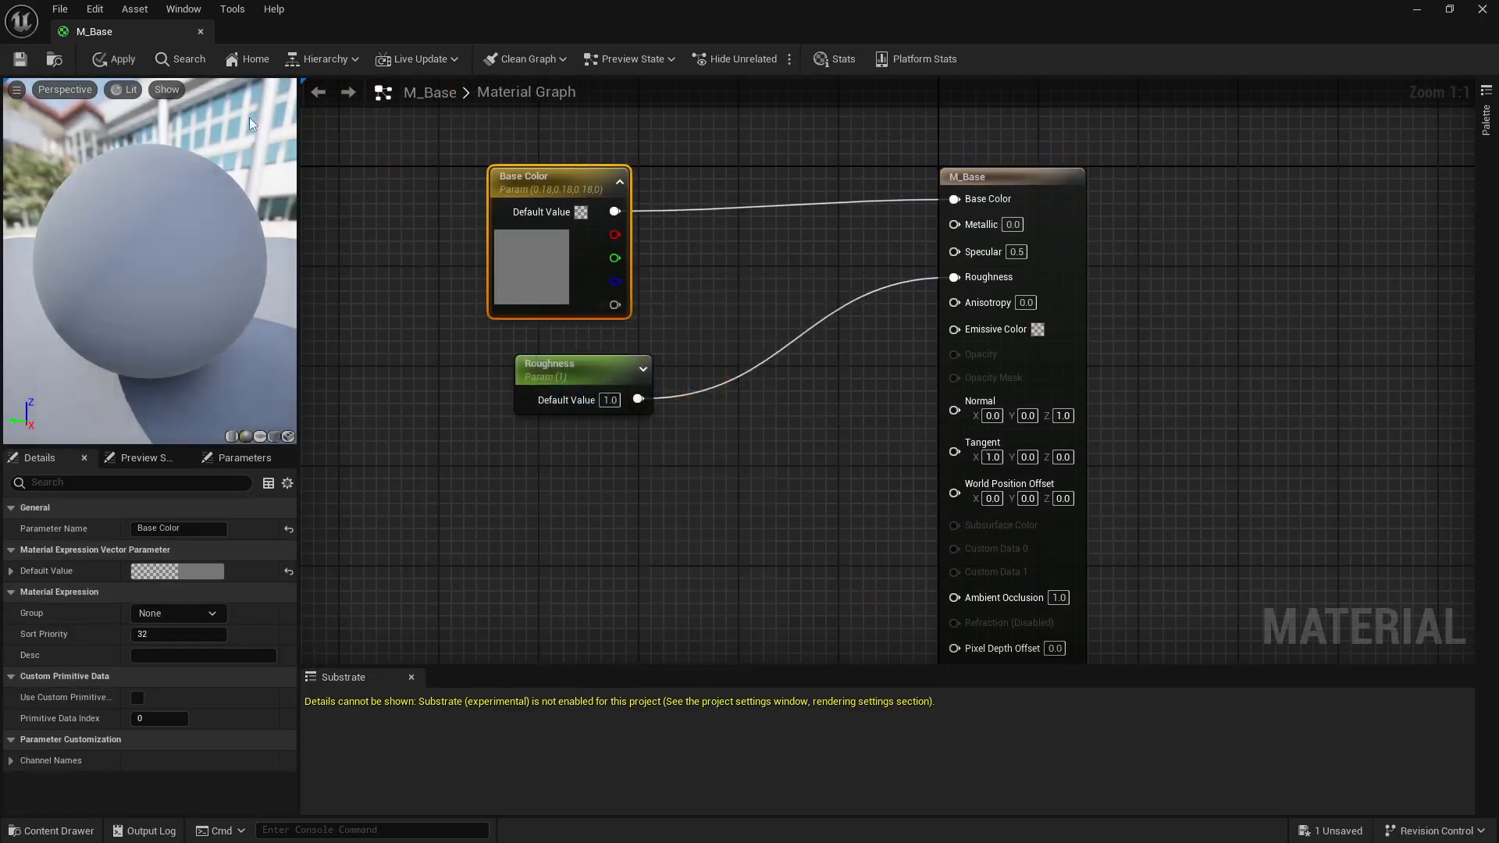
click(201, 31)
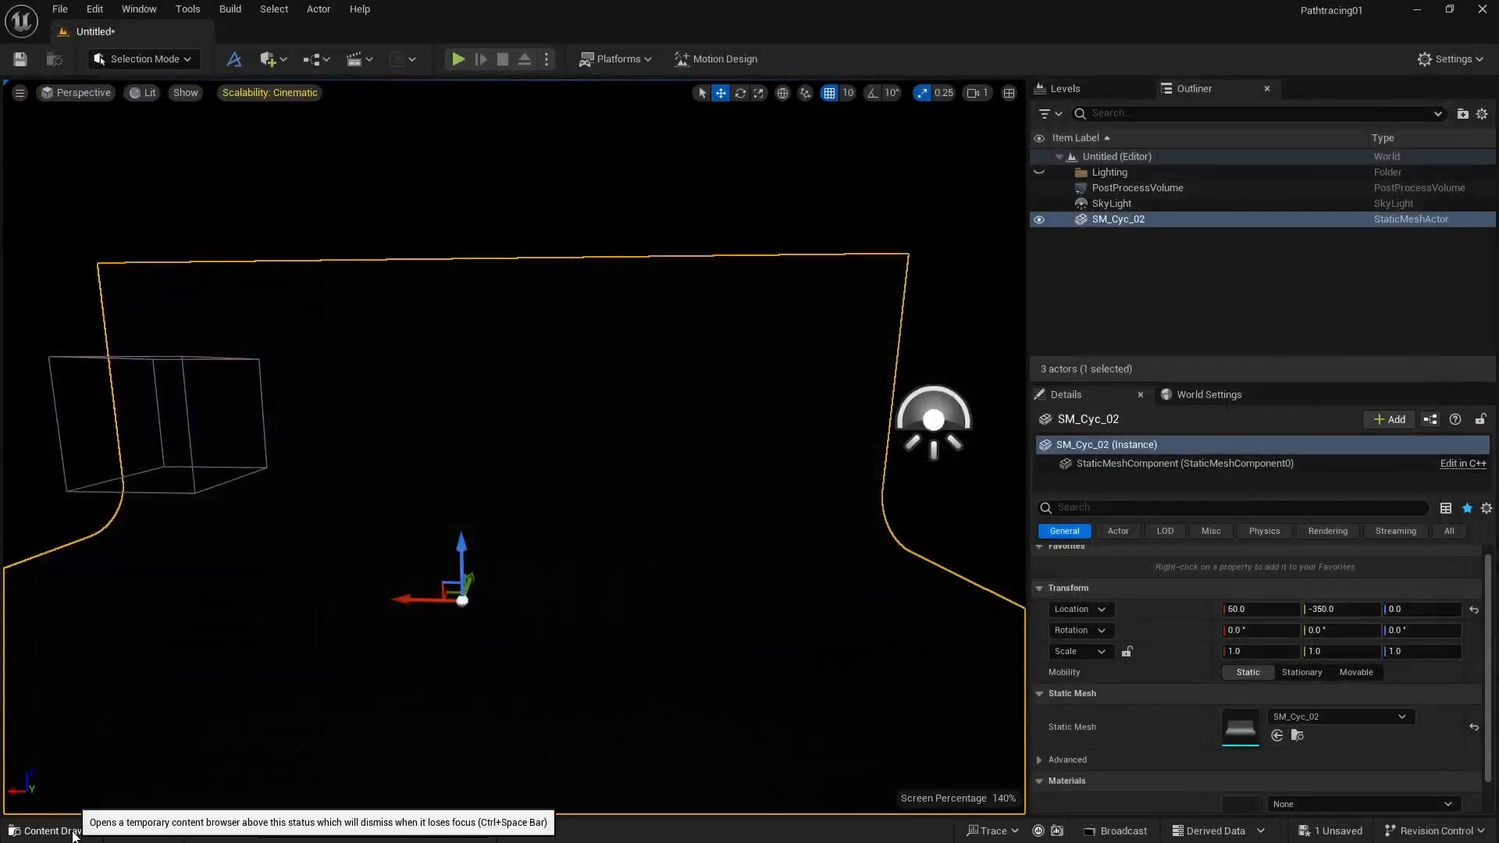
click(55, 829)
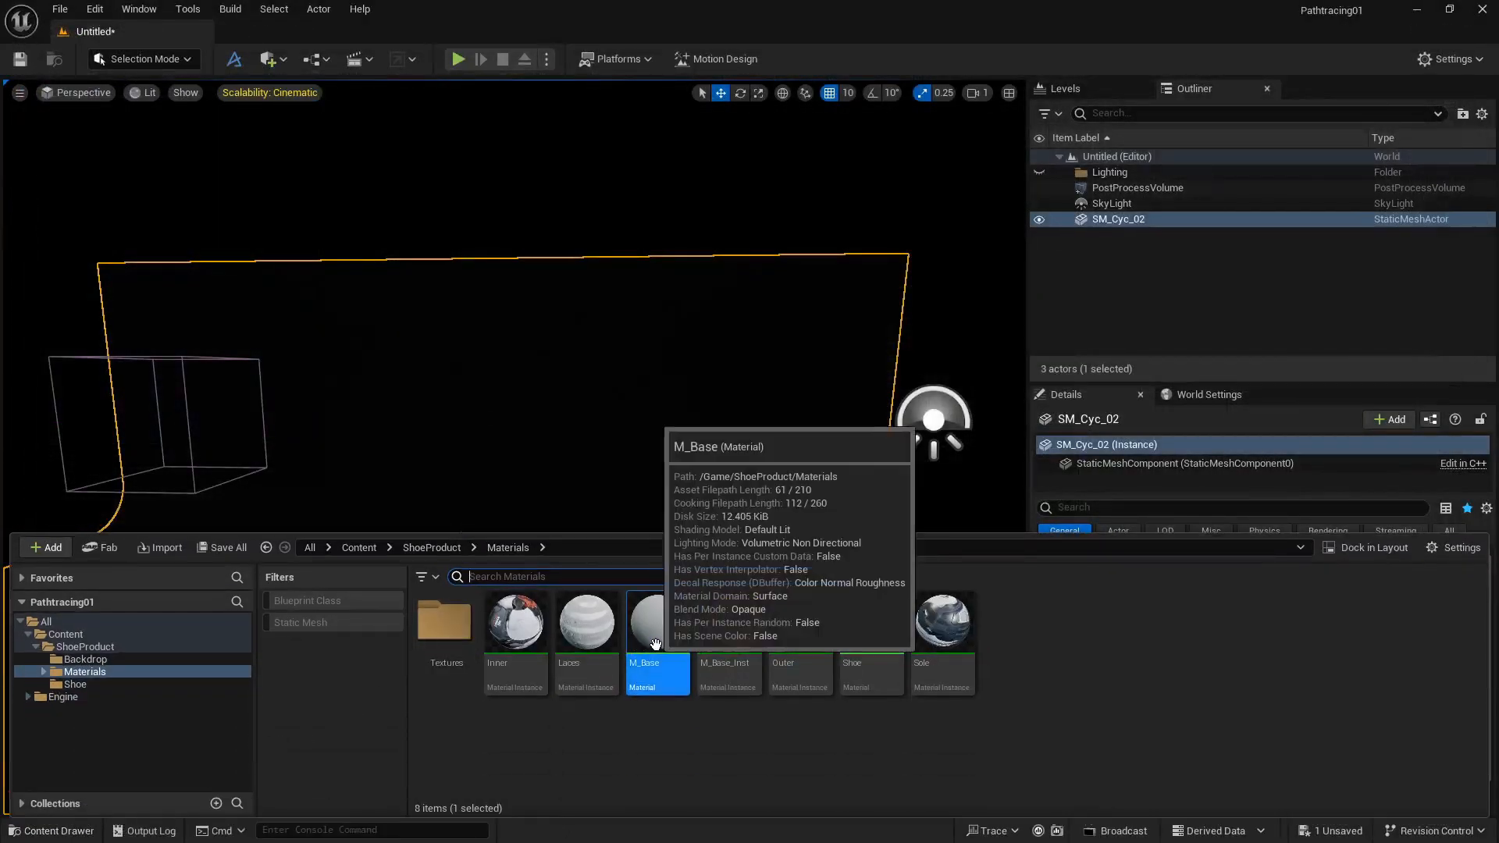
drag(657, 629, 660, 344)
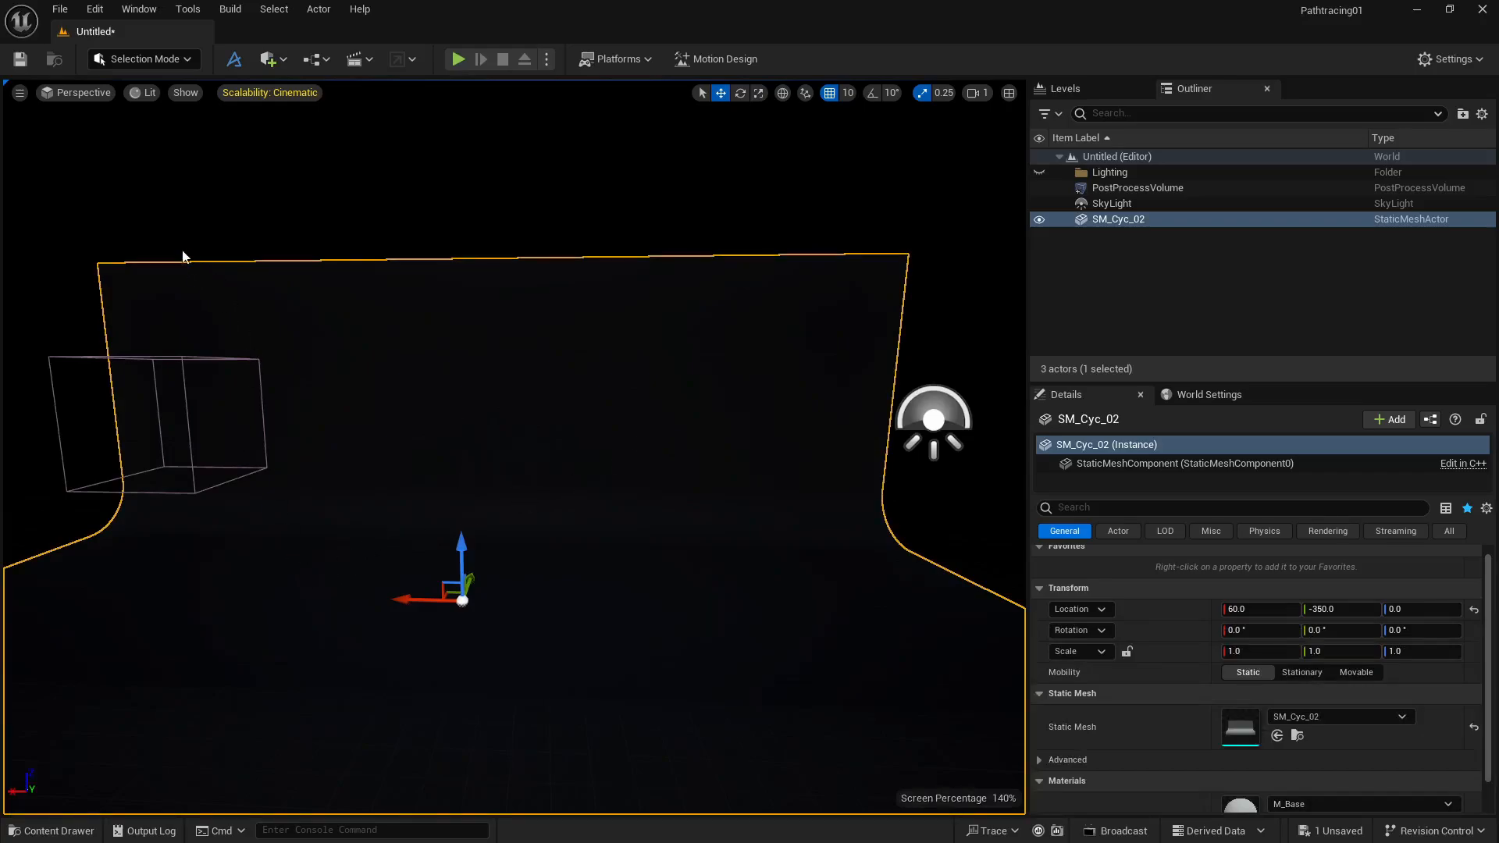
Step: Place the StaticMesh shoe from the ShoeProduct folder in front of the backdrop at about -60, -560, 350
click(55, 830)
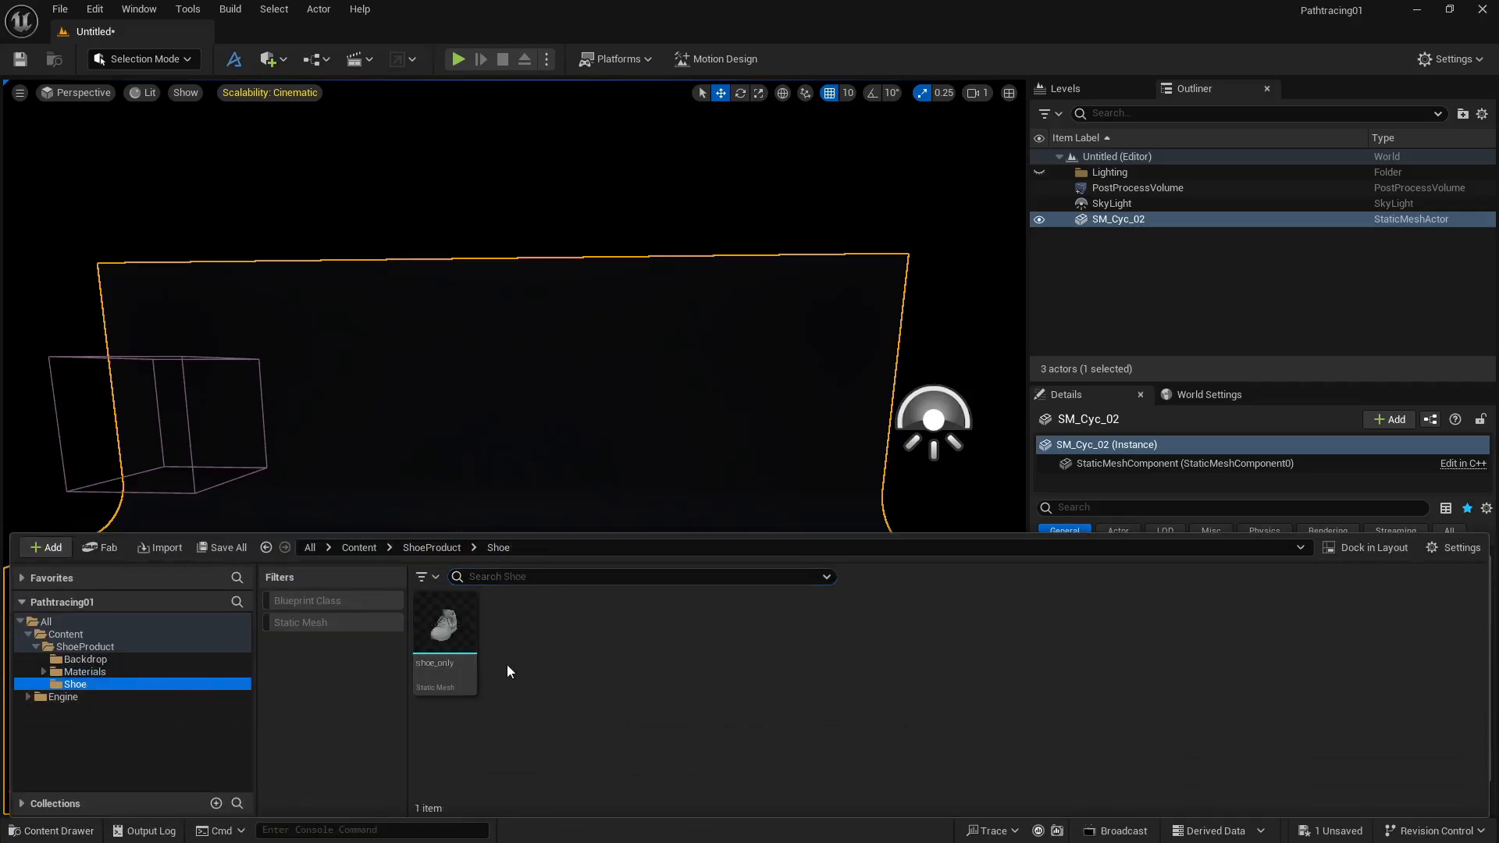
mouse_move(453, 640)
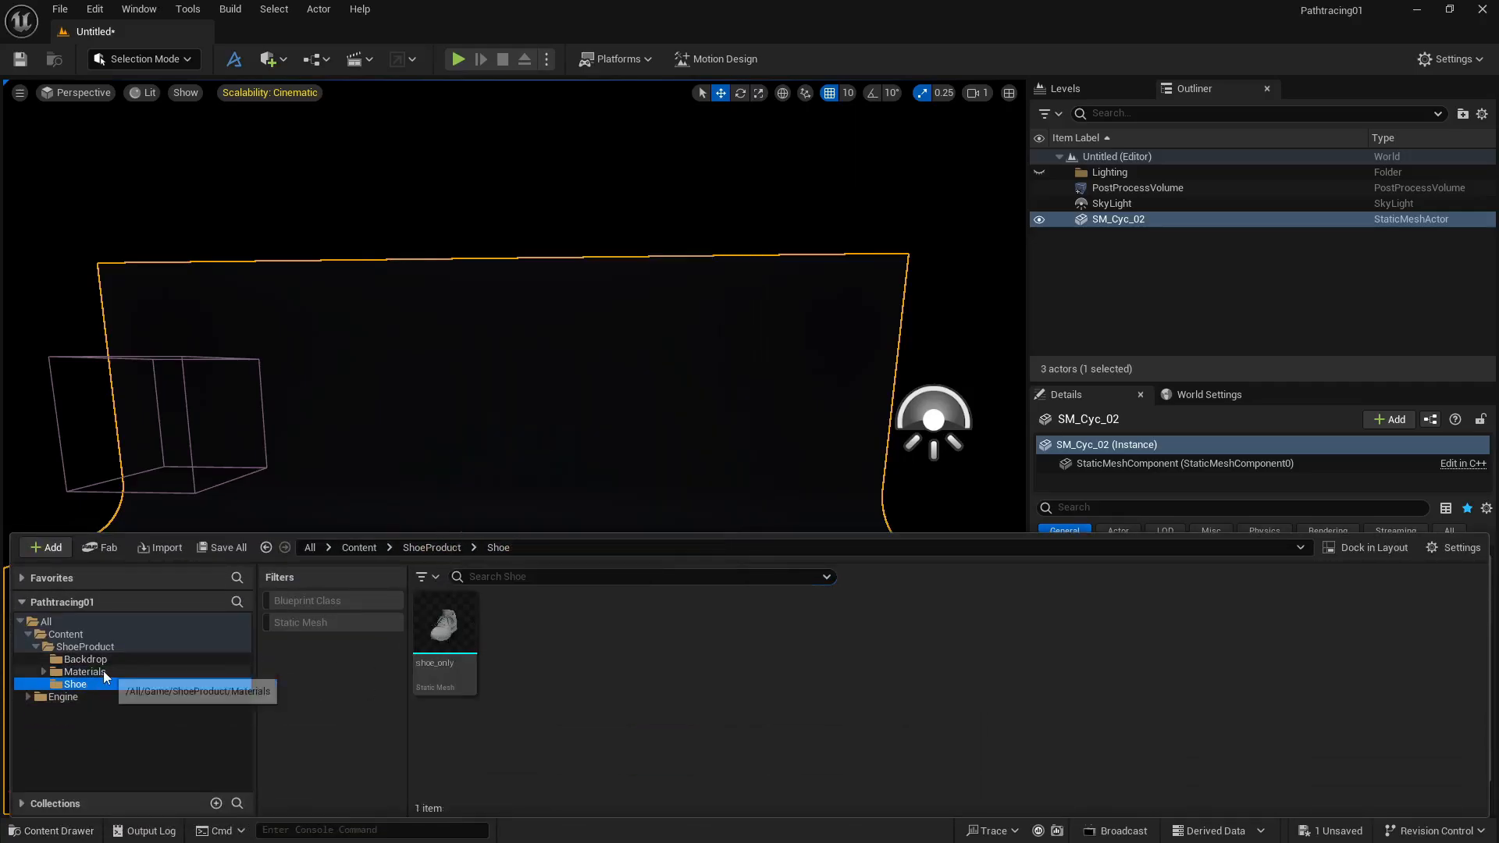
click(108, 647)
drag(728, 624, 490, 616)
drag(484, 554, 484, 485)
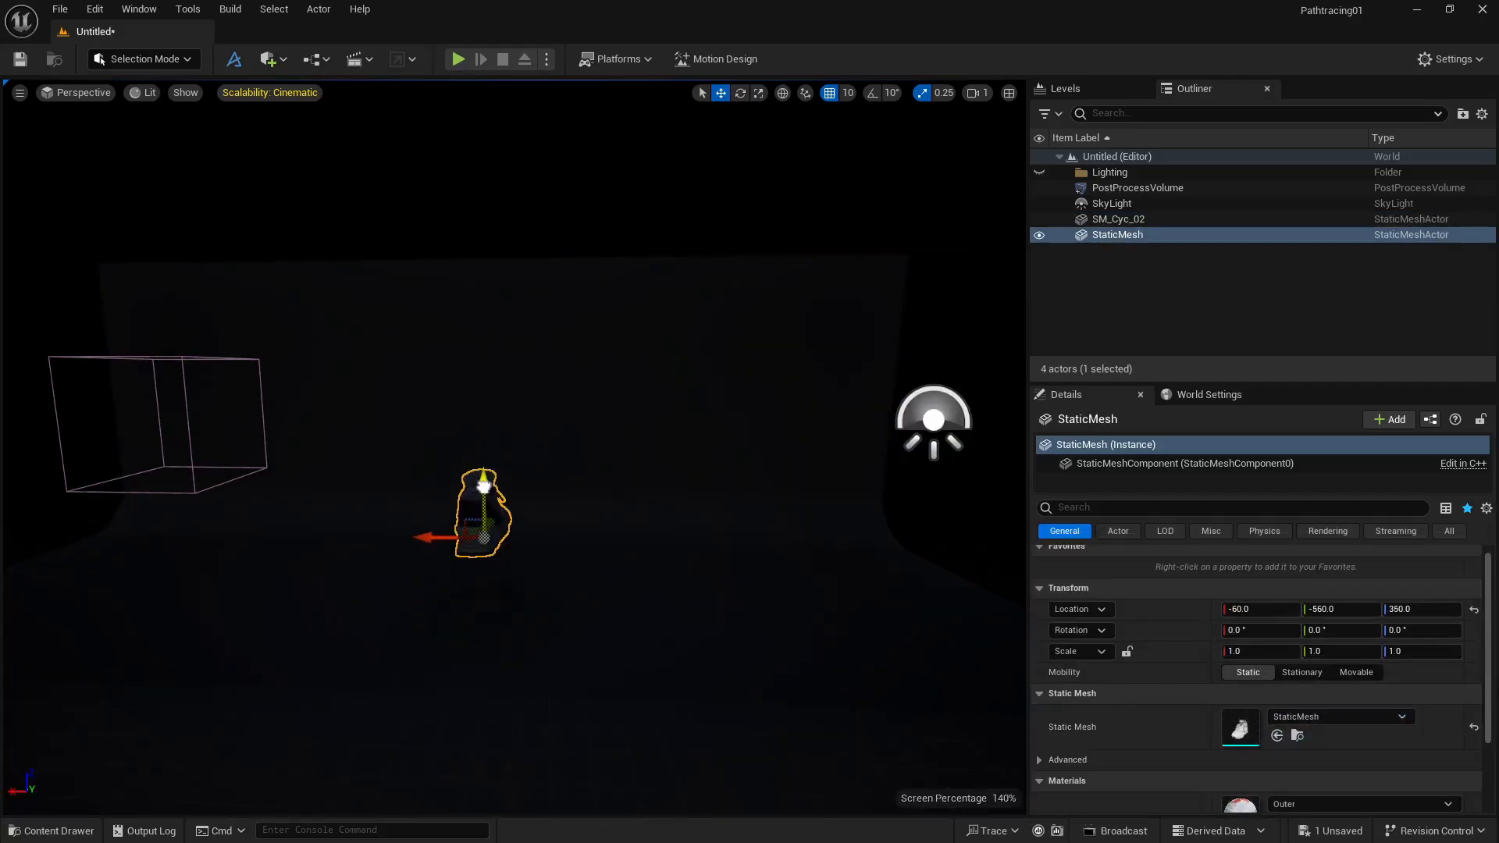
Step: Switch the viewport to Unlit mode and focus it on the shoe
click(157, 93)
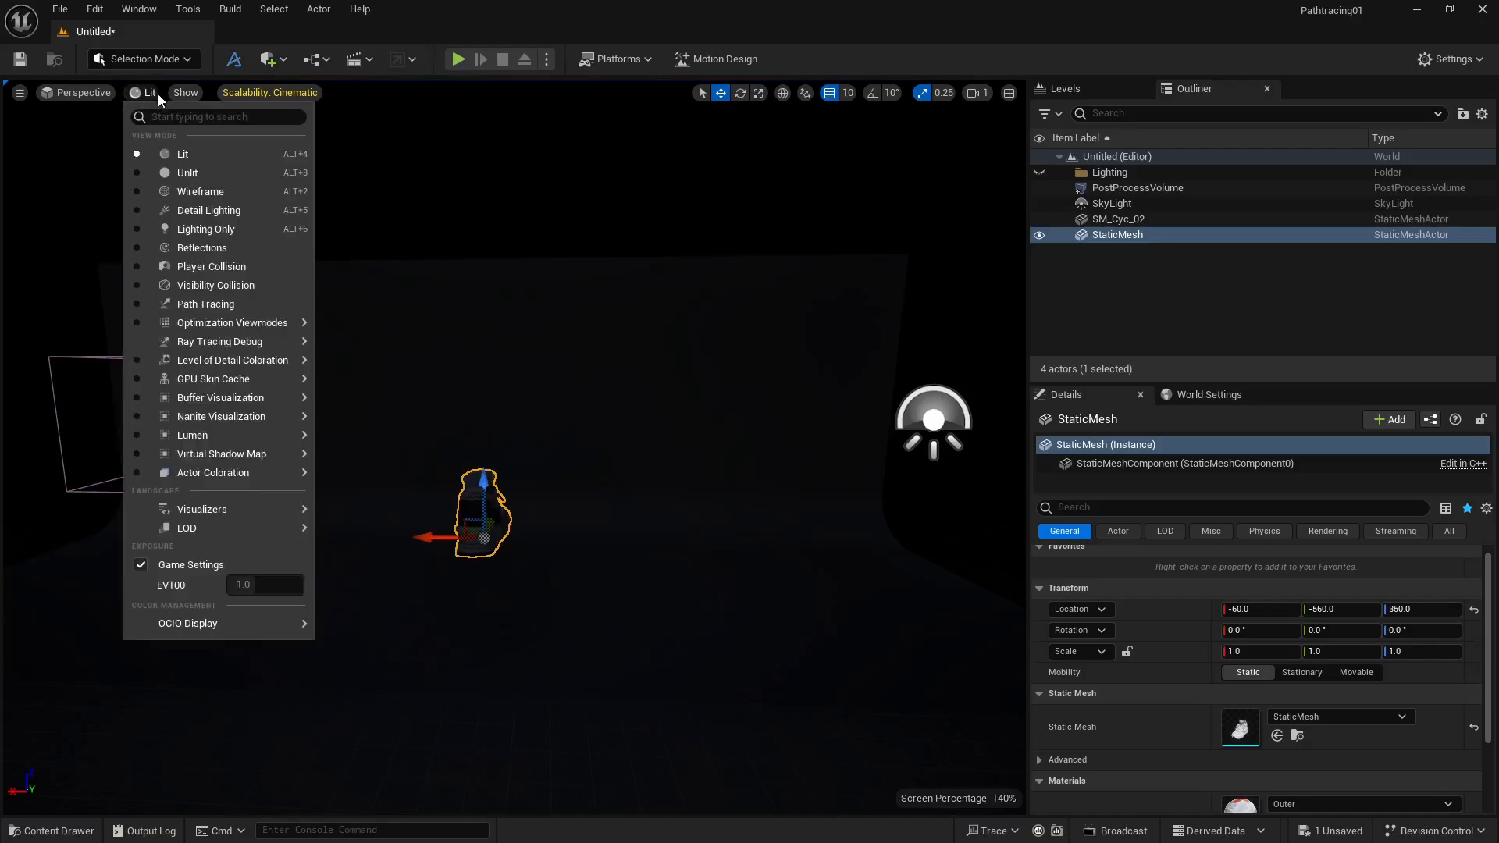
click(168, 173)
key(f)
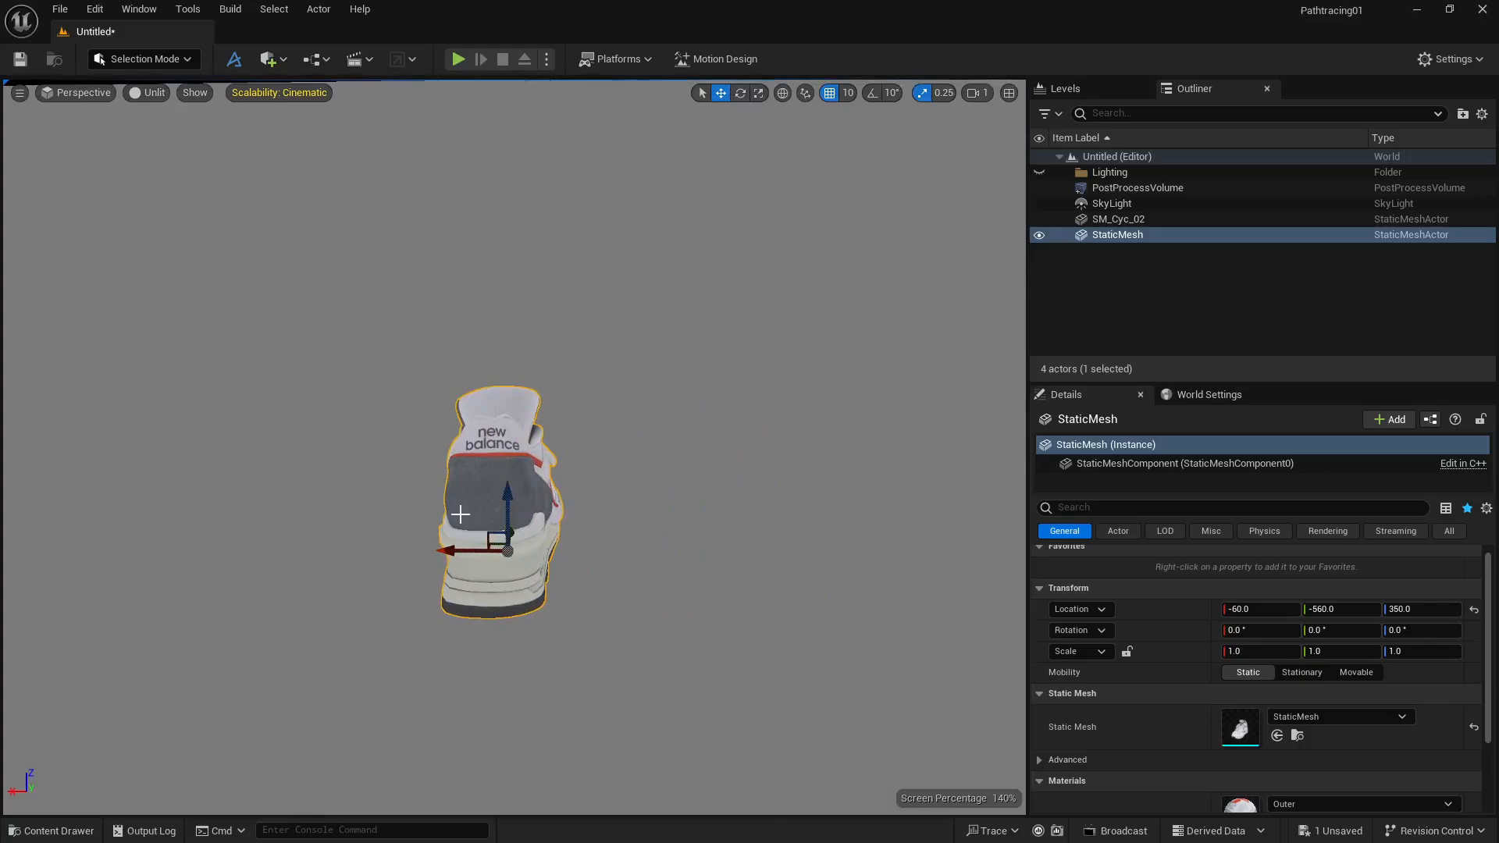
Step: Turn on 10° rotation snapping and rotate the shoe 90° about the Z axis so it is seen side-on
key(e)
drag(588, 566, 633, 529)
key(ctrl+z)
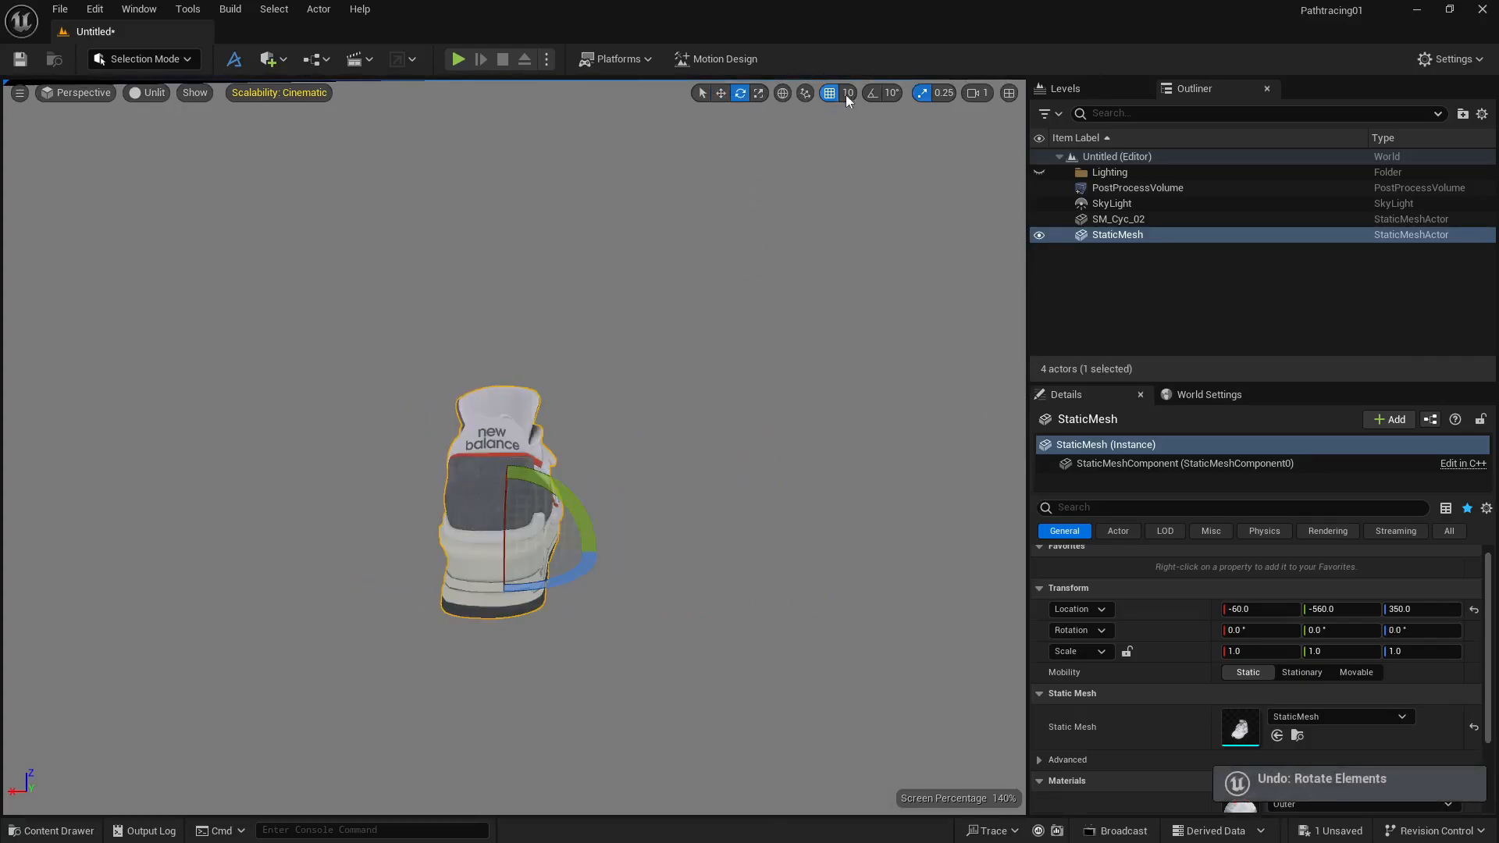
click(871, 93)
drag(592, 575, 640, 521)
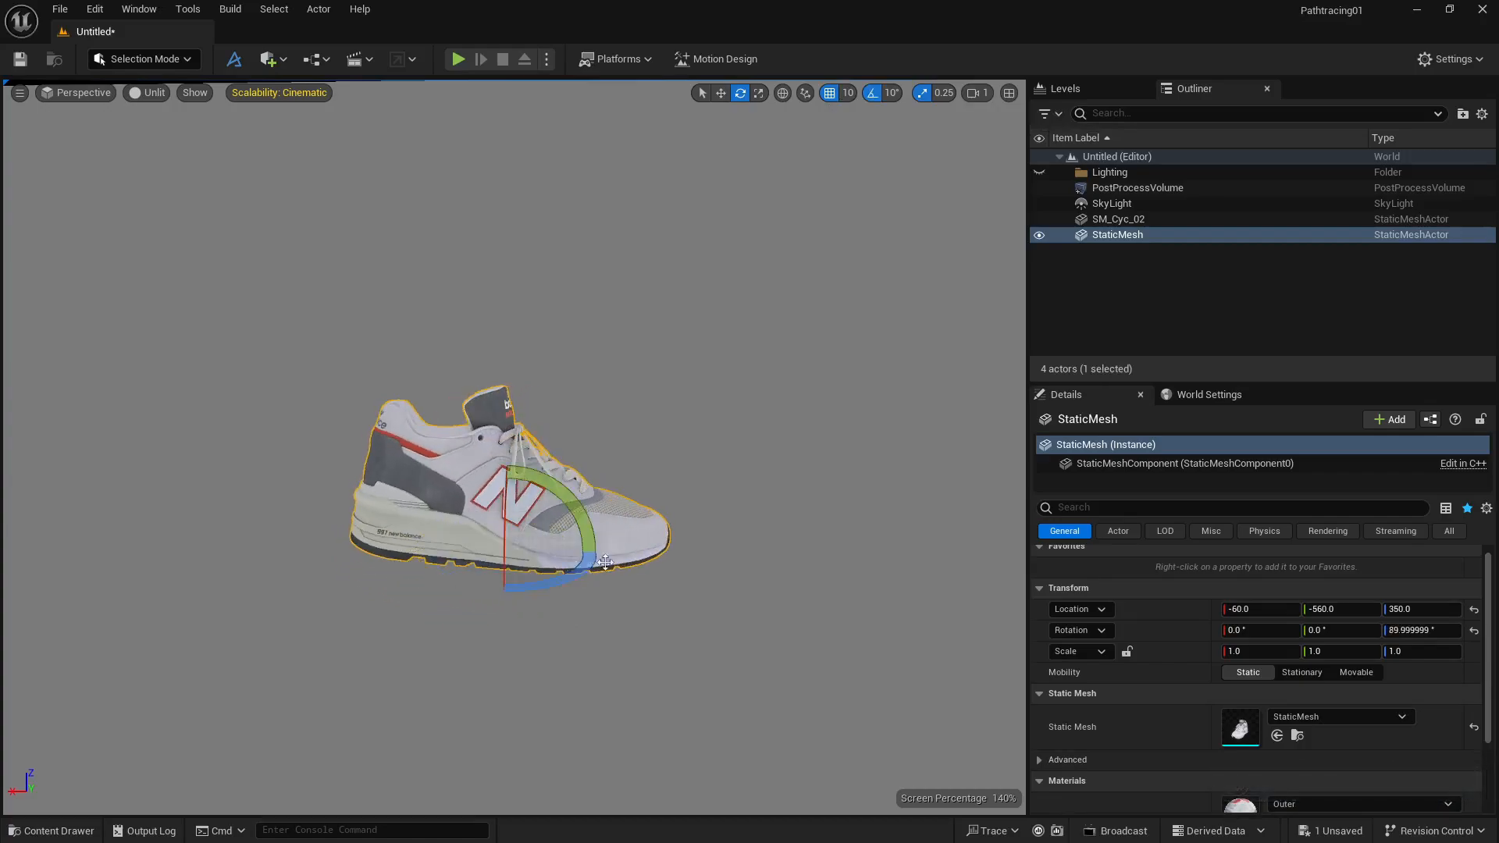
Step: Move the shoe along the X axis to -150
key(w)
drag(450, 553, 513, 553)
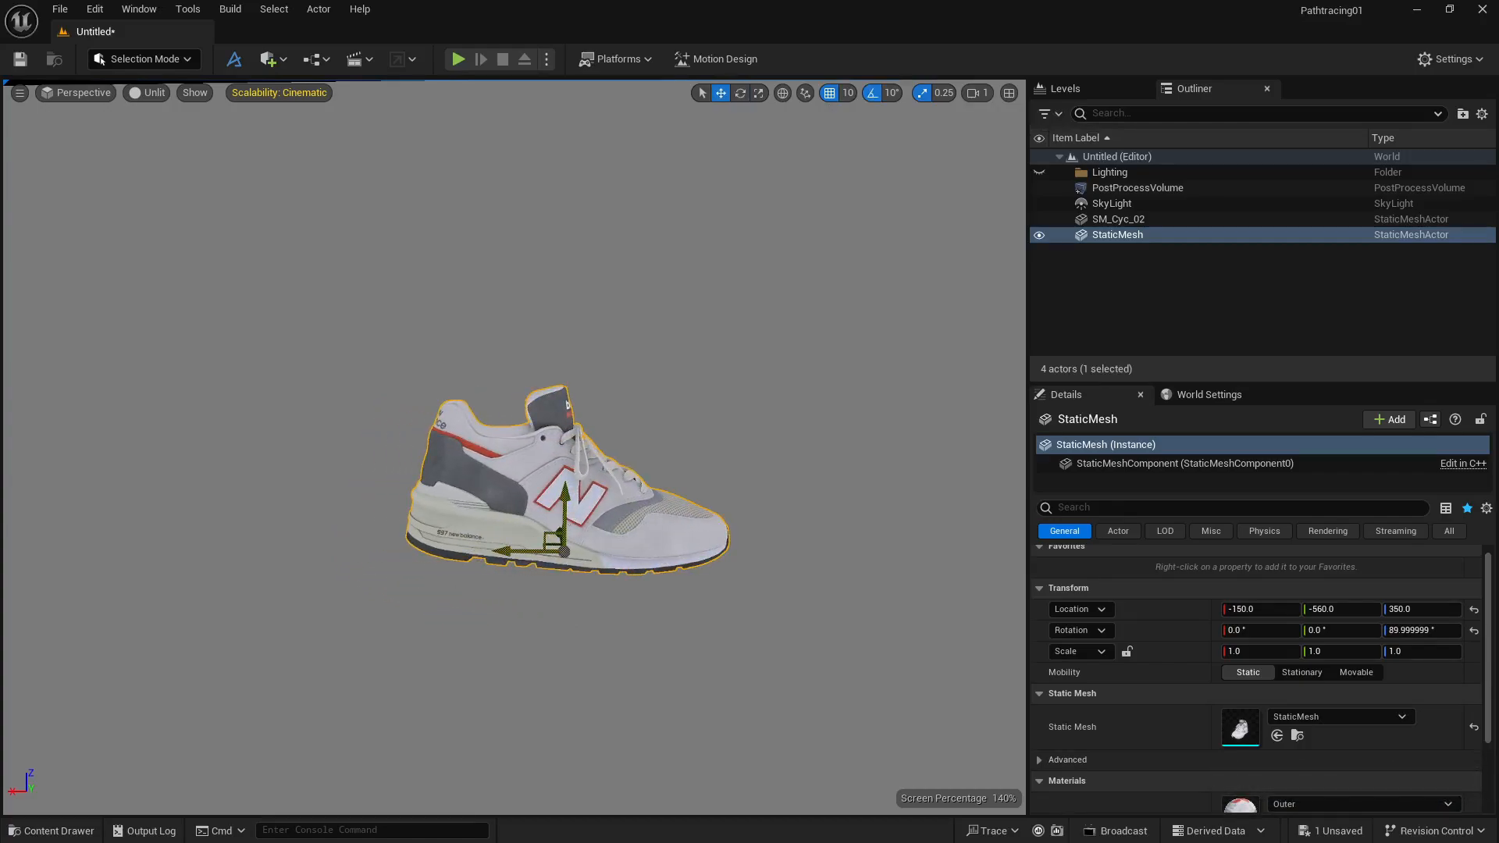
right_drag(513, 553, 416, 438)
key(d)
key(q)
key(a)
key(d)
key(a)
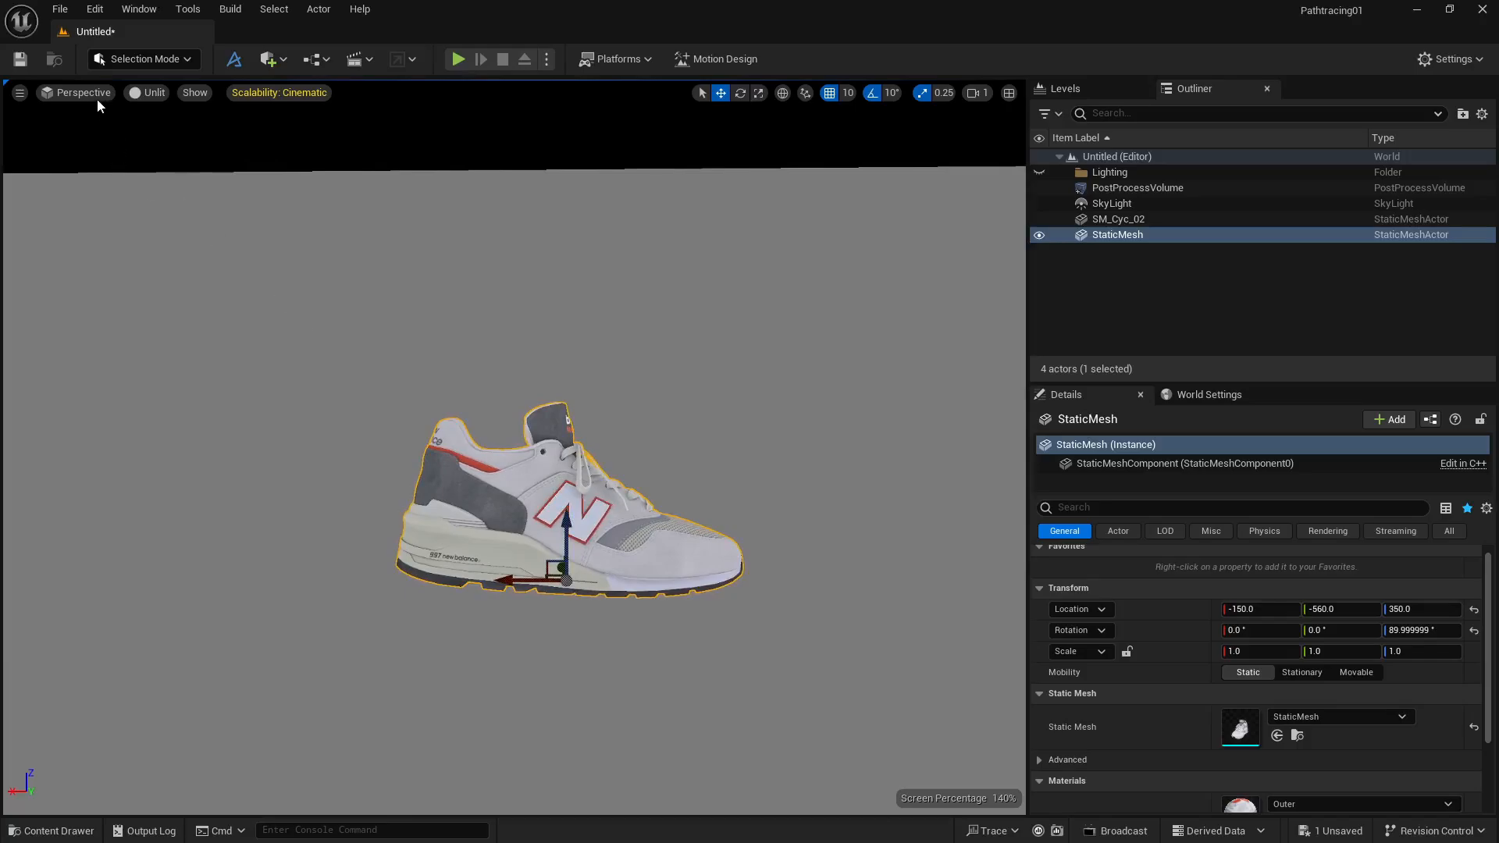
Step: Switch the viewport back to Lit mode and deselect the shoe
click(149, 92)
click(170, 154)
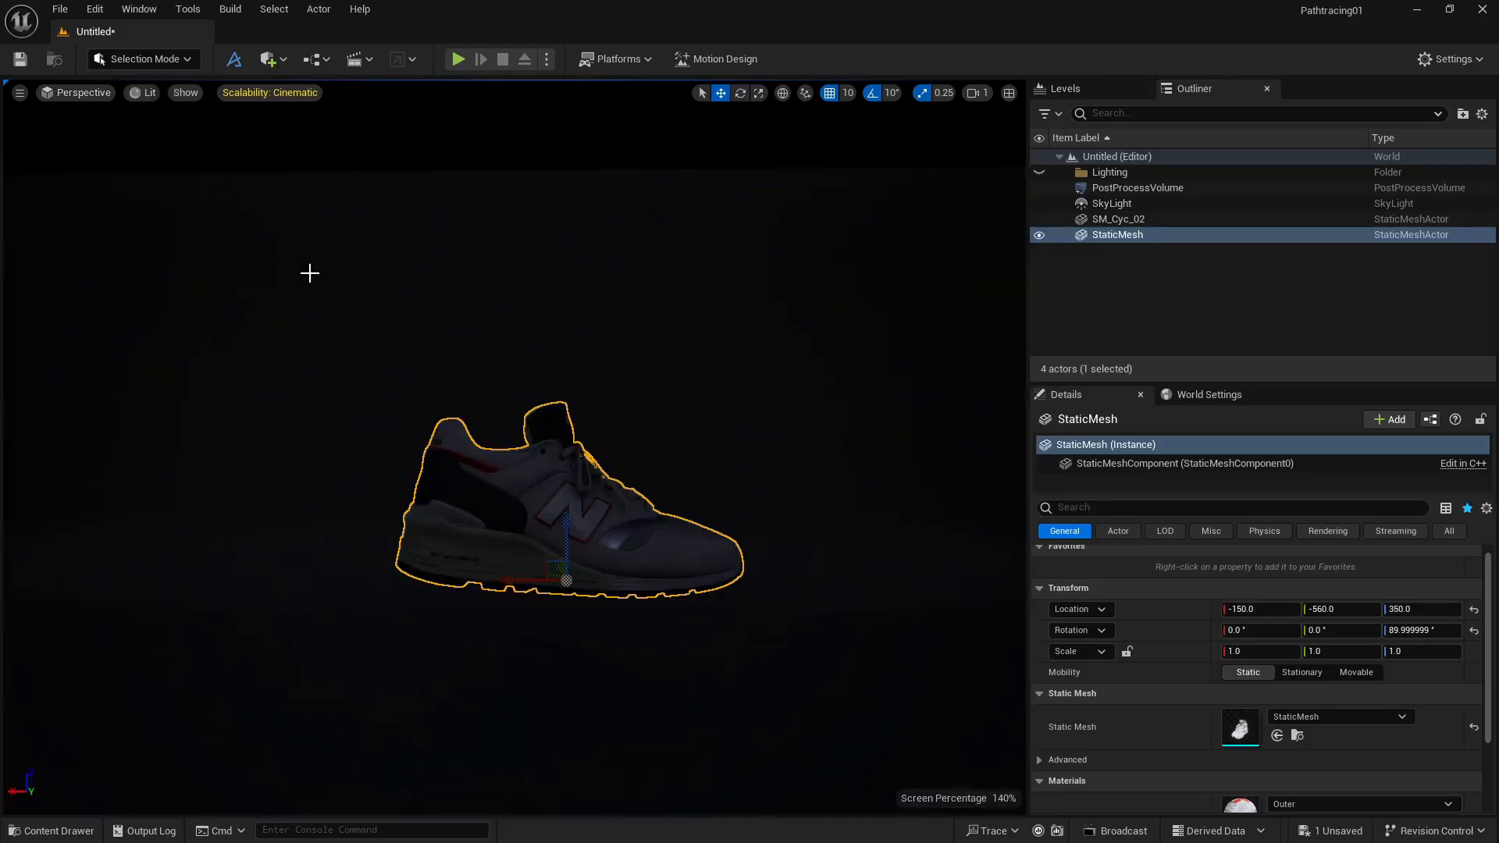
click(566, 148)
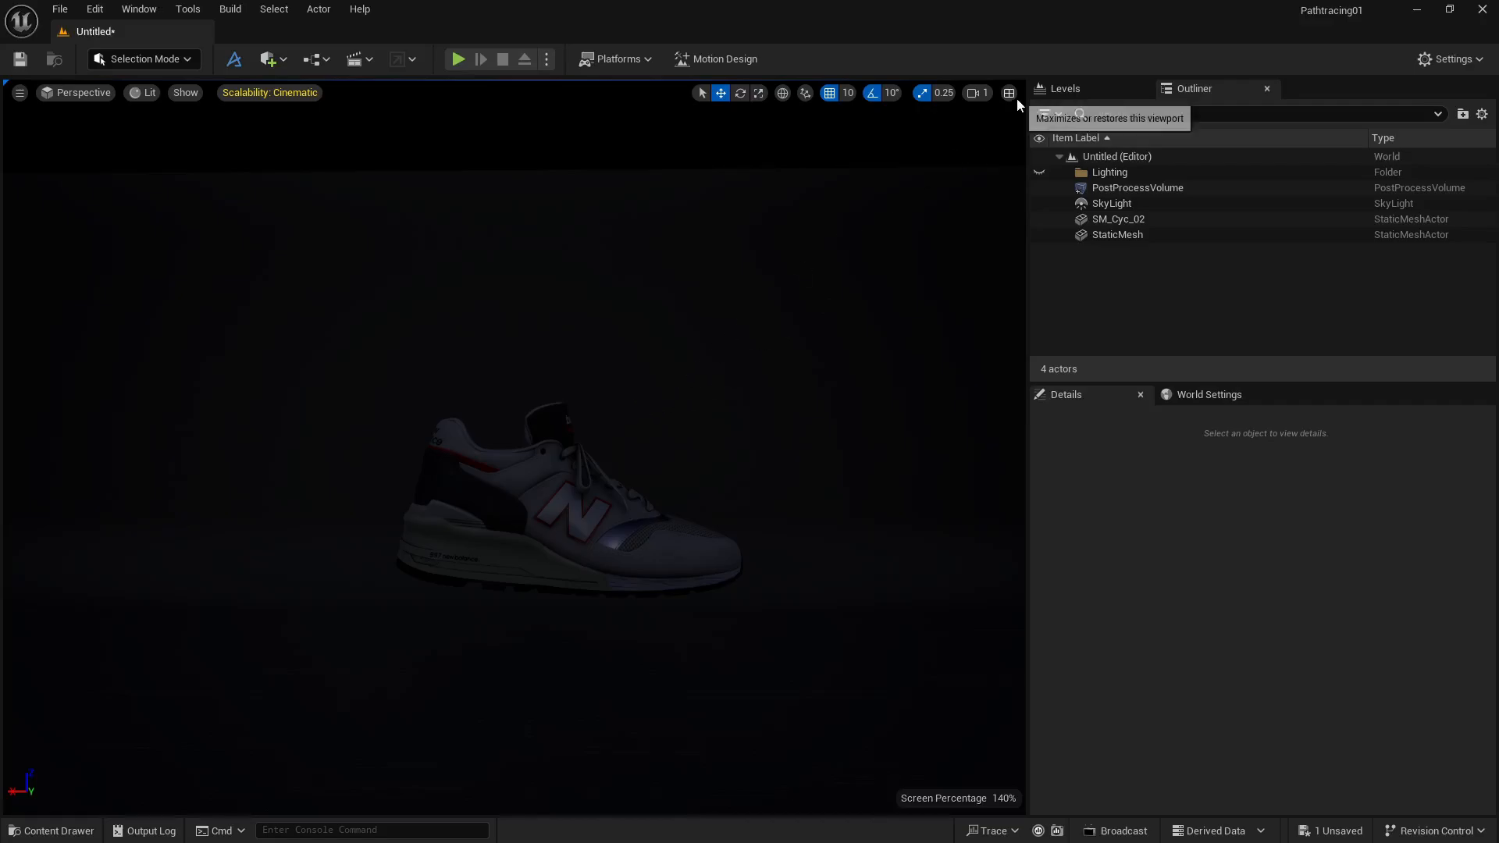
Step: Split the viewport into two side-by-side panes and change the Top wireframe pane to a Perspective view
click(20, 92)
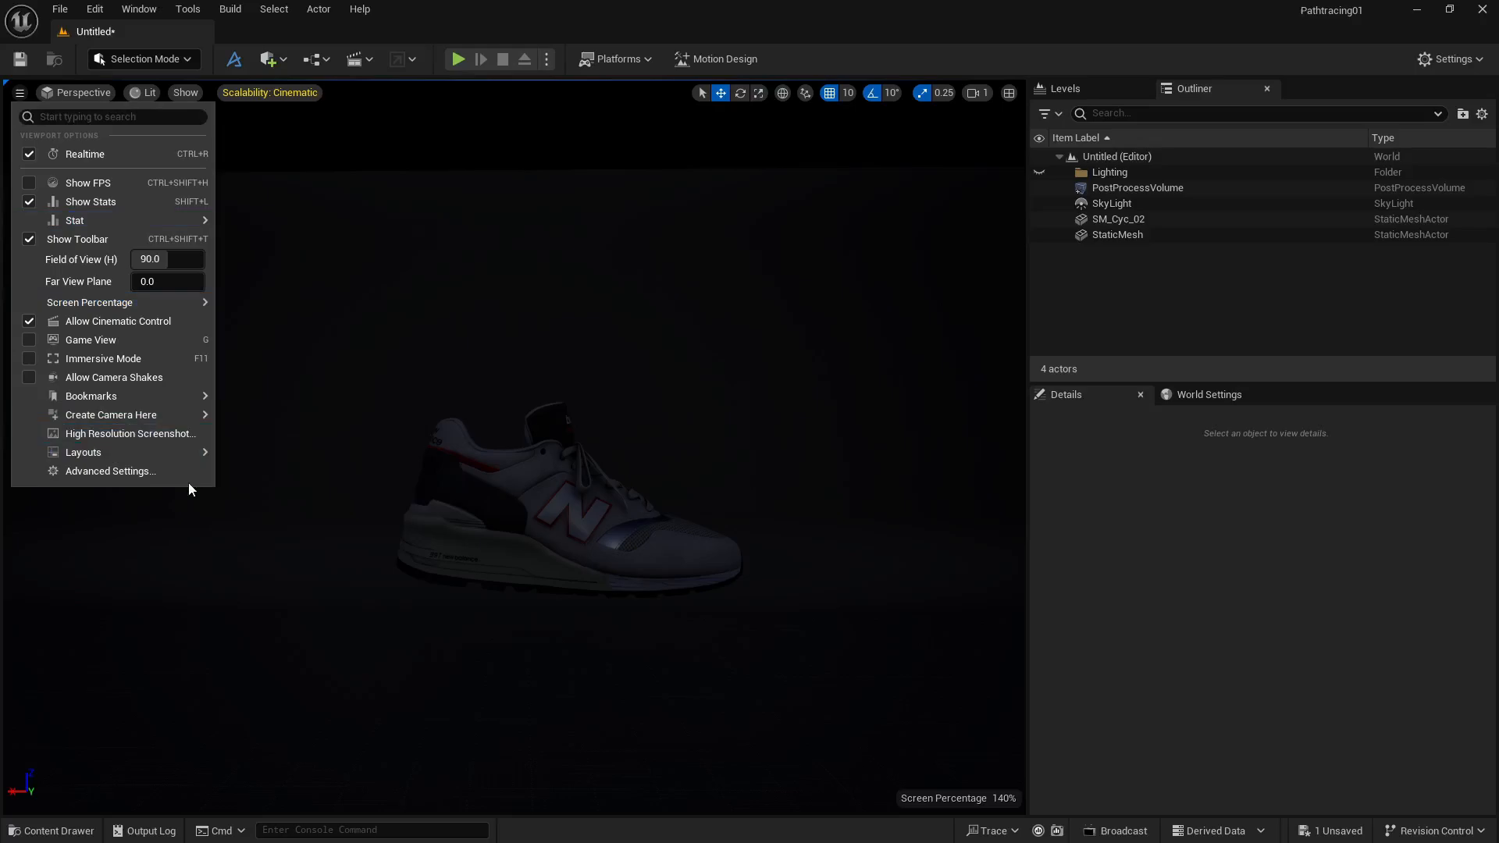
mouse_move(190, 452)
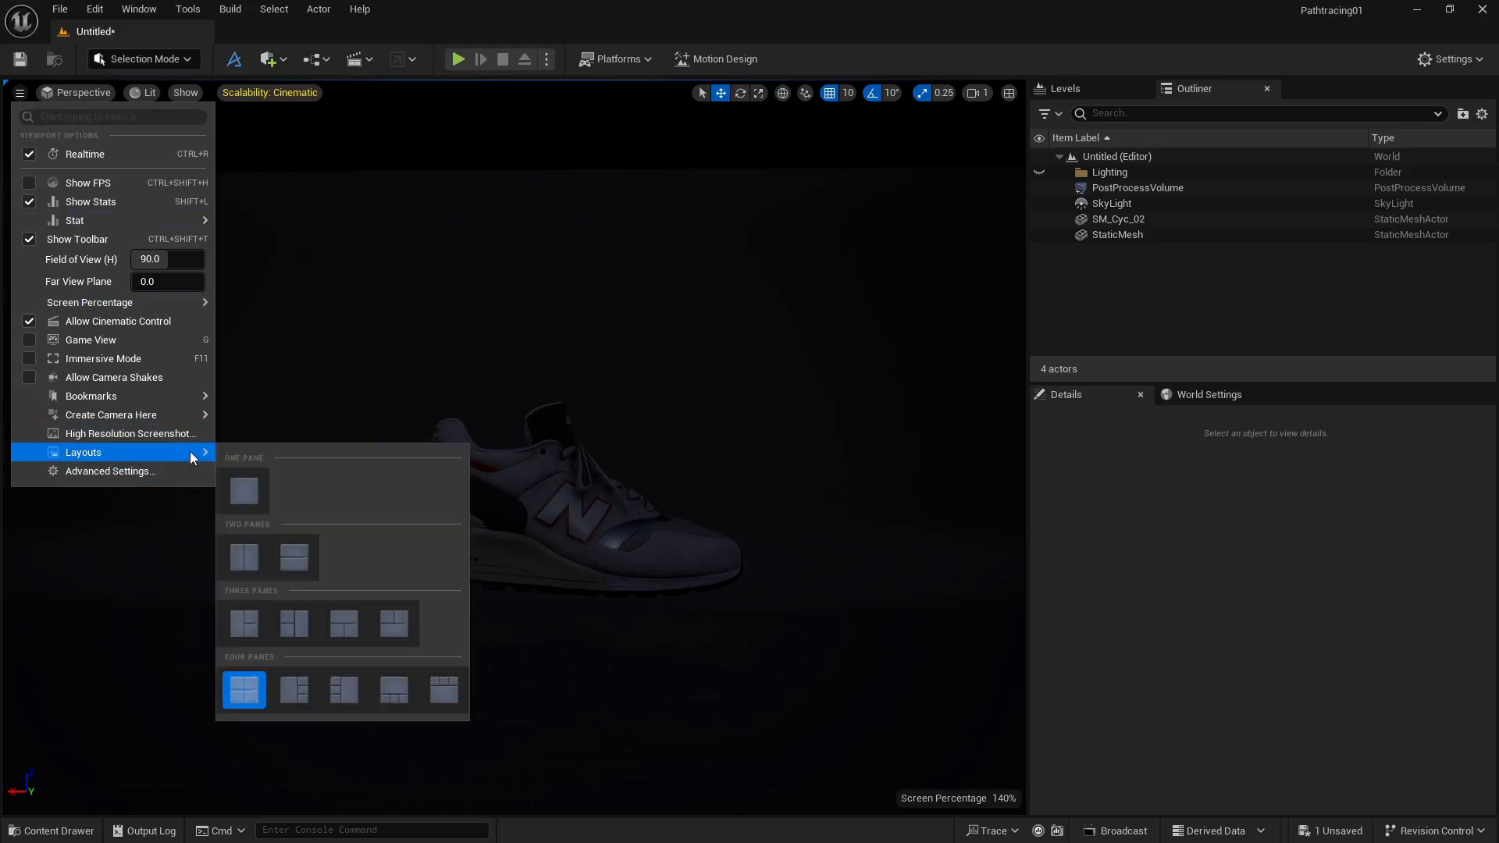
click(251, 560)
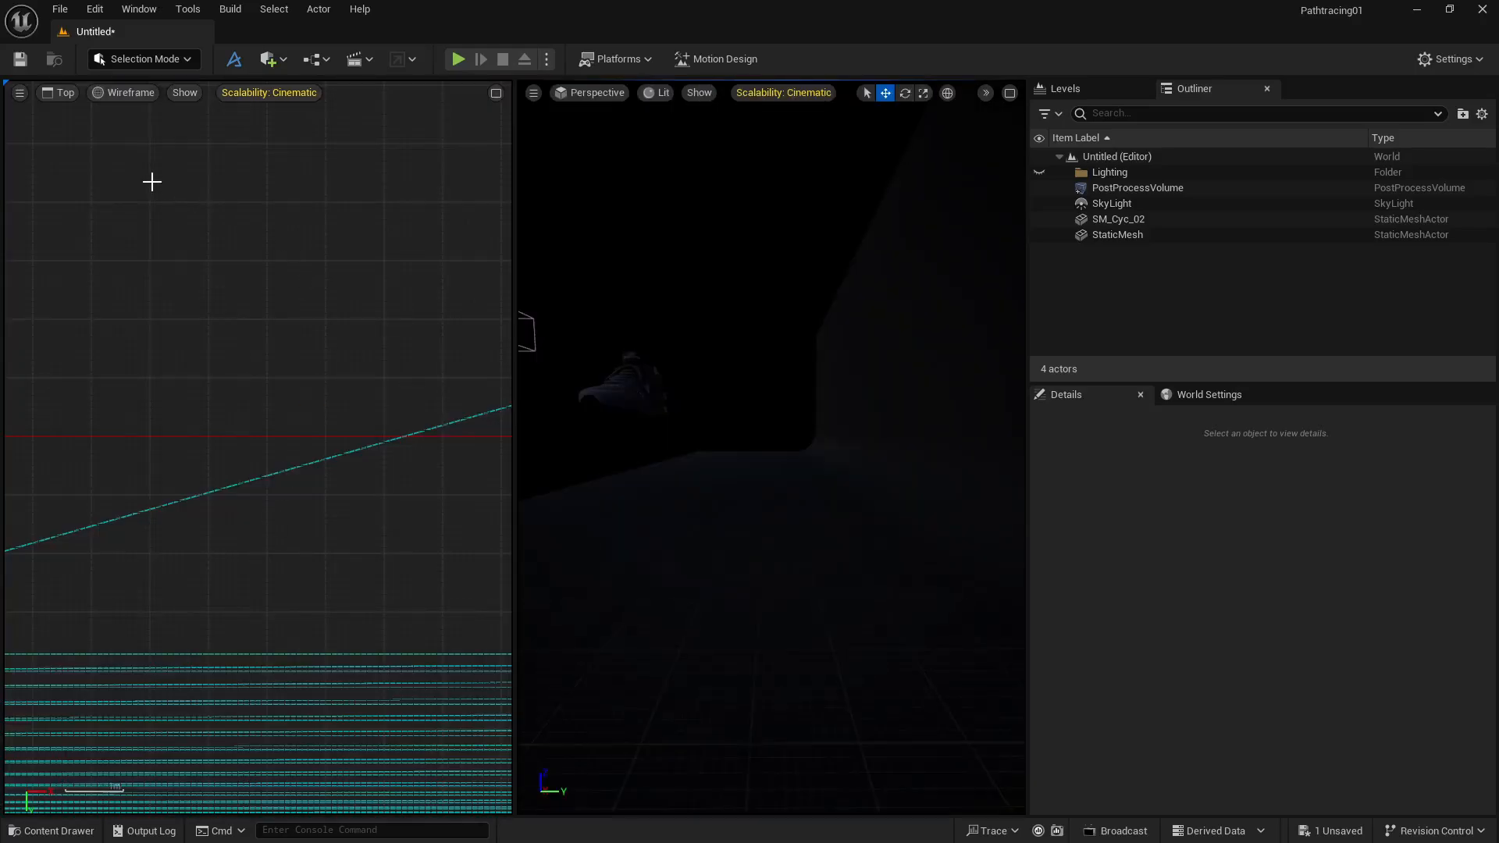
click(59, 93)
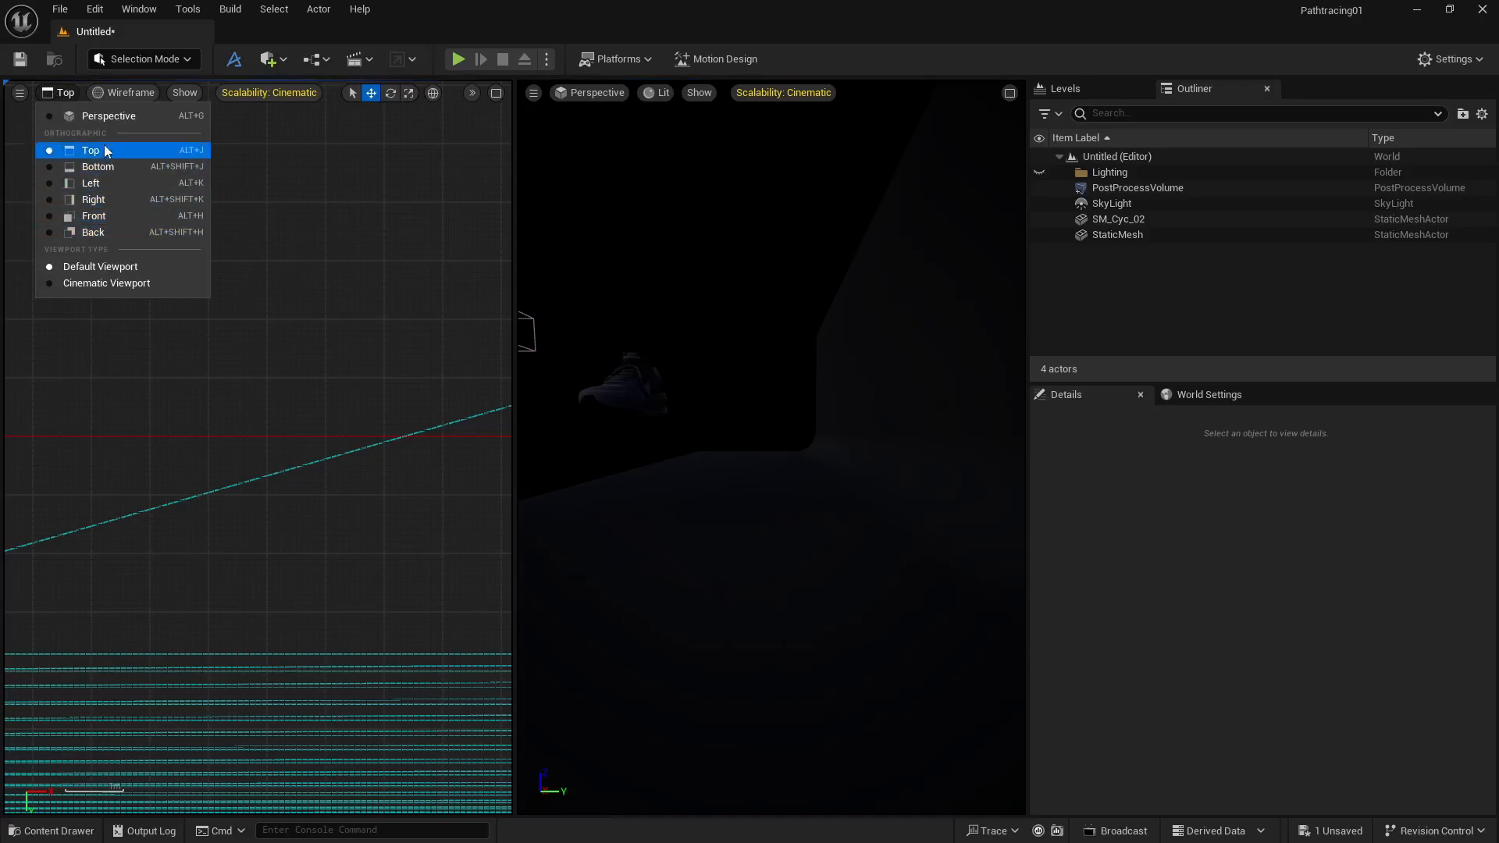
click(105, 119)
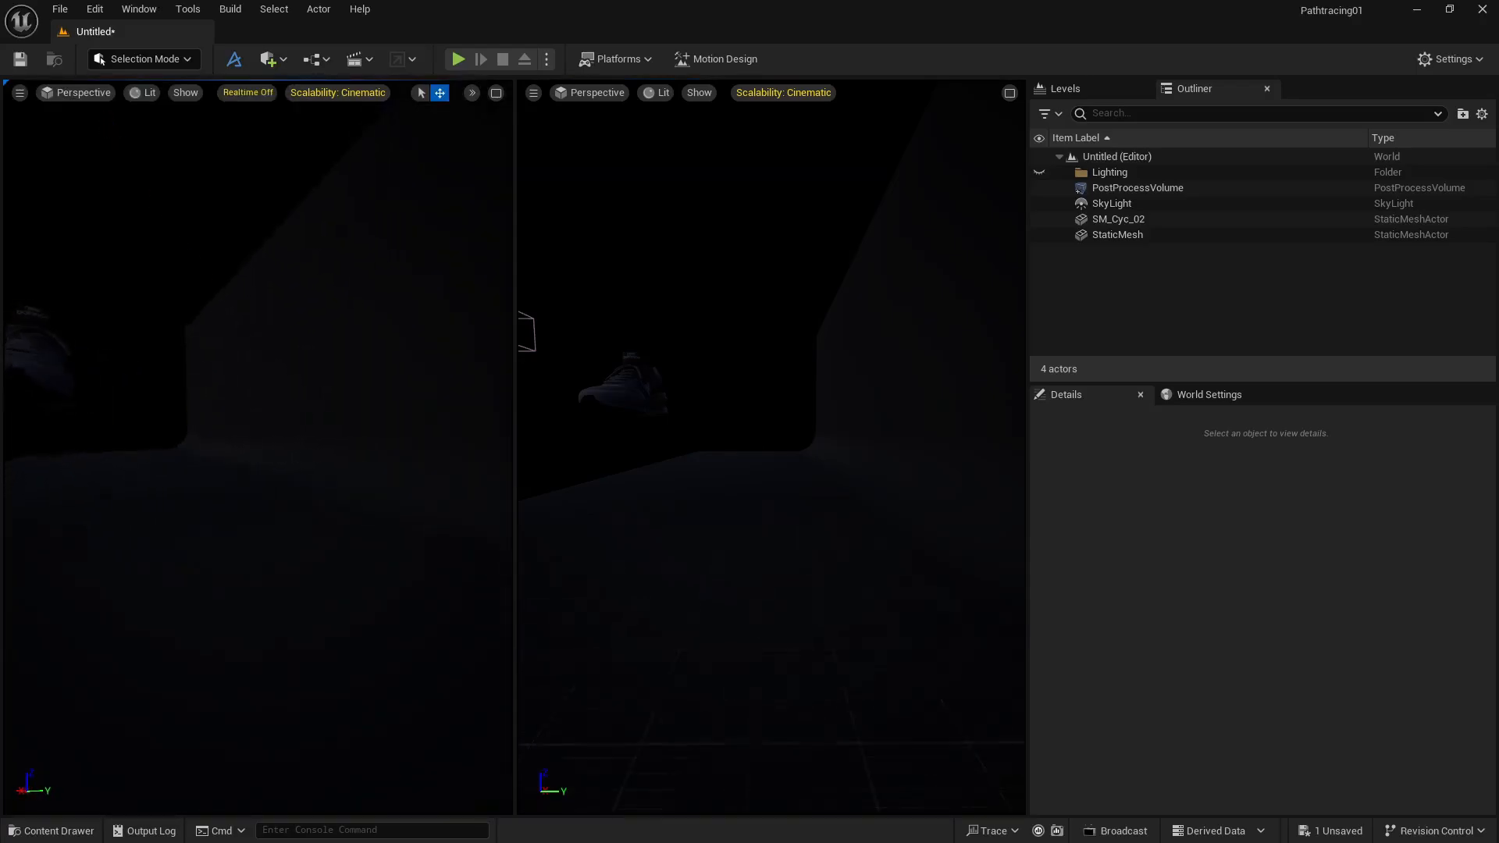
Step: Frame the shoe side-on in the new Perspective pane and reuse that framing in the other pane through bookmark 1
right_drag(258, 374, 250, 304)
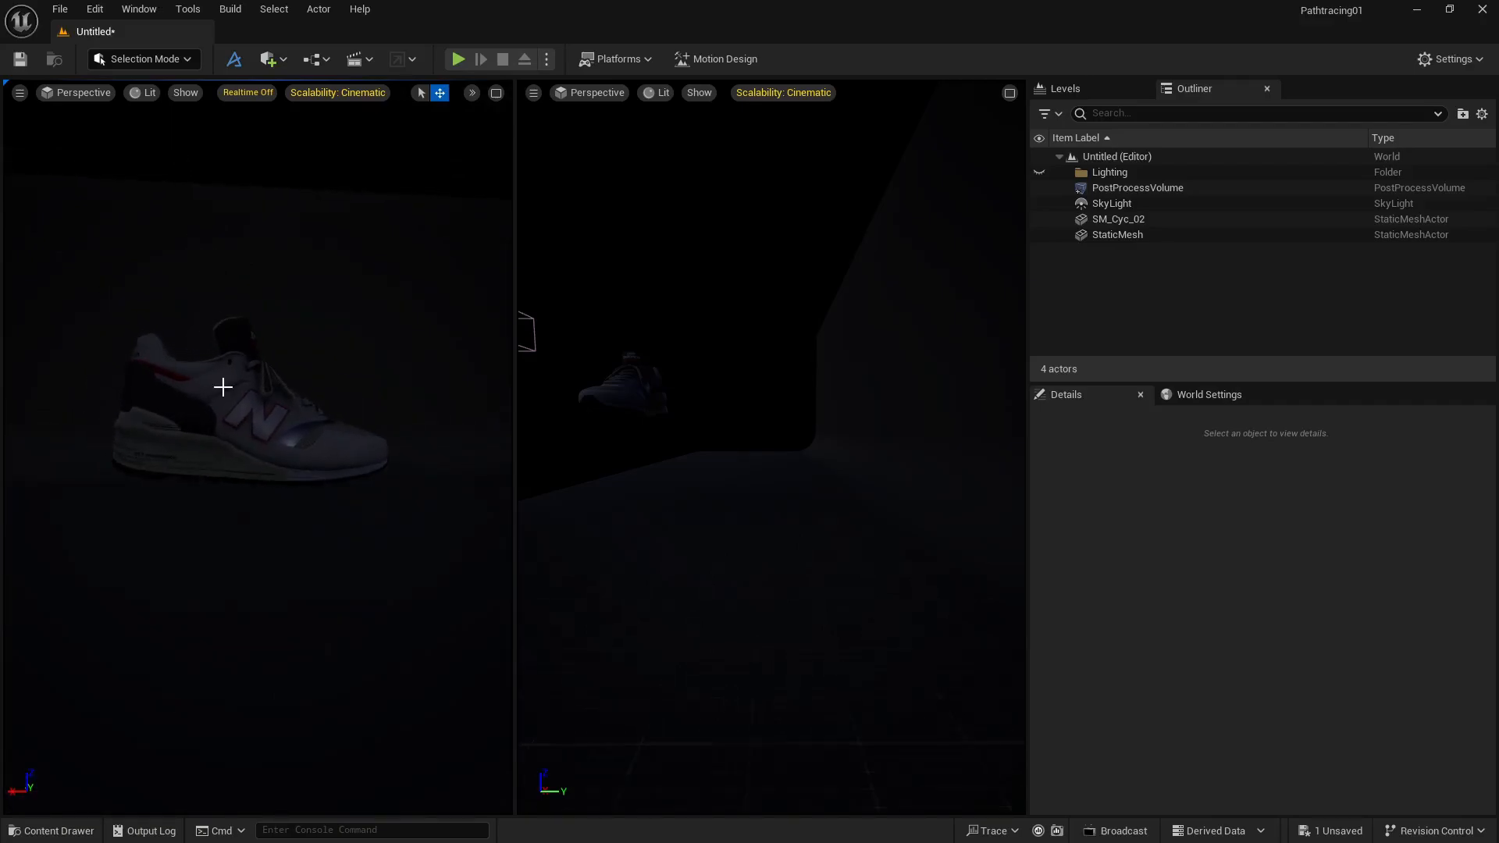
key(ctrl+1)
mouse_move(262, 392)
right_down()
mouse_move(218, 393)
mouse_move(264, 392)
right_up()
key(1)
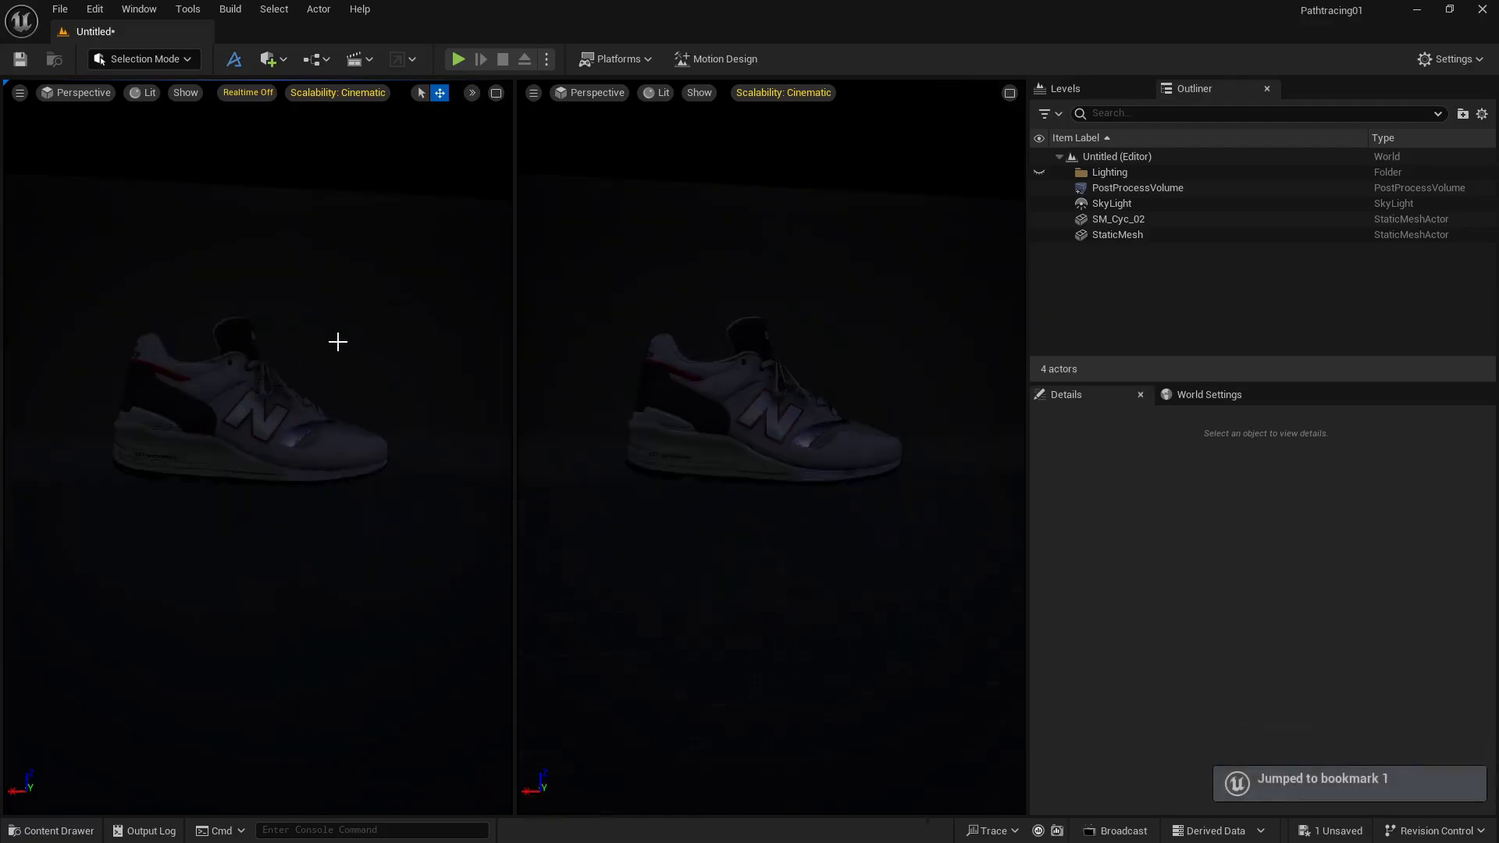
mouse_move(830, 411)
right_down()
mouse_move(789, 411)
mouse_move(850, 410)
right_up()
Step: Turn realtime rendering back on in the side-on shoe pane and disable Monitor Editor Performance in the scalability settings
click(245, 93)
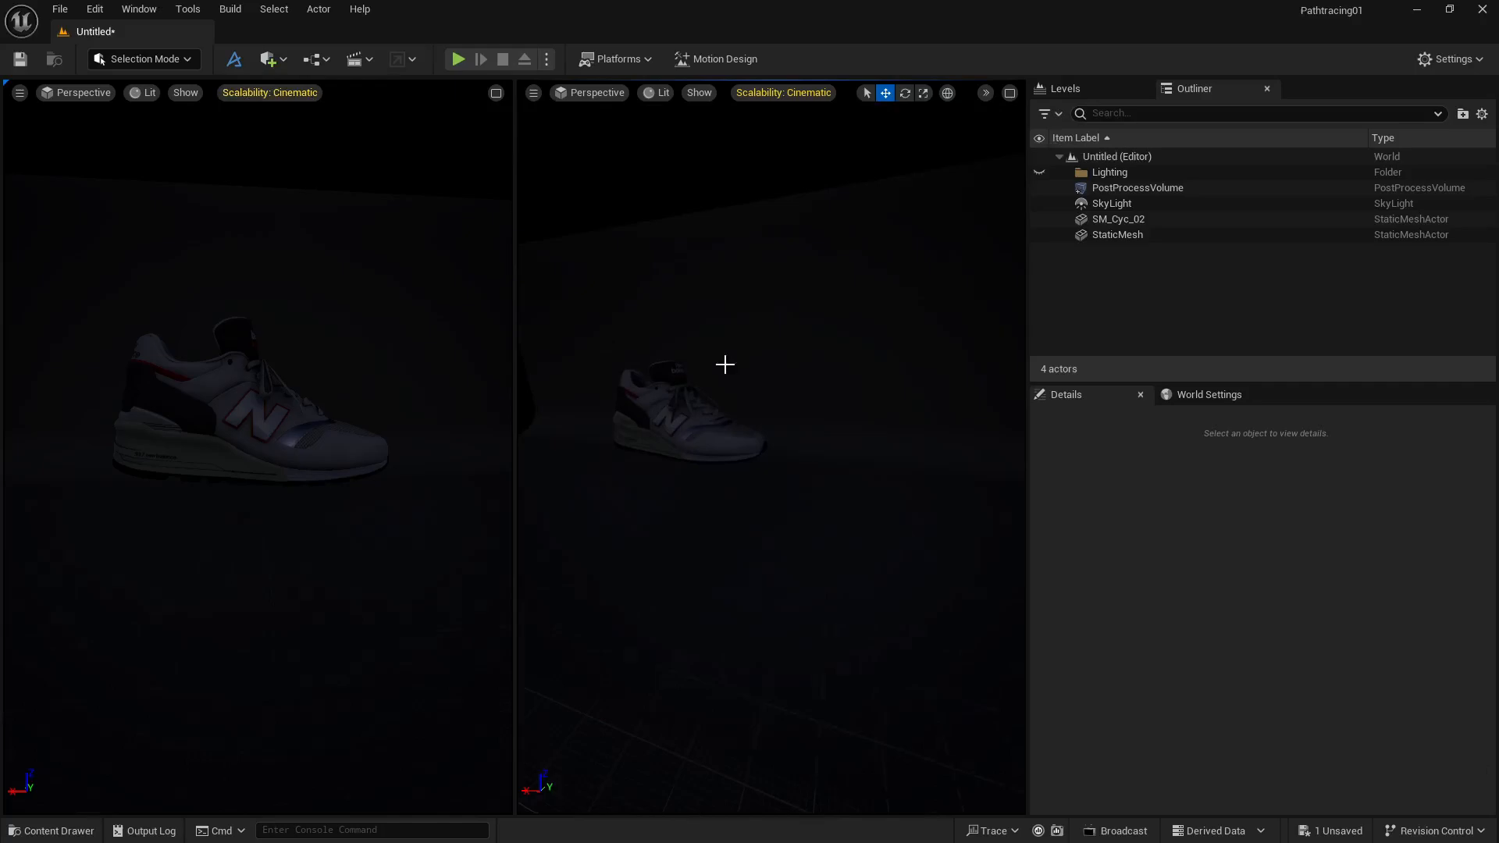
click(793, 92)
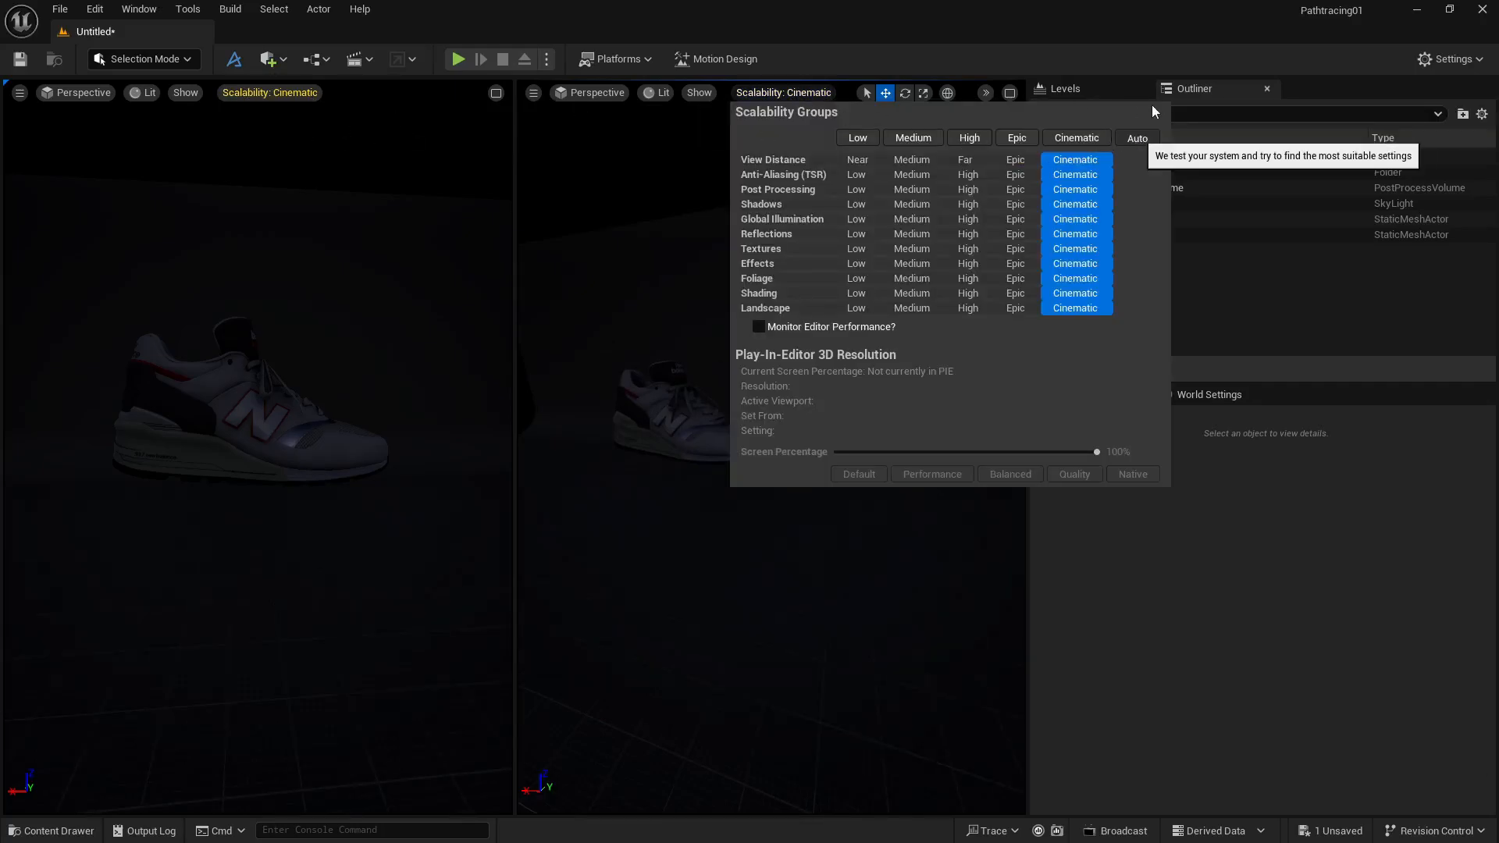
click(1109, 37)
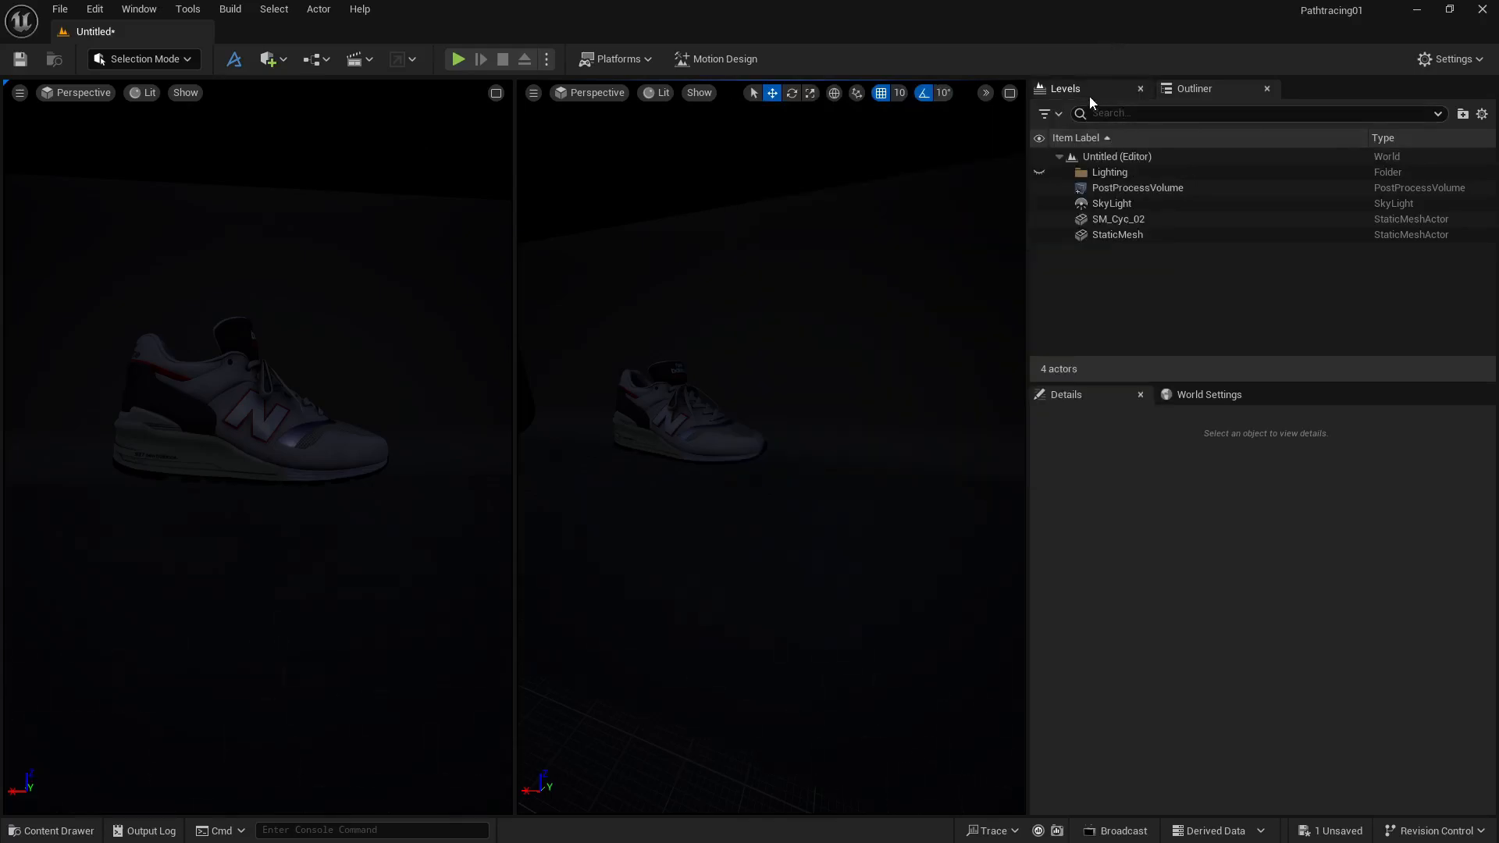
Step: Place a Rect Light beside the shoe and move it along the Y axis to -520
click(284, 60)
mouse_move(337, 216)
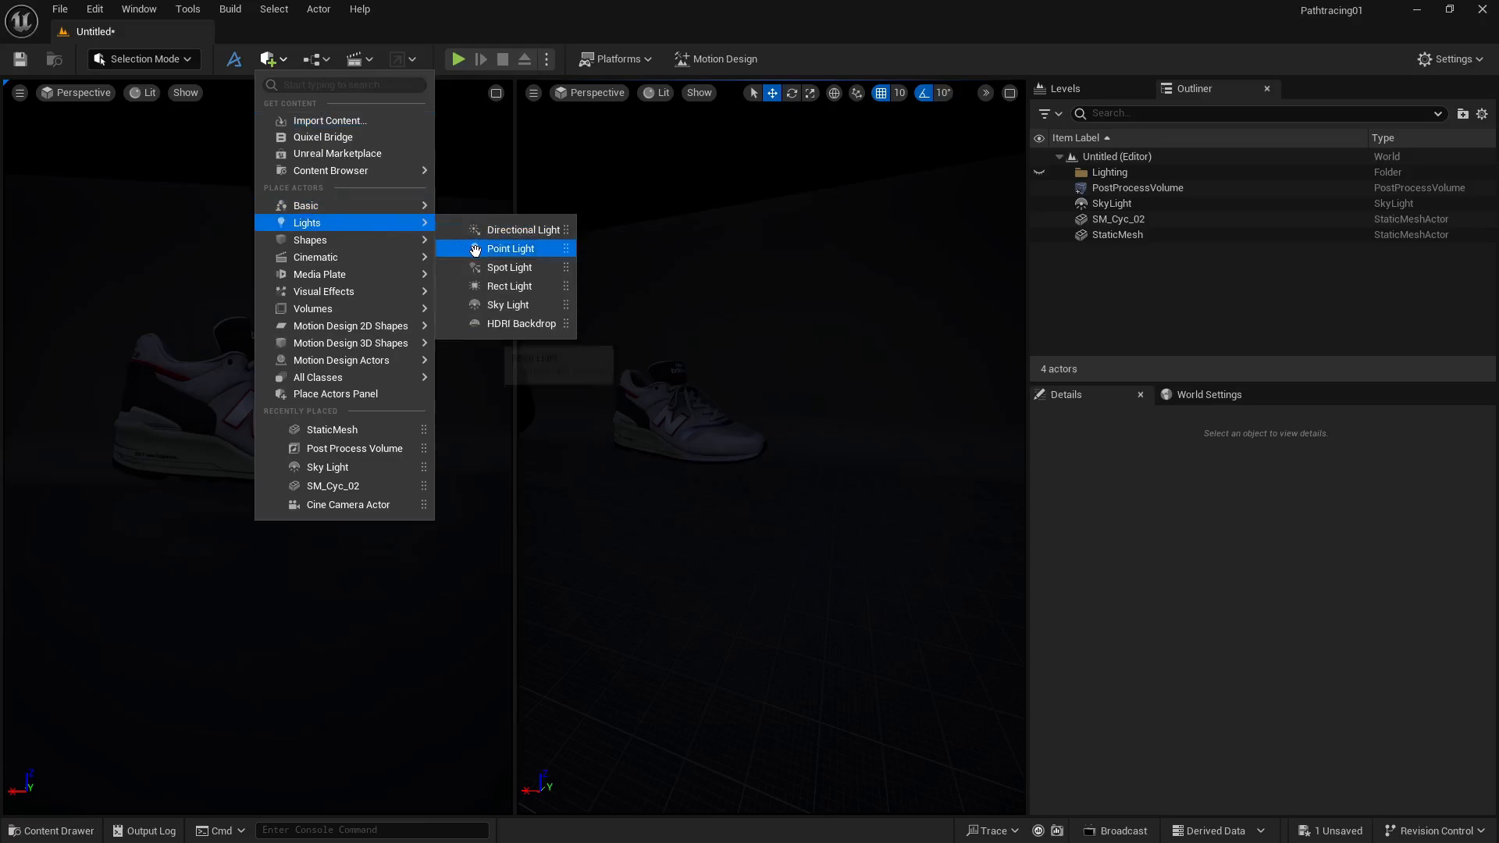
drag(496, 288, 641, 354)
right_drag(641, 391, 659, 418)
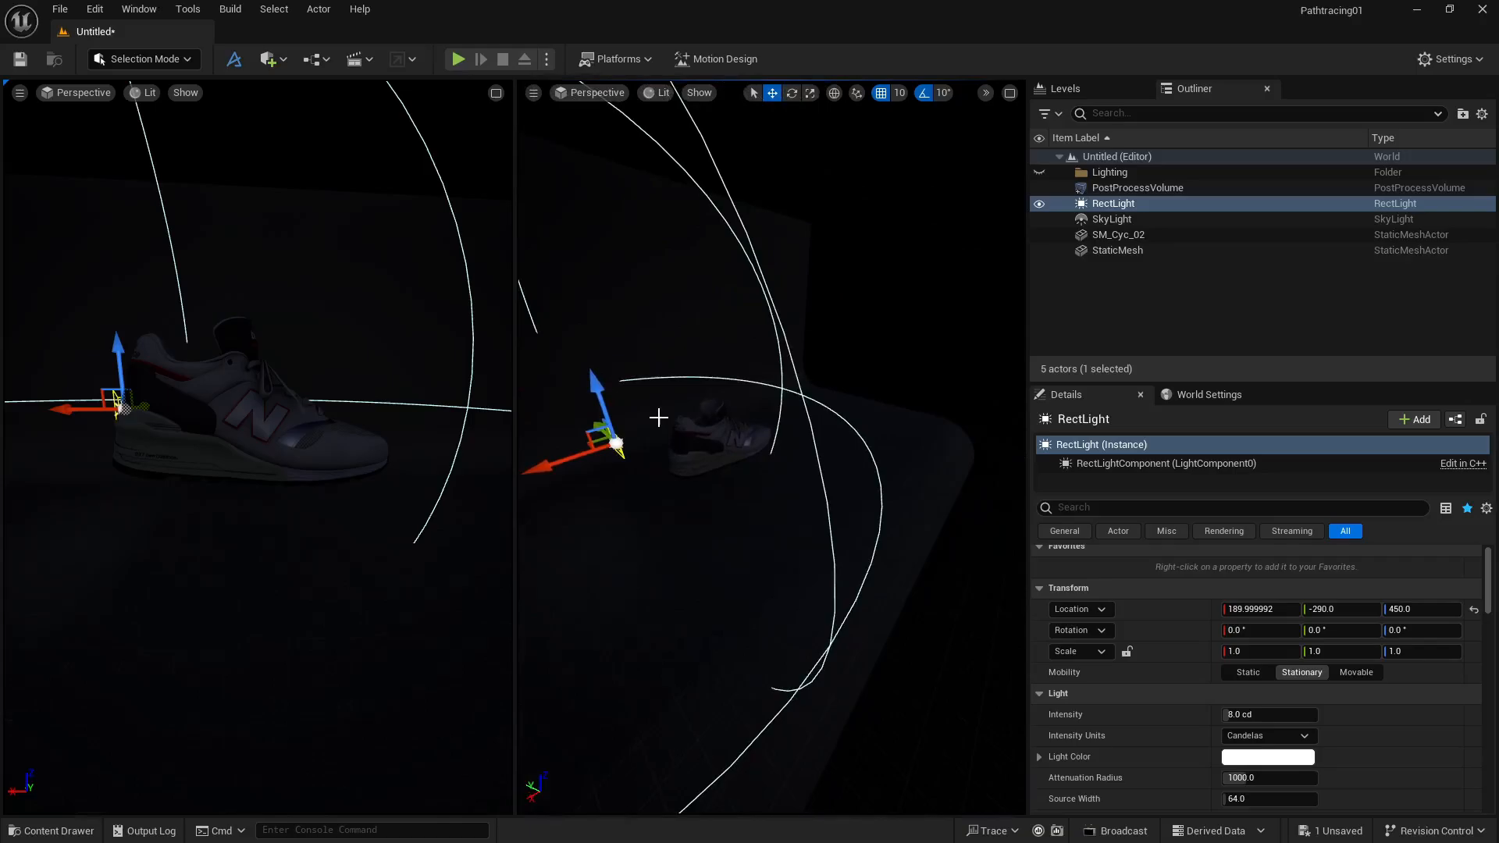
mouse_move(598, 425)
mouse_down()
mouse_move(638, 438)
mouse_move(612, 426)
mouse_up()
Step: Rotate the RectLight 180° about the Z axis and set its mobility to Movable
key(e)
drag(660, 512, 733, 519)
right_drag(877, 567, 763, 511)
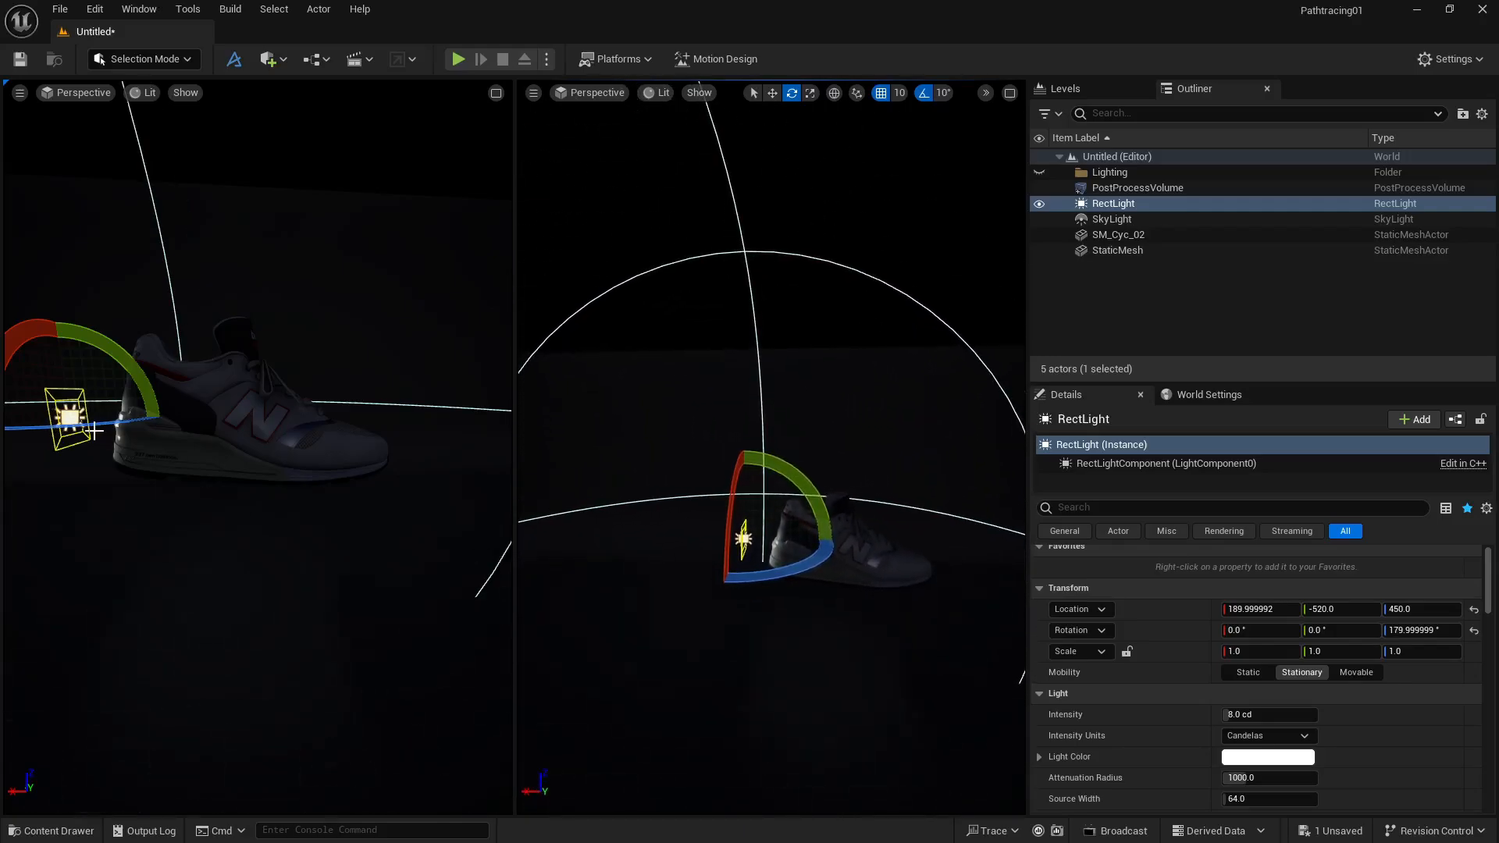
click(1356, 672)
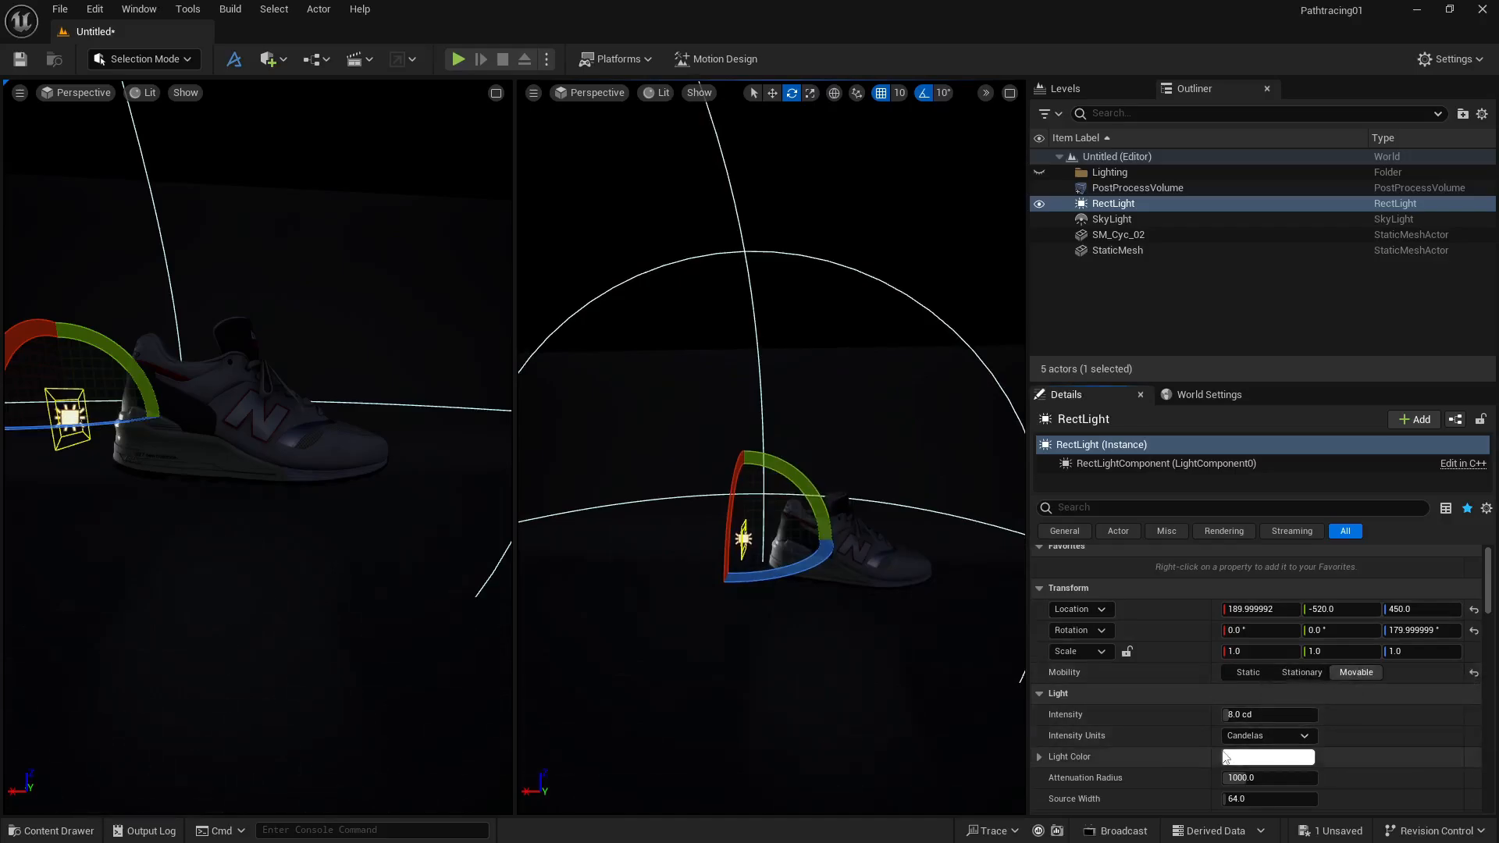
Step: Set the RectLight's source width and source height to 100
scroll(1224, 757, down, 2)
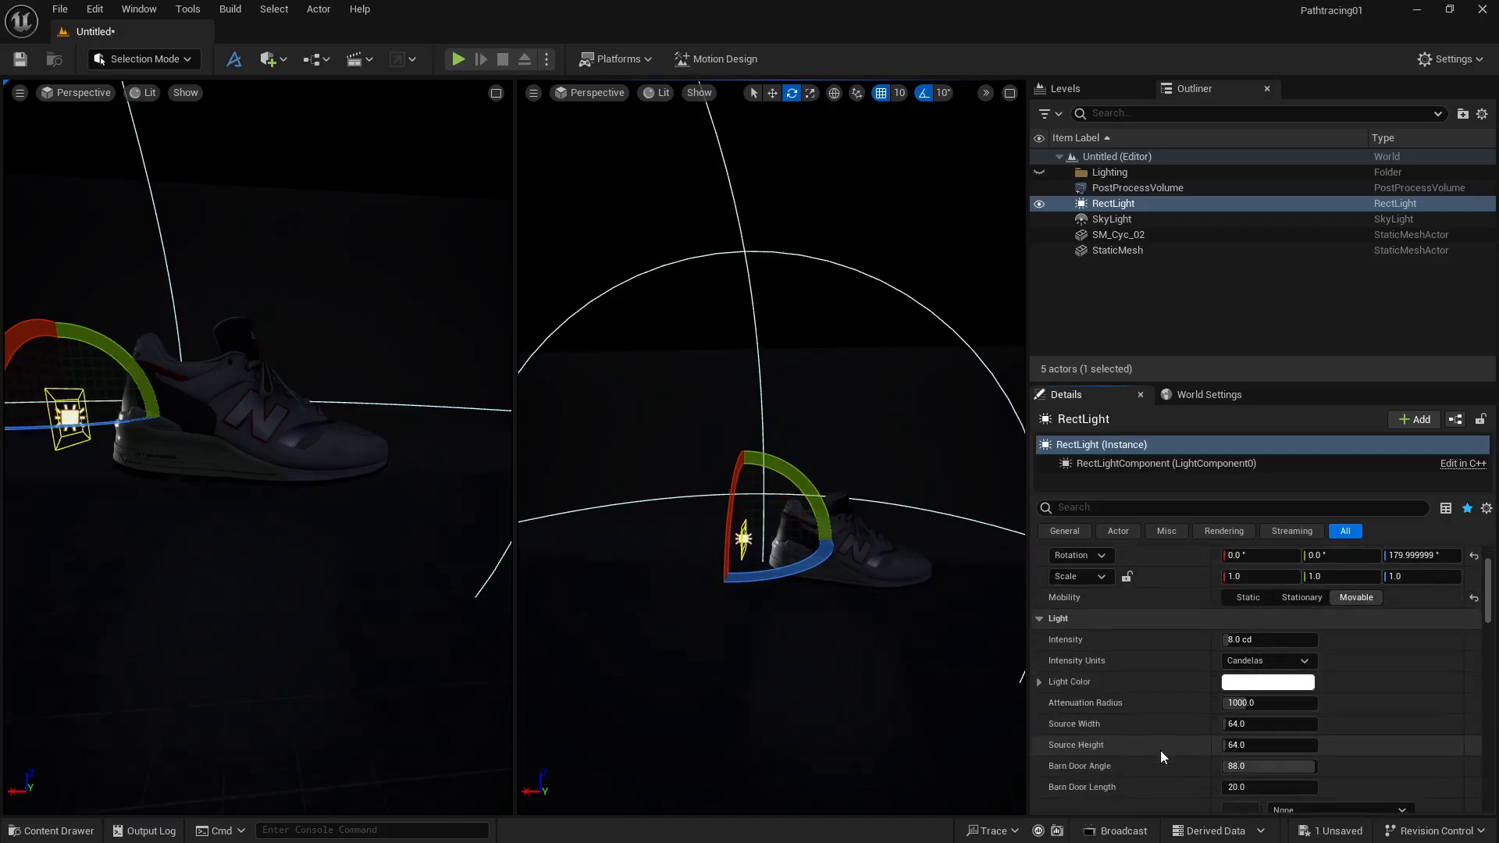
click(1238, 724)
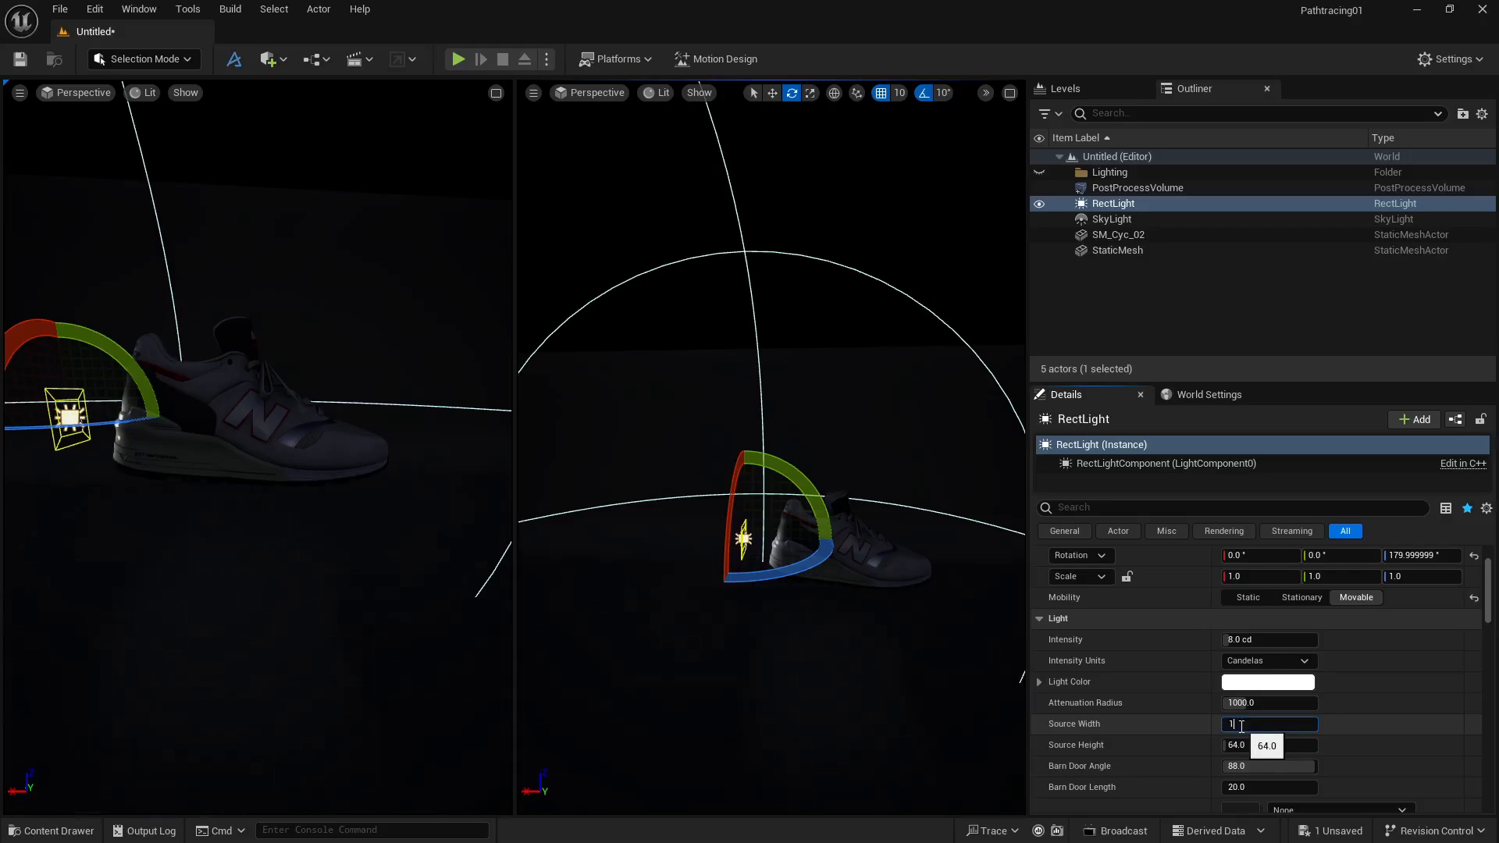
text(100)
key(Tab)
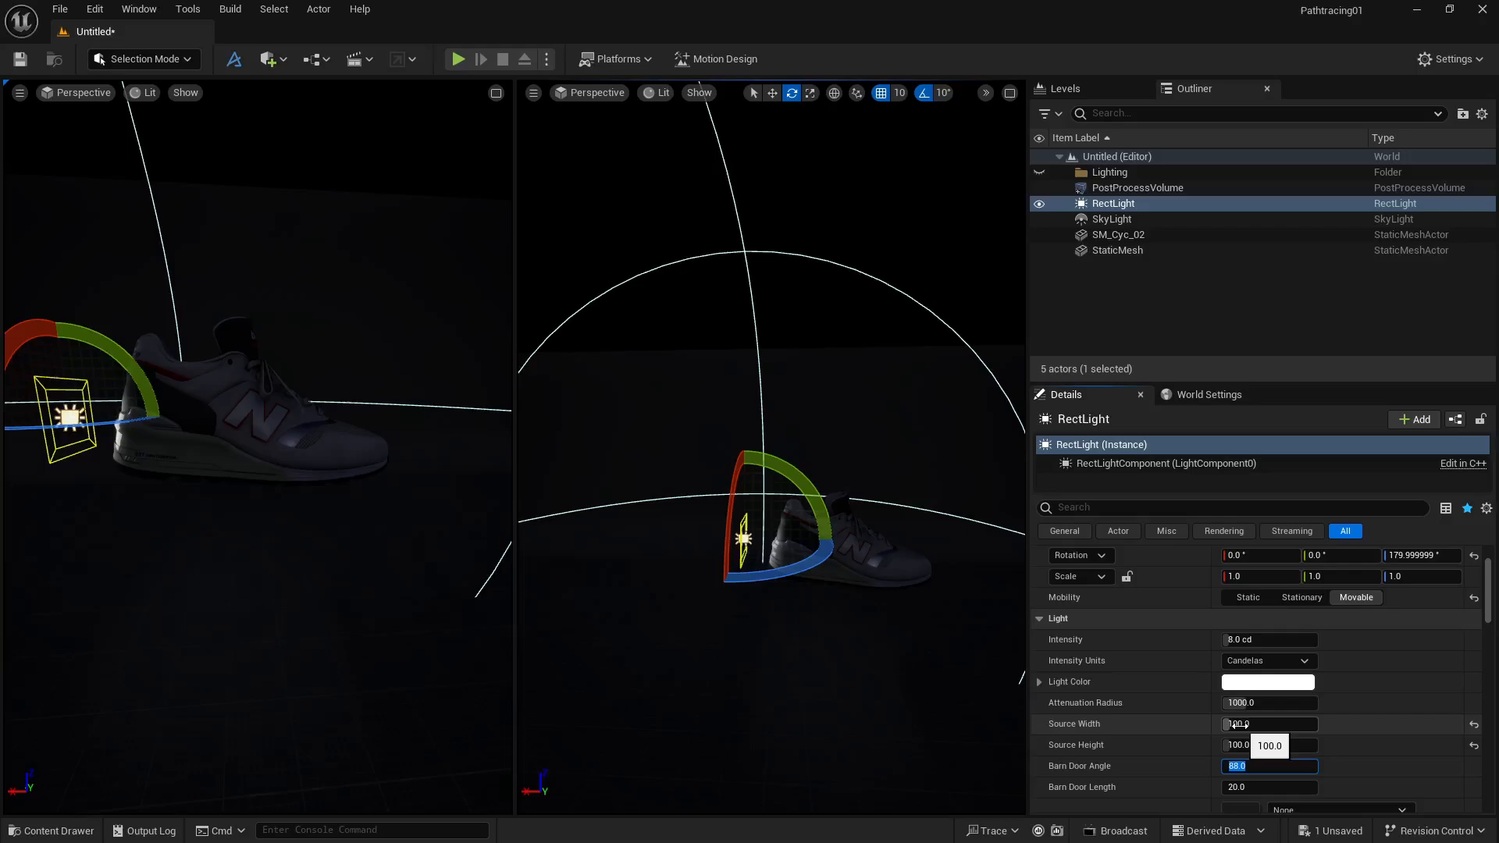
key(Tab)
Step: Set the RectLight's barn door angle and barn door length to 0
scroll(1169, 715, down, 3)
scroll(1172, 715, down, 3)
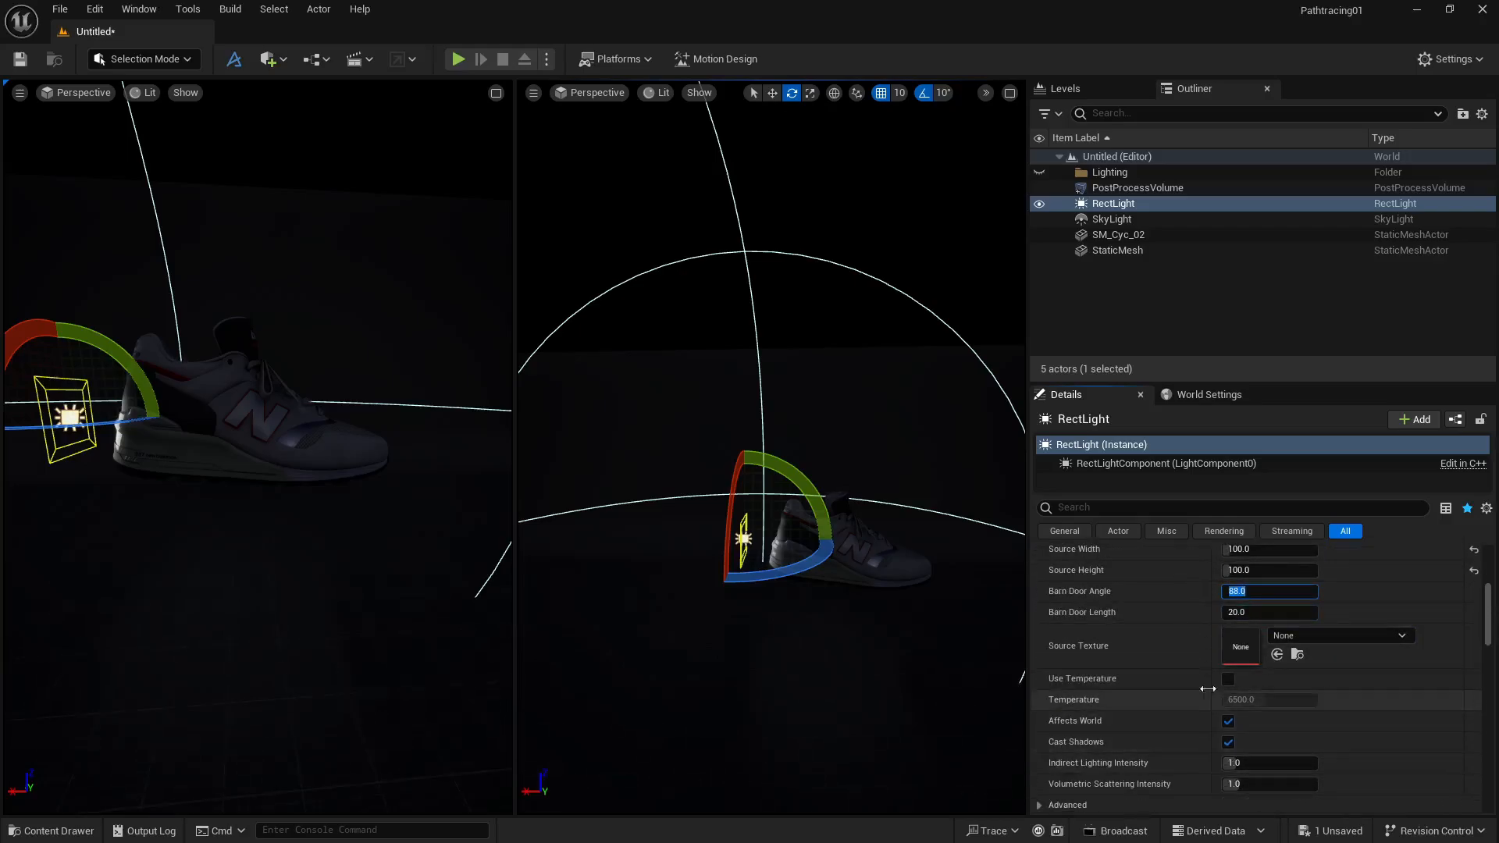
scroll(1210, 701, up, 2)
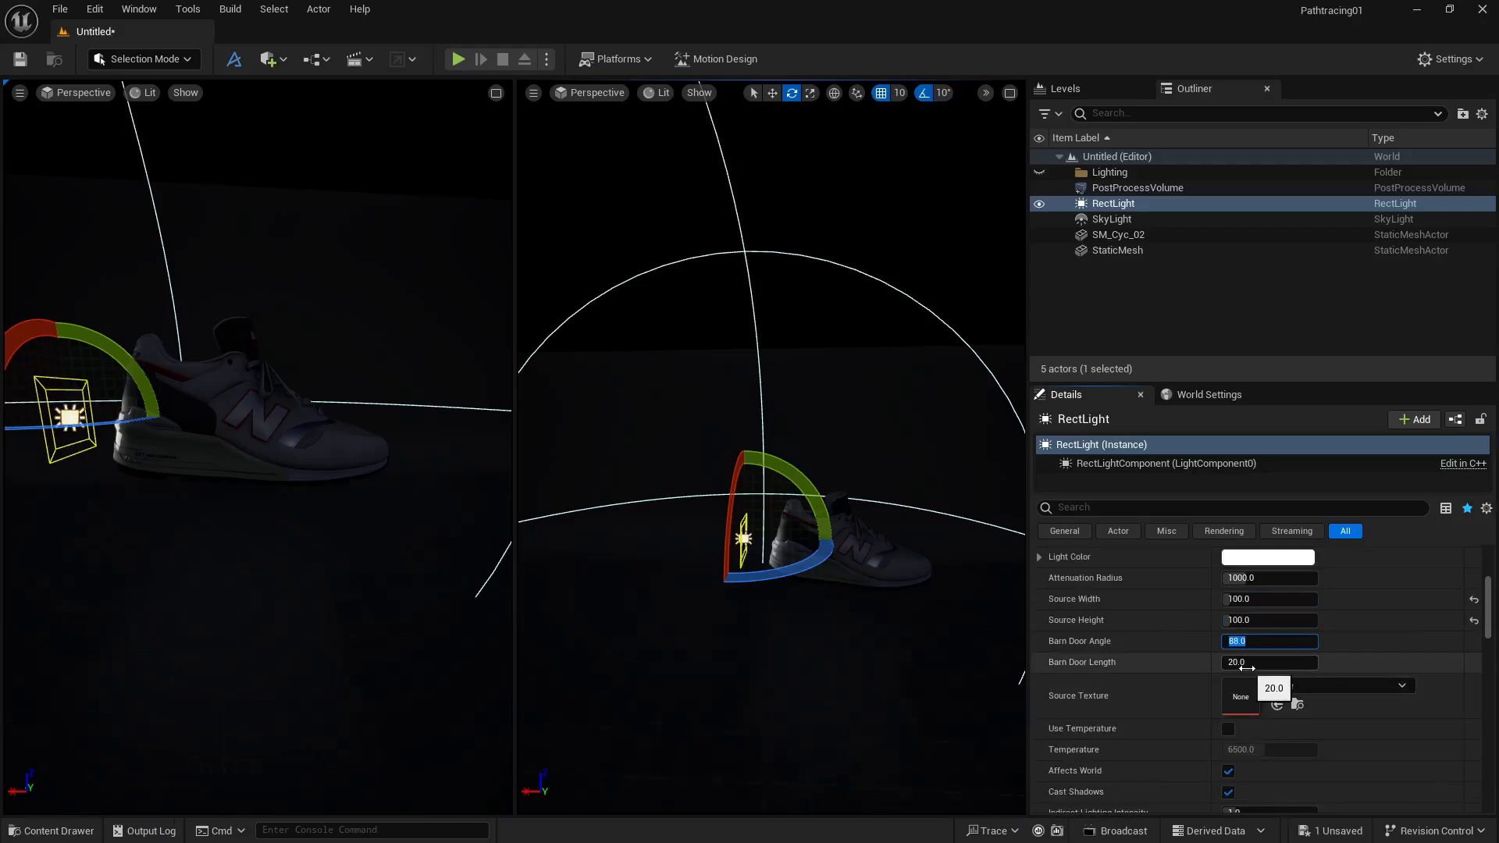
key(Tab)
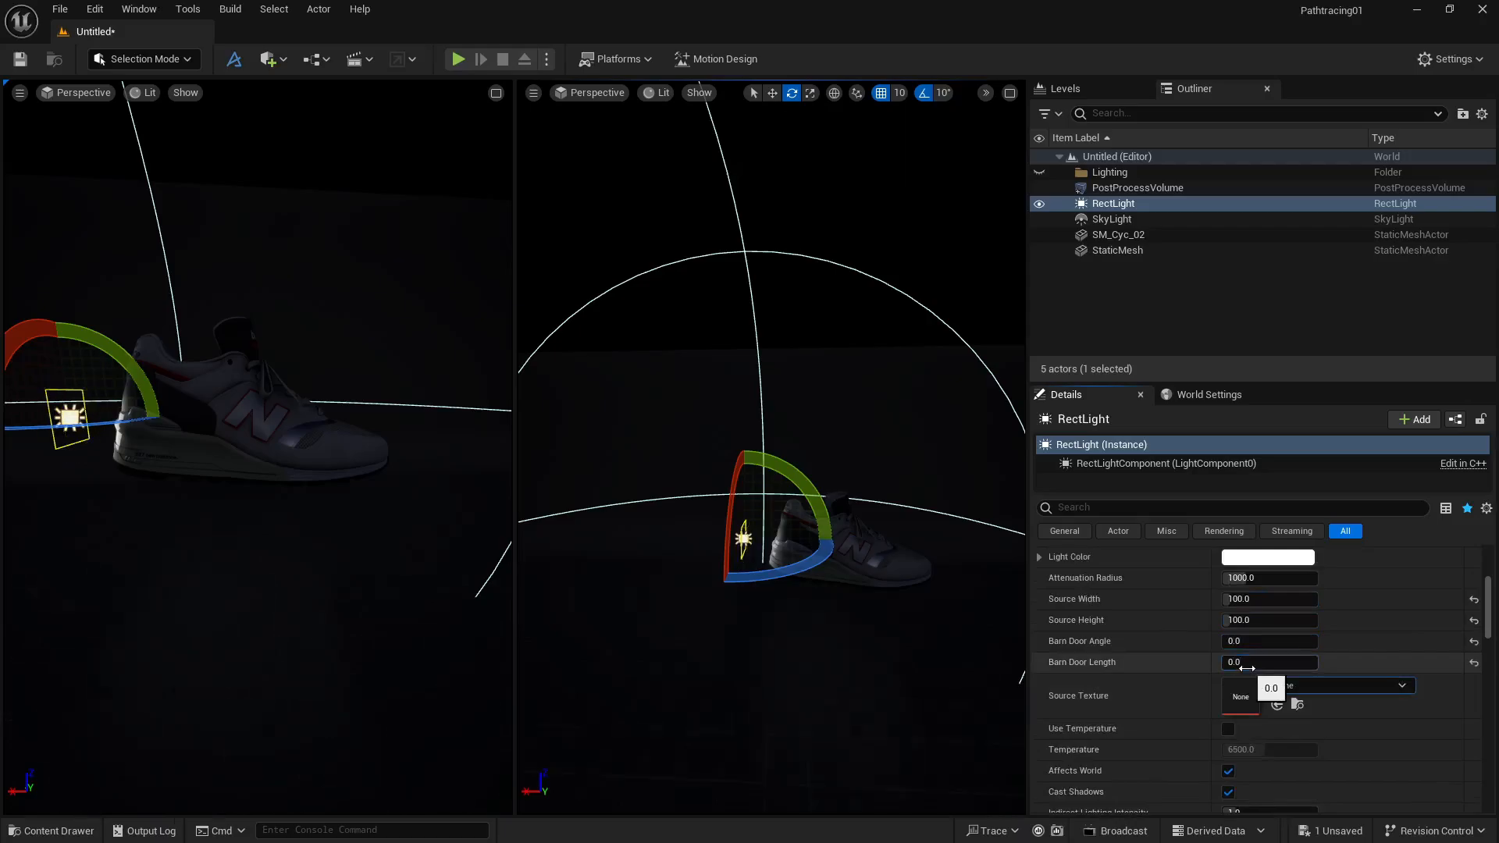
key(Return)
Step: Move the RectLight up and over the shoe and rotate it -90° to point straight down
key(w)
drag(742, 486, 747, 365)
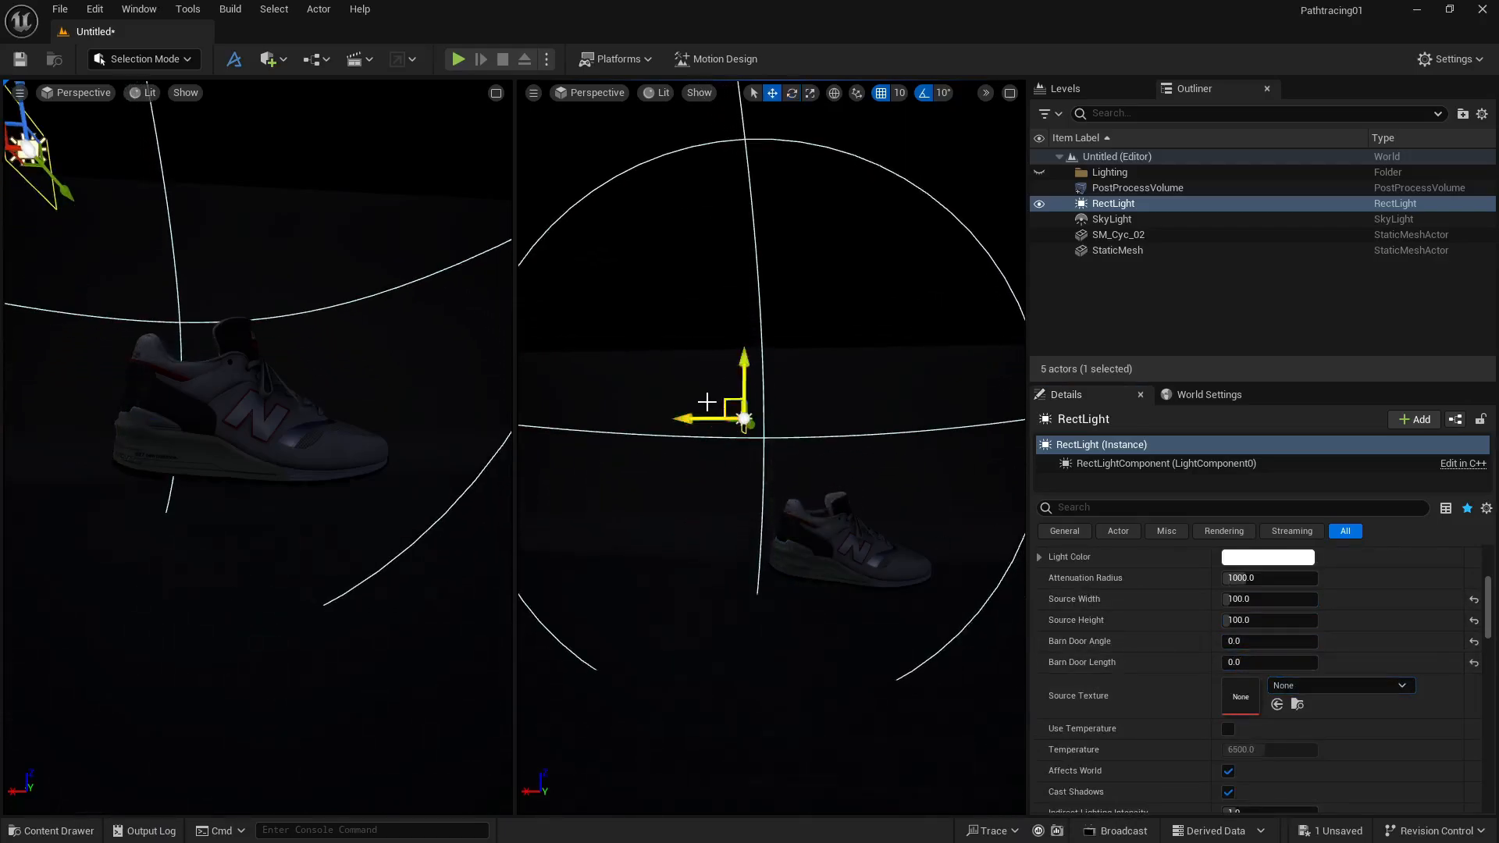
drag(691, 419, 829, 336)
key(e)
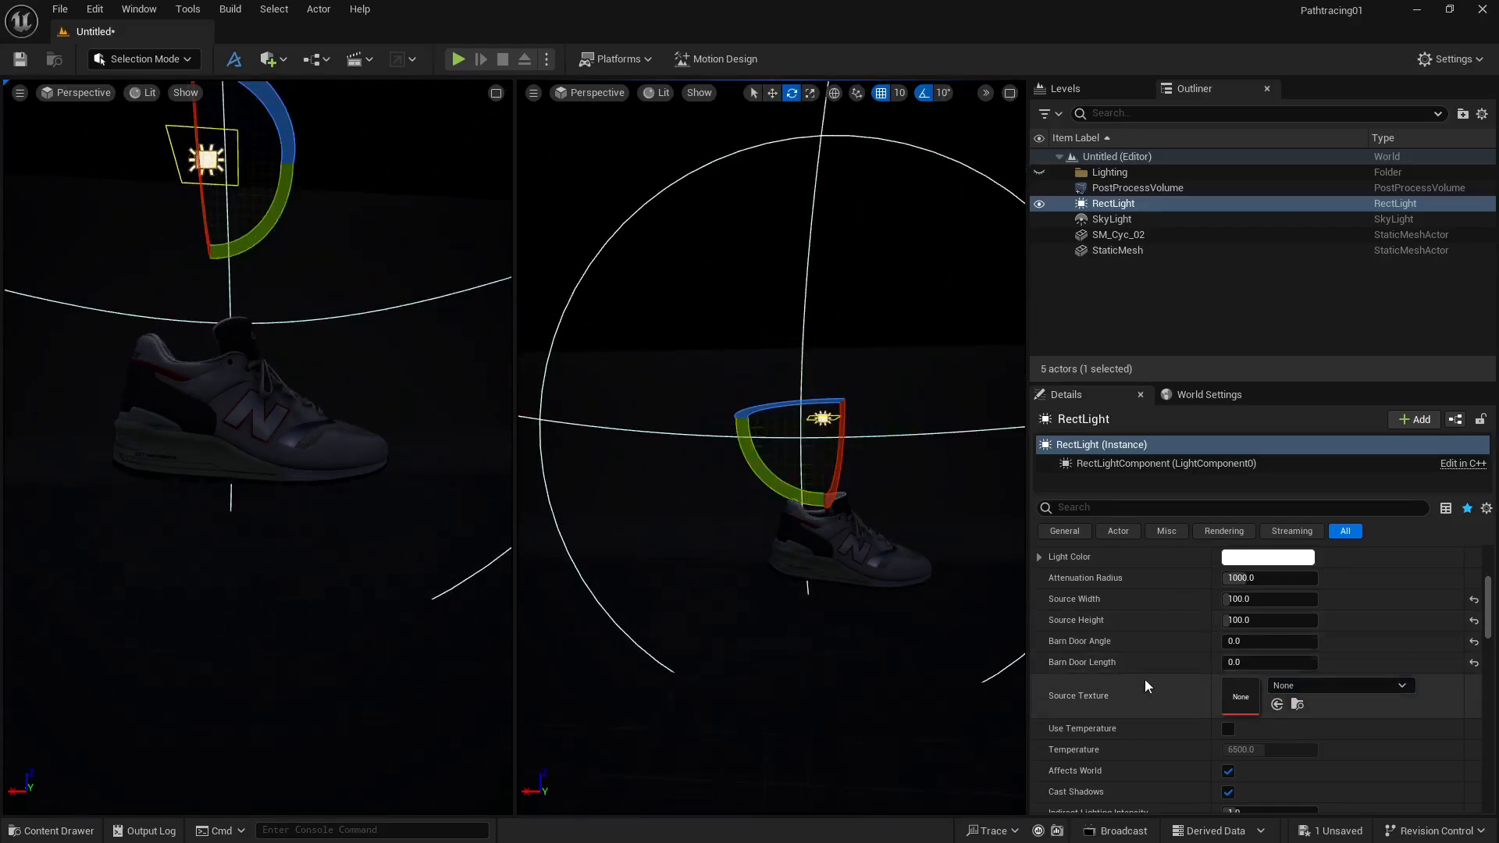
Step: Enlarge the RectLight to a source width of 340 and a source height of 700
scroll(1145, 679, up, 2)
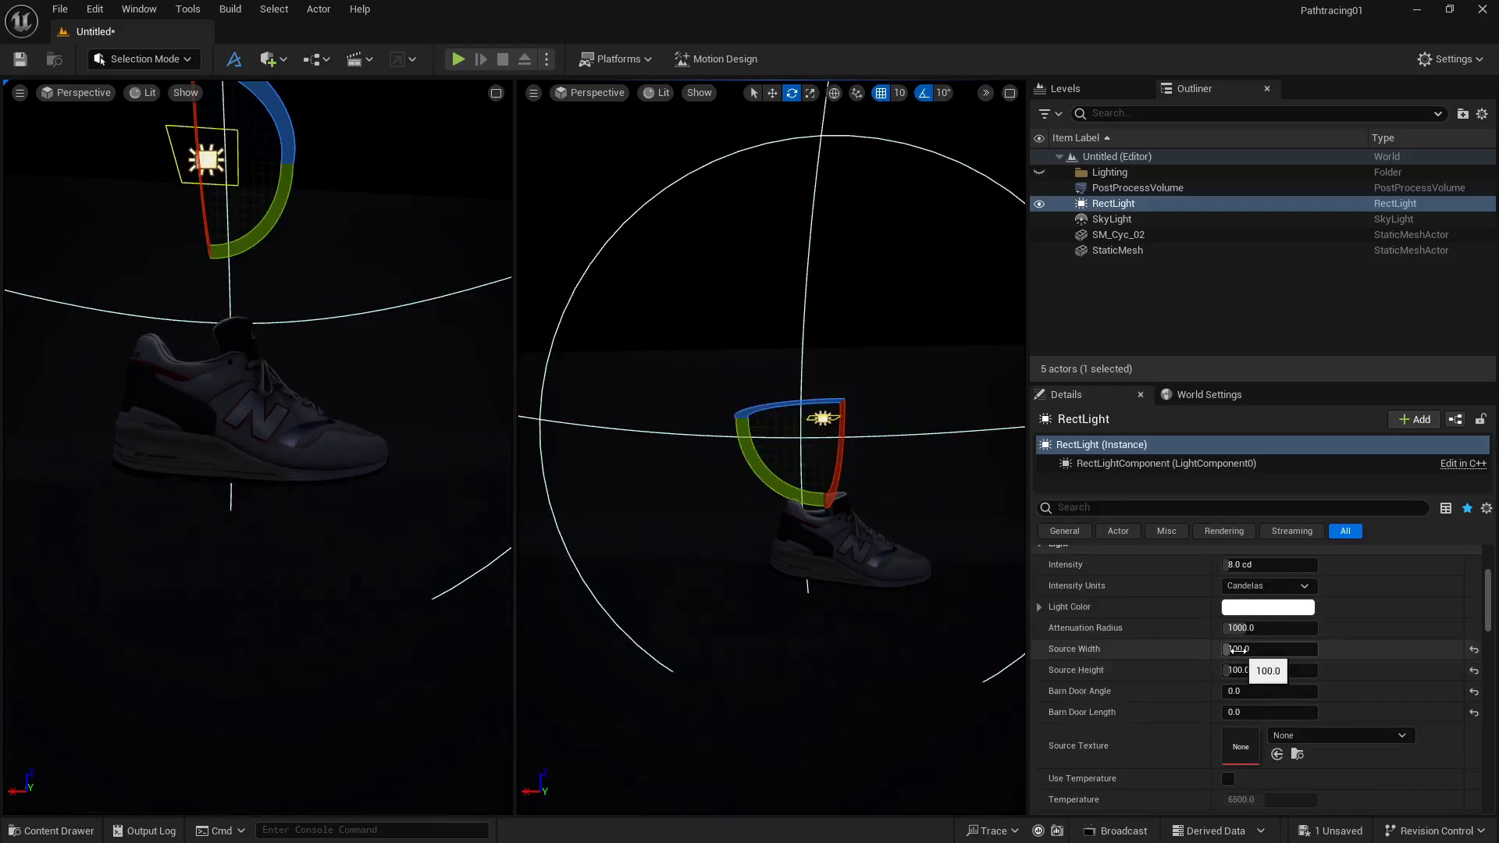
drag(1234, 648, 1264, 649)
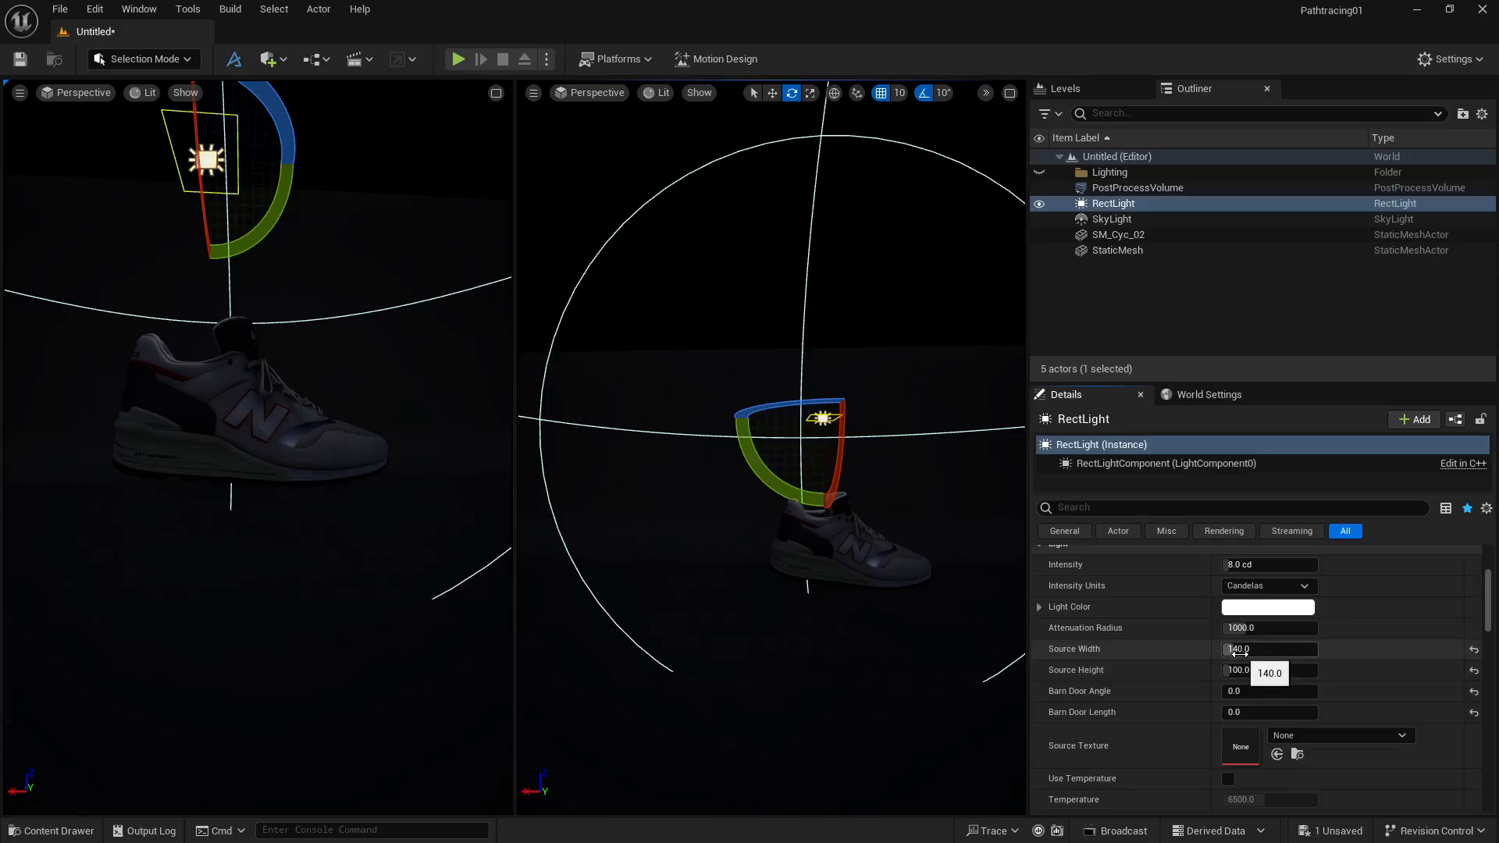
drag(1233, 670, 1302, 670)
alt+drag(883, 528, 984, 500)
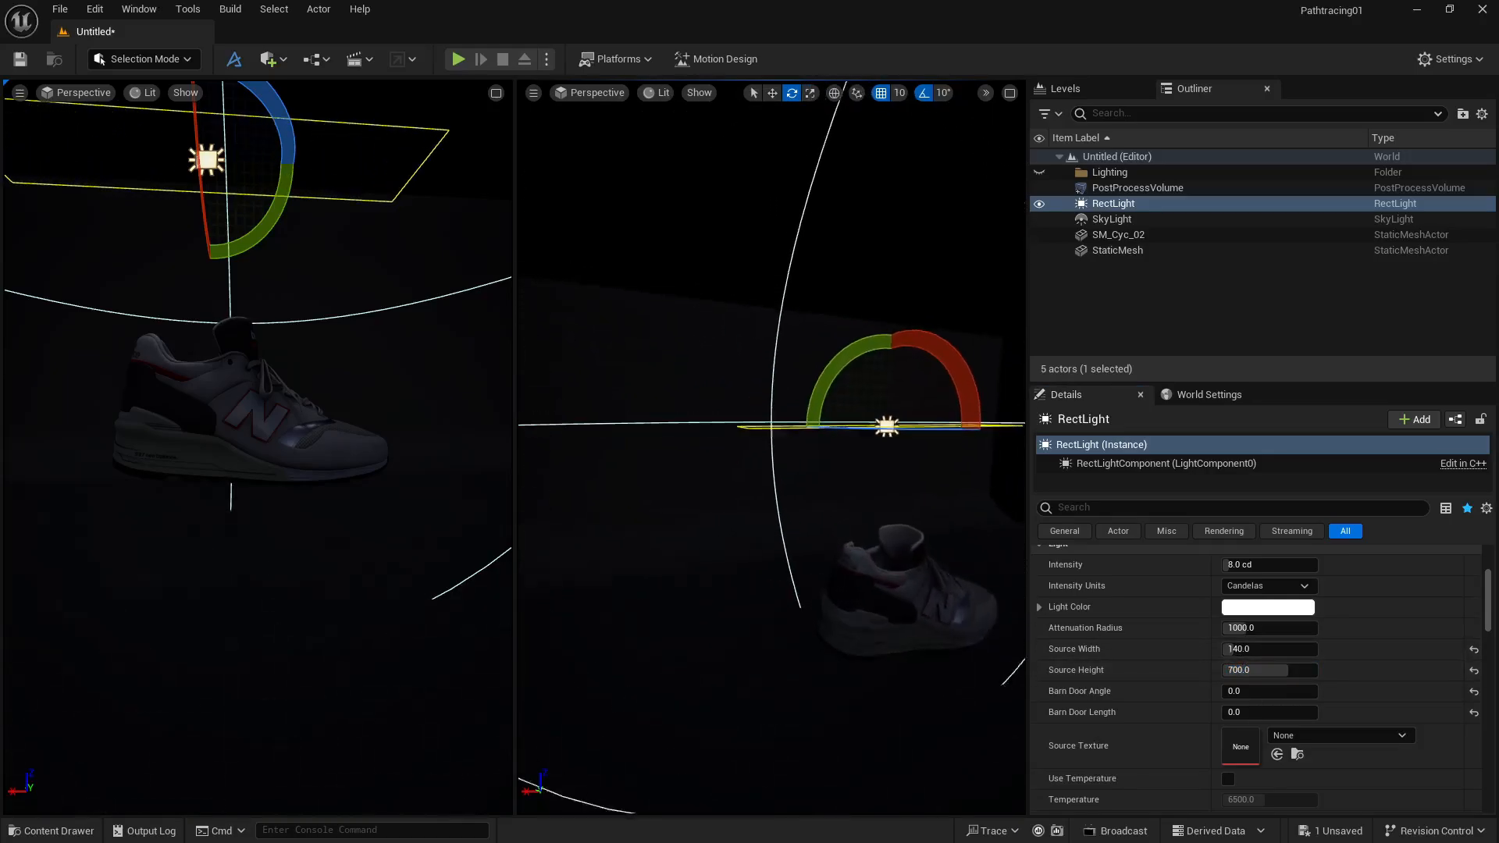
alt+drag(883, 437, 954, 599)
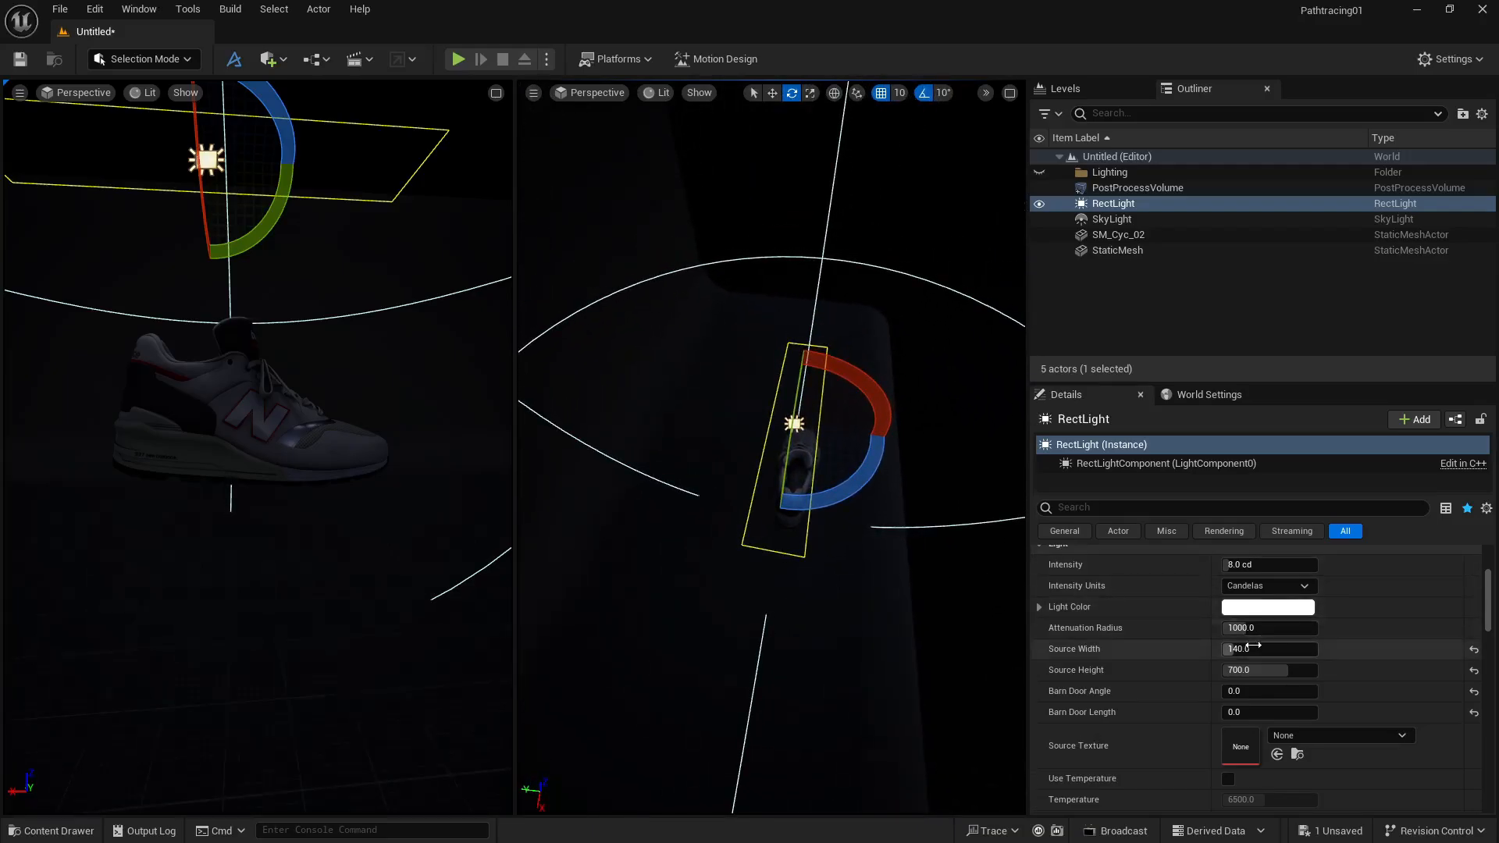
drag(1252, 649, 1331, 649)
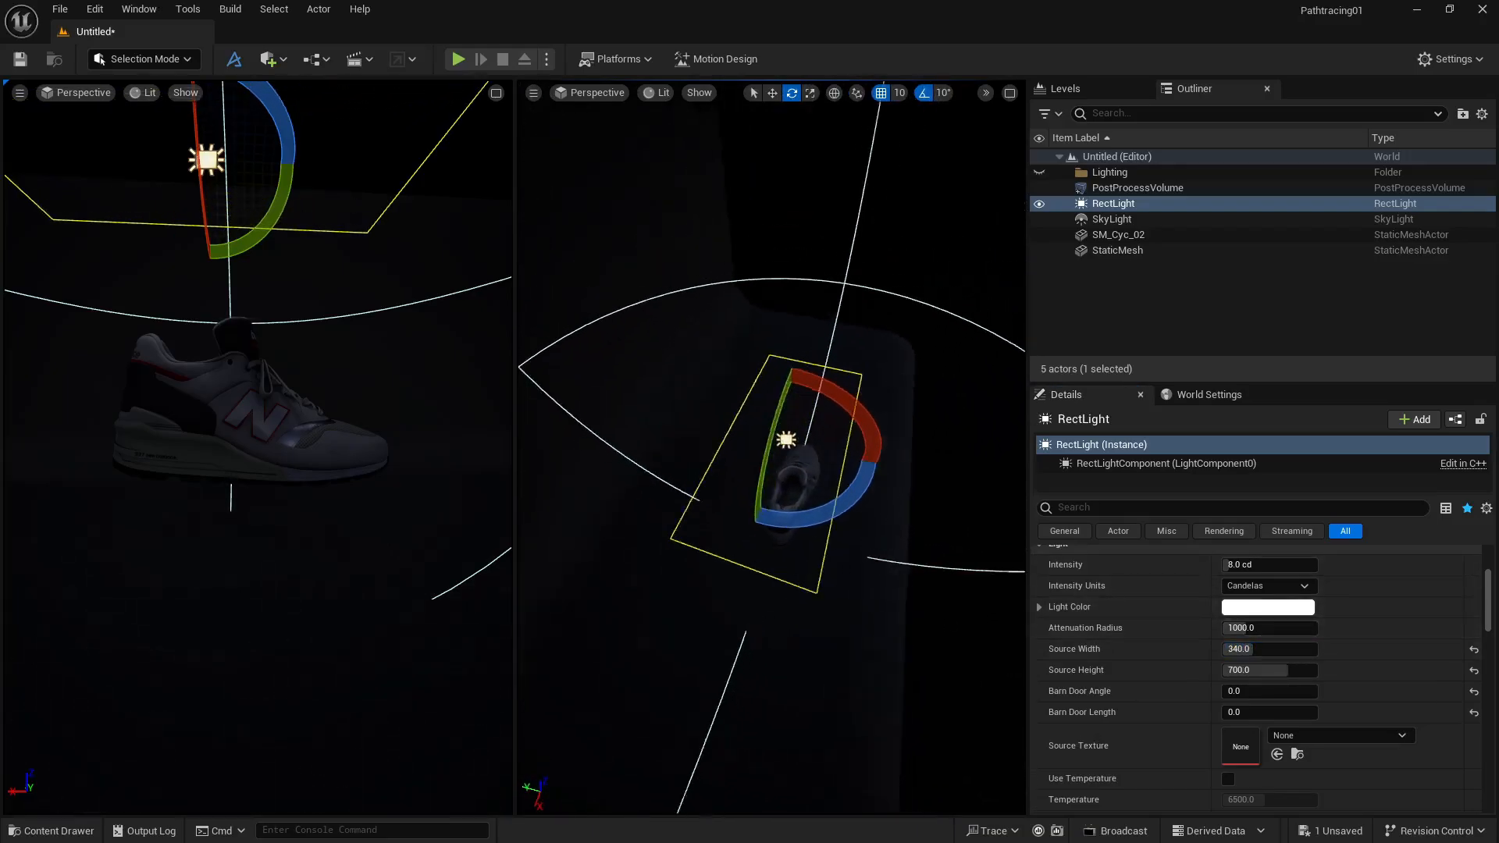
Step: Raise the RectLight to a height of 950 and shift it along the X axis to about -110, above the shoe
alt+drag(936, 562, 761, 387)
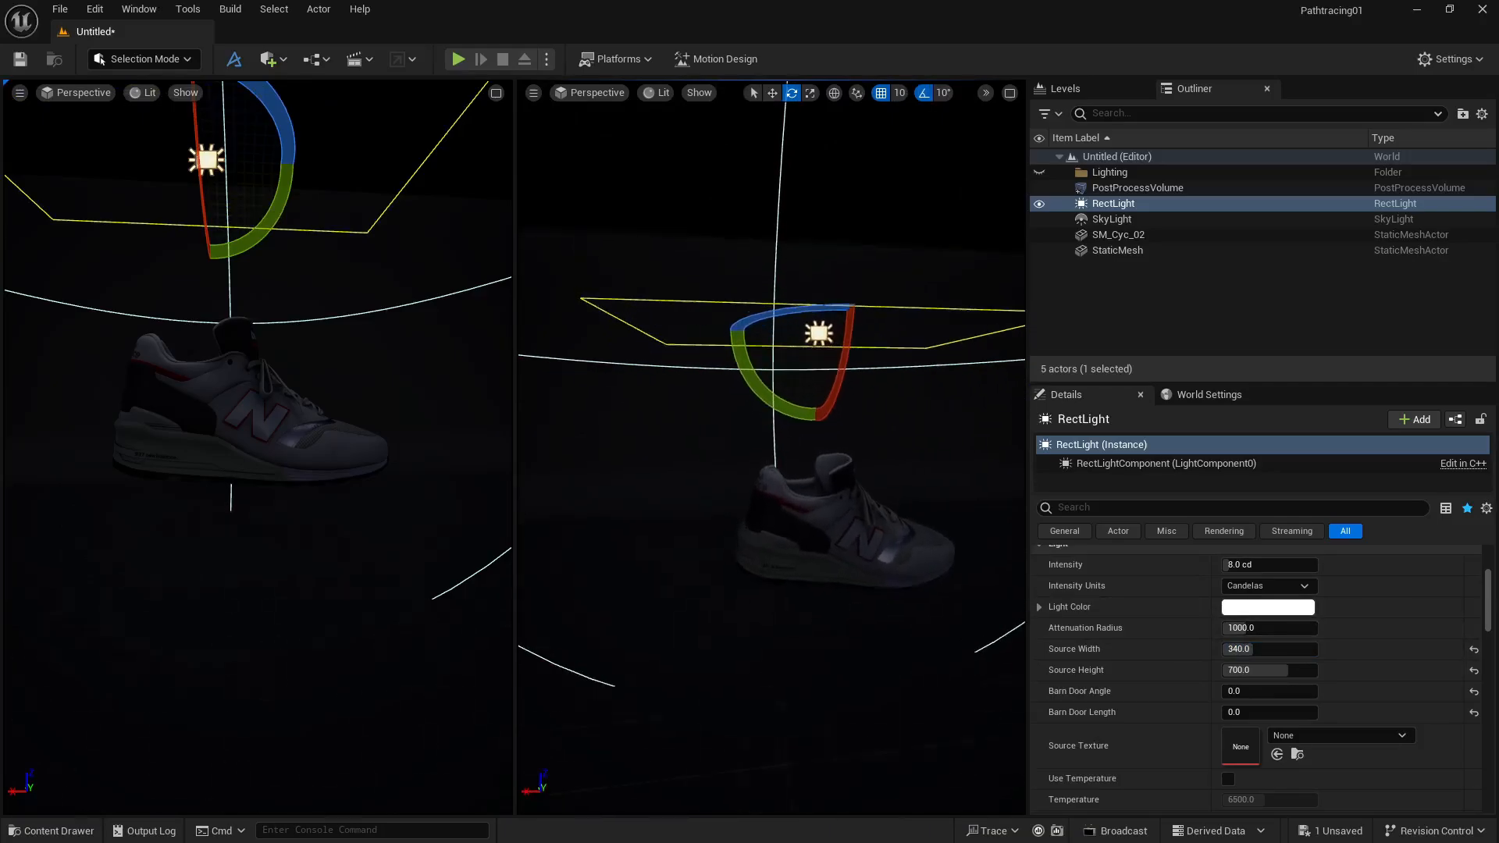
right_drag(761, 386, 796, 575)
key(w)
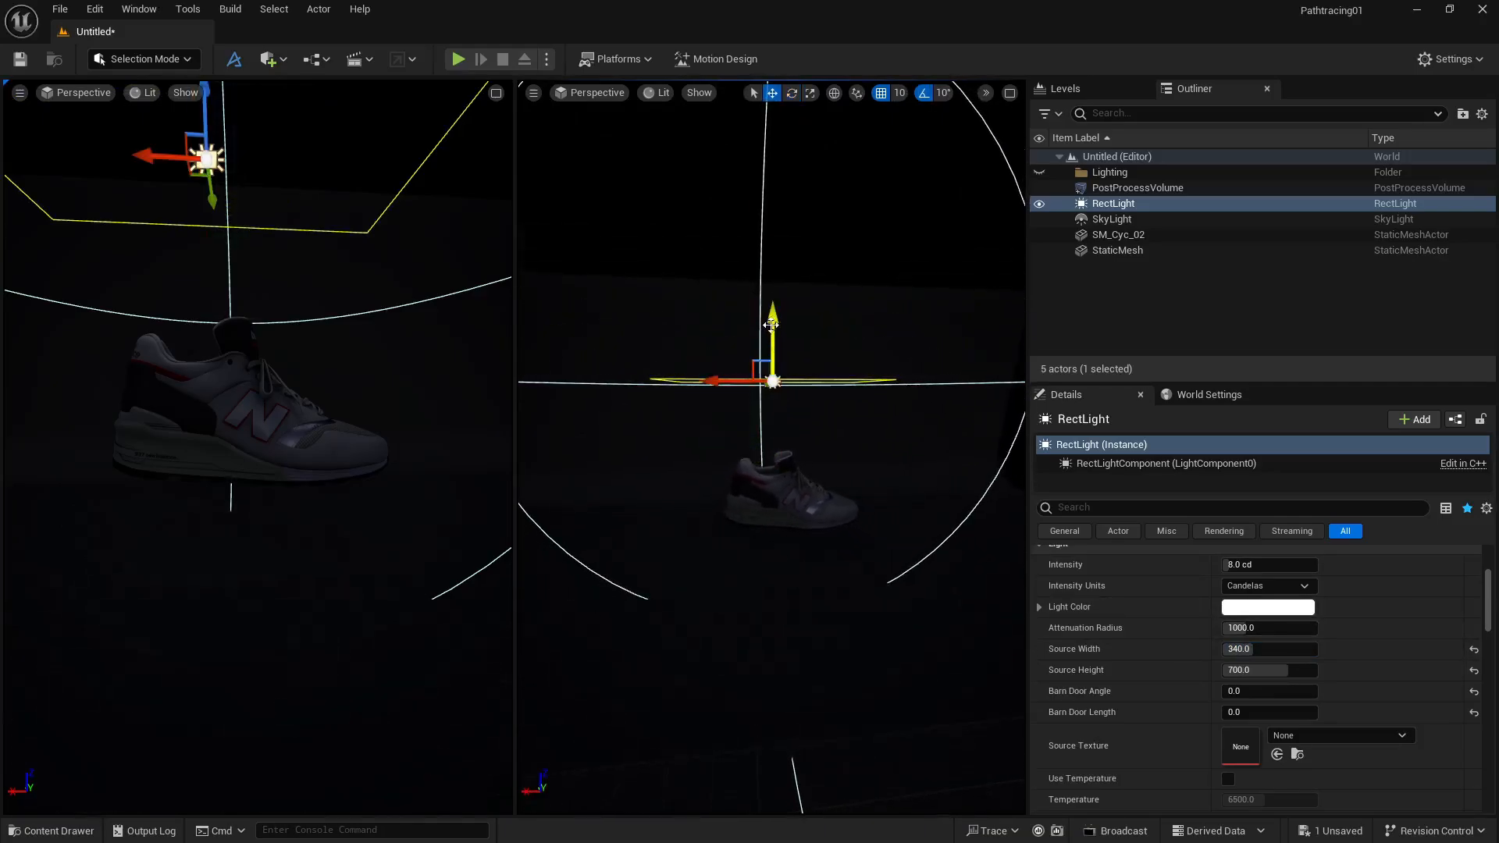
drag(770, 324, 773, 283)
drag(715, 351, 726, 351)
Step: Reselect the RectLight above the shoe and set its intensity to 50 cd
click(339, 326)
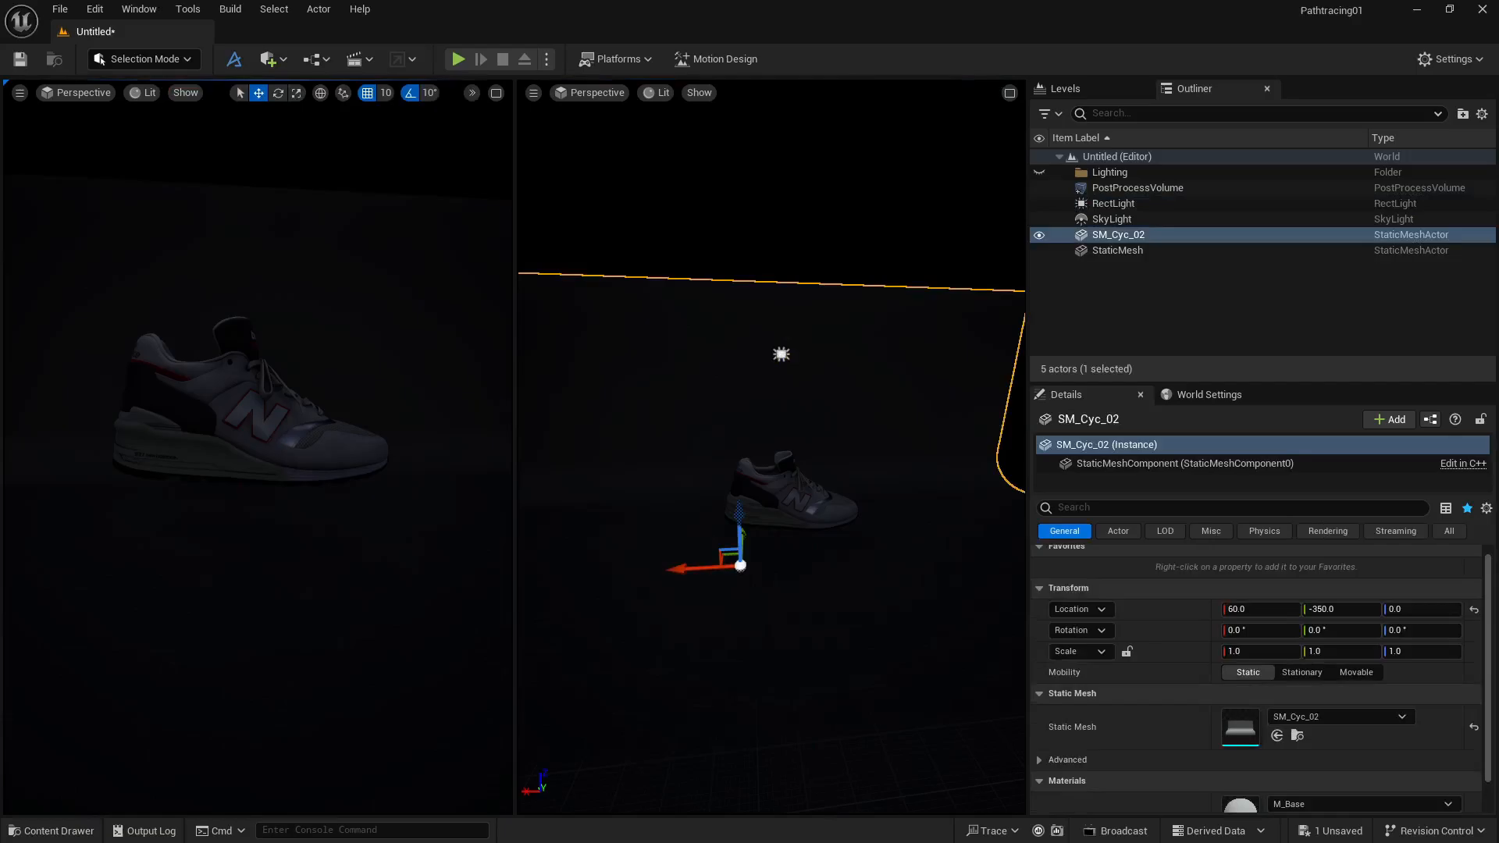
click(782, 355)
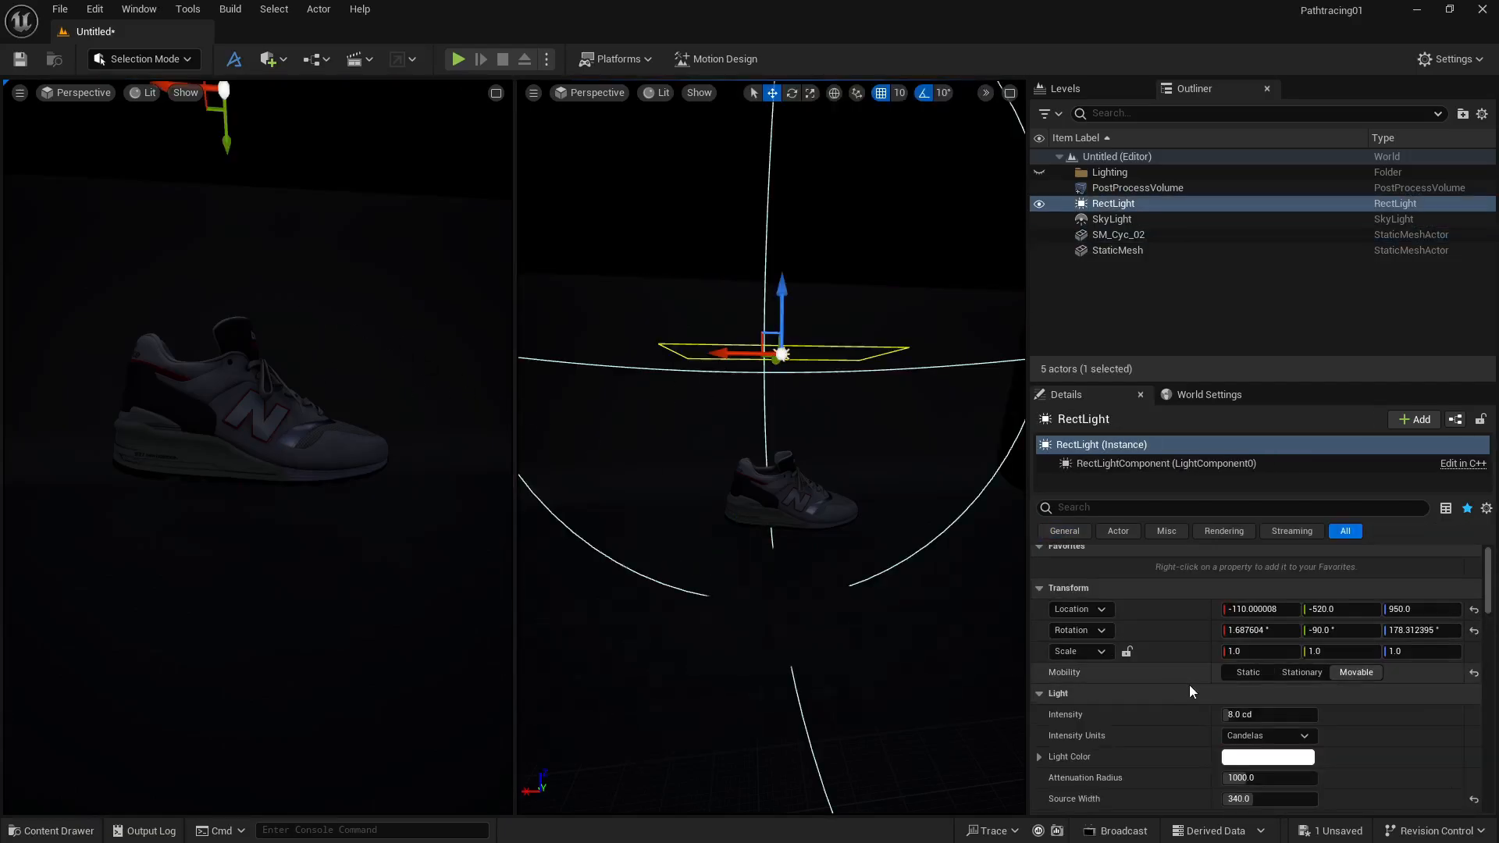
click(1234, 716)
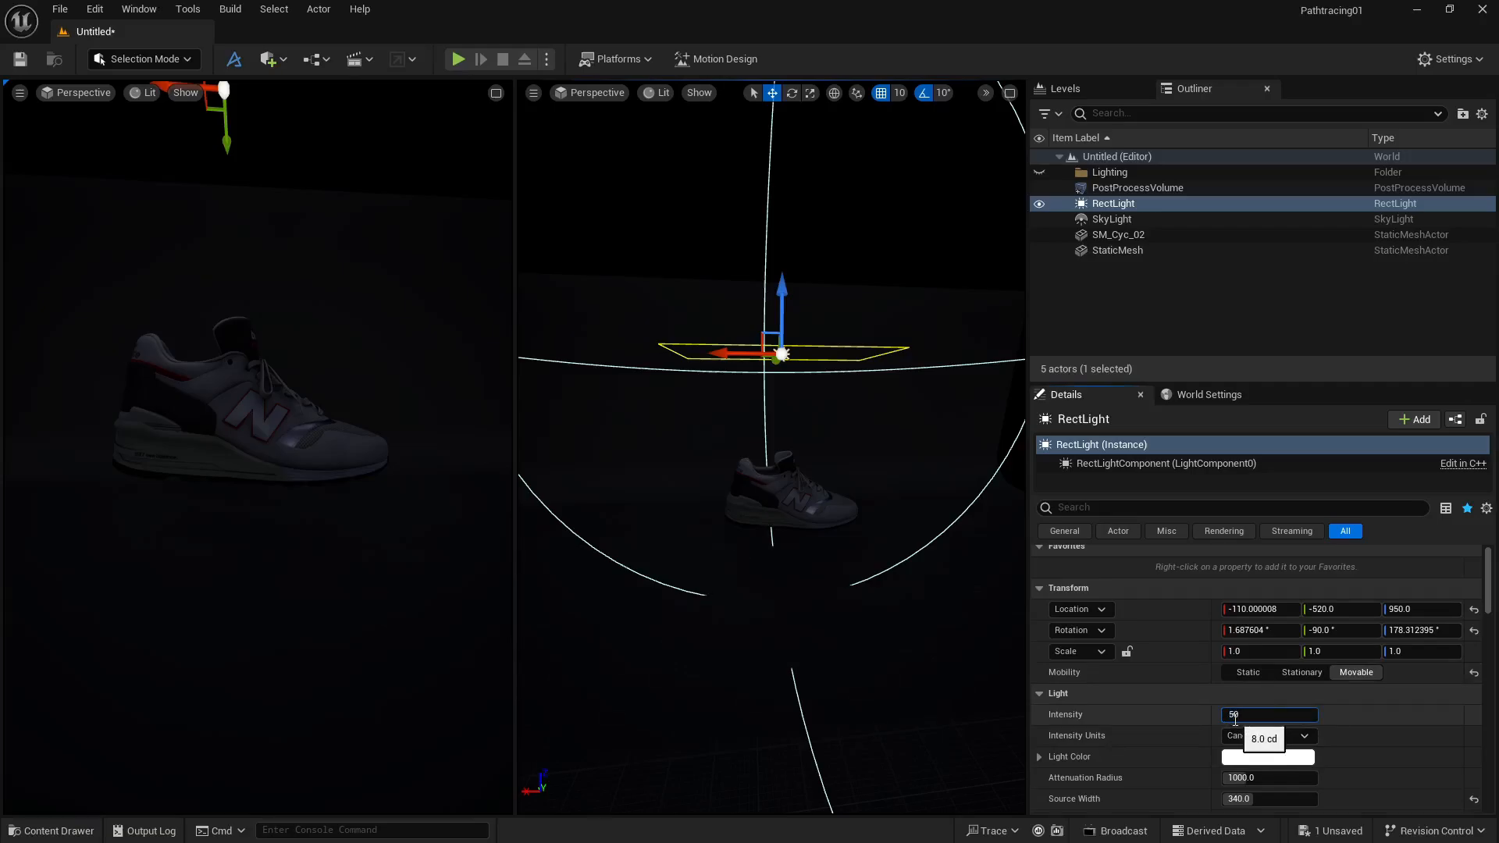
key(Return)
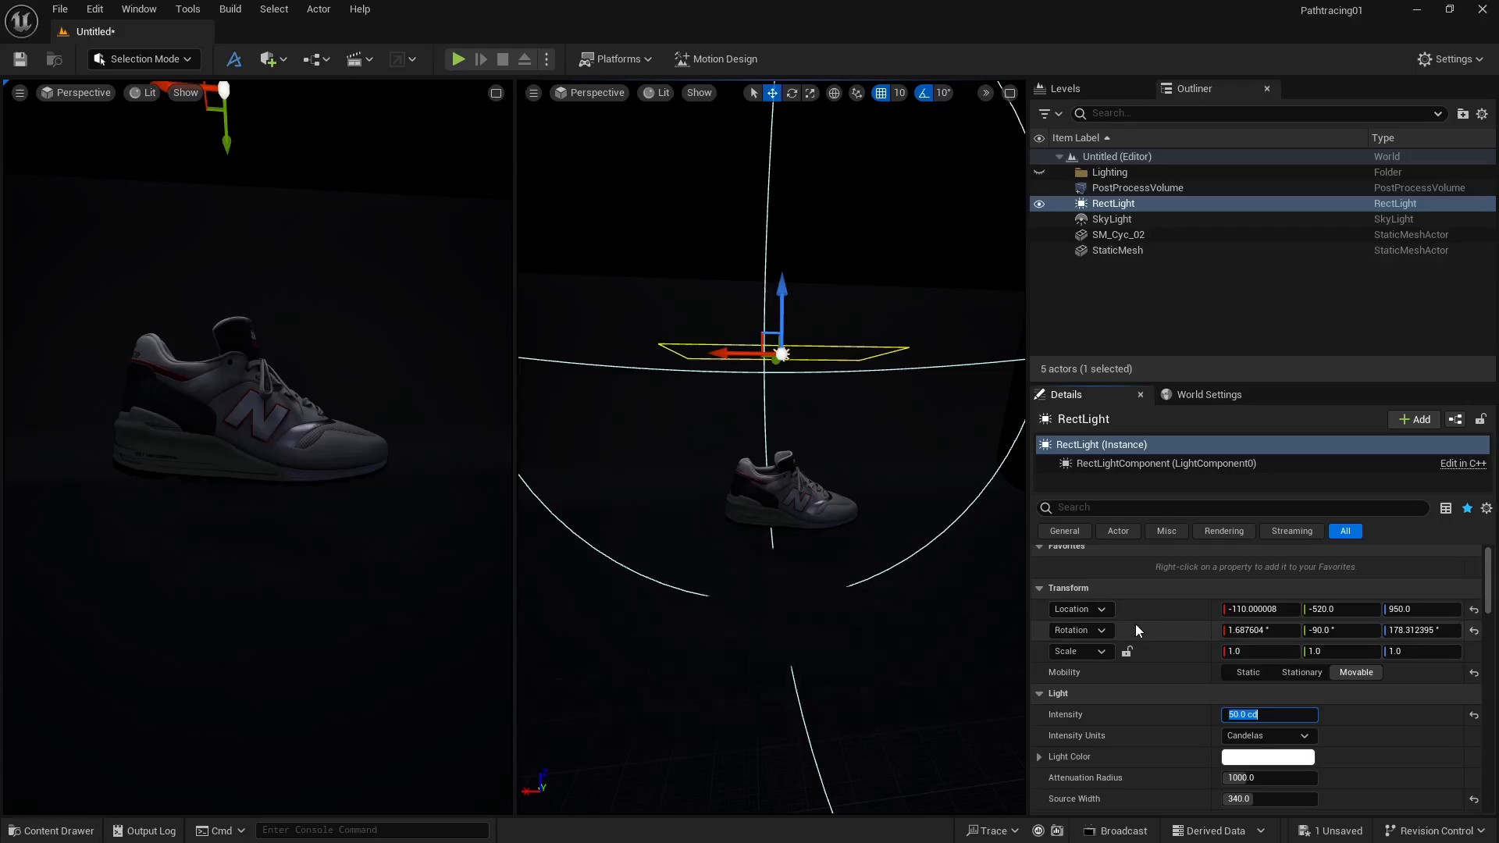
Step: Try RectLight intensities of 100 cd, 1000 cd and 300 cd on the shoe
text(100)
key(Return)
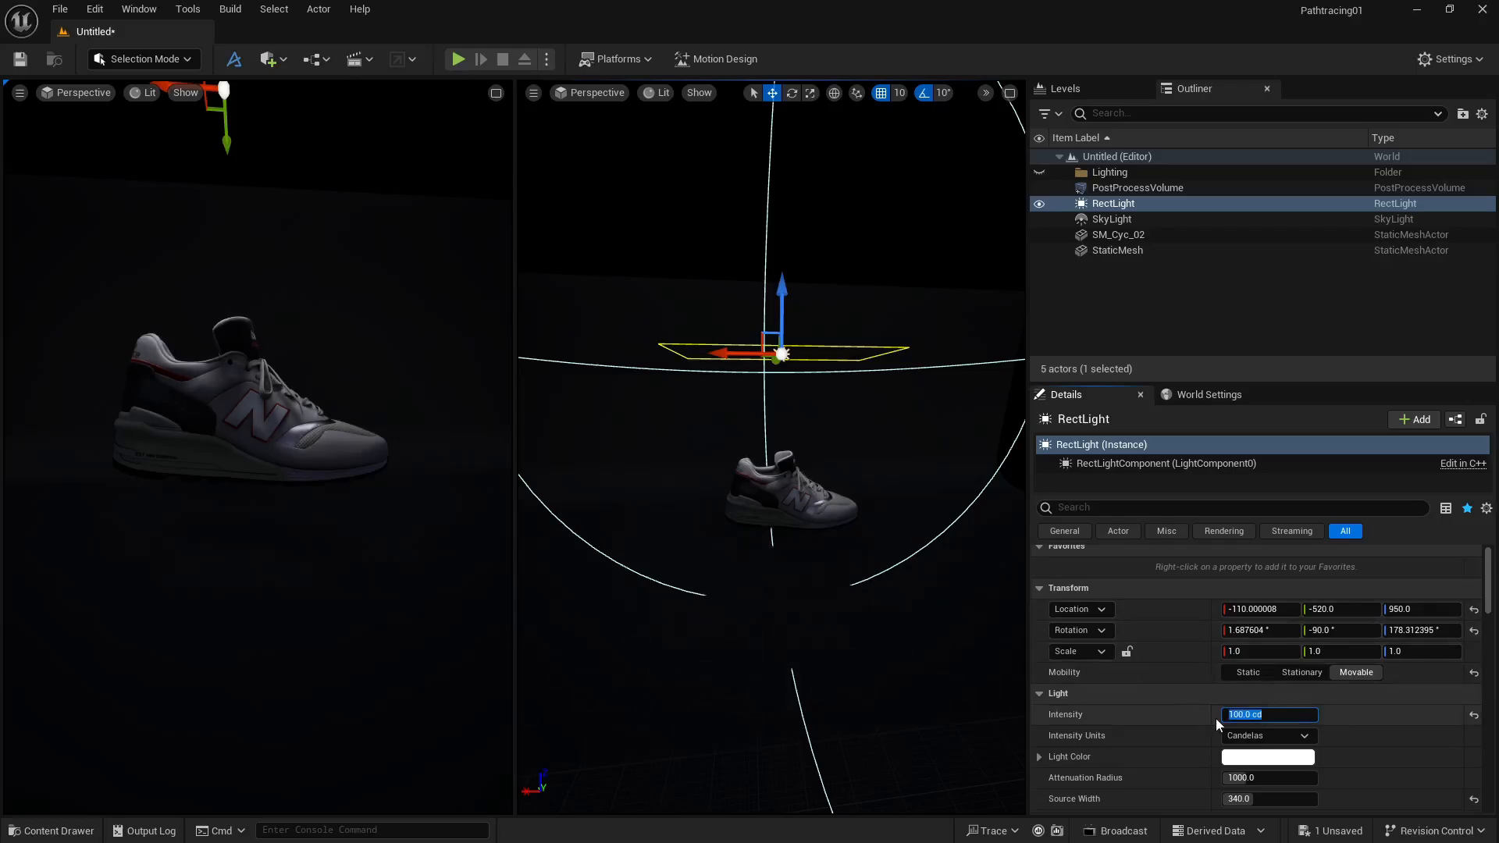
key(Return)
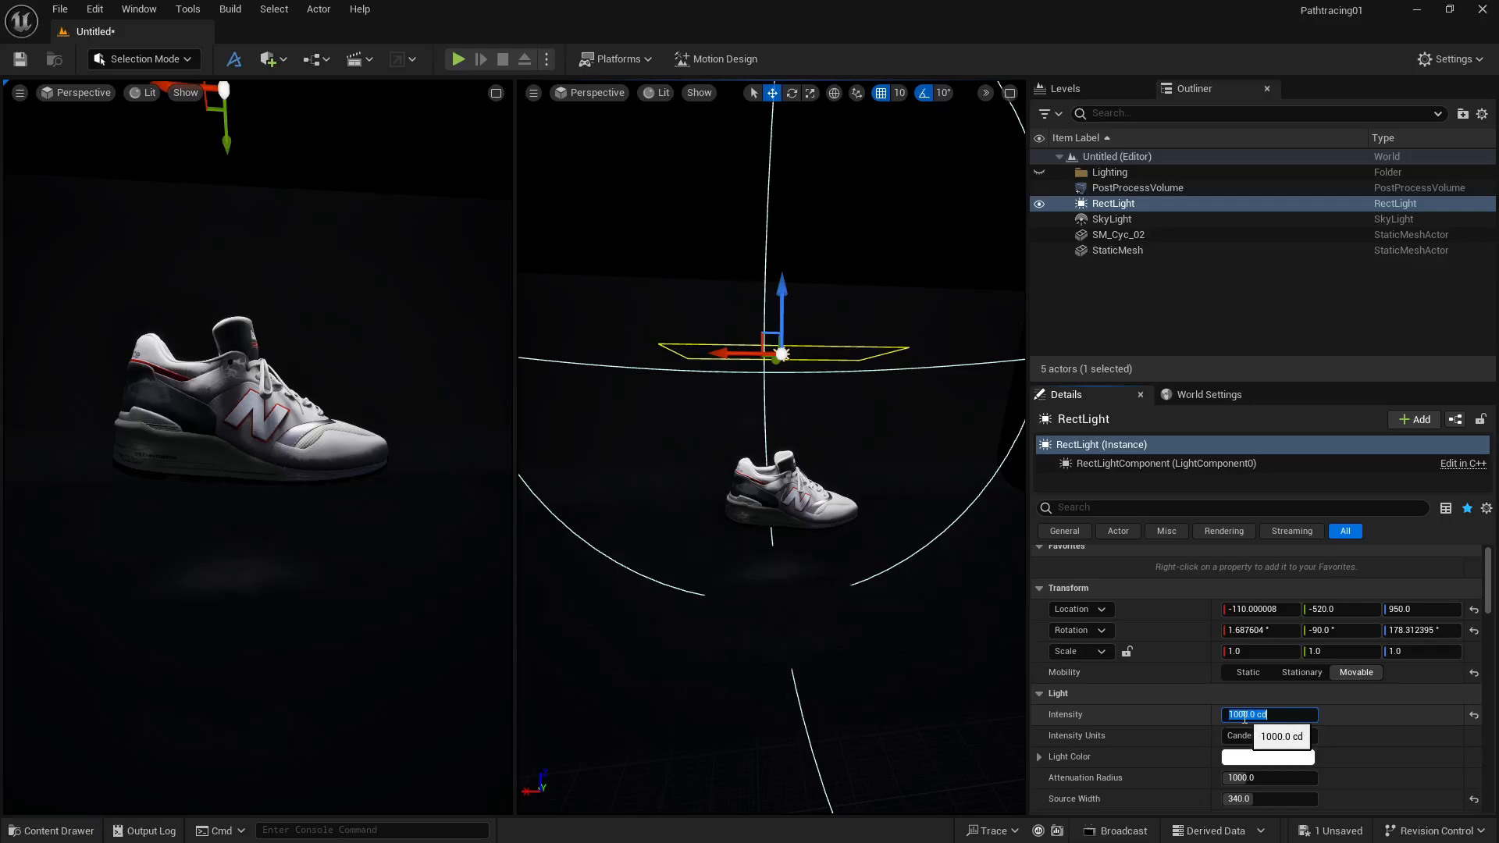
text(300)
key(Return)
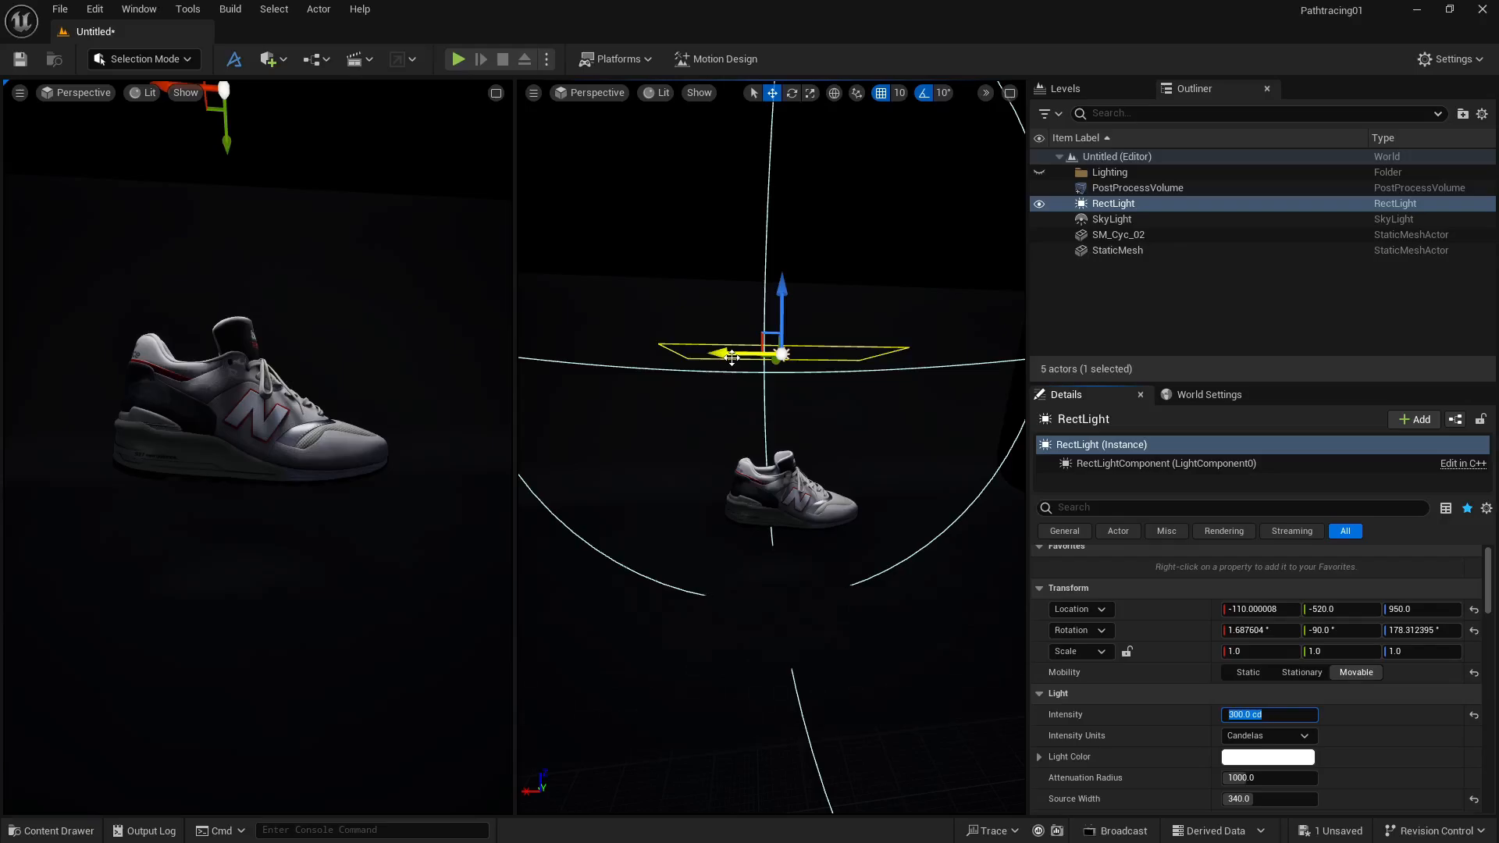
Step: Try a duplicate RectLight at an X location of about 450 with a -40° tilt, and delete the copy
alt+drag(731, 358, 555, 358)
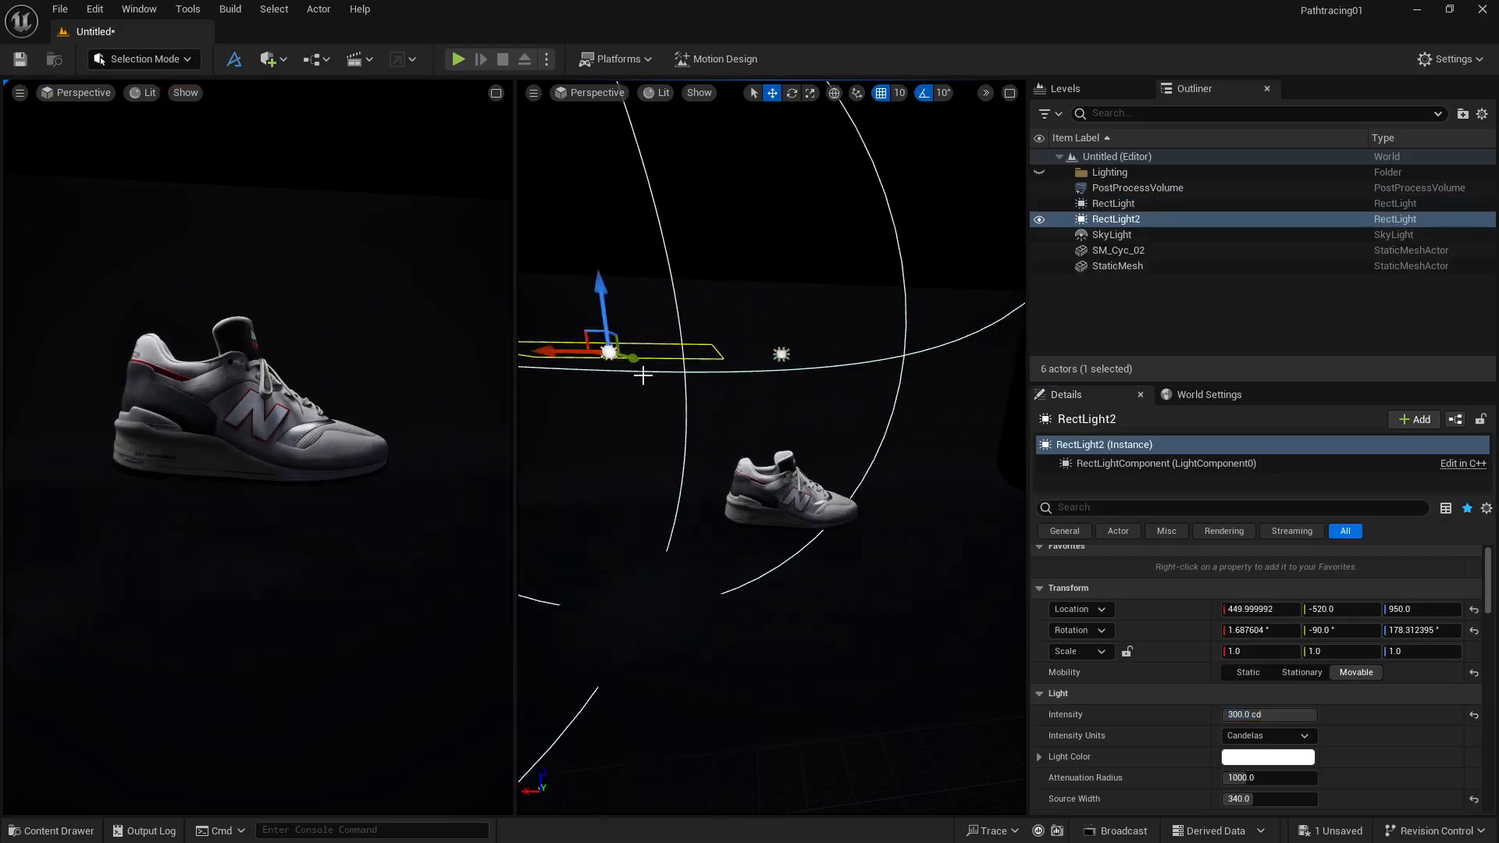
key(e)
drag(675, 387, 680, 421)
drag(531, 400, 572, 432)
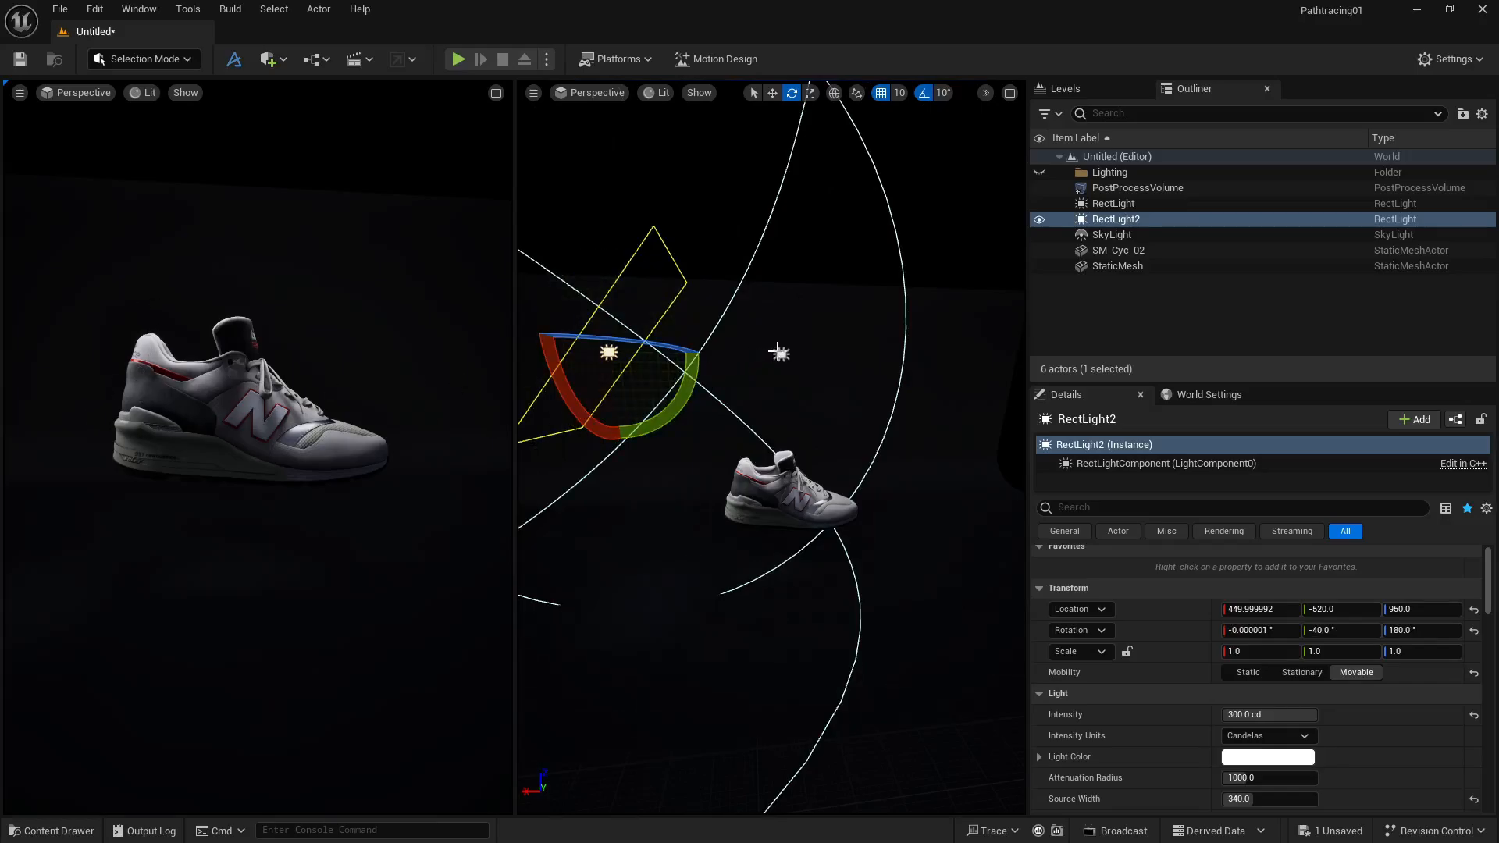
key(Delete)
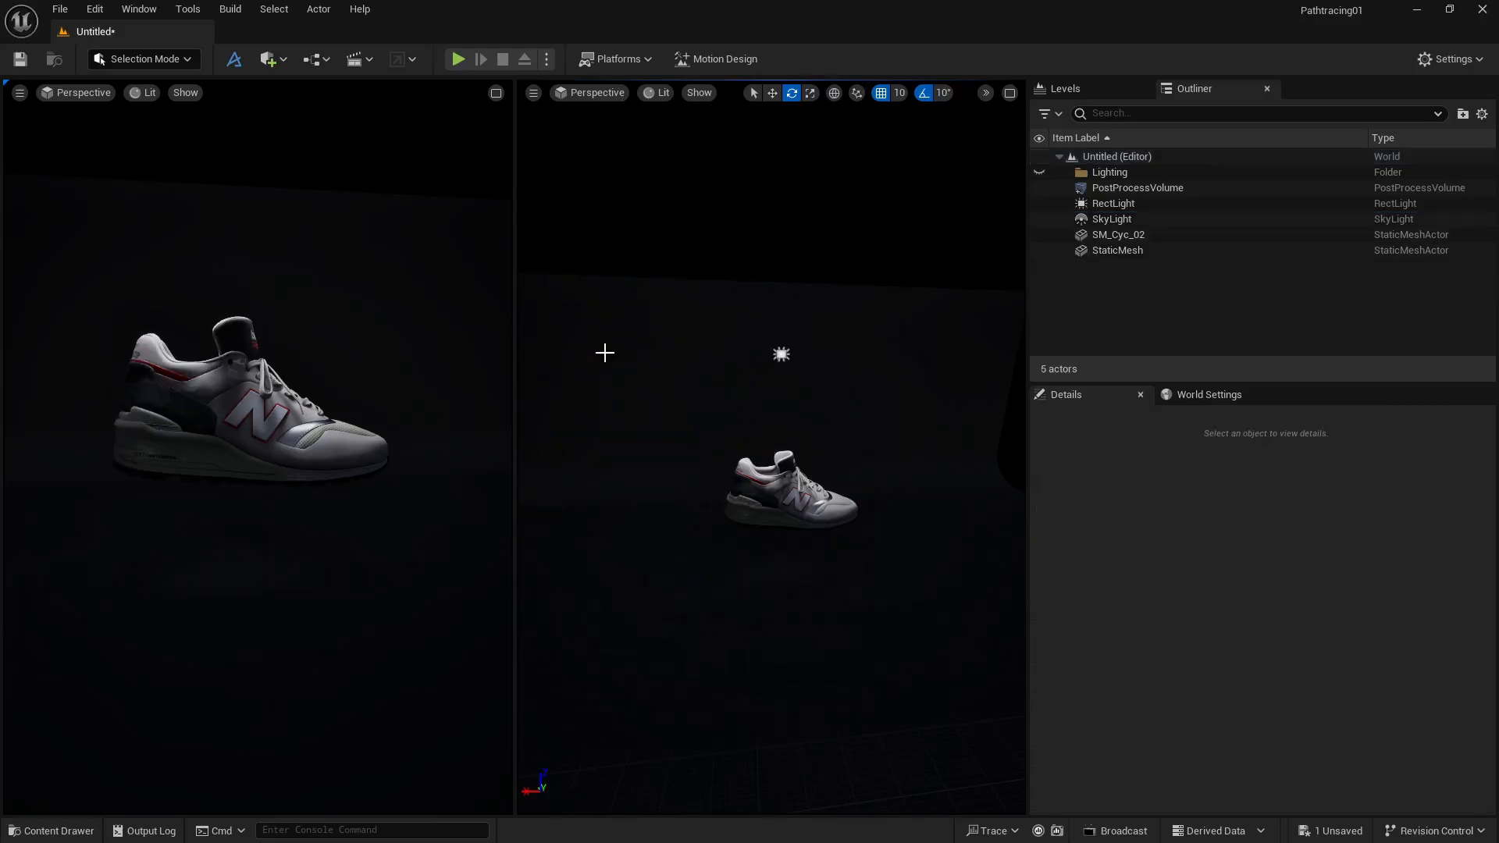
Step: Set the overhead RectLight's intensity to 2000 cd and increase its attenuation radius to about 2805
click(781, 354)
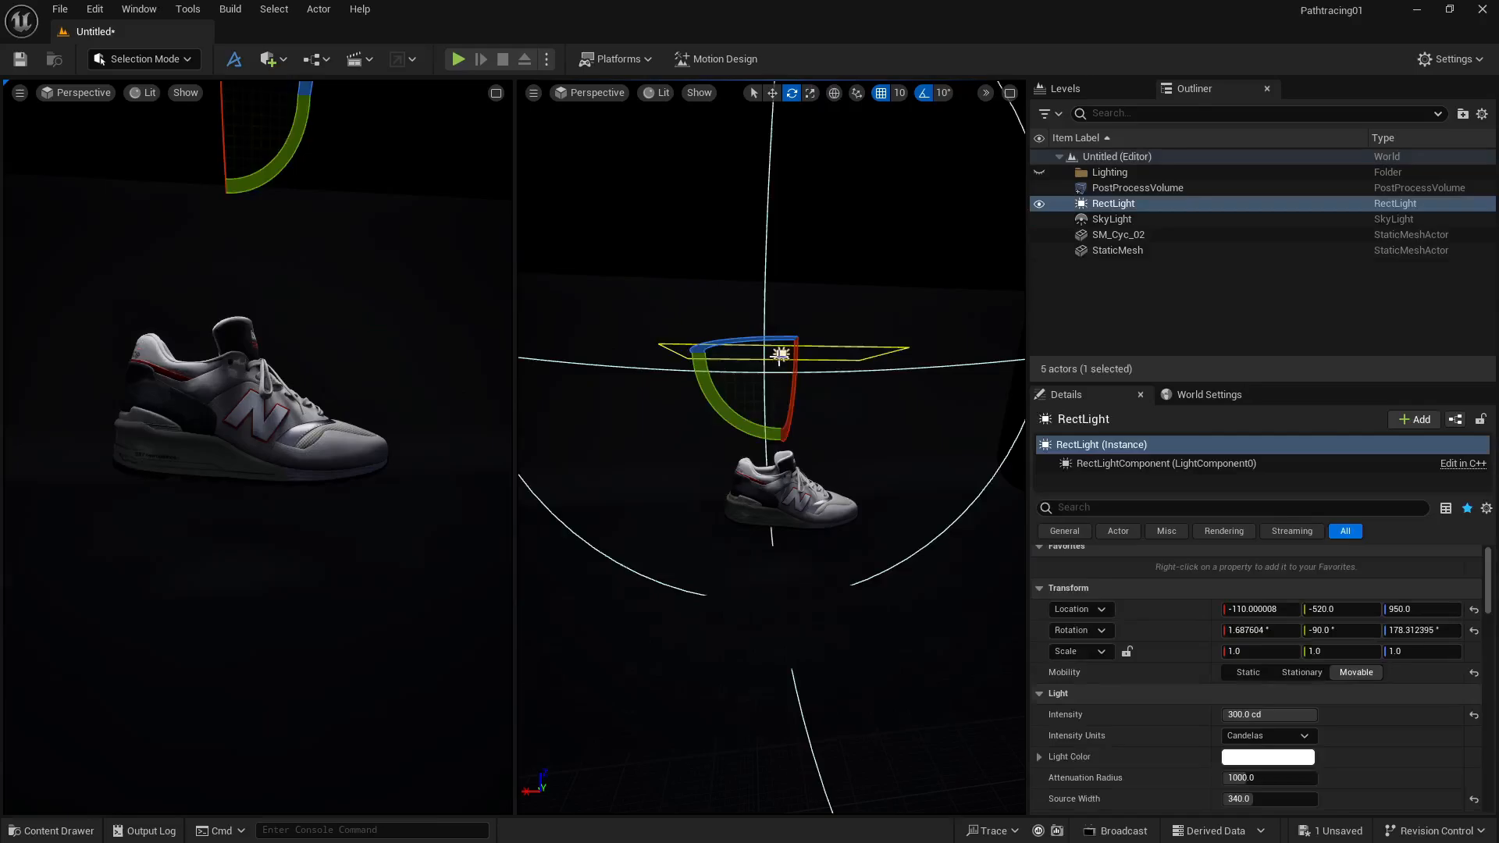
click(1257, 714)
text(2000)
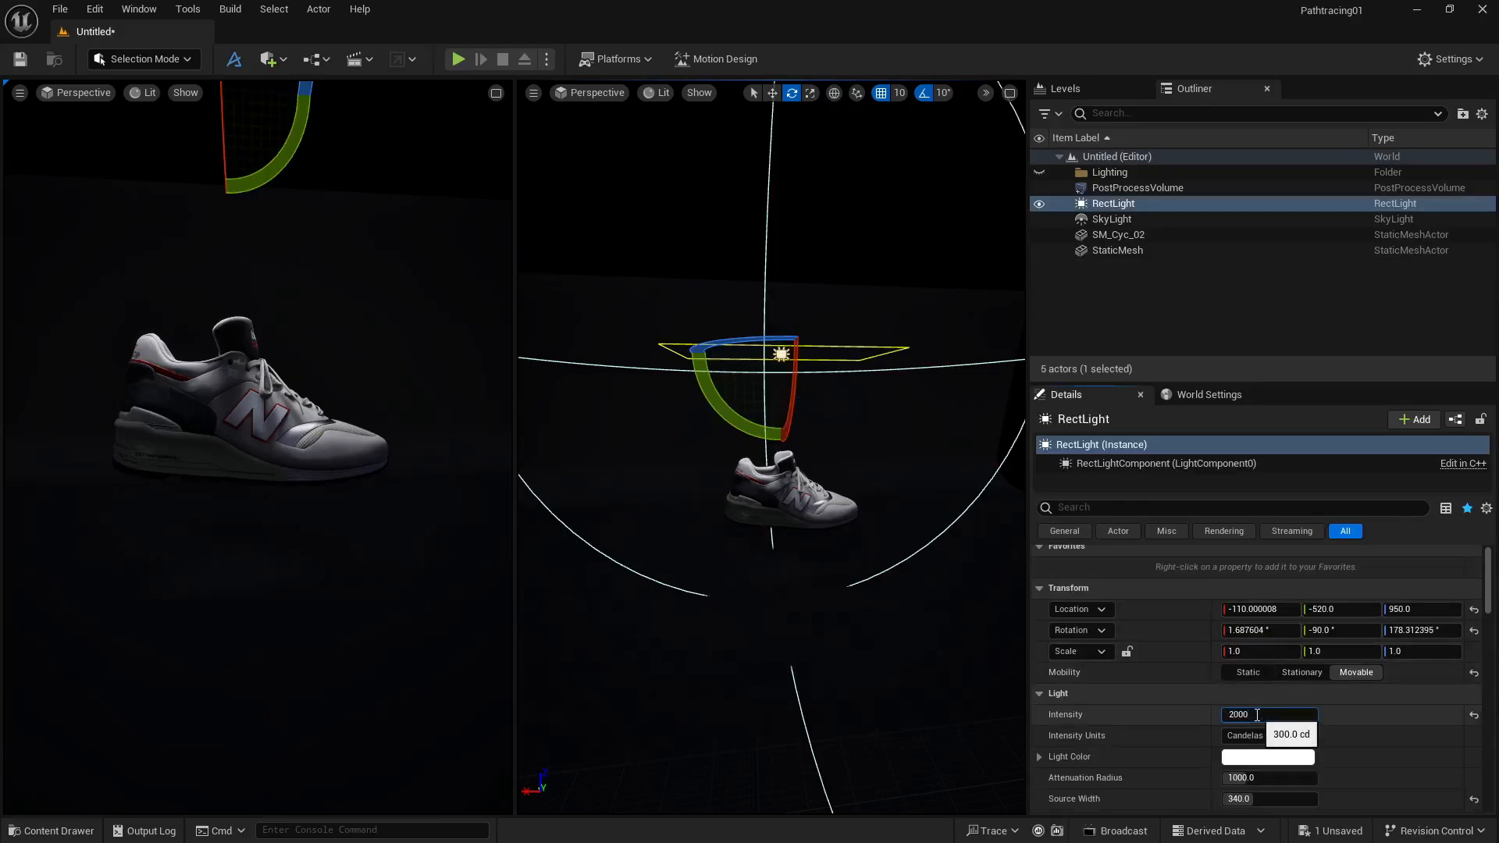
key(Return)
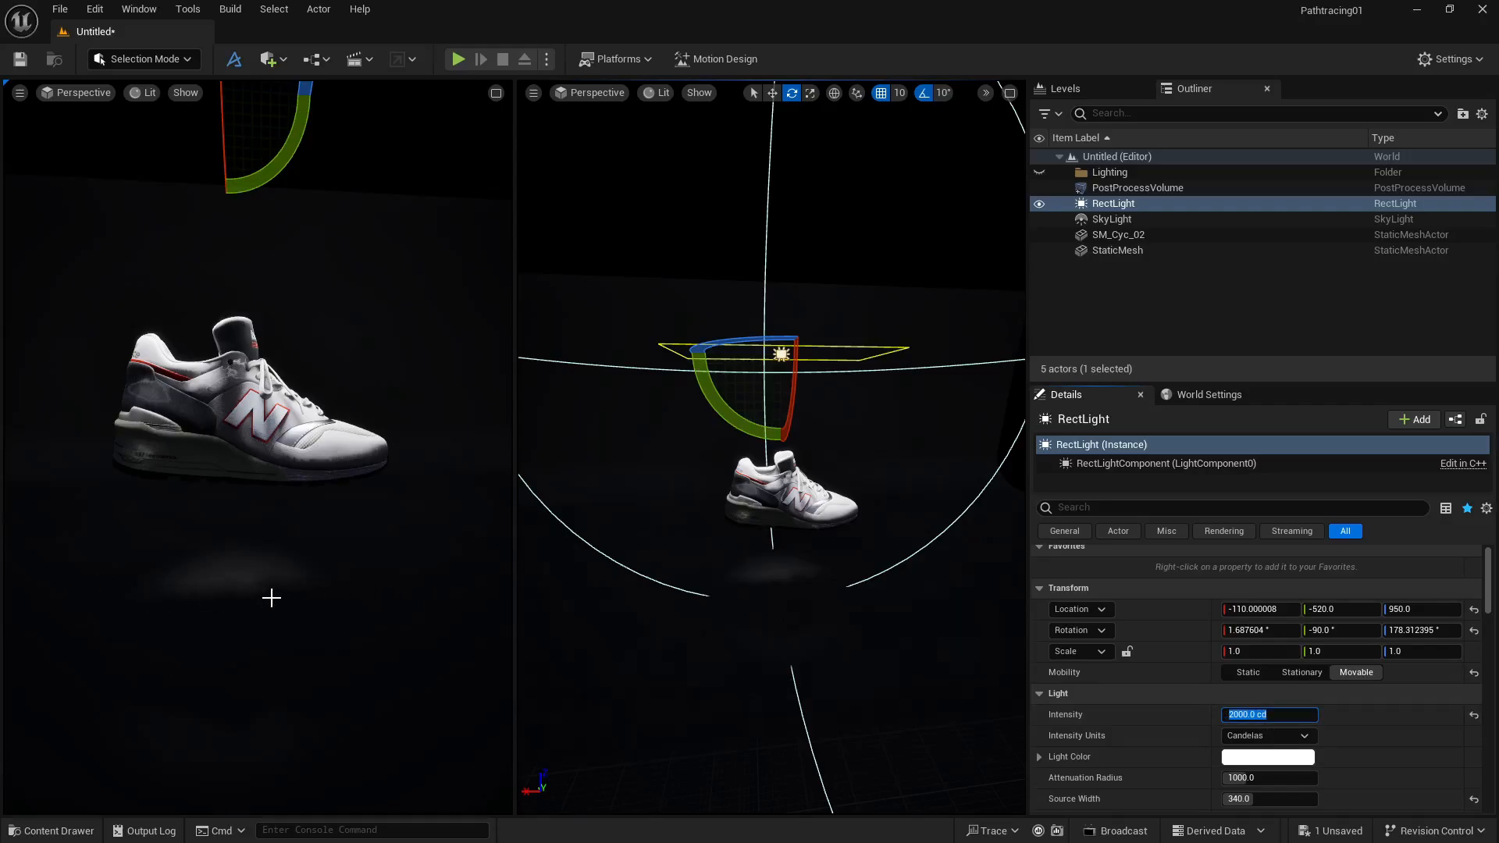
click(1128, 718)
drag(1241, 777, 1324, 777)
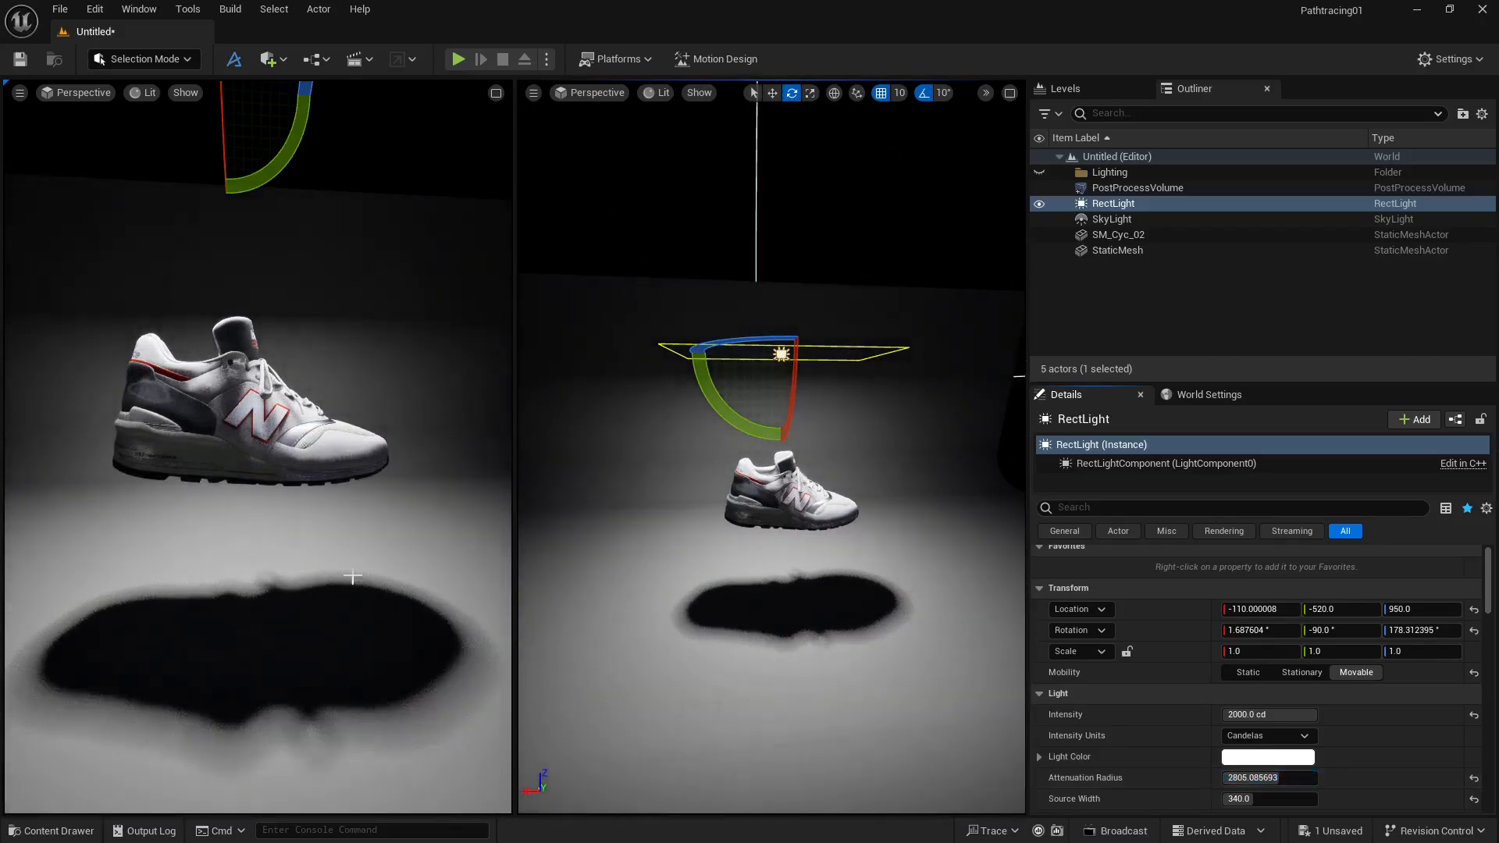
Step: Widen the close-up viewport of the shoe and lower the shoe mesh to a Z location of 190
drag(504, 481, 667, 478)
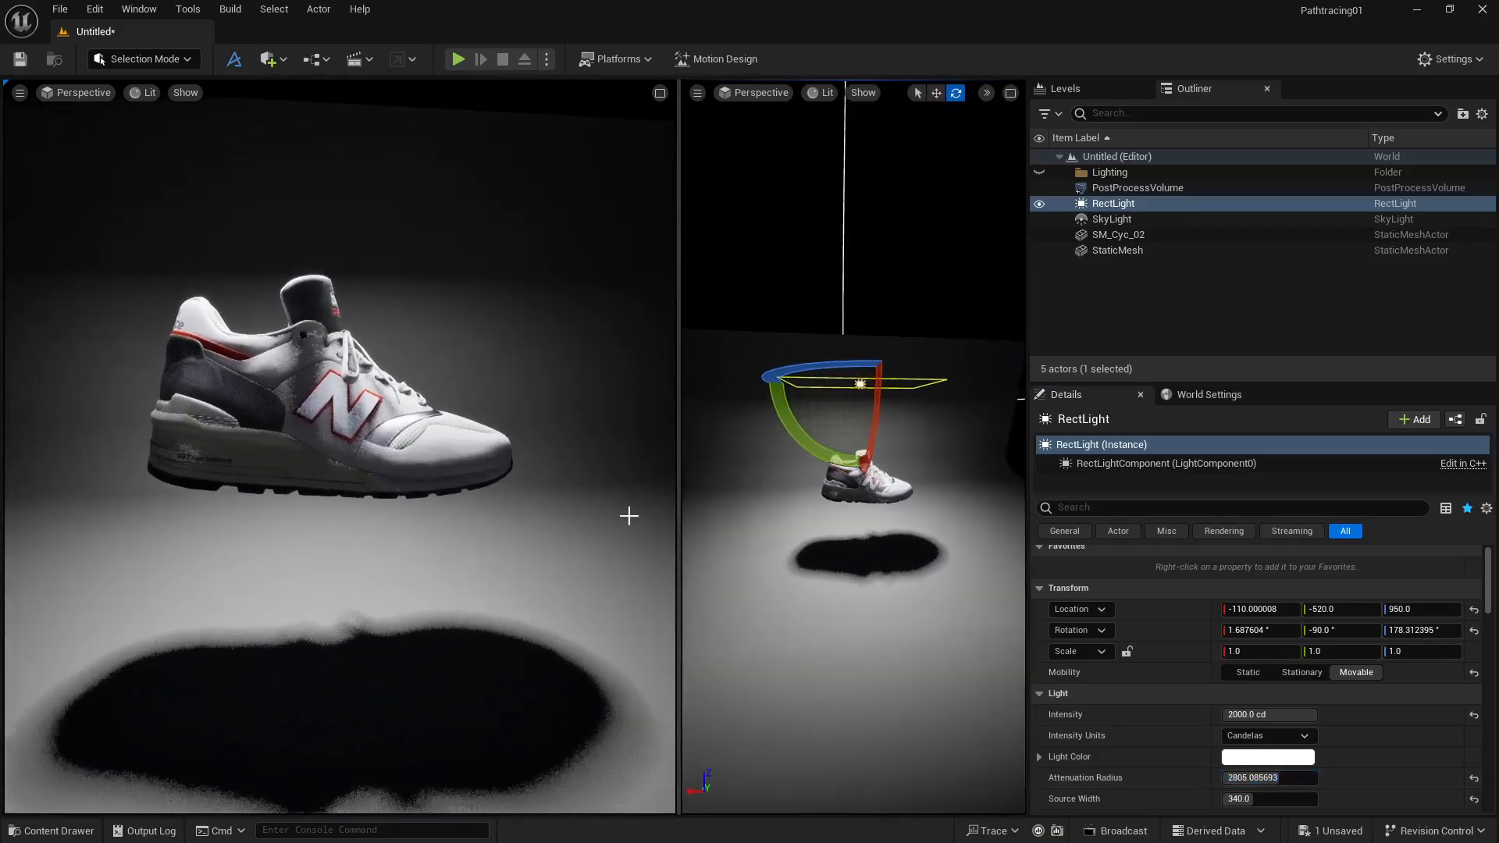
drag(334, 446, 343, 563)
drag(495, 563, 495, 522)
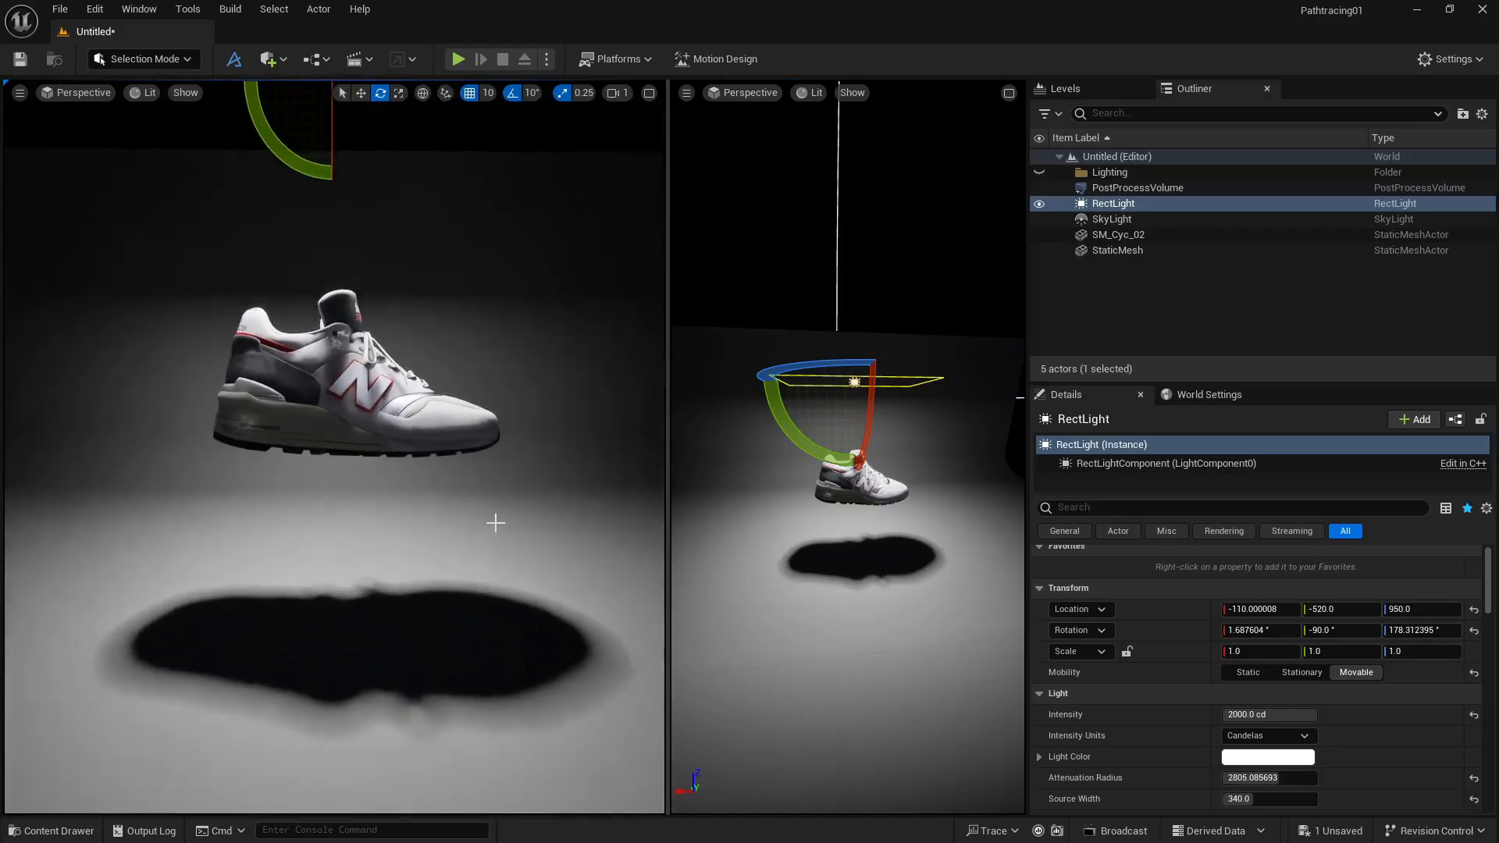
click(351, 375)
key(w)
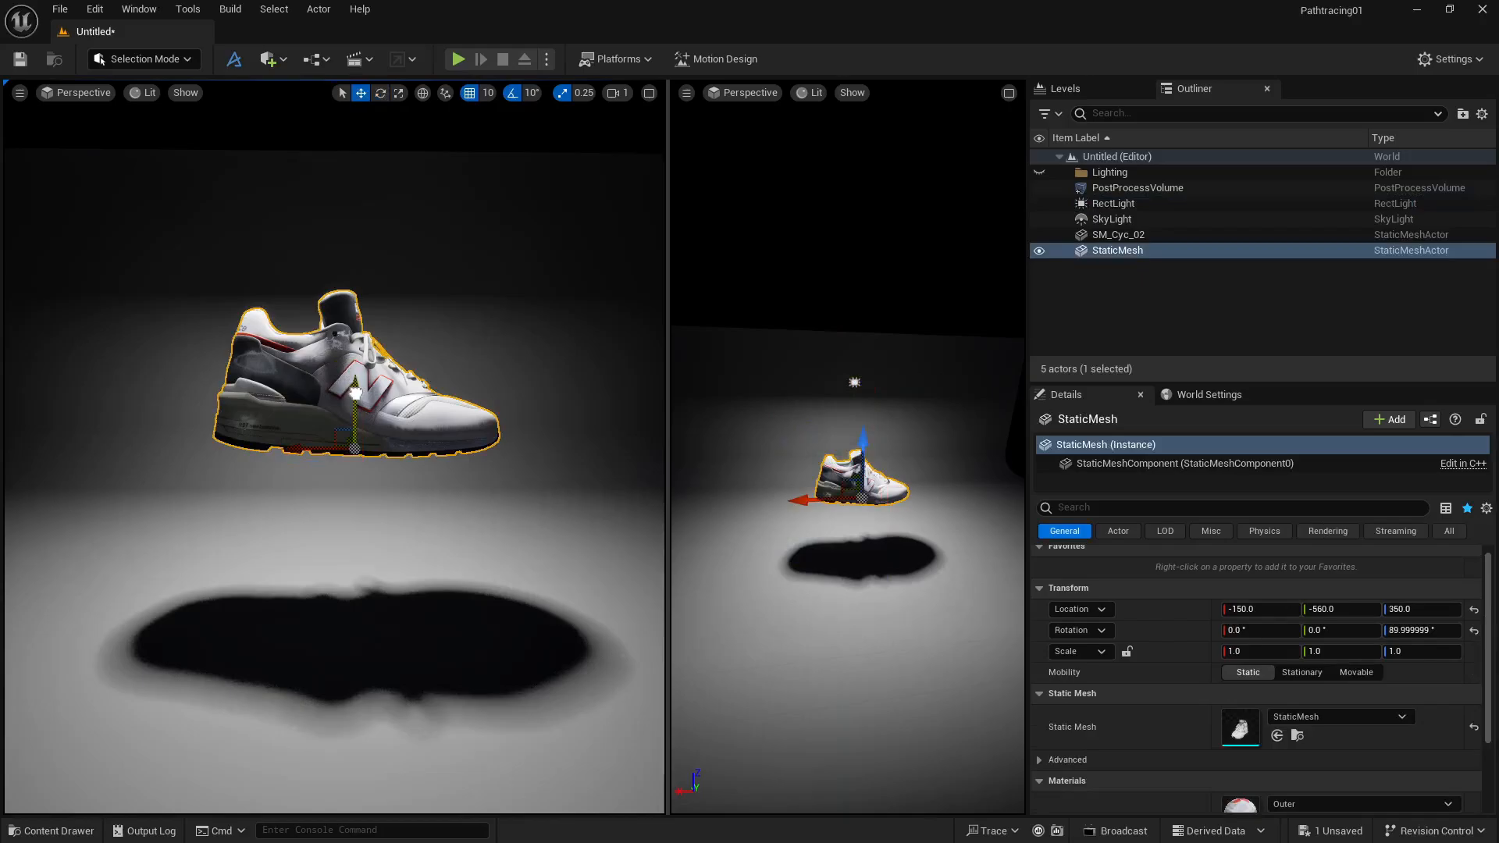
drag(355, 394, 355, 480)
right_drag(368, 452, 360, 343)
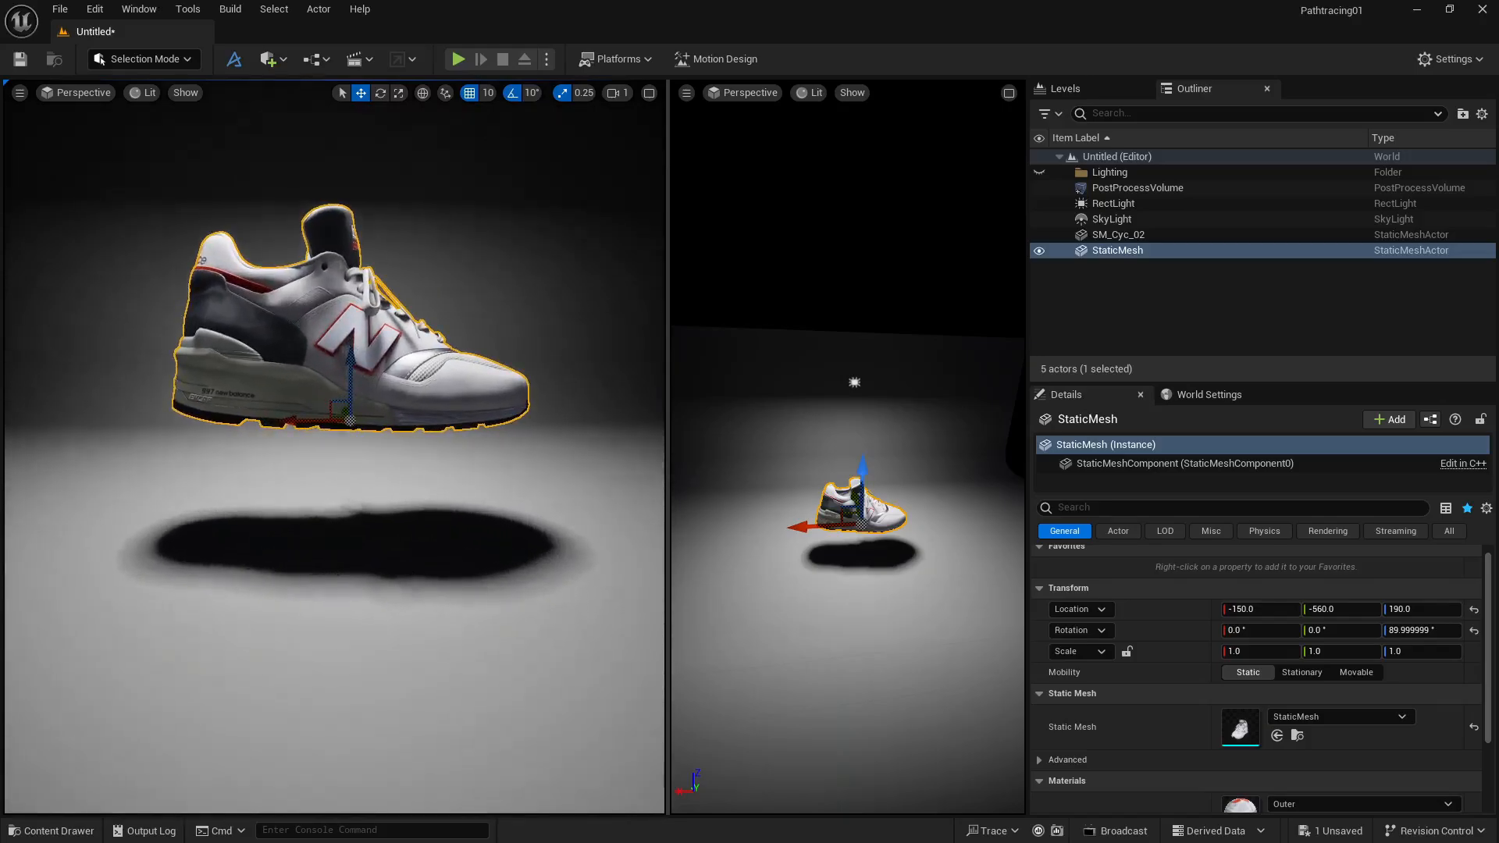
mouse_move(50, 192)
right_down()
mouse_move(51, 226)
mouse_move(51, 193)
right_up()
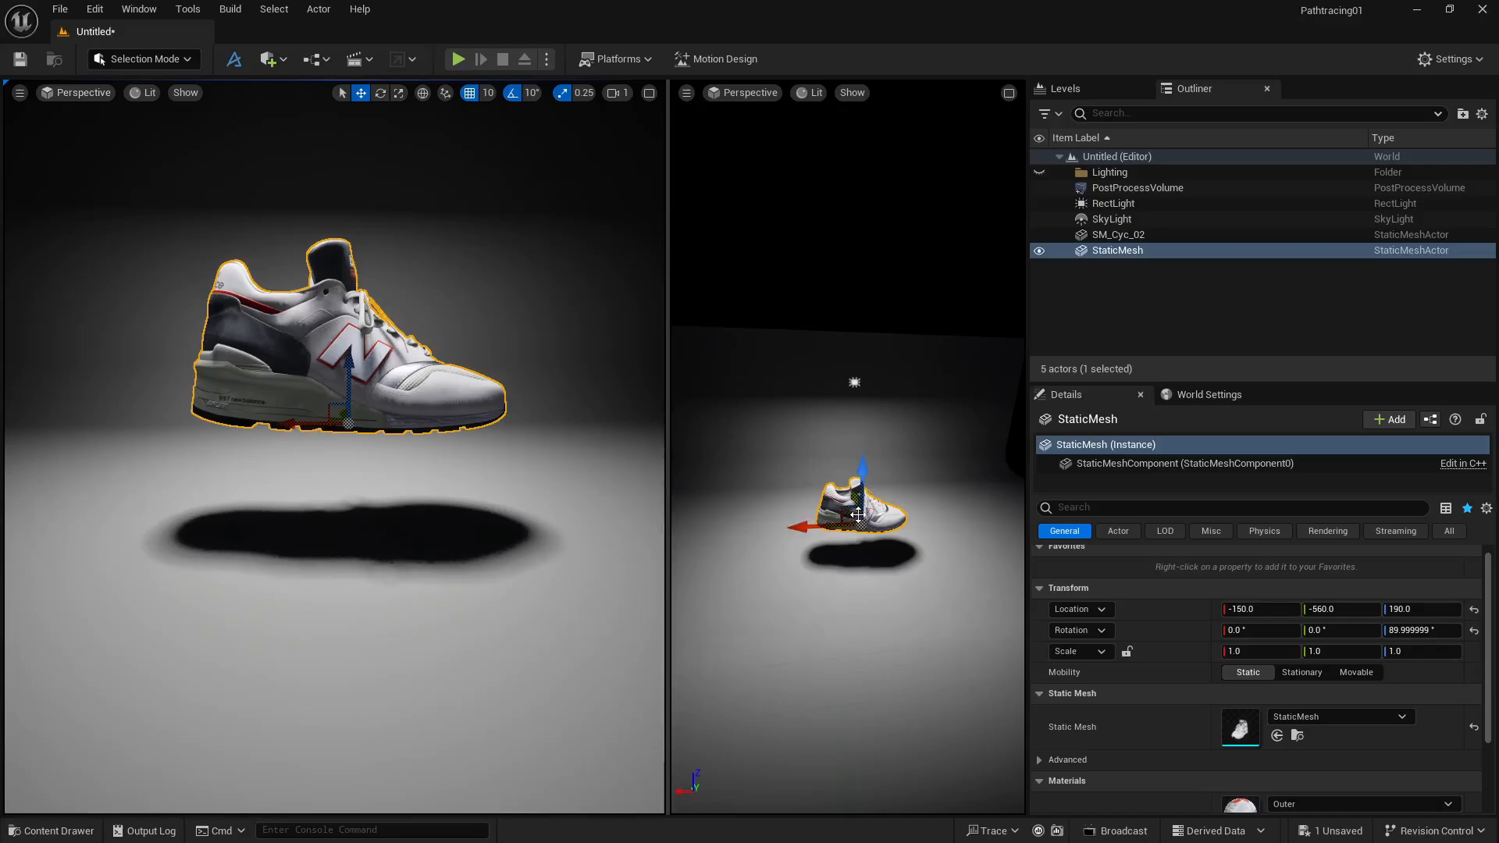
Step: Reduce the overhead RectLight's intensity to 1000 cd
click(854, 381)
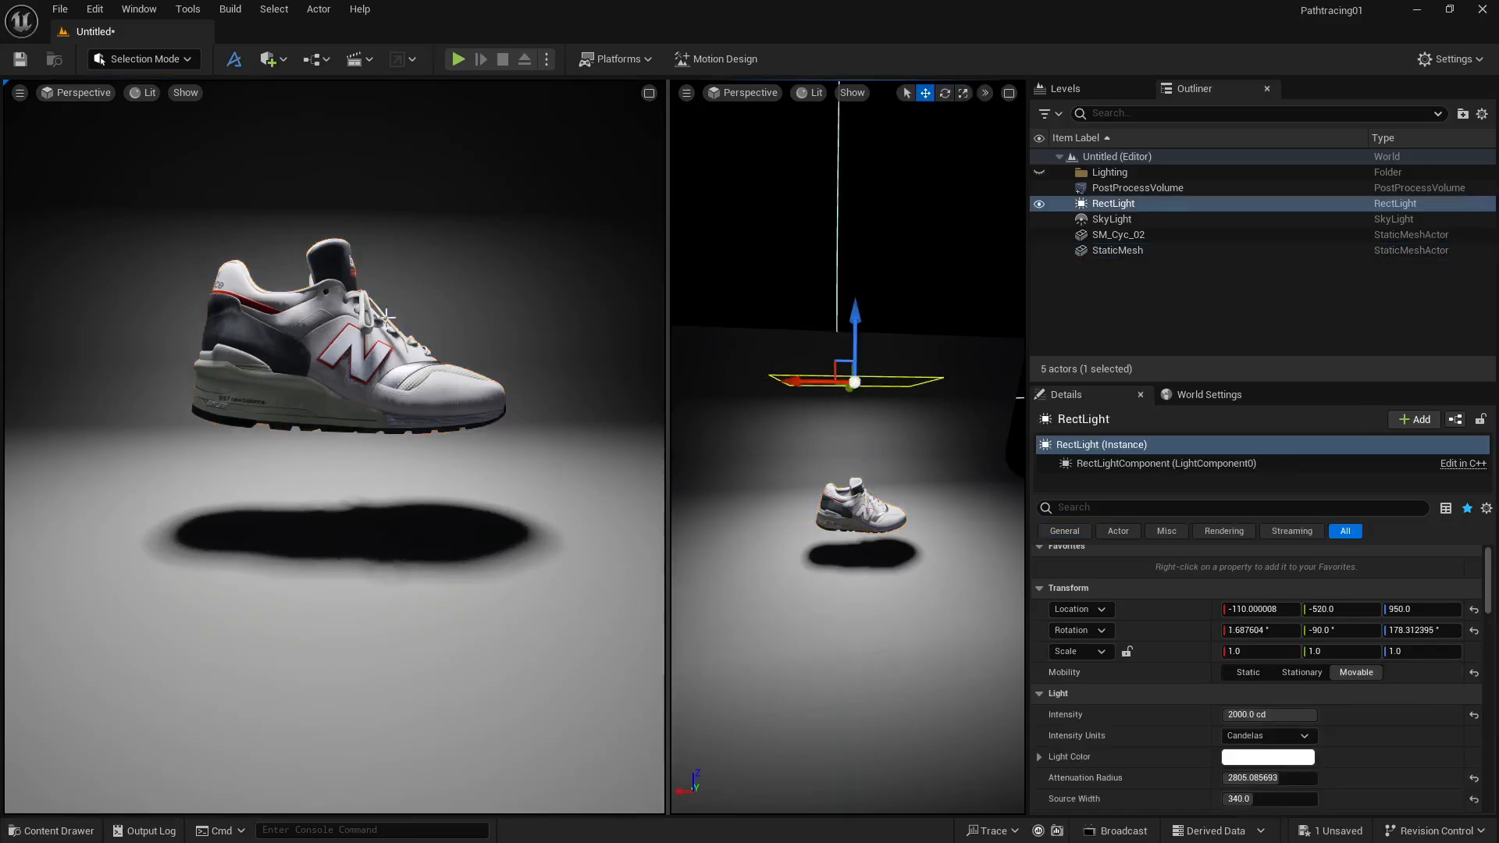
click(1246, 715)
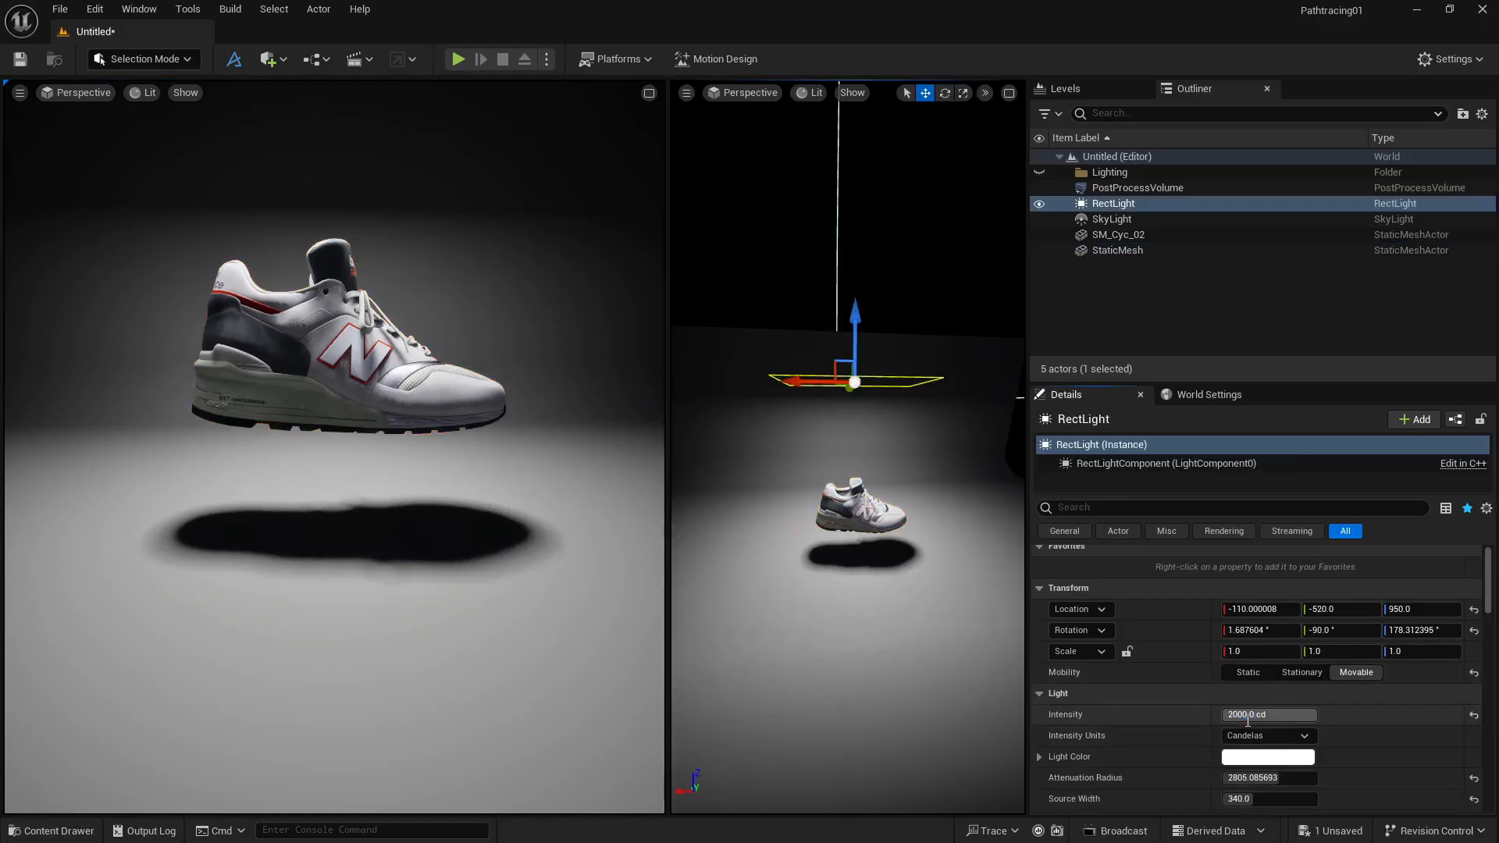
text(1000)
key(Return)
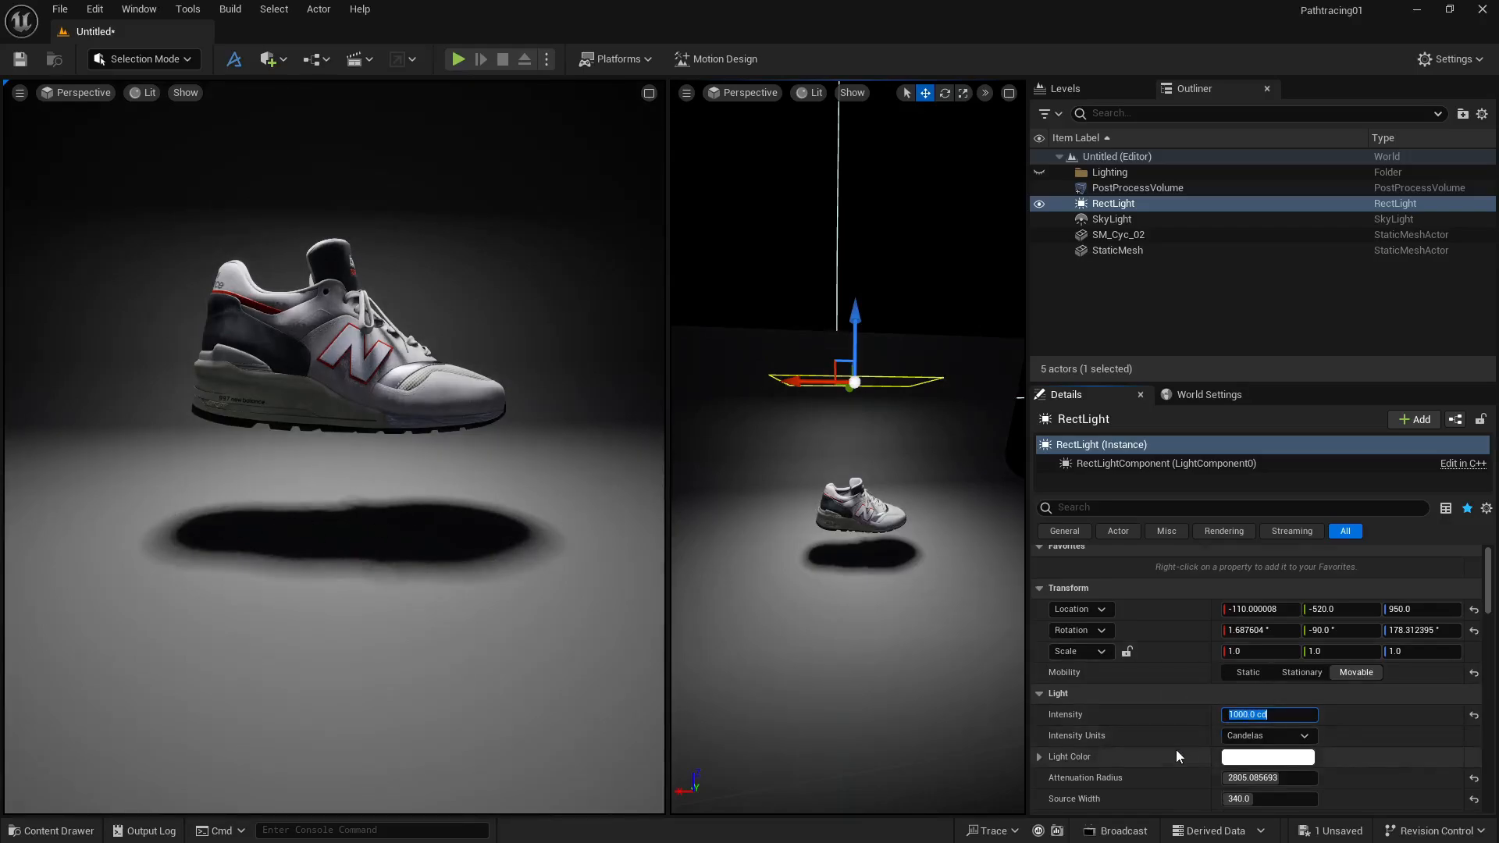
scroll(1176, 749, down, 2)
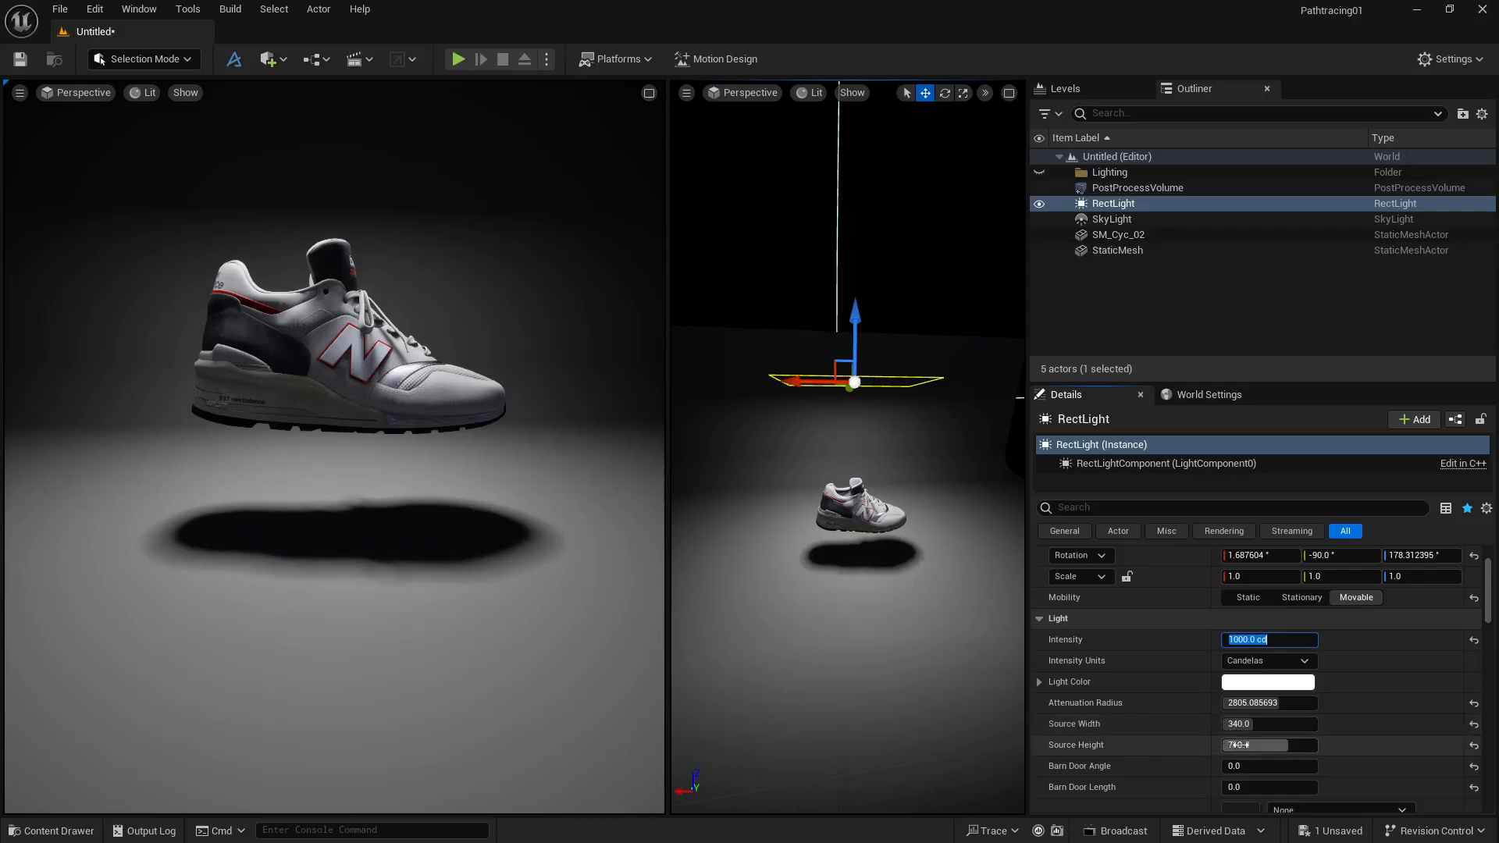
scroll(1132, 742, down, 3)
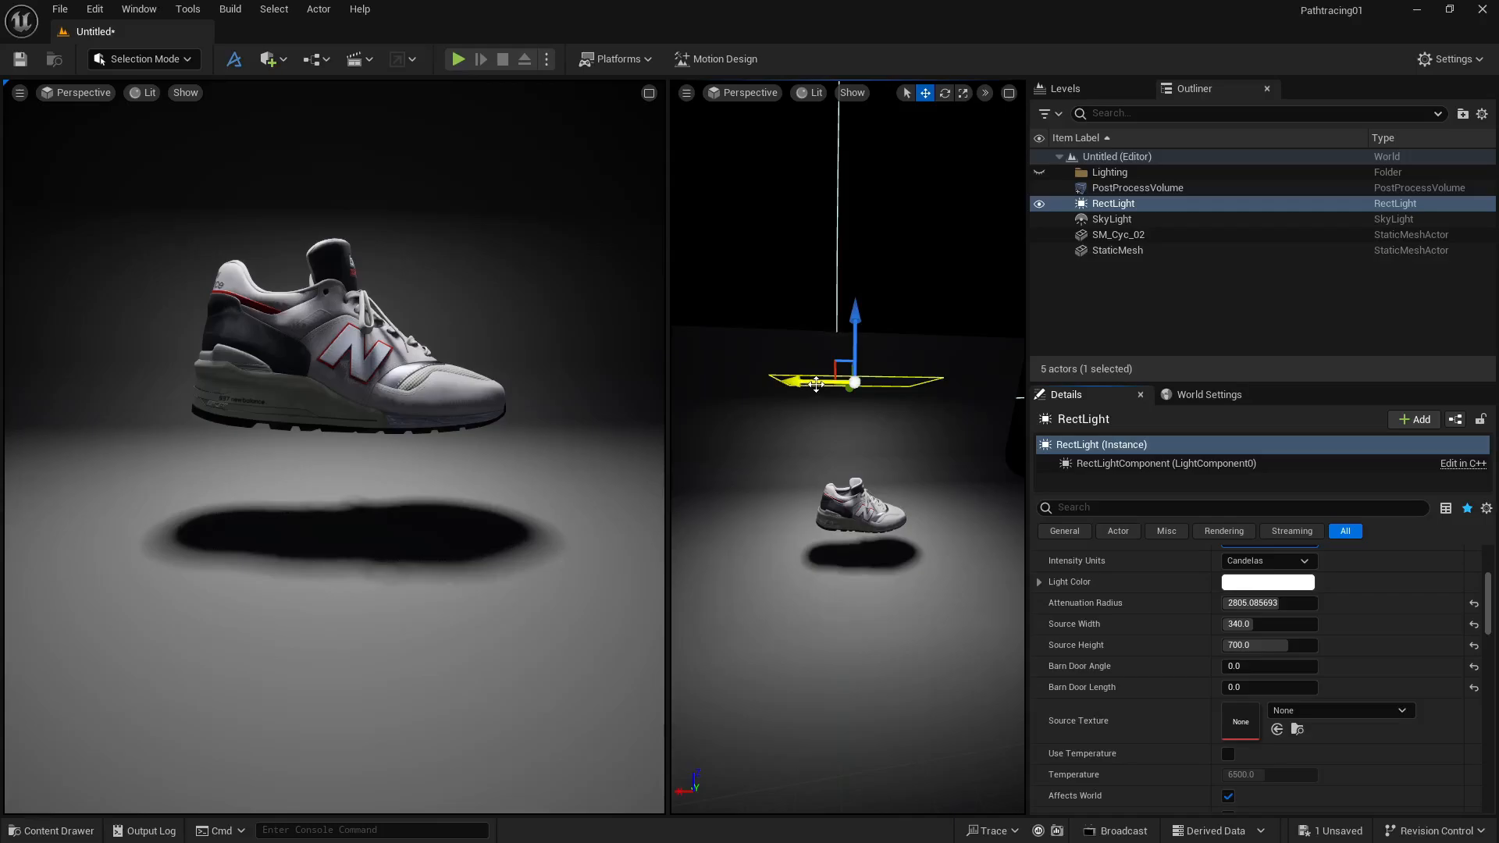
Step: Duplicate the RectLight along X to about 500 and rotate the copy to -40° so it faces the shoe
alt+drag(815, 384, 737, 459)
key(e)
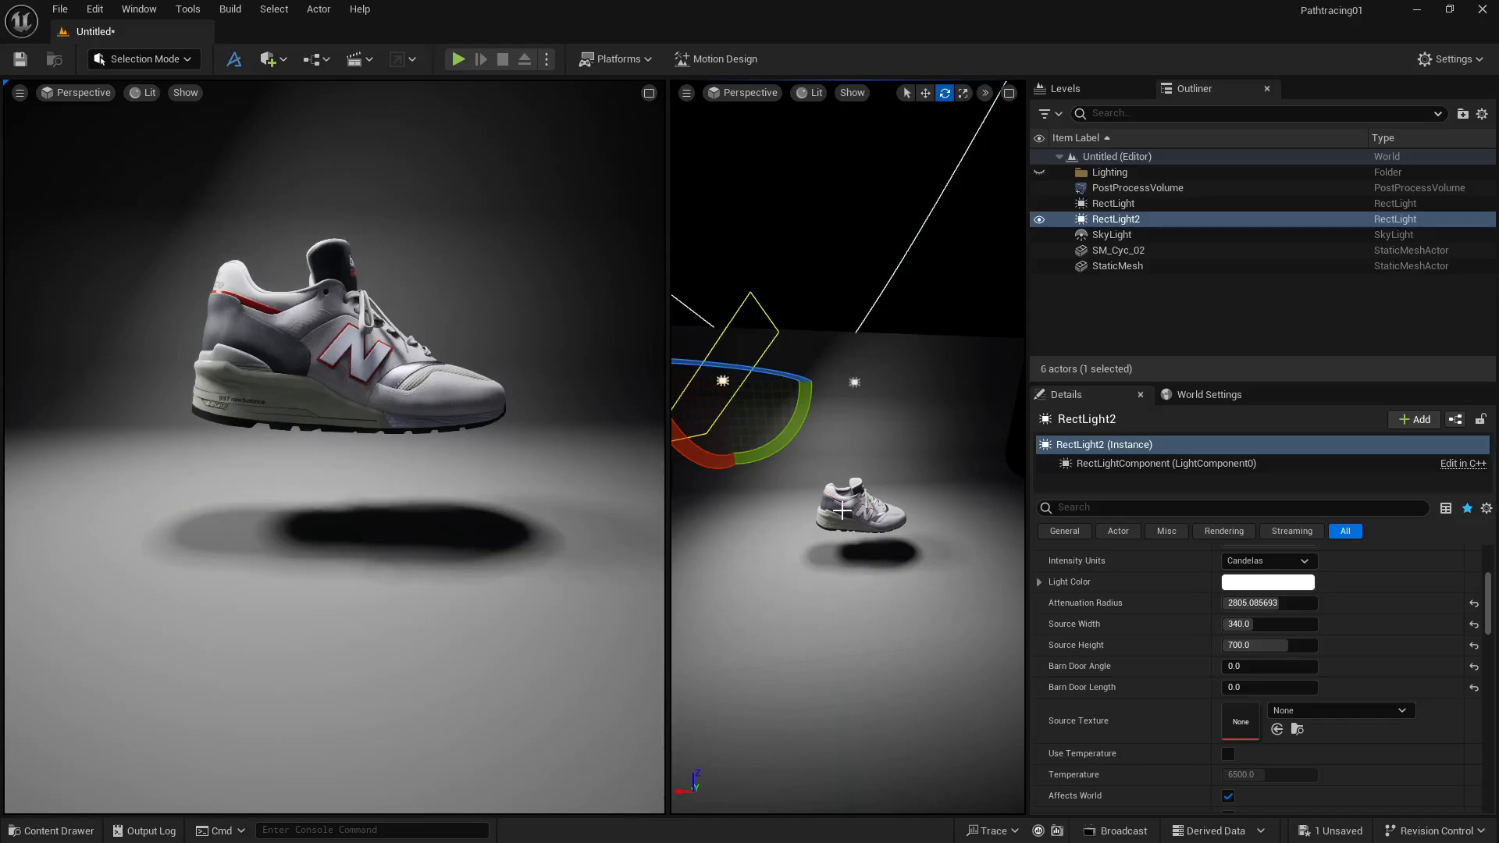
Step: Assign RectLight2 to lighting channel 1 only, with channel 0 disabled
click(1116, 505)
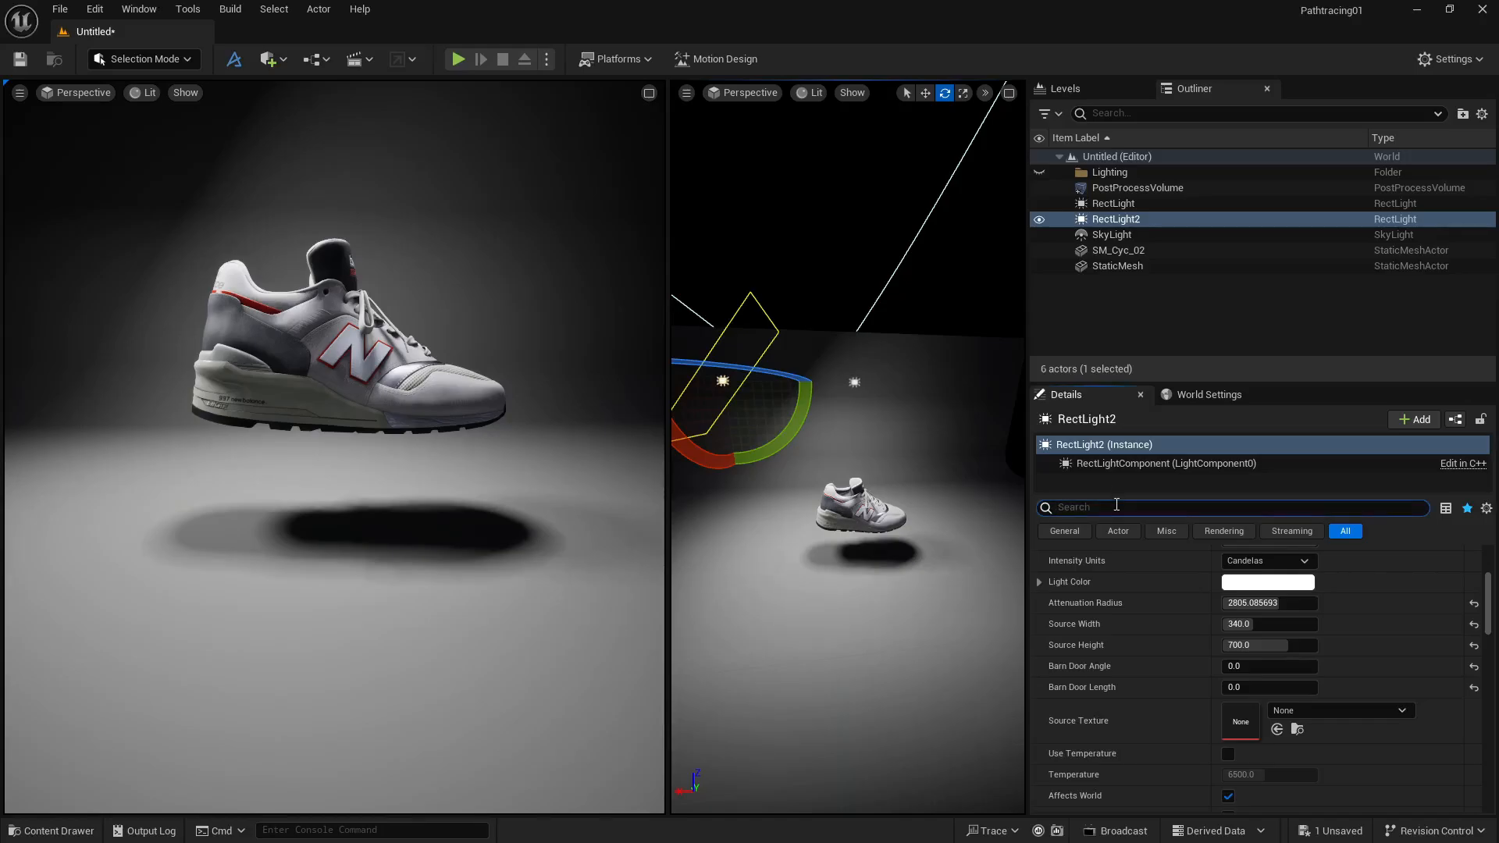
text(lightin)
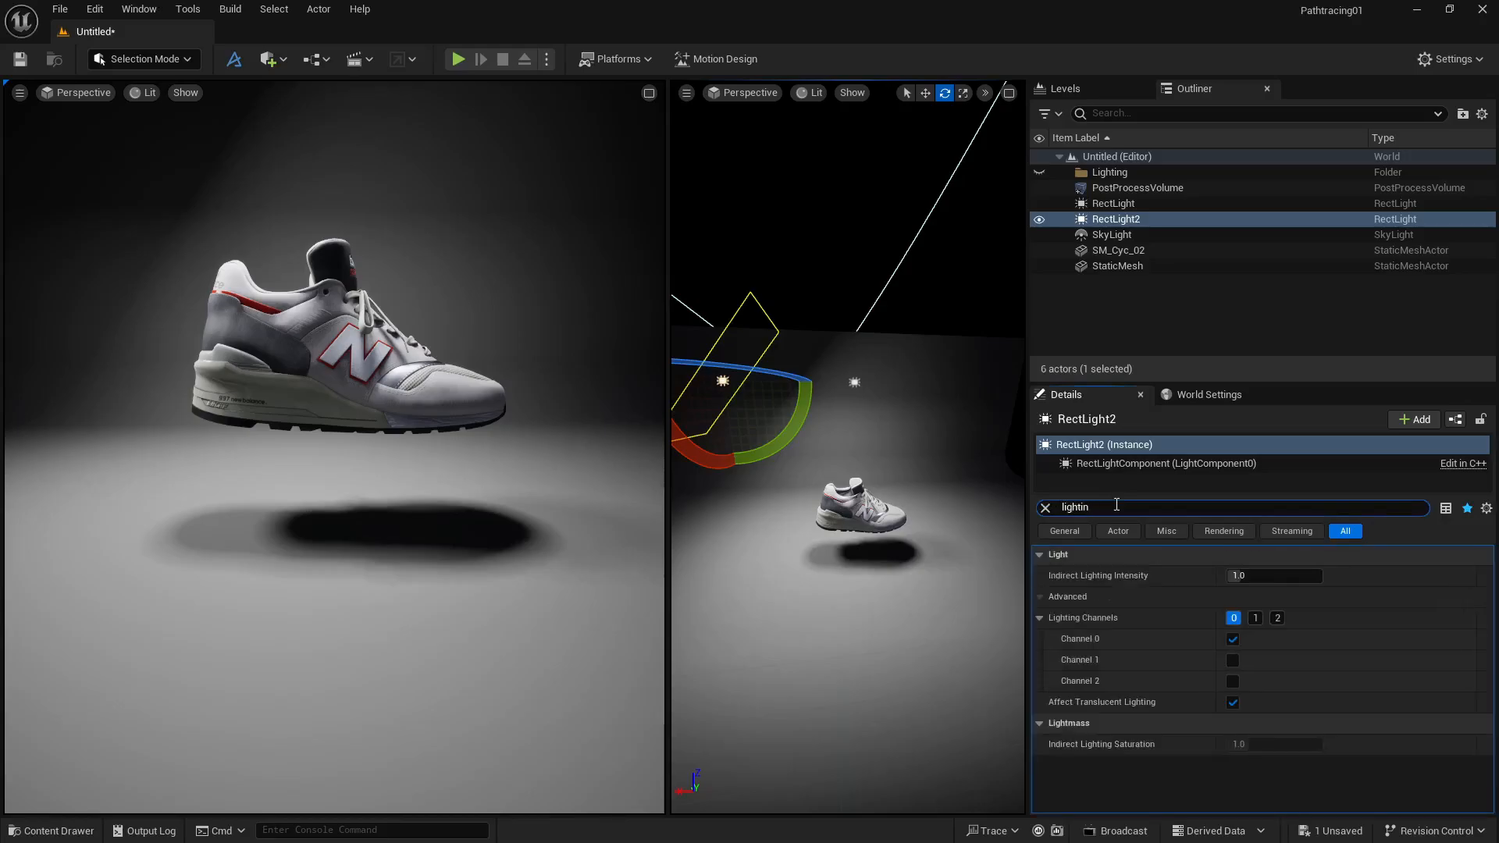
click(1256, 619)
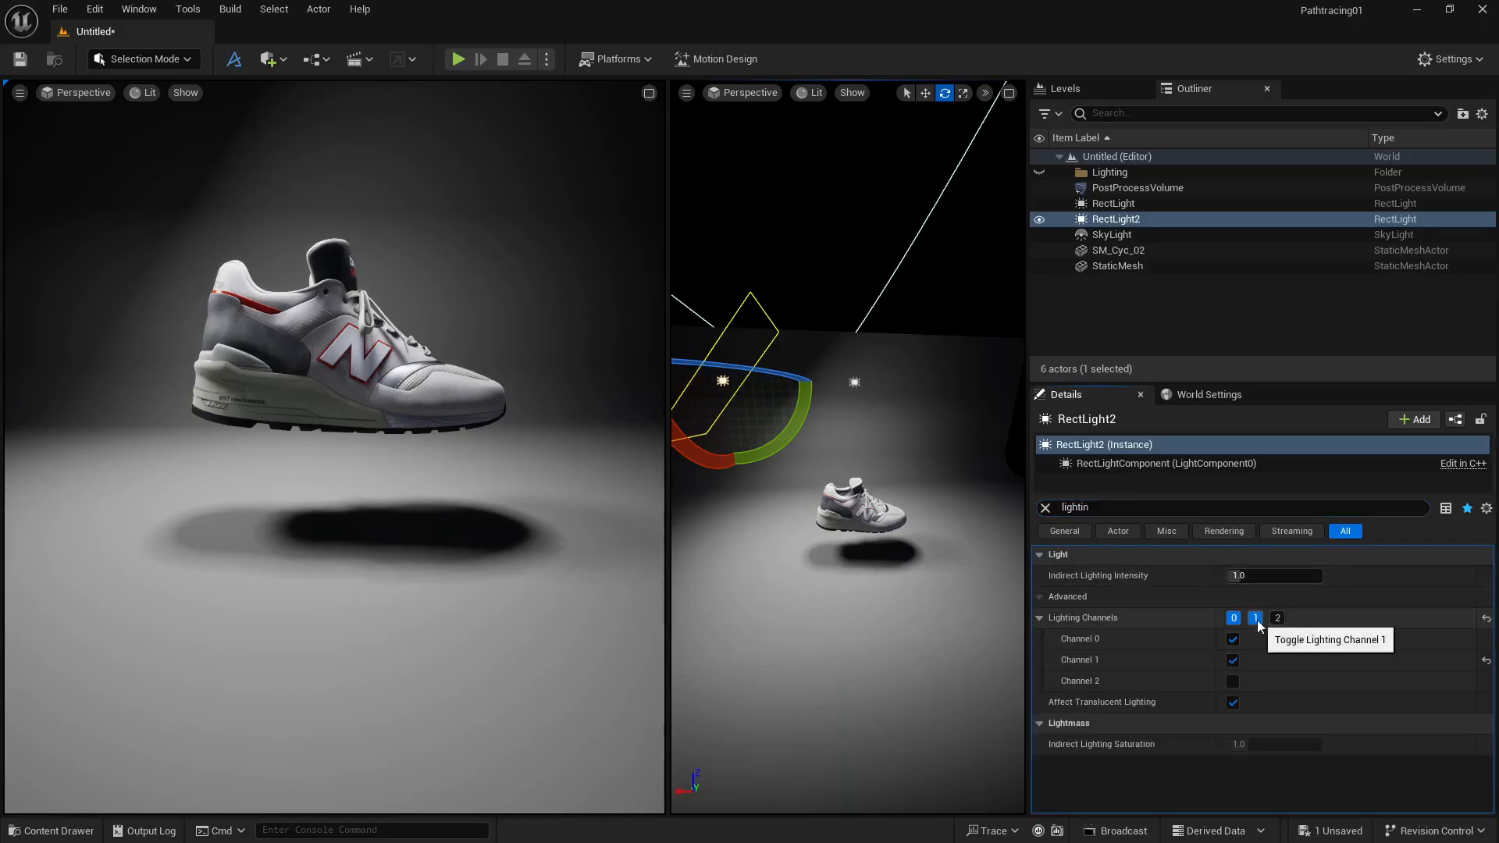
click(1234, 621)
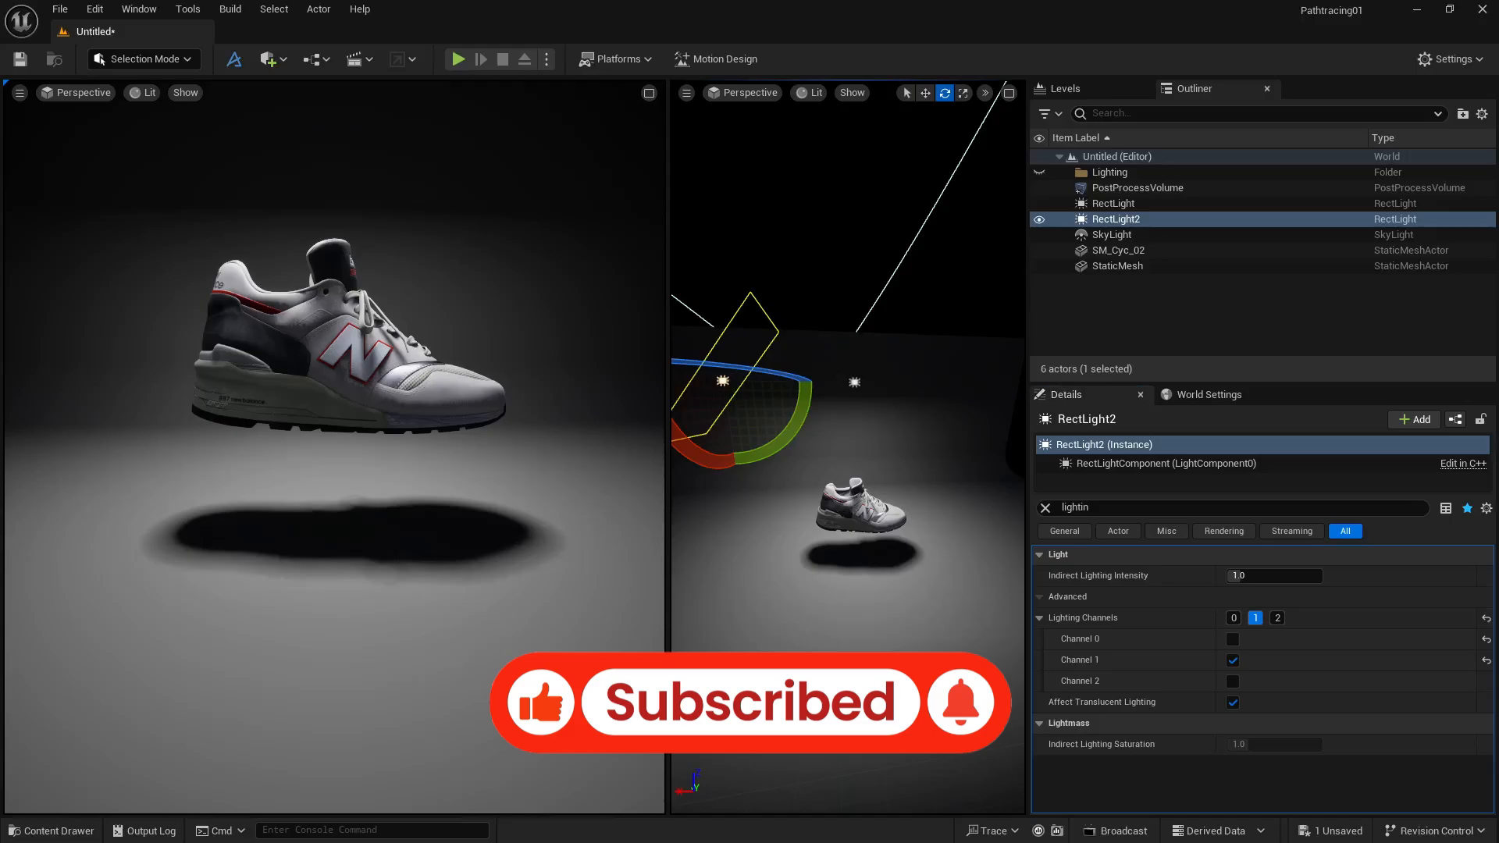
Step: Enable lighting channel 1 on the shoe mesh in addition to channel 0
click(847, 509)
scroll(1164, 687, down, 5)
scroll(1164, 687, down, 5)
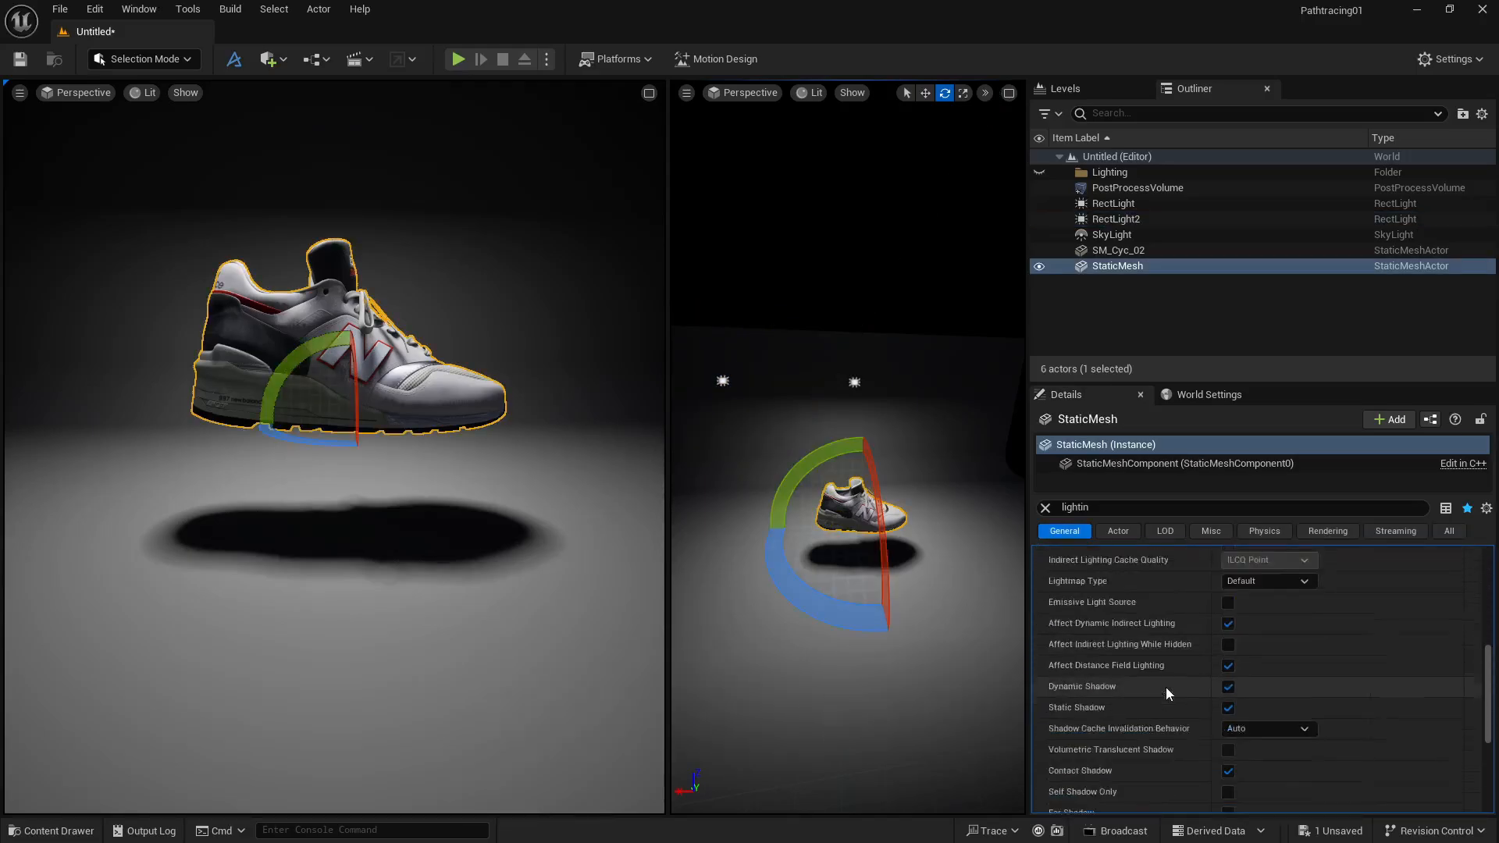
scroll(1103, 652, up, 5)
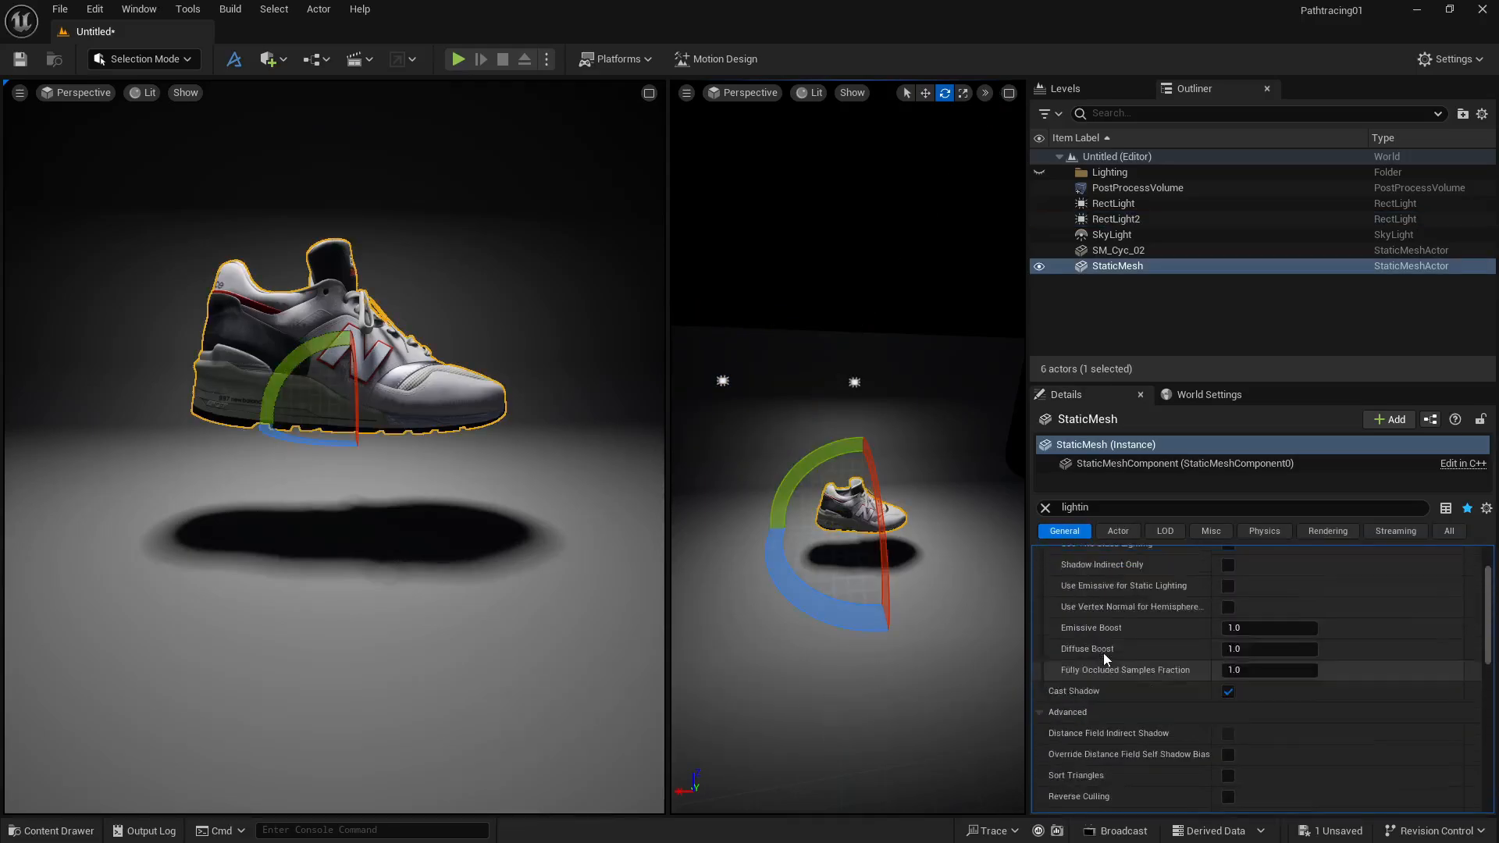
click(1112, 508)
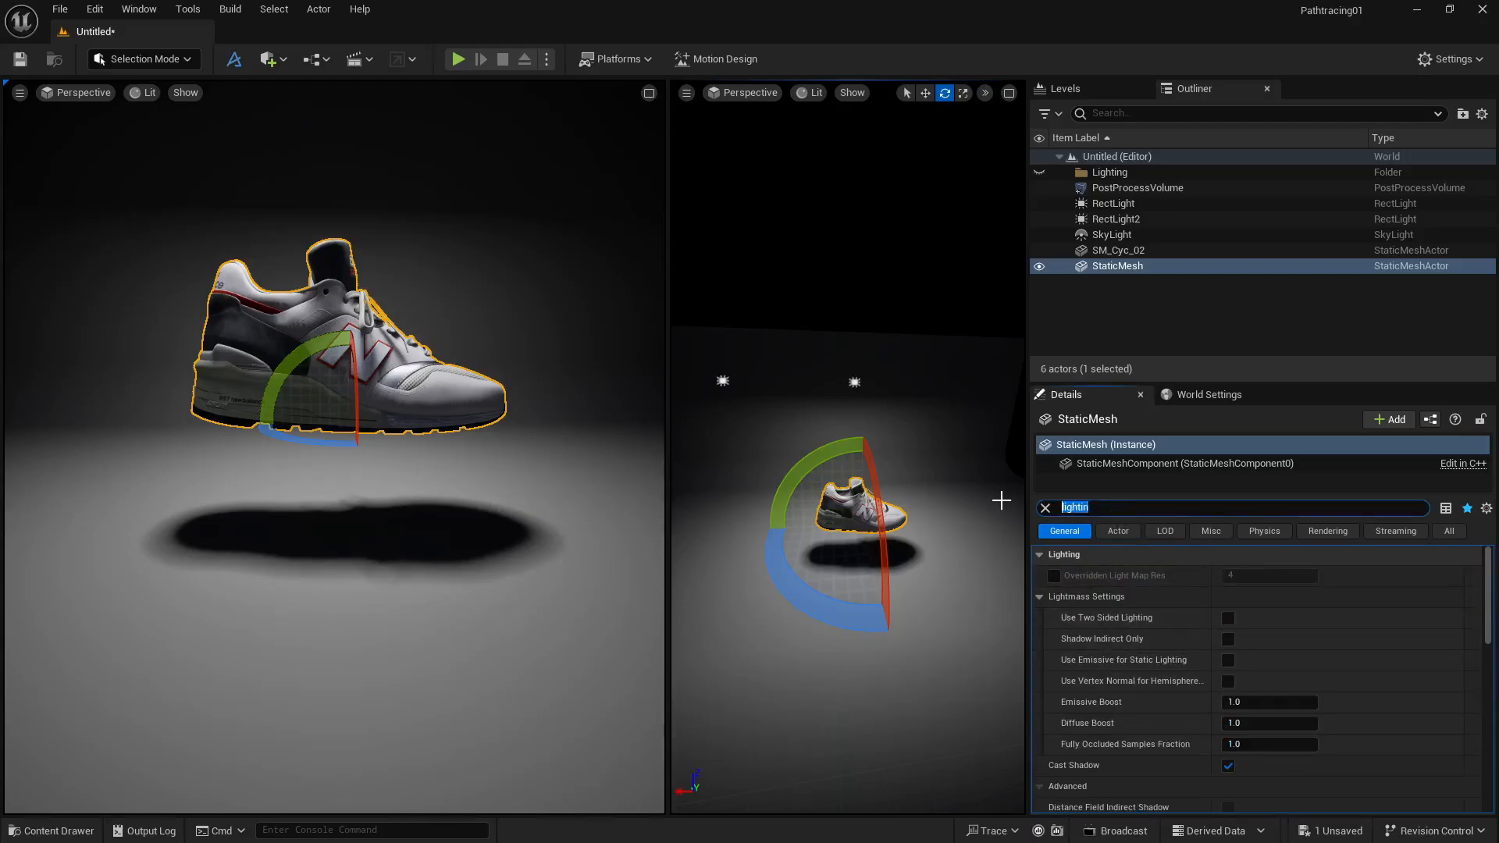
text(channe)
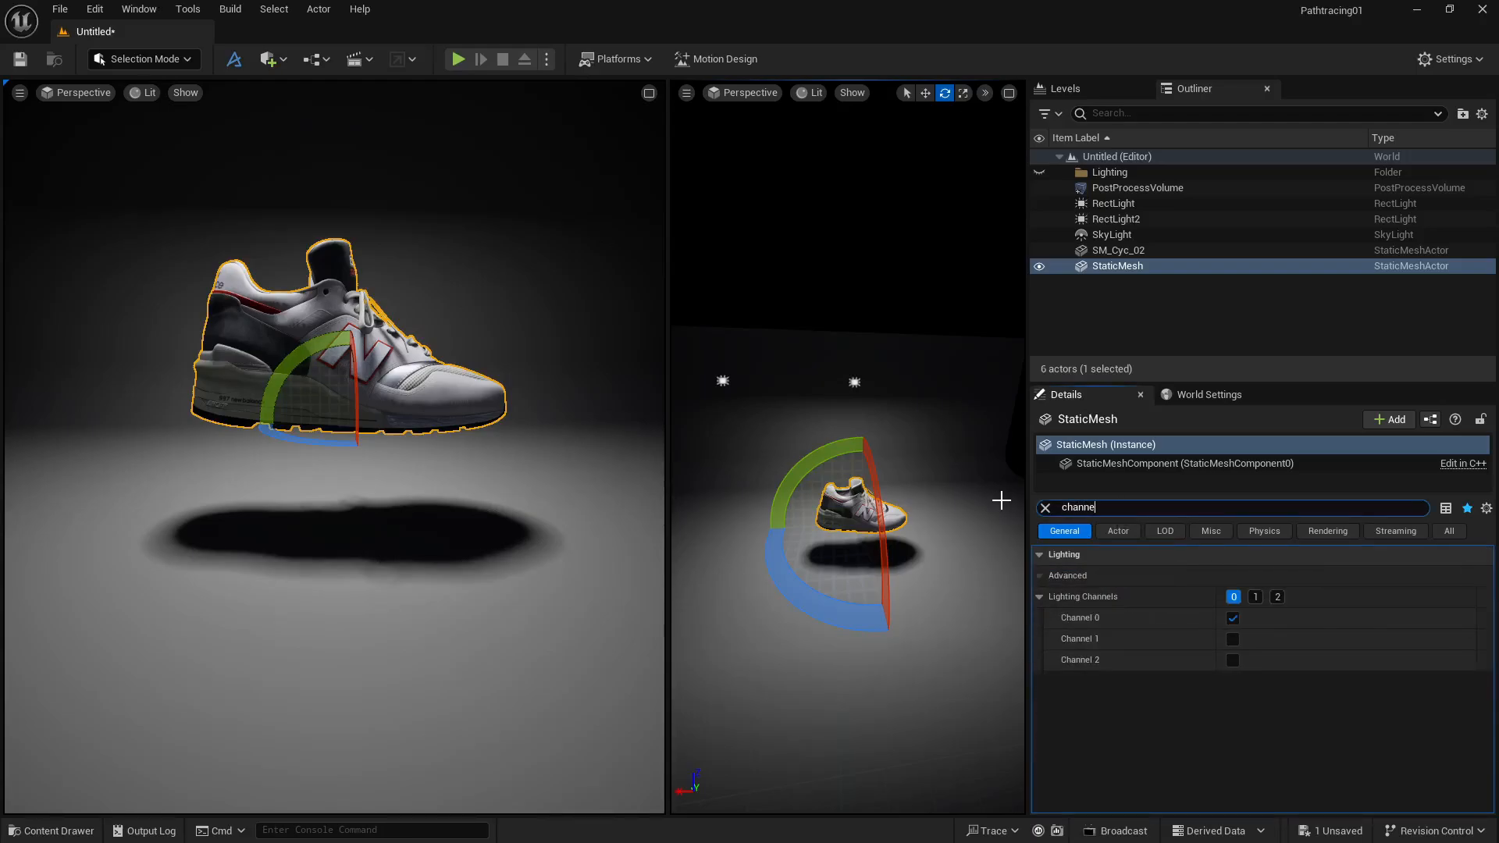
click(1254, 597)
click(1254, 598)
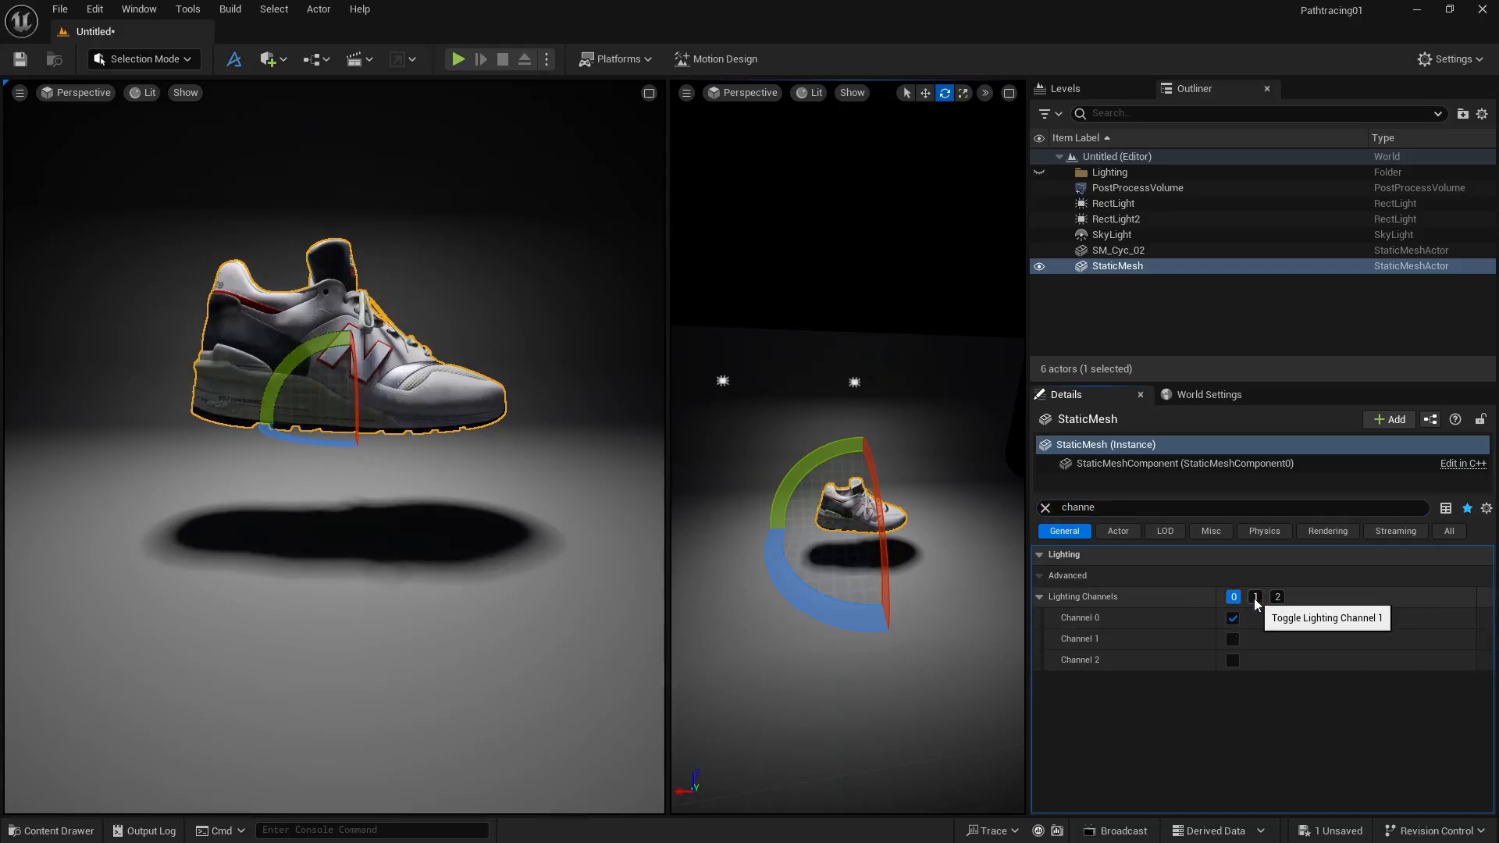
click(1253, 598)
click(1253, 598)
click(1253, 598)
click(1254, 598)
click(1253, 598)
click(1254, 598)
click(1254, 598)
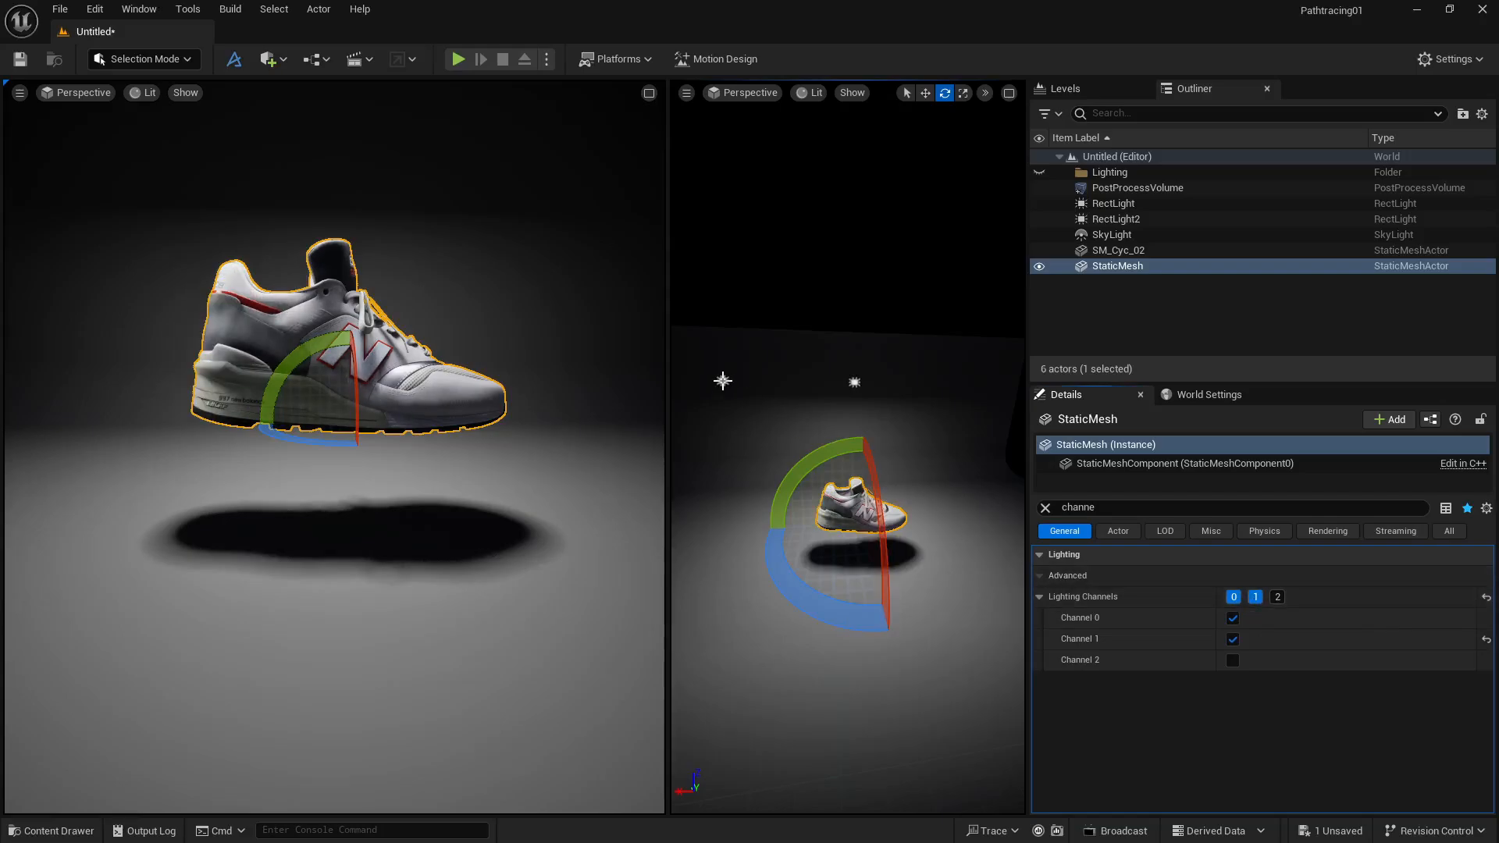
Step: Clear the property filter on RectLight2 and toggle the light's visibility to compare its effect on the shoe
click(720, 381)
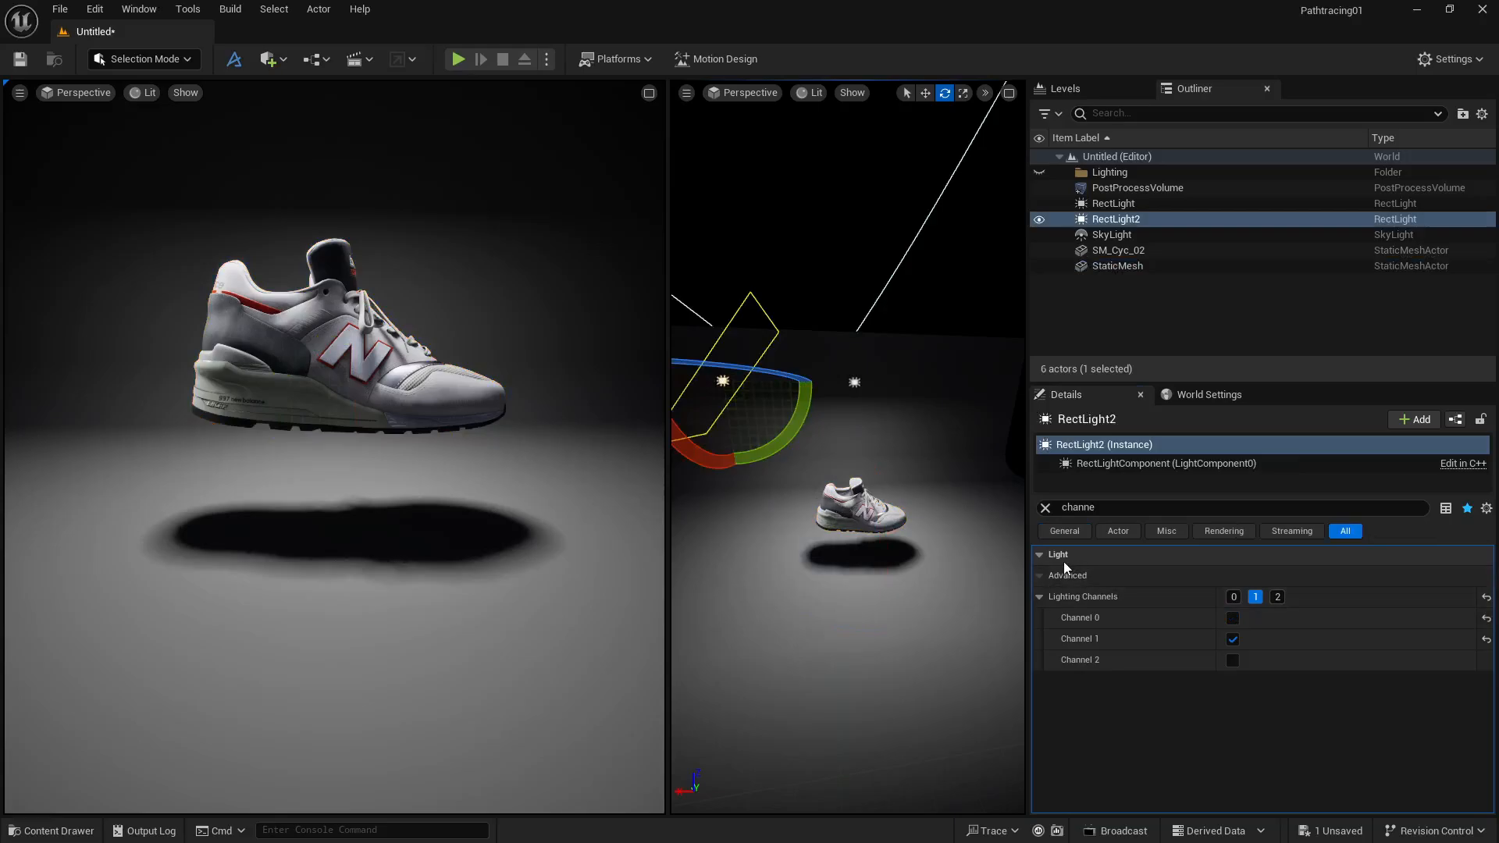
click(1045, 508)
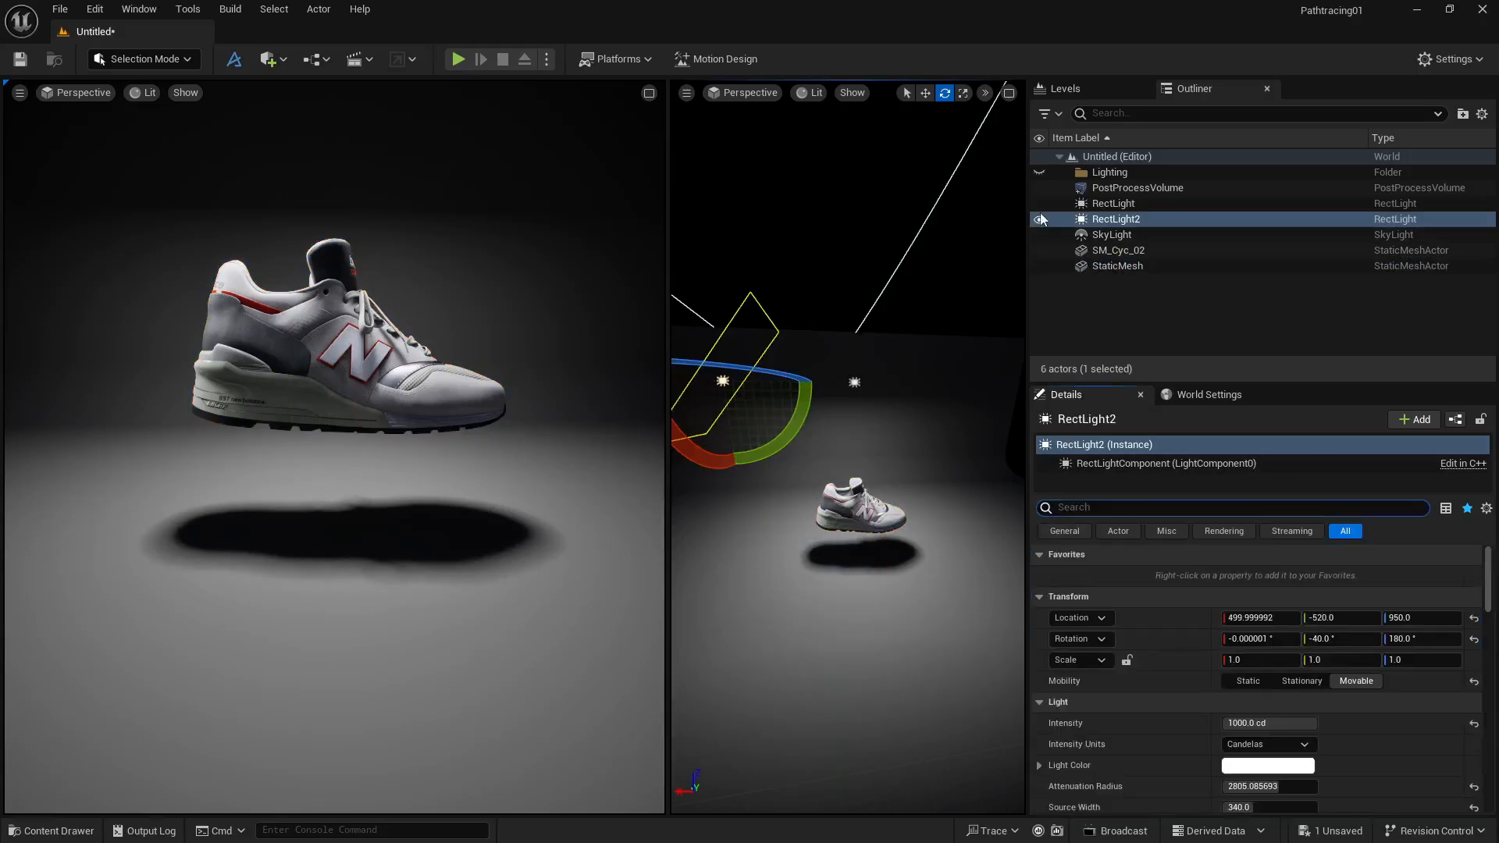
click(1039, 221)
click(1039, 221)
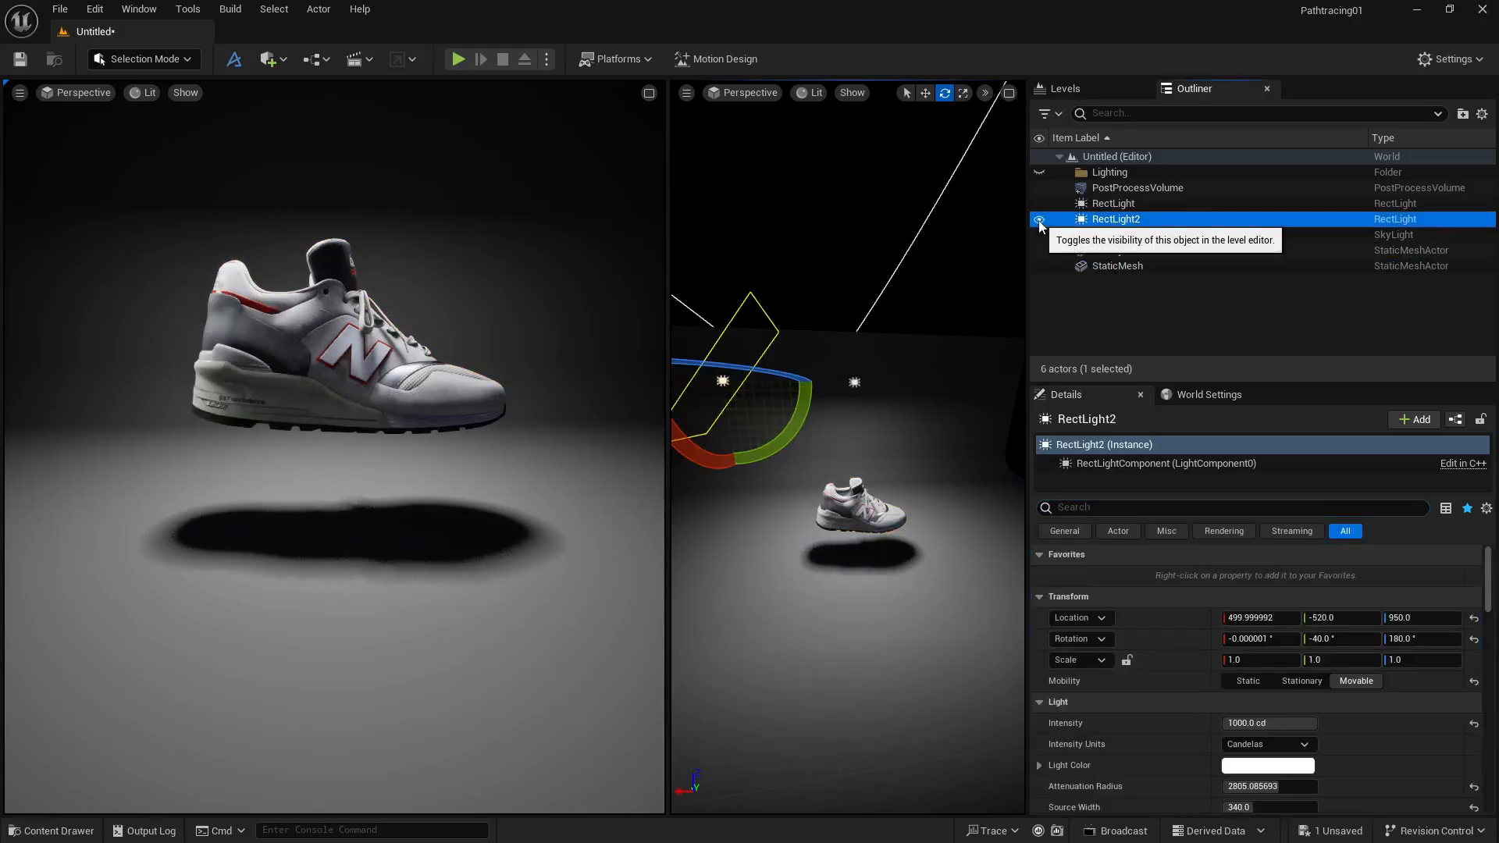
click(1039, 220)
click(1039, 221)
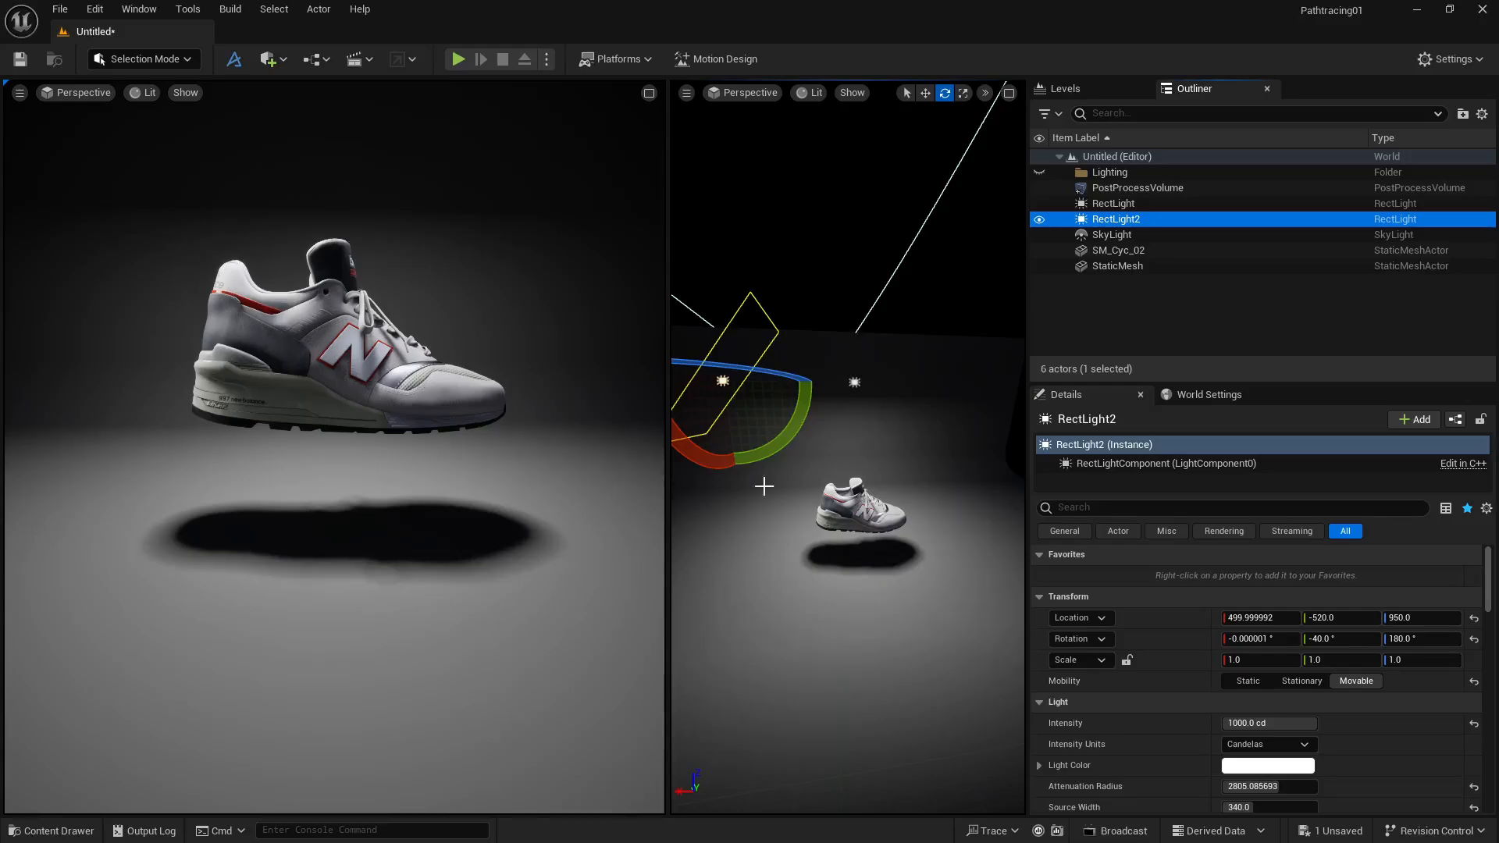
Step: Shrink RectLight2's attenuation radius to about 786 and move the light inward and down, closer to the shoe
scroll(1177, 738, down, 3)
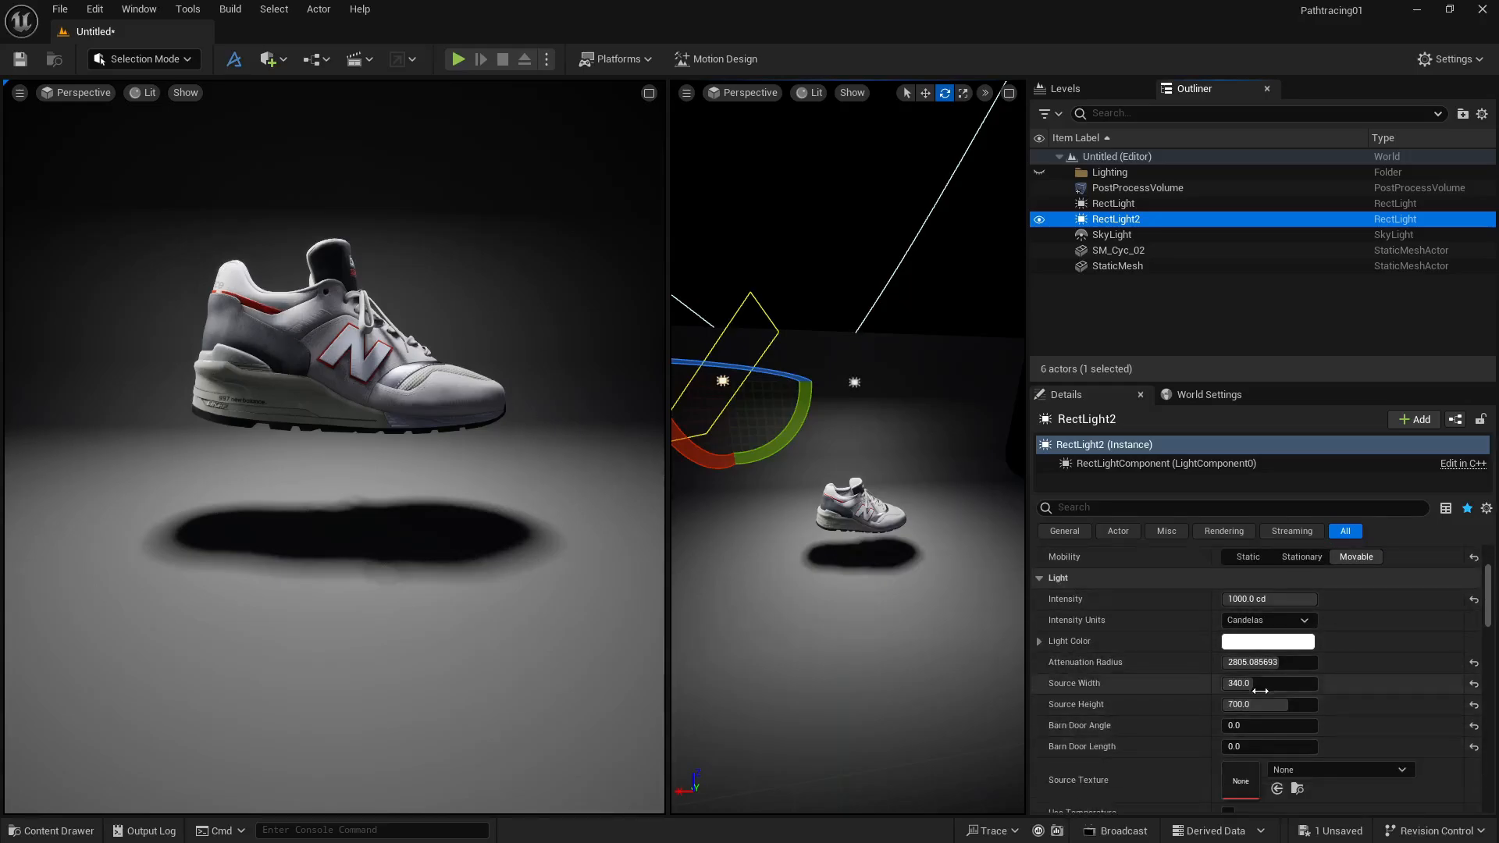
drag(1257, 662, 1210, 662)
key(w)
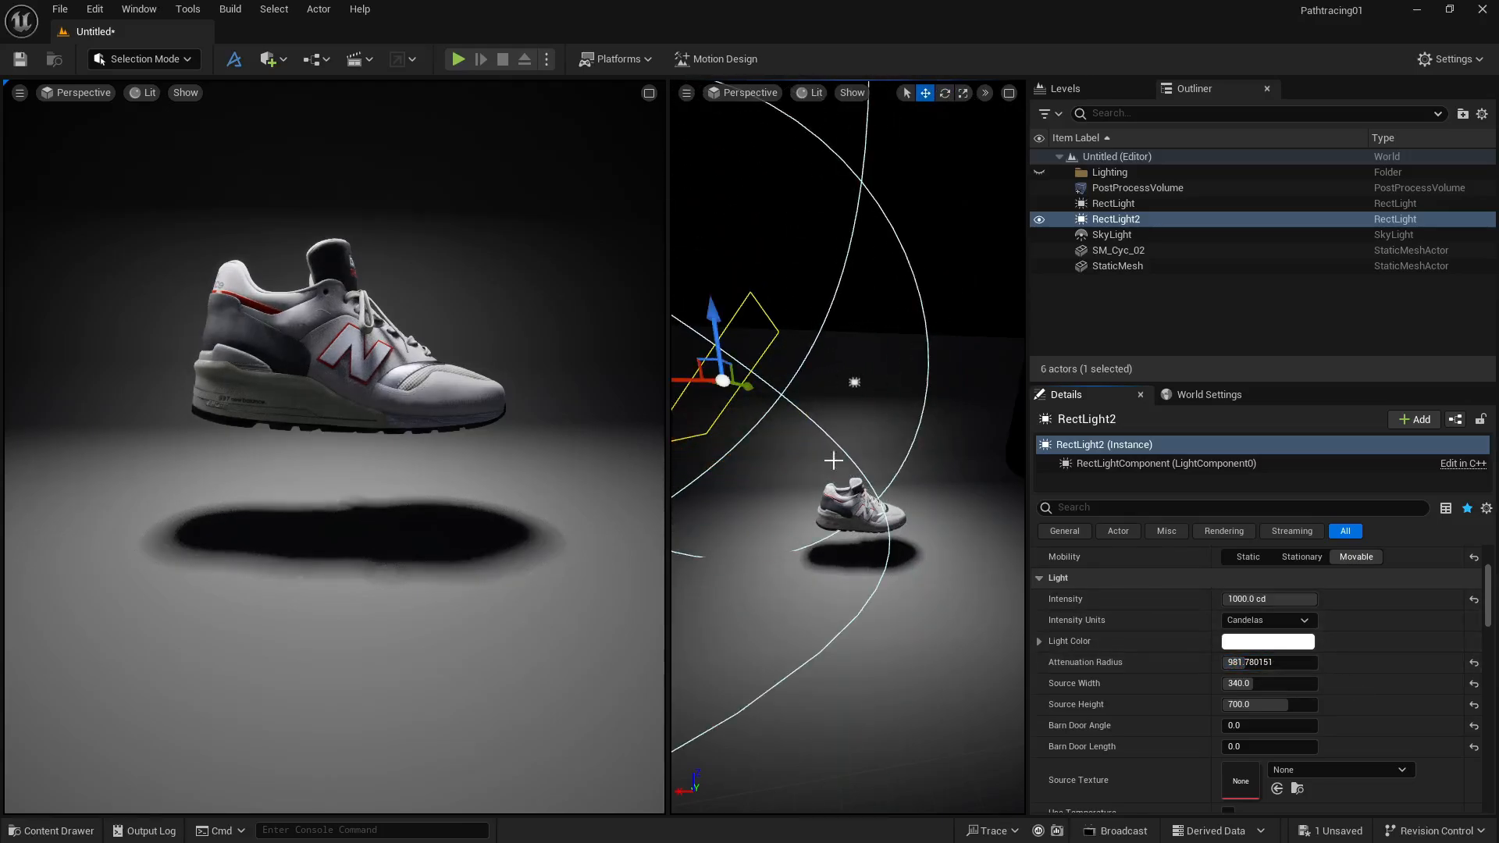
drag(702, 380, 762, 390)
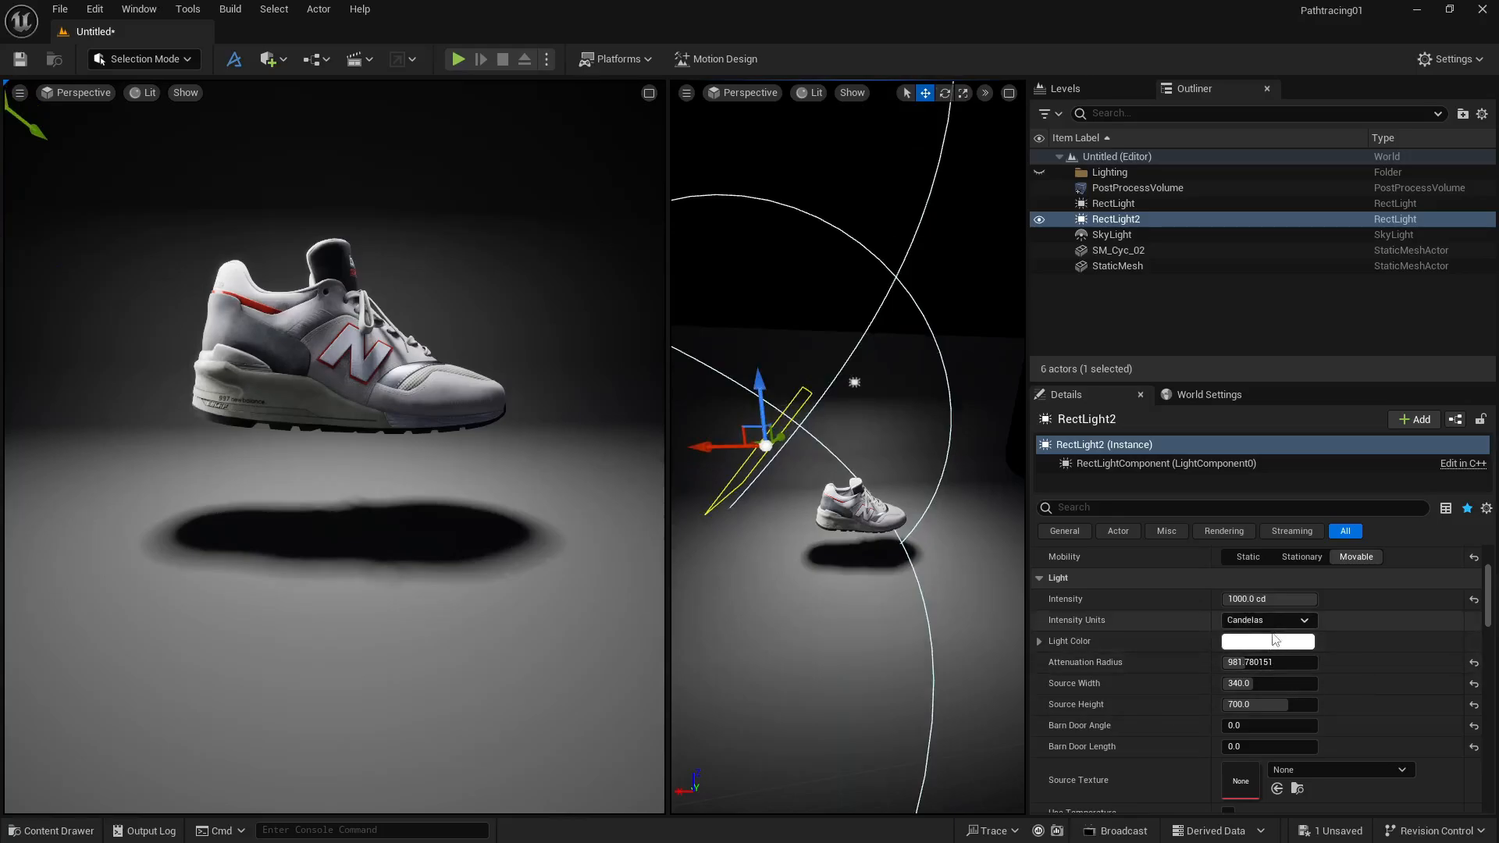
mouse_move(1256, 665)
mouse_down()
mouse_move(1216, 665)
mouse_move(1247, 662)
mouse_up()
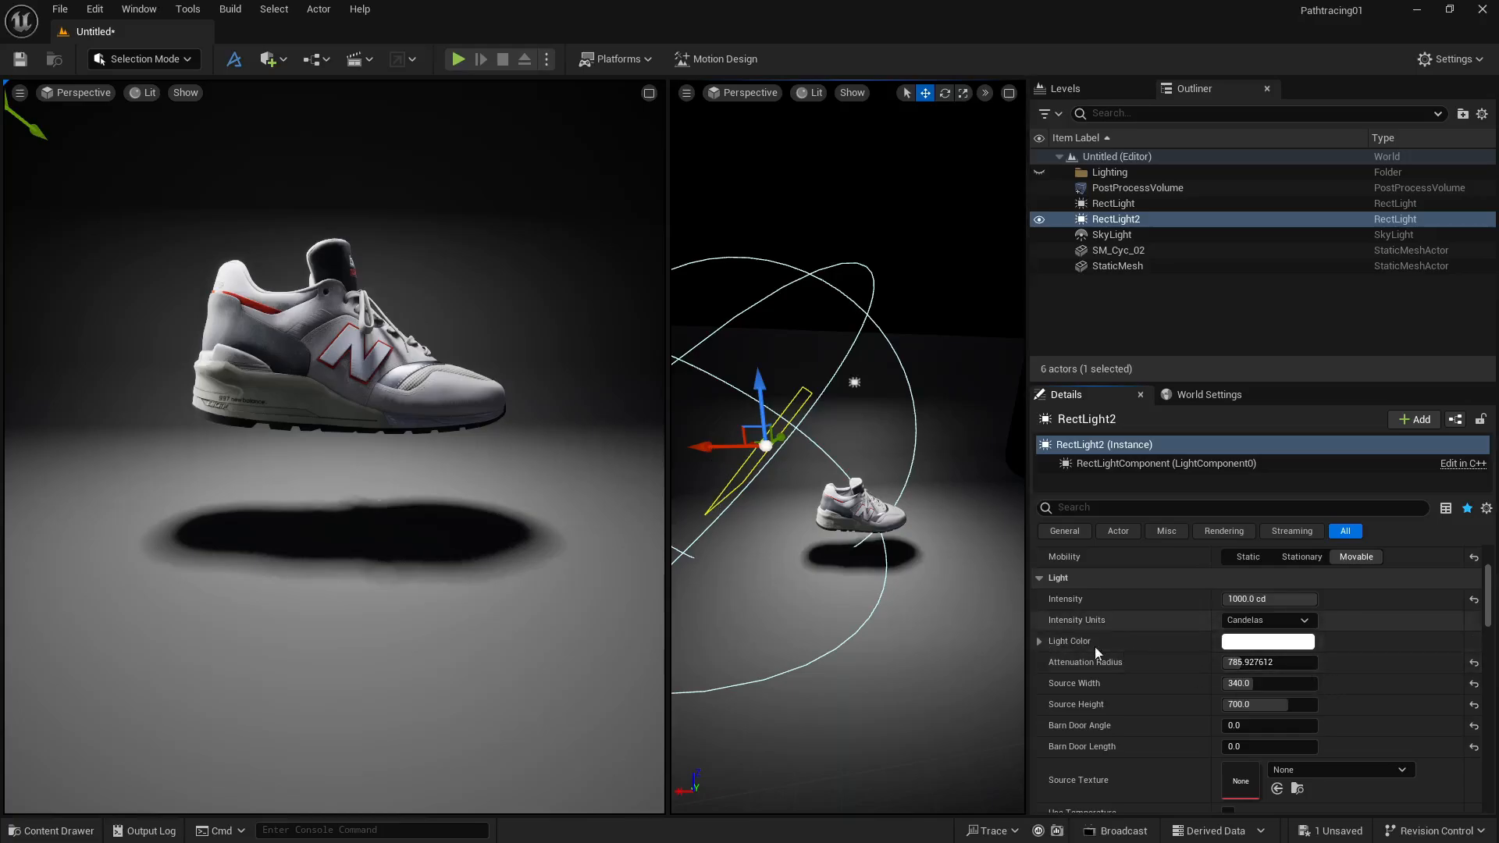
Step: Set RectLight2's intensity to 1300 cd
click(1252, 598)
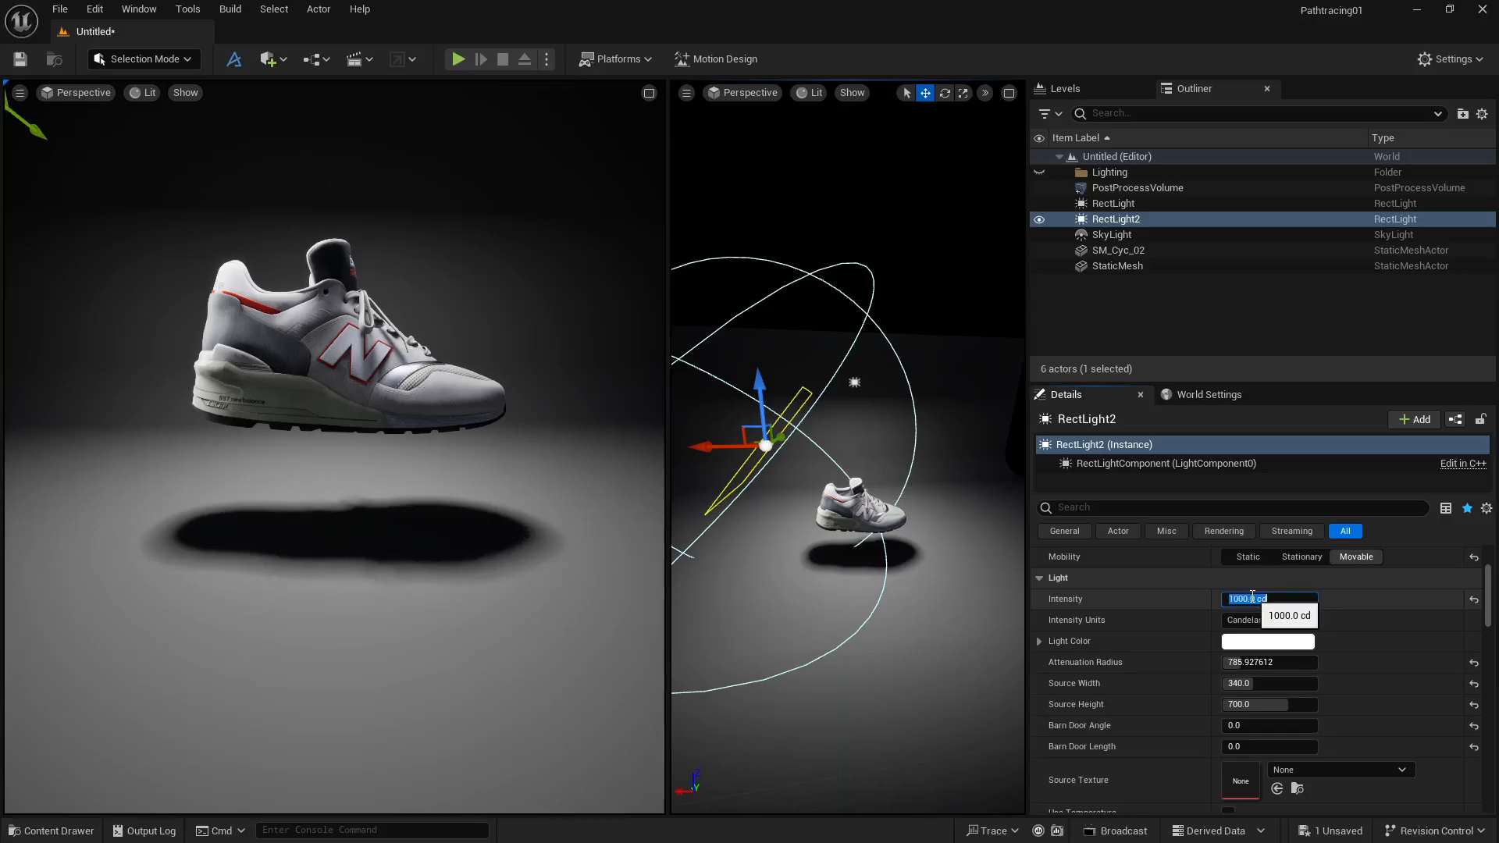
text(1300)
key(Return)
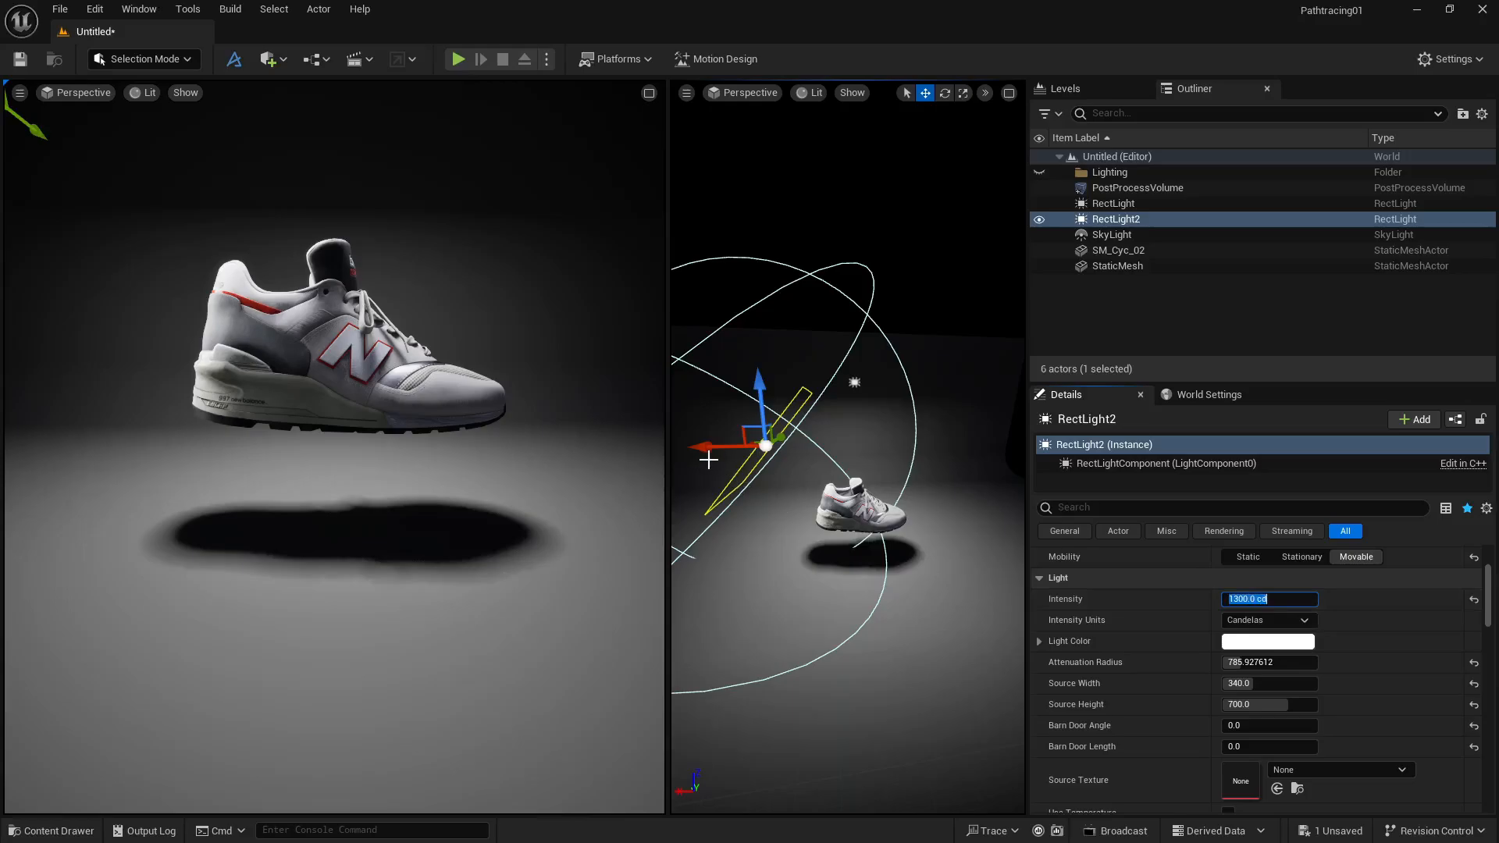
Step: Duplicate RectLight2 across the shoe to about X -720 and rotate the copy to -30° so it faces the shoe
shift+drag(708, 447, 857, 450)
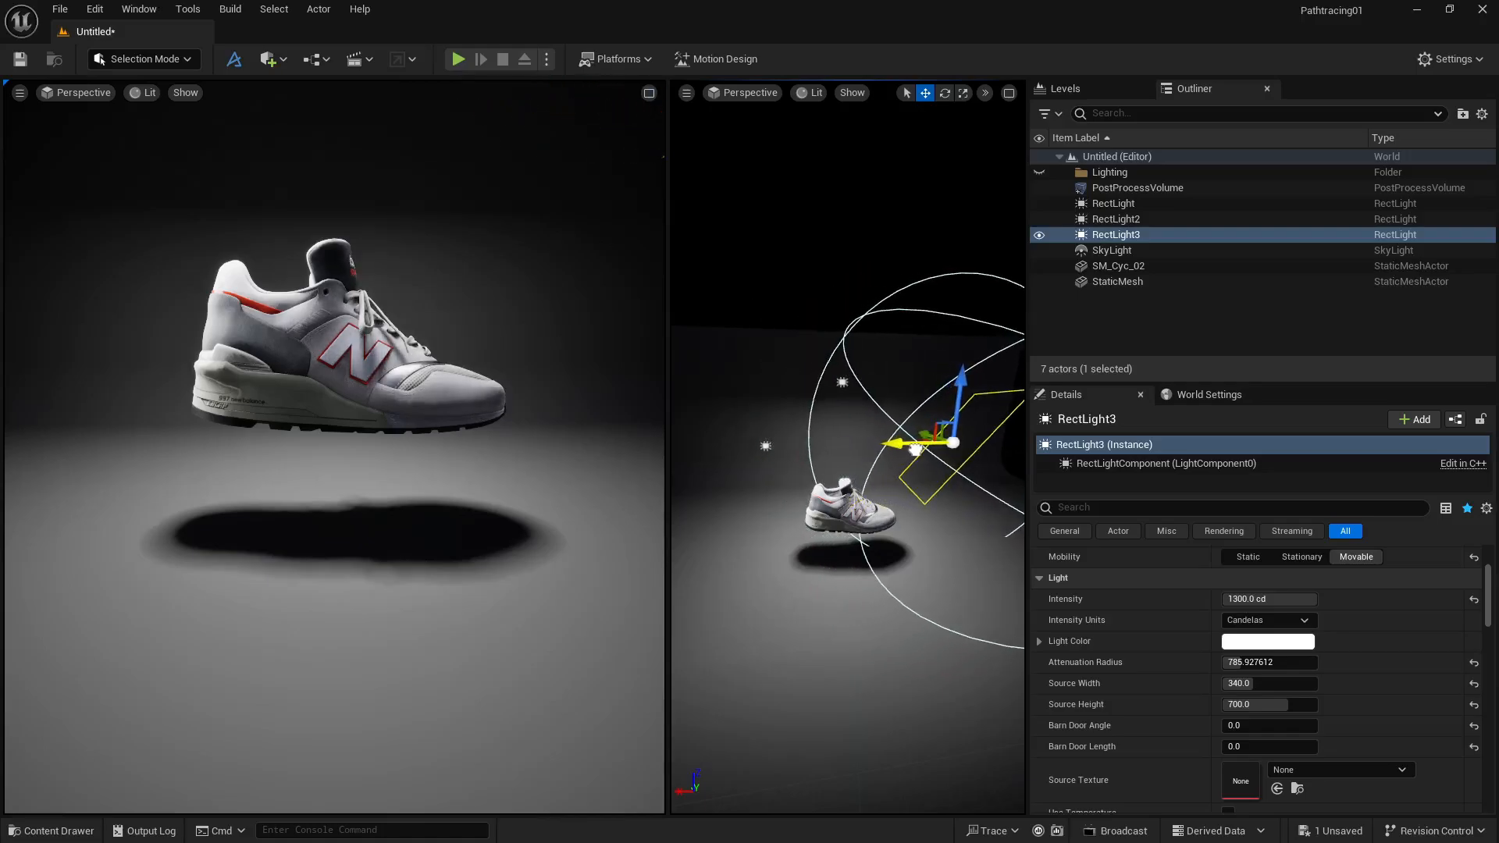
key(e)
drag(906, 450, 999, 346)
Step: Reduce RectLight2's source width to 172 and its source height to about 204
click(766, 446)
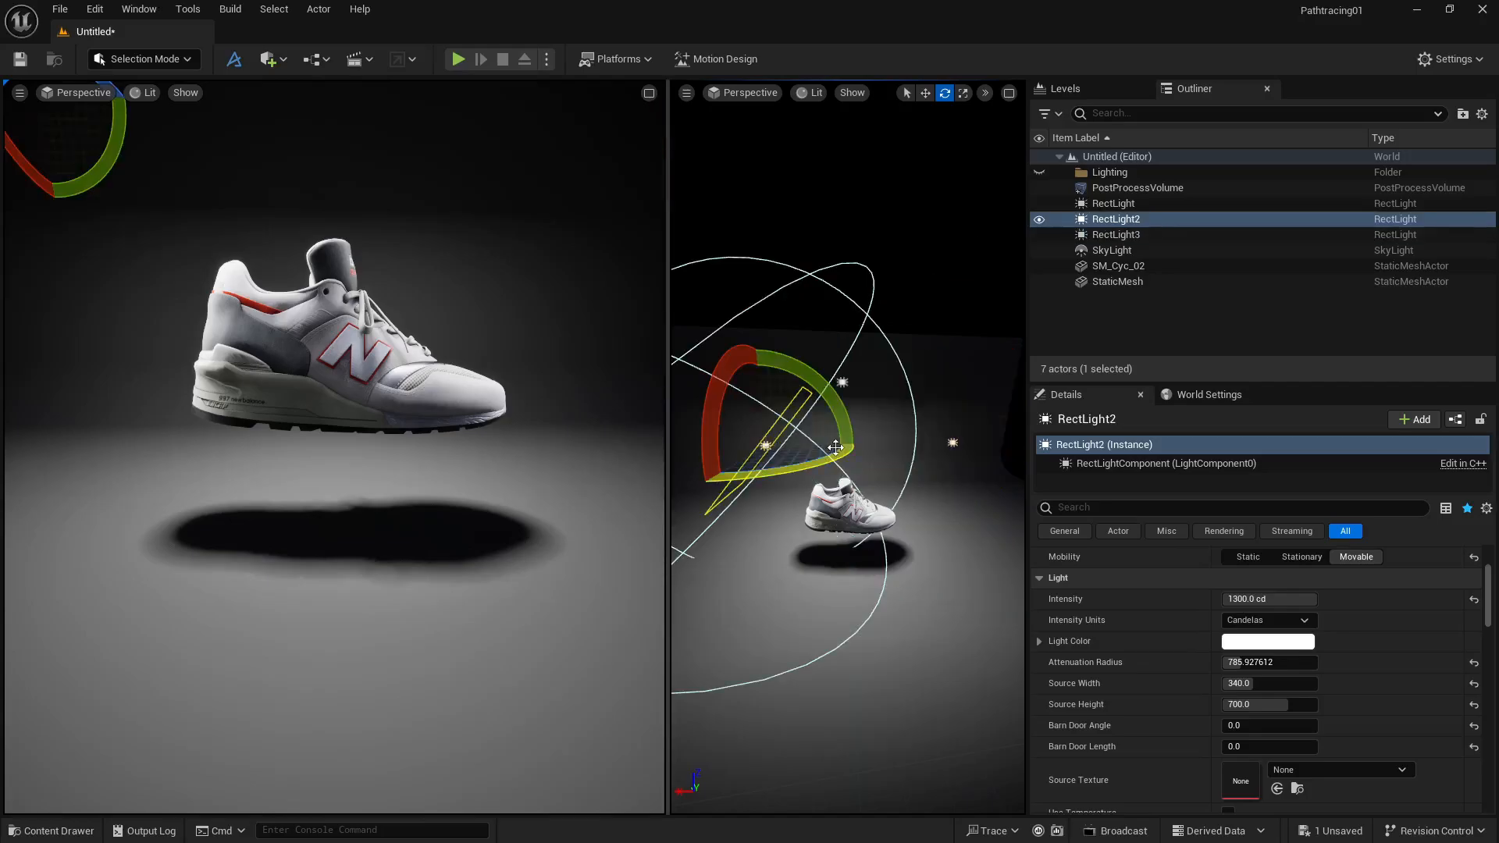
drag(1267, 685, 1231, 707)
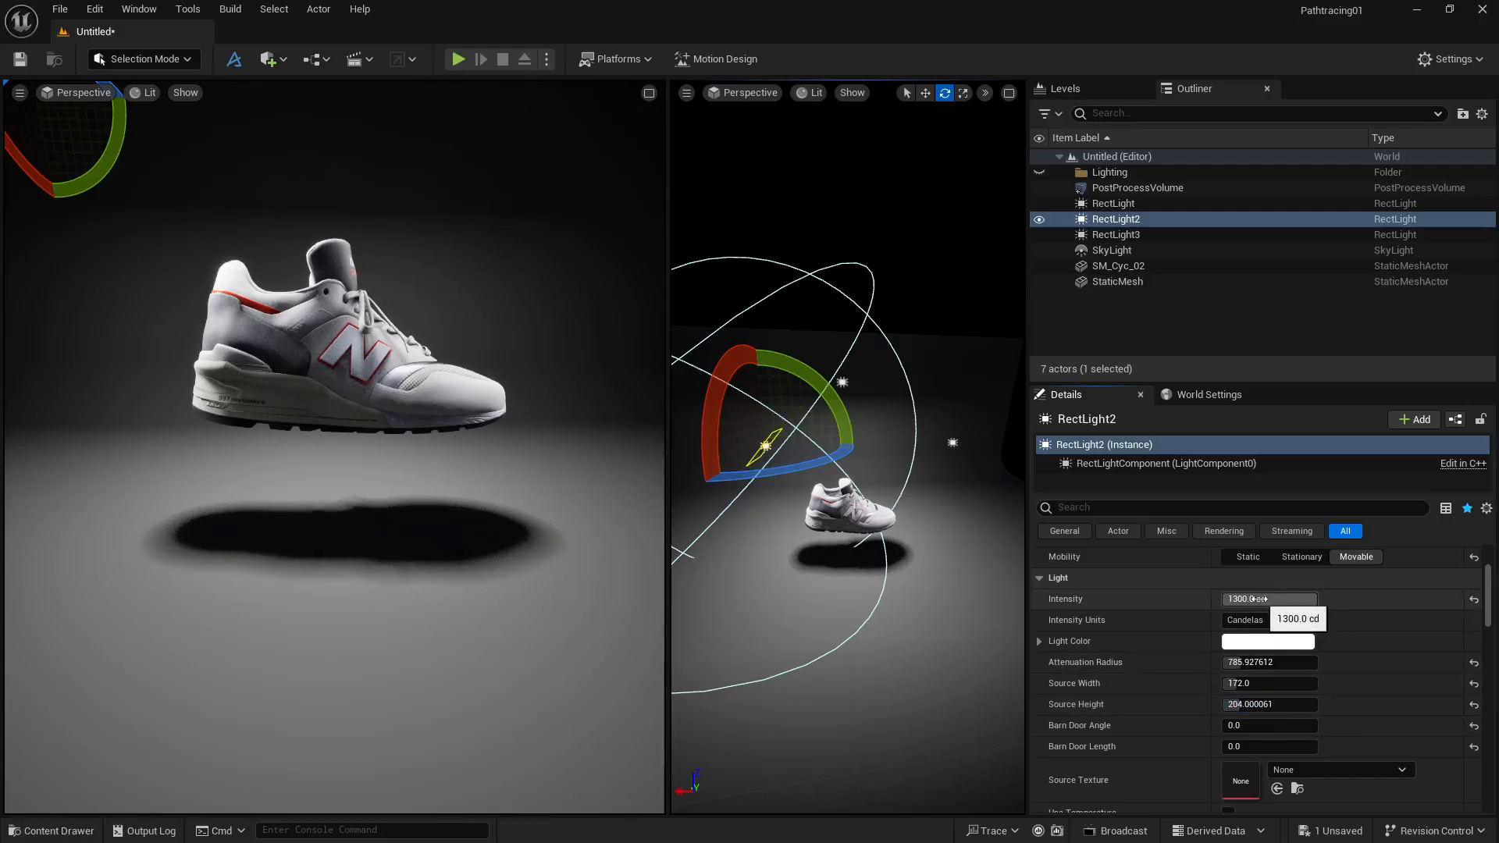
Step: Set the overhead RectLight's intensity to 700 cd and RectLight2's intensity to 1200 cd
click(844, 378)
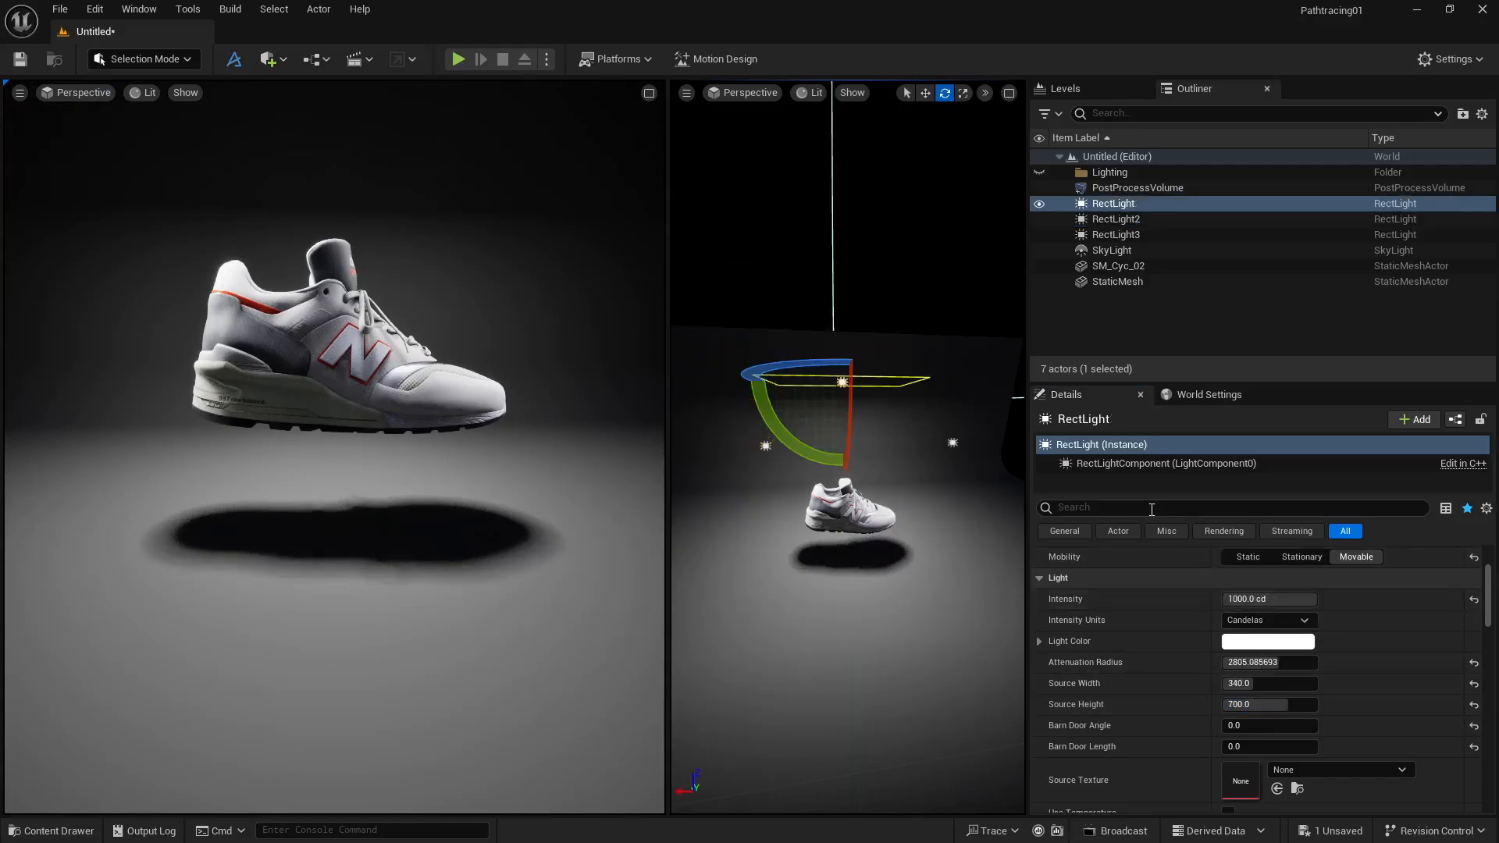
click(1275, 600)
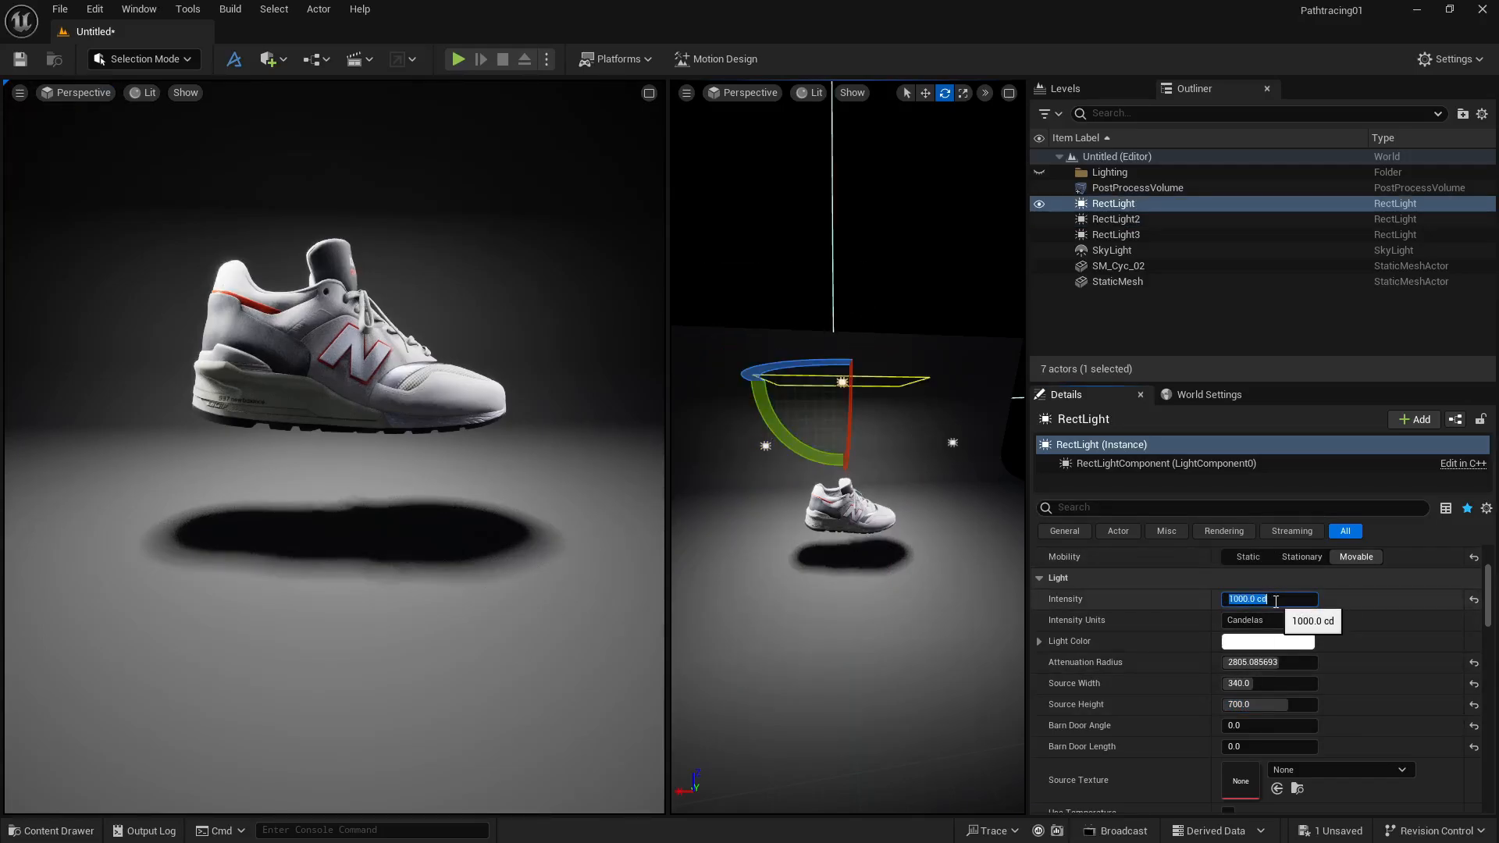
key(Return)
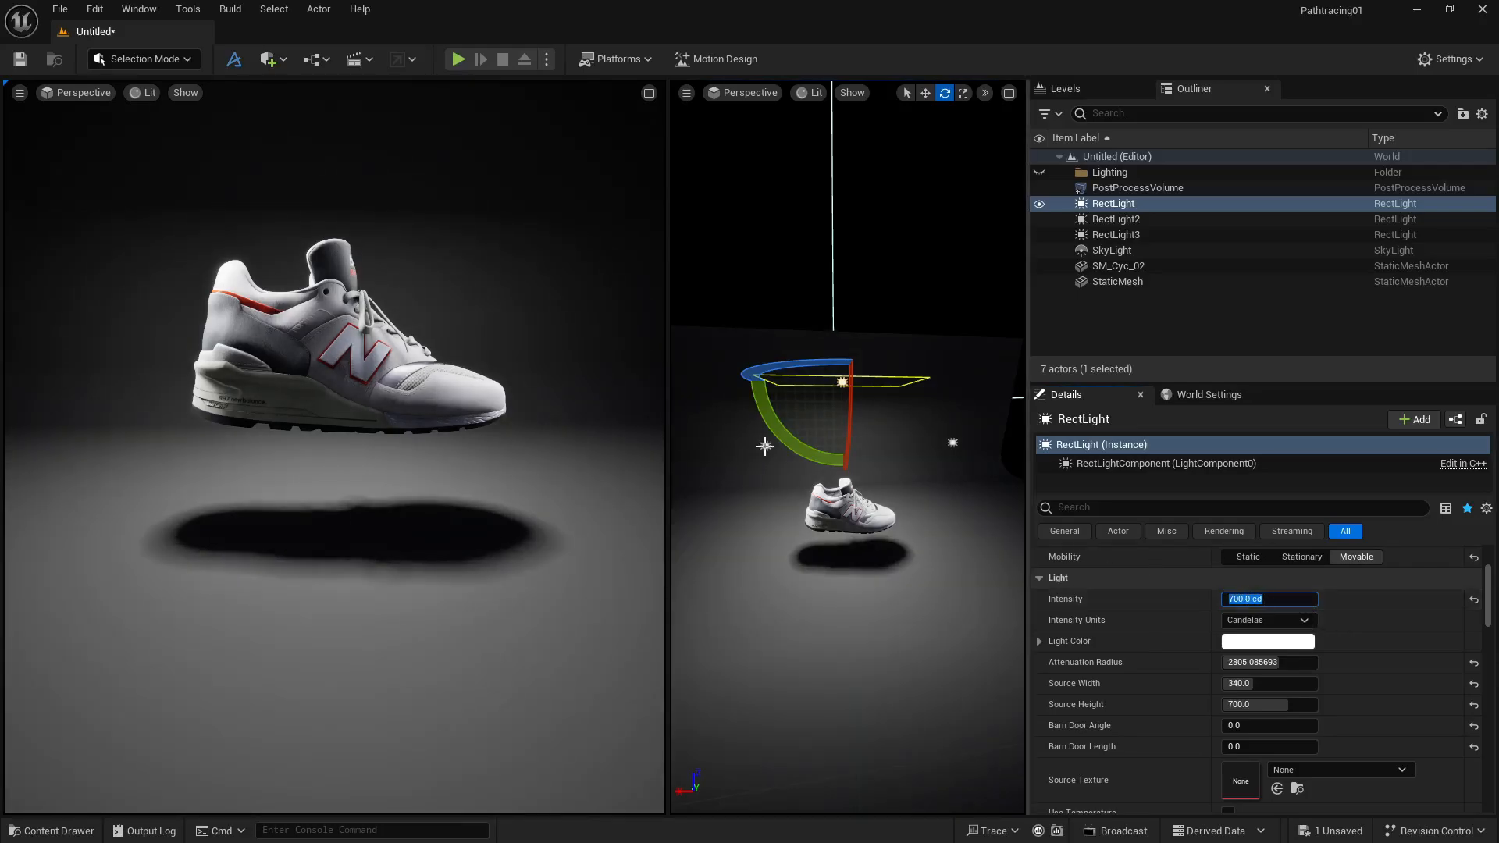
click(765, 447)
click(1245, 598)
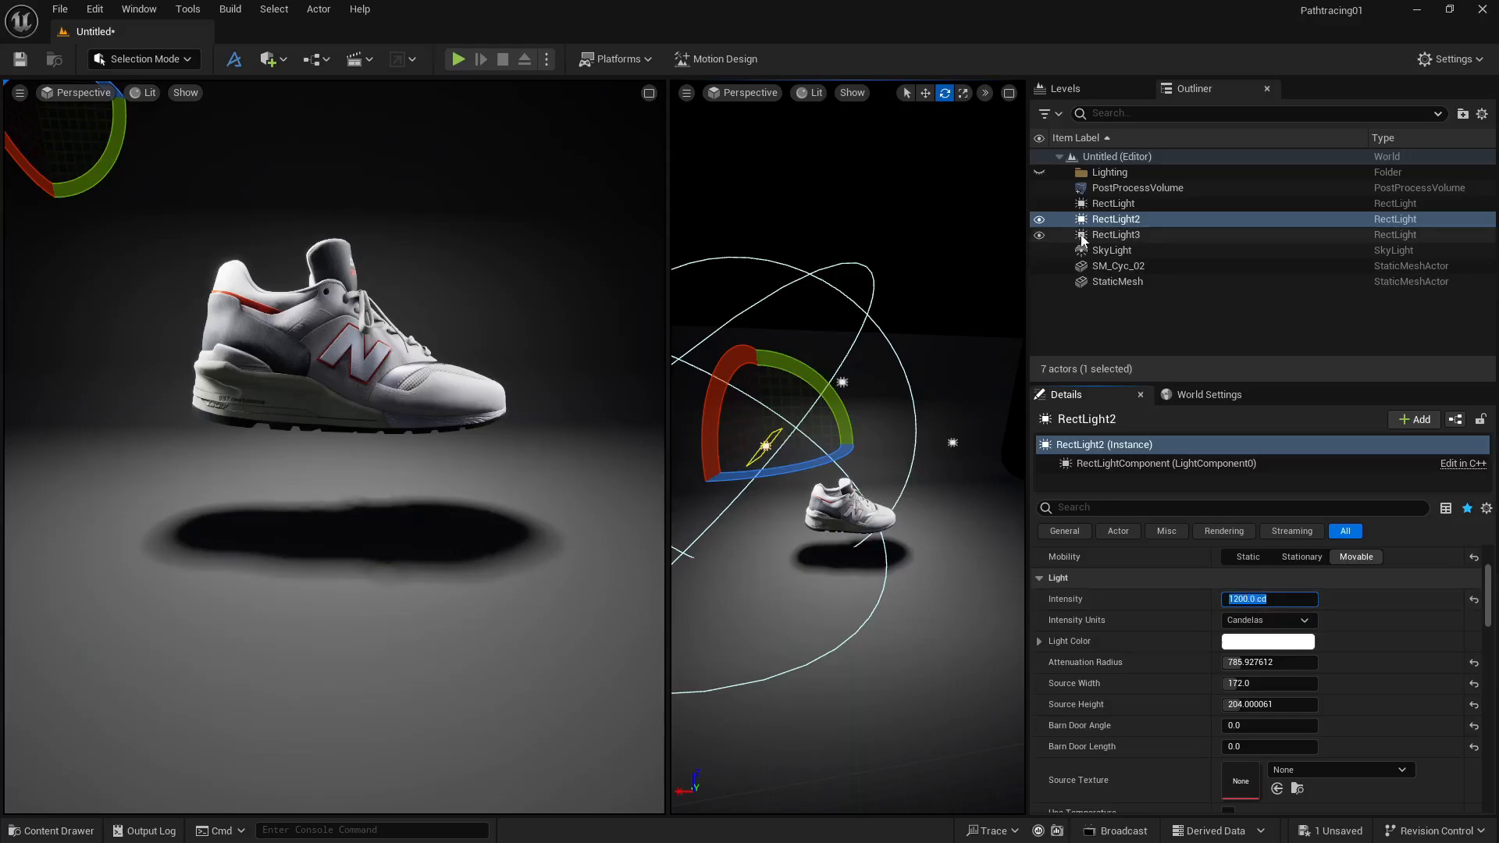
Step: Enable the Highlight Contrast and Shadow Contrast overrides in the PostProcessVolume's Local Exposure settings
click(1131, 188)
scroll(1136, 607, down, 15)
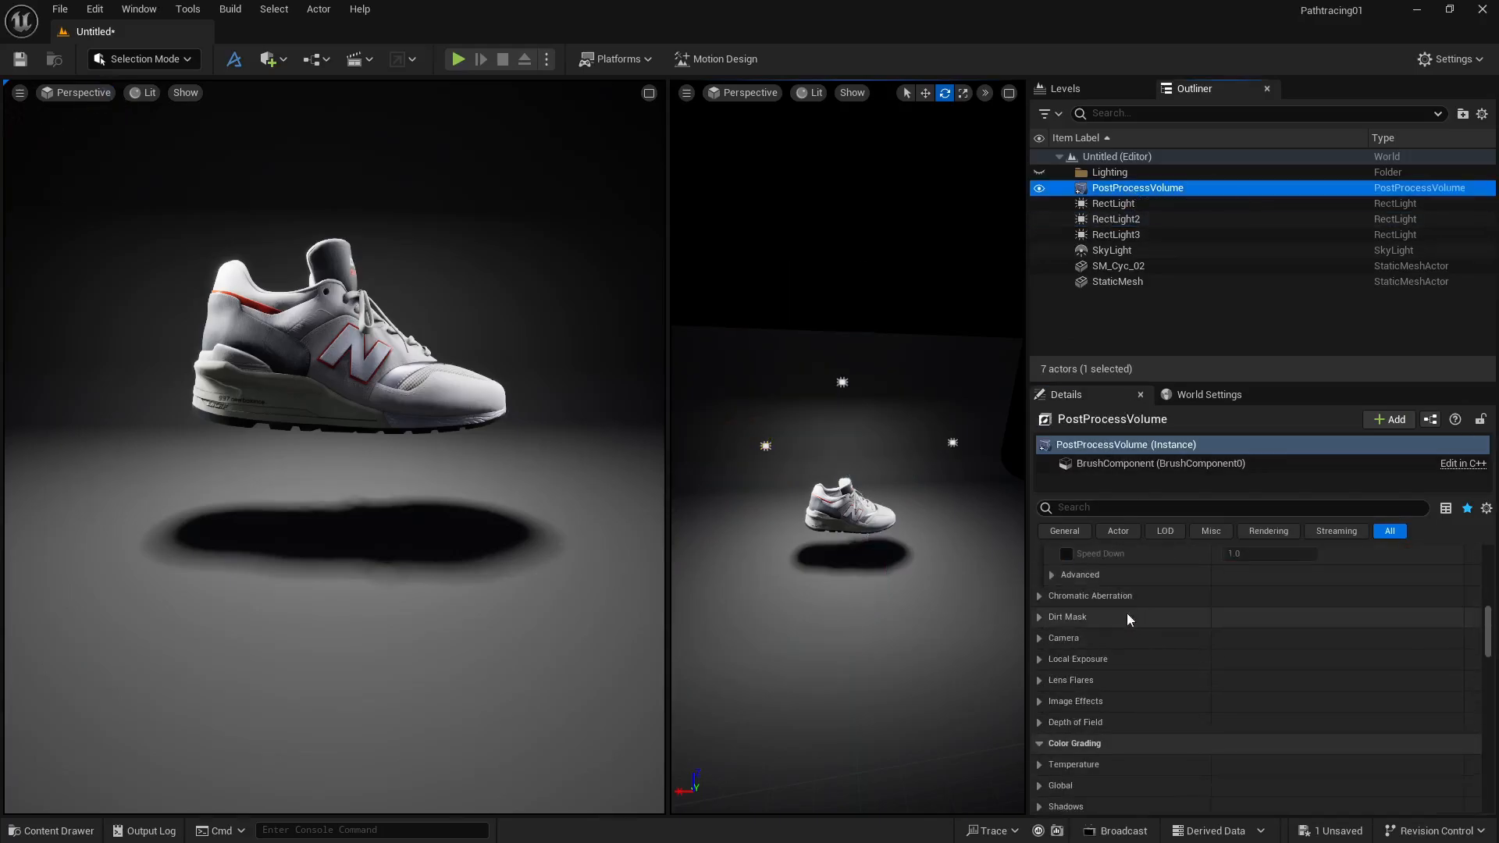
click(1039, 659)
scroll(1046, 656, down, 1)
click(1066, 630)
click(1066, 651)
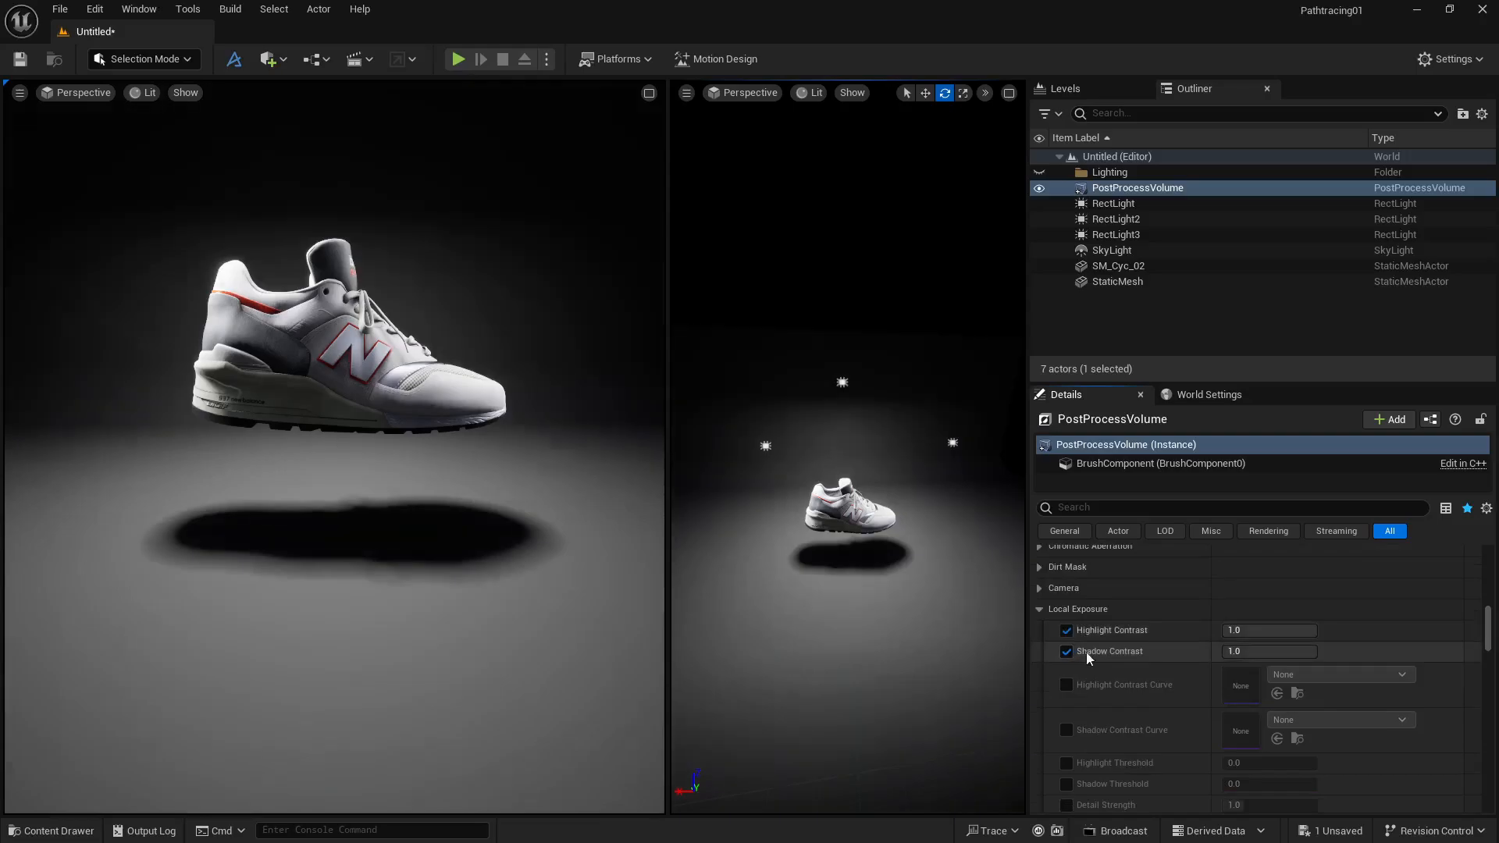
Step: Enable Local Exposure Detail Strength at 1.4 and lower Highlight Contrast to about 0.71 on the PostProcessVolume
scroll(1073, 687, down, 2)
click(1067, 729)
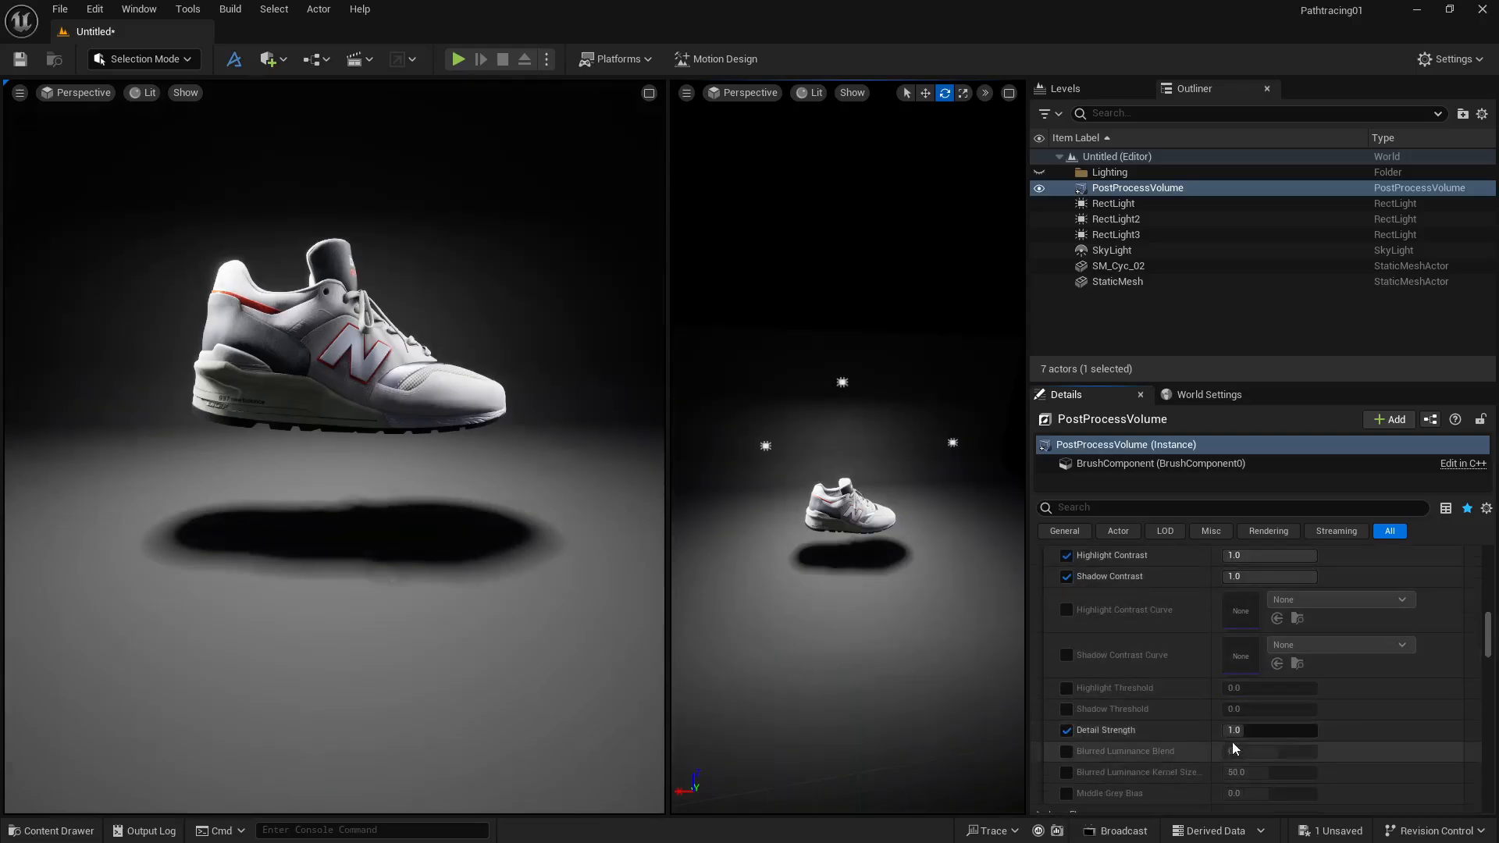
click(1256, 730)
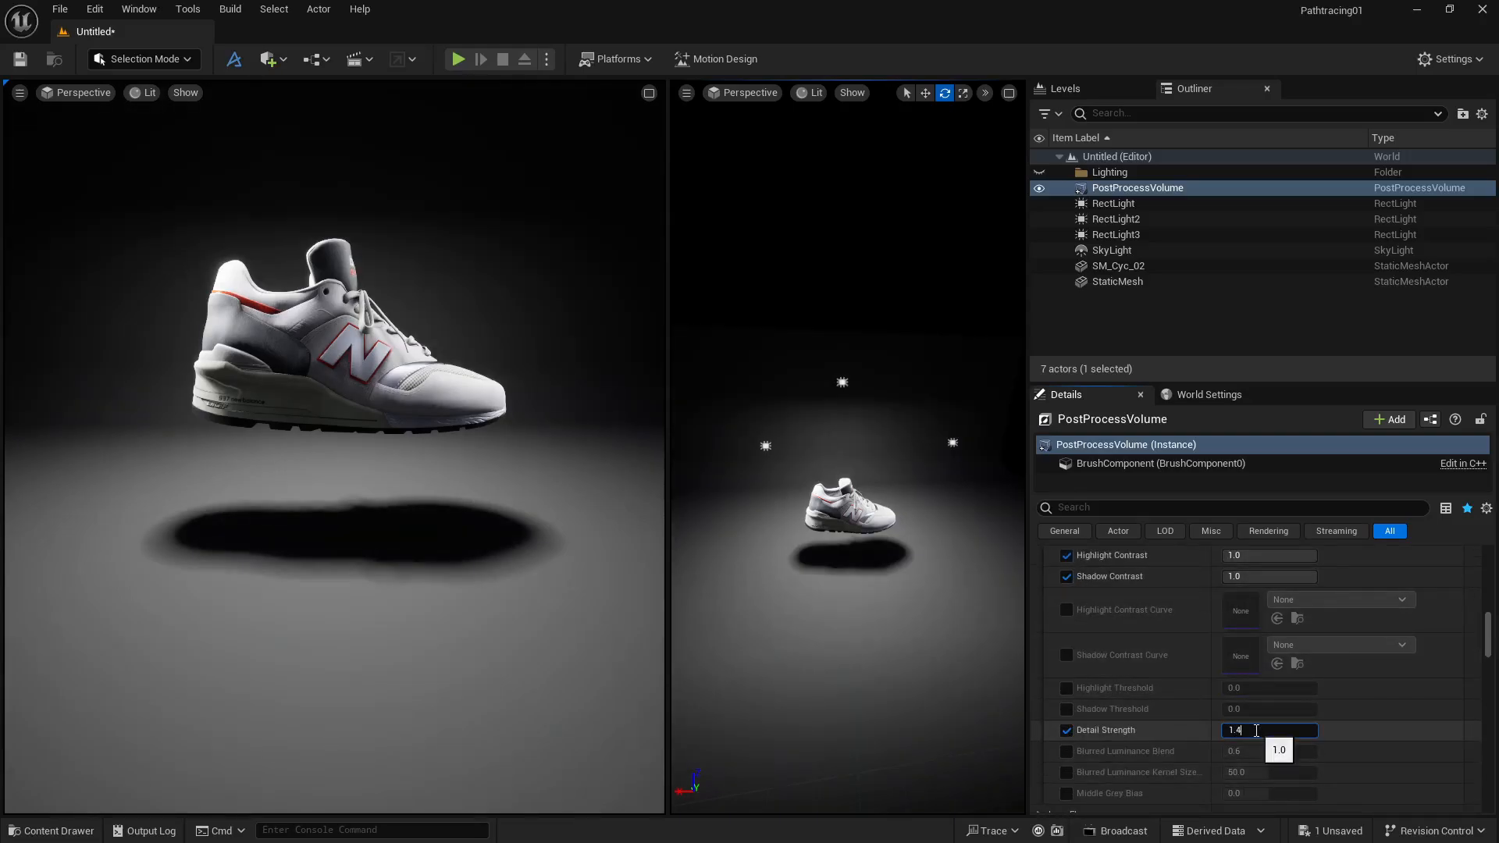
key(Return)
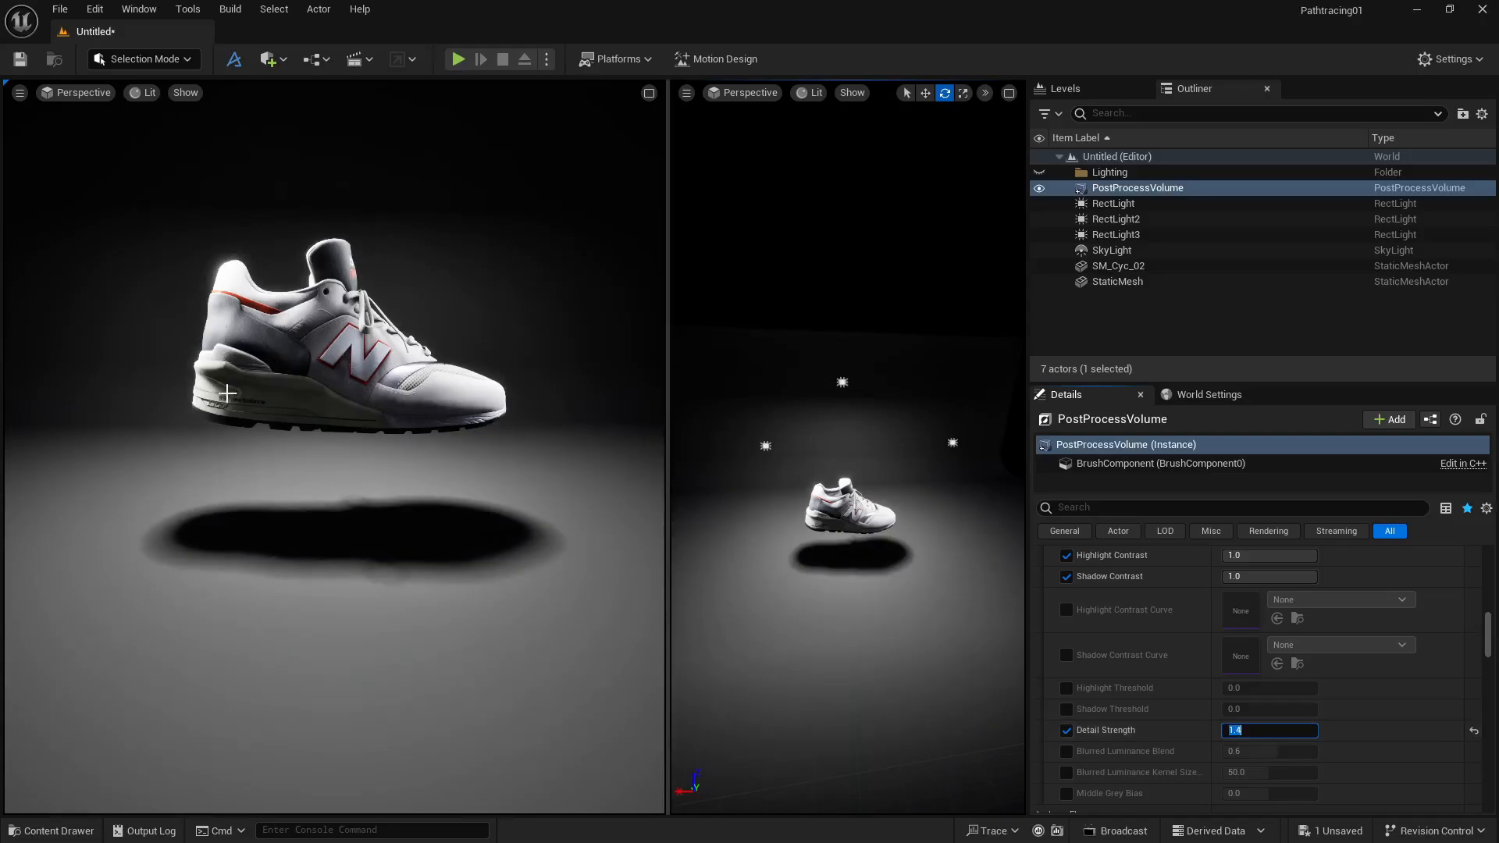
scroll(1268, 586, up, 1)
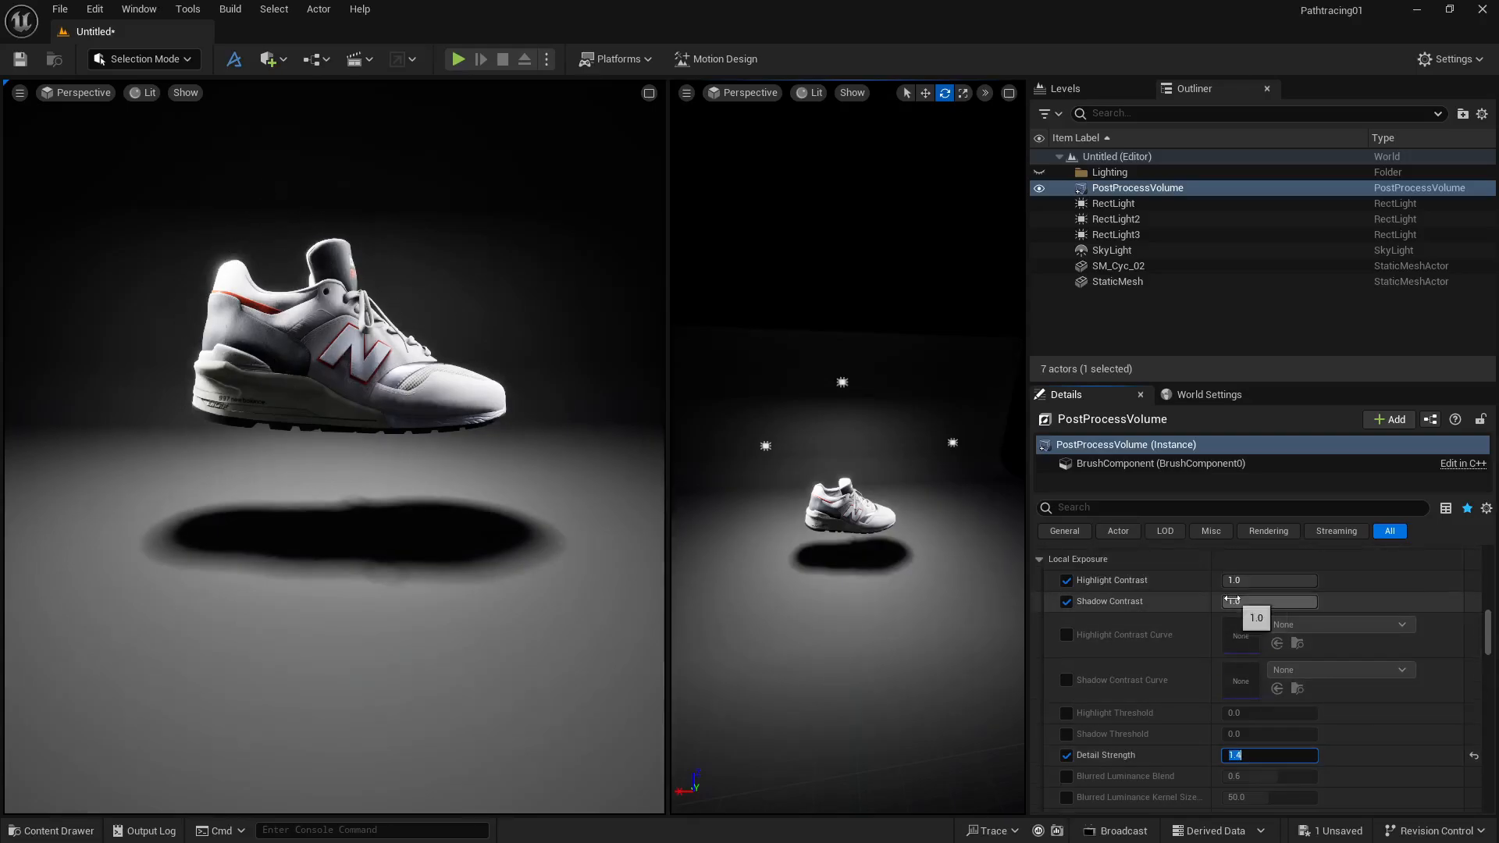
drag(1281, 580, 1268, 580)
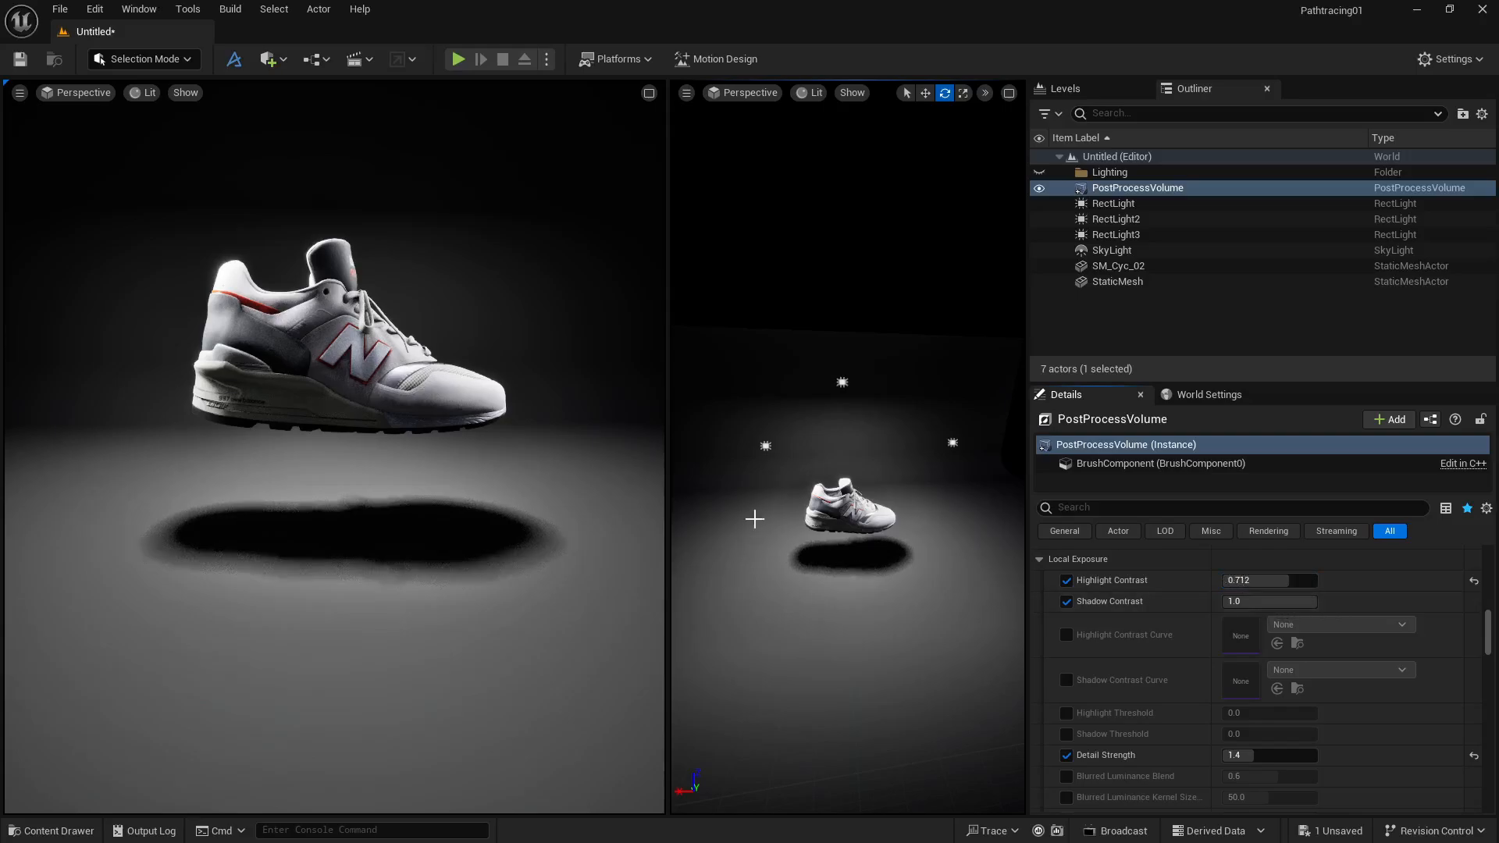
Step: Set RectLight3's intensity to 700 cd
click(950, 441)
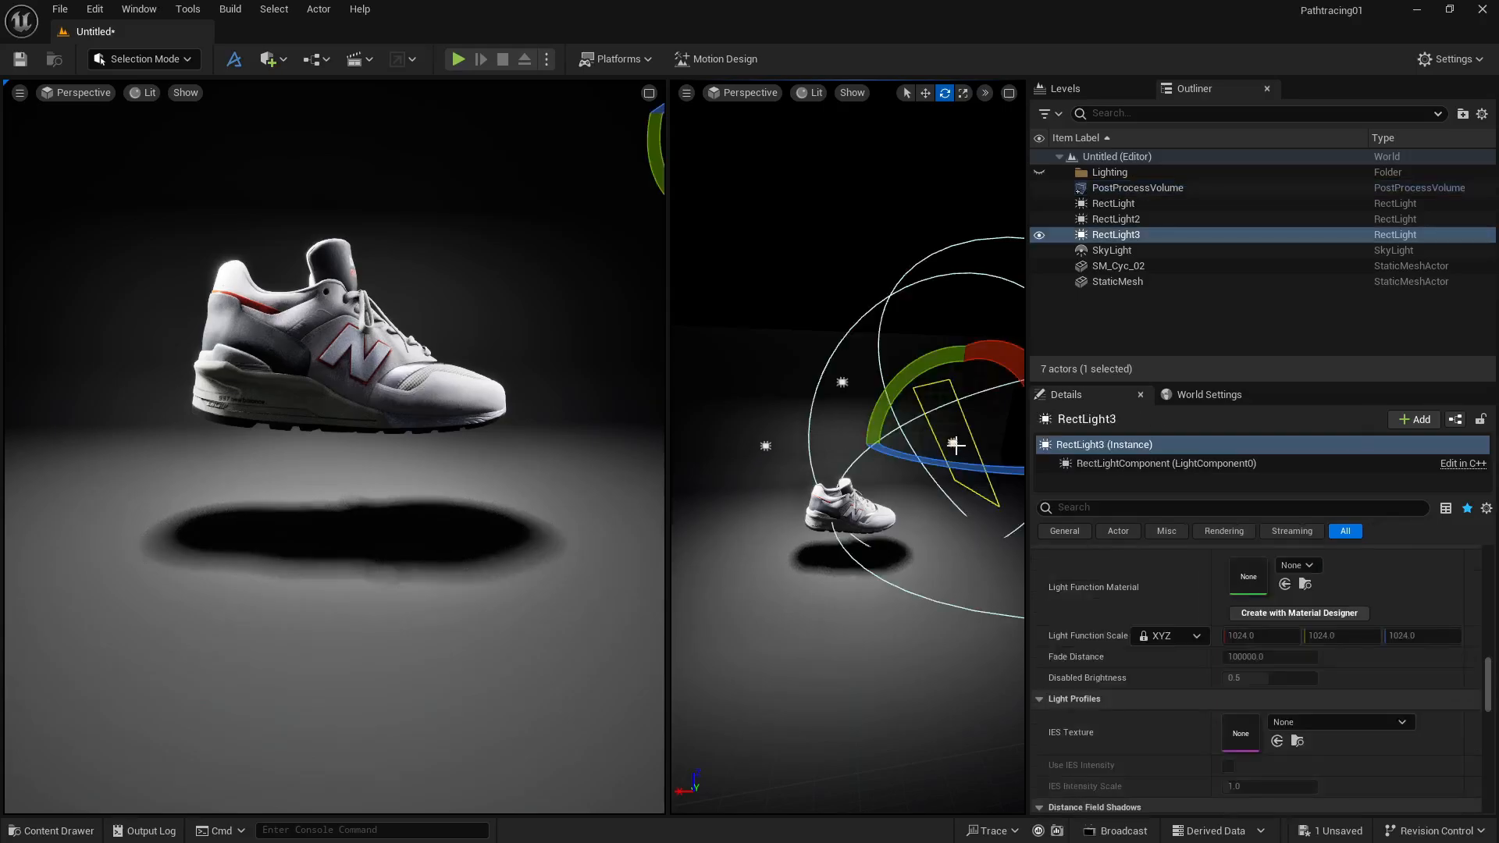
scroll(1204, 626, down, 10)
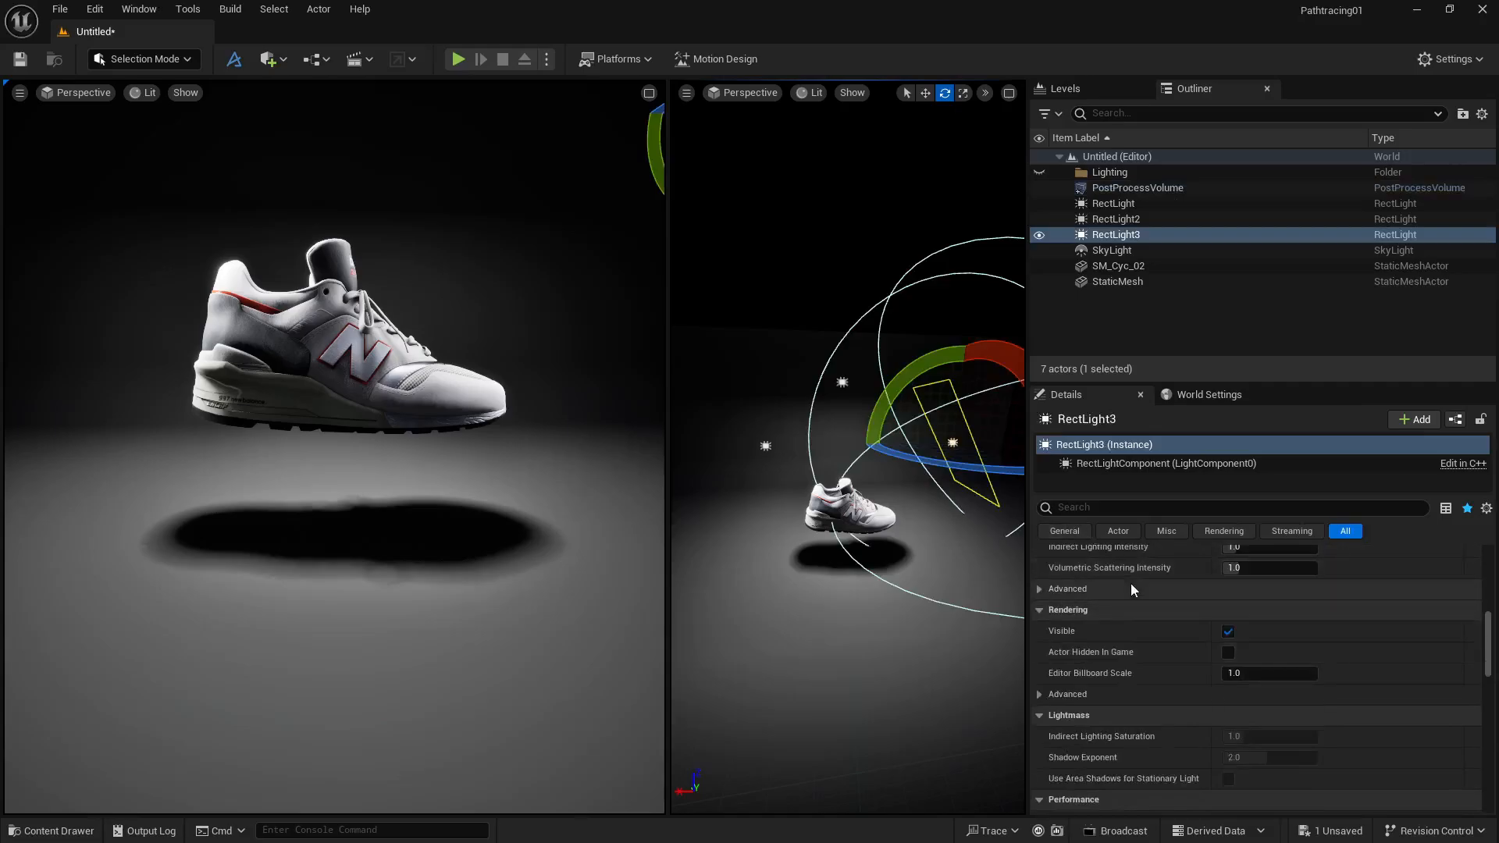
scroll(1130, 583, up, 10)
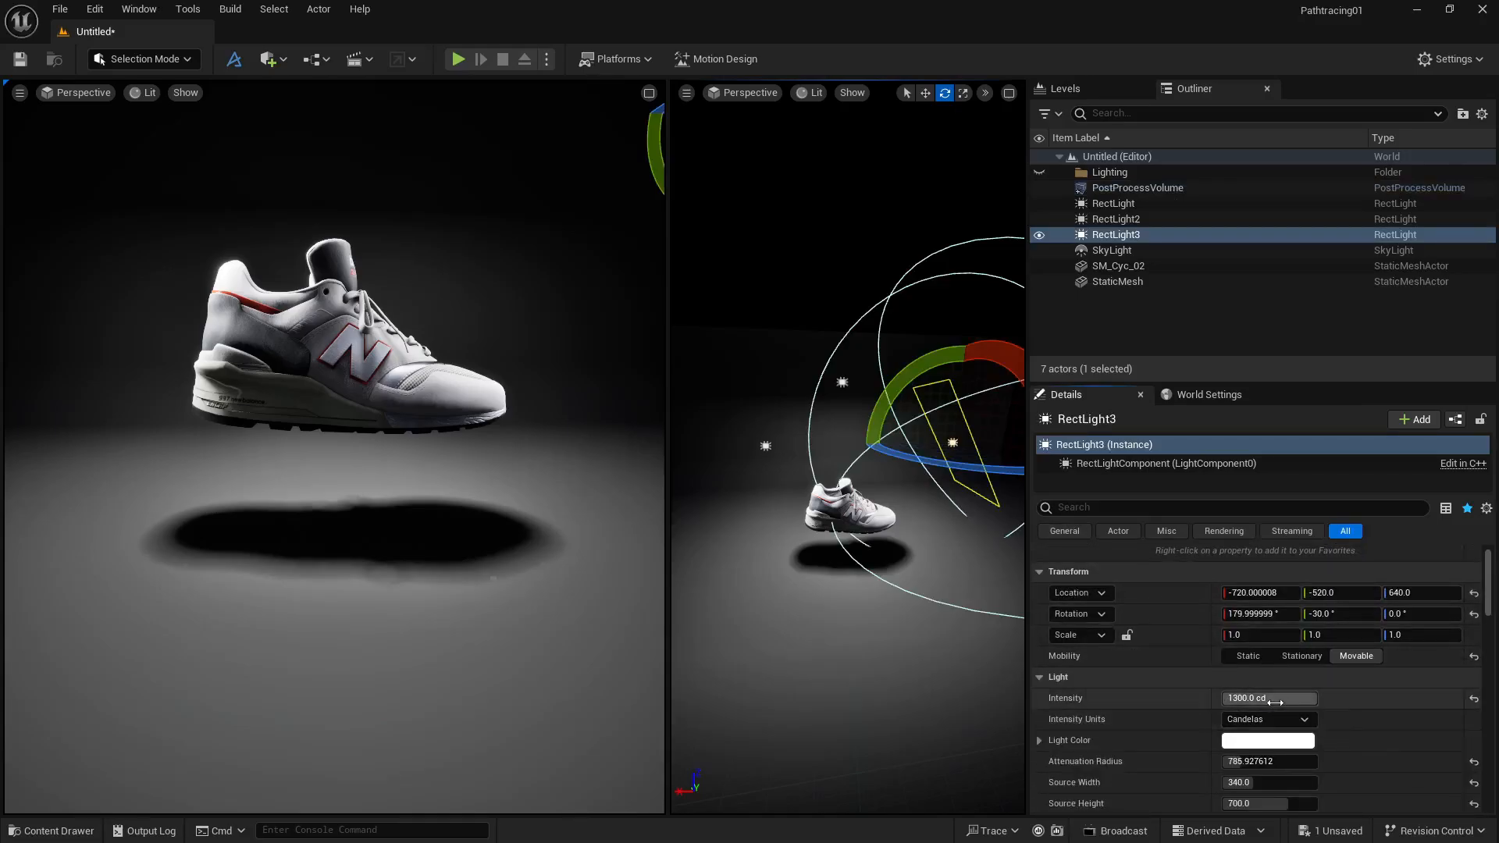
click(1275, 702)
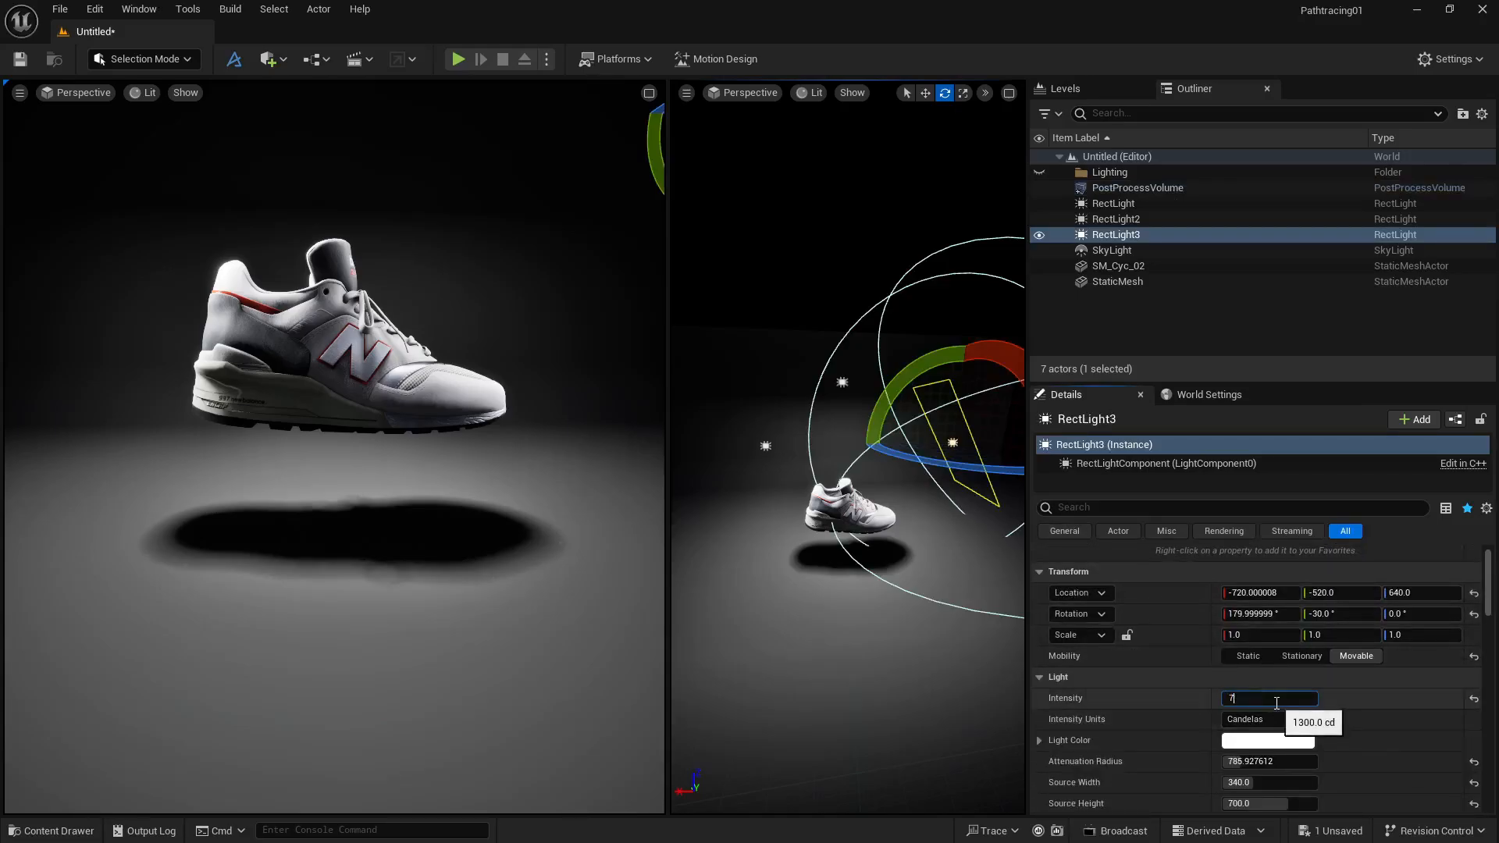
text(700)
key(Return)
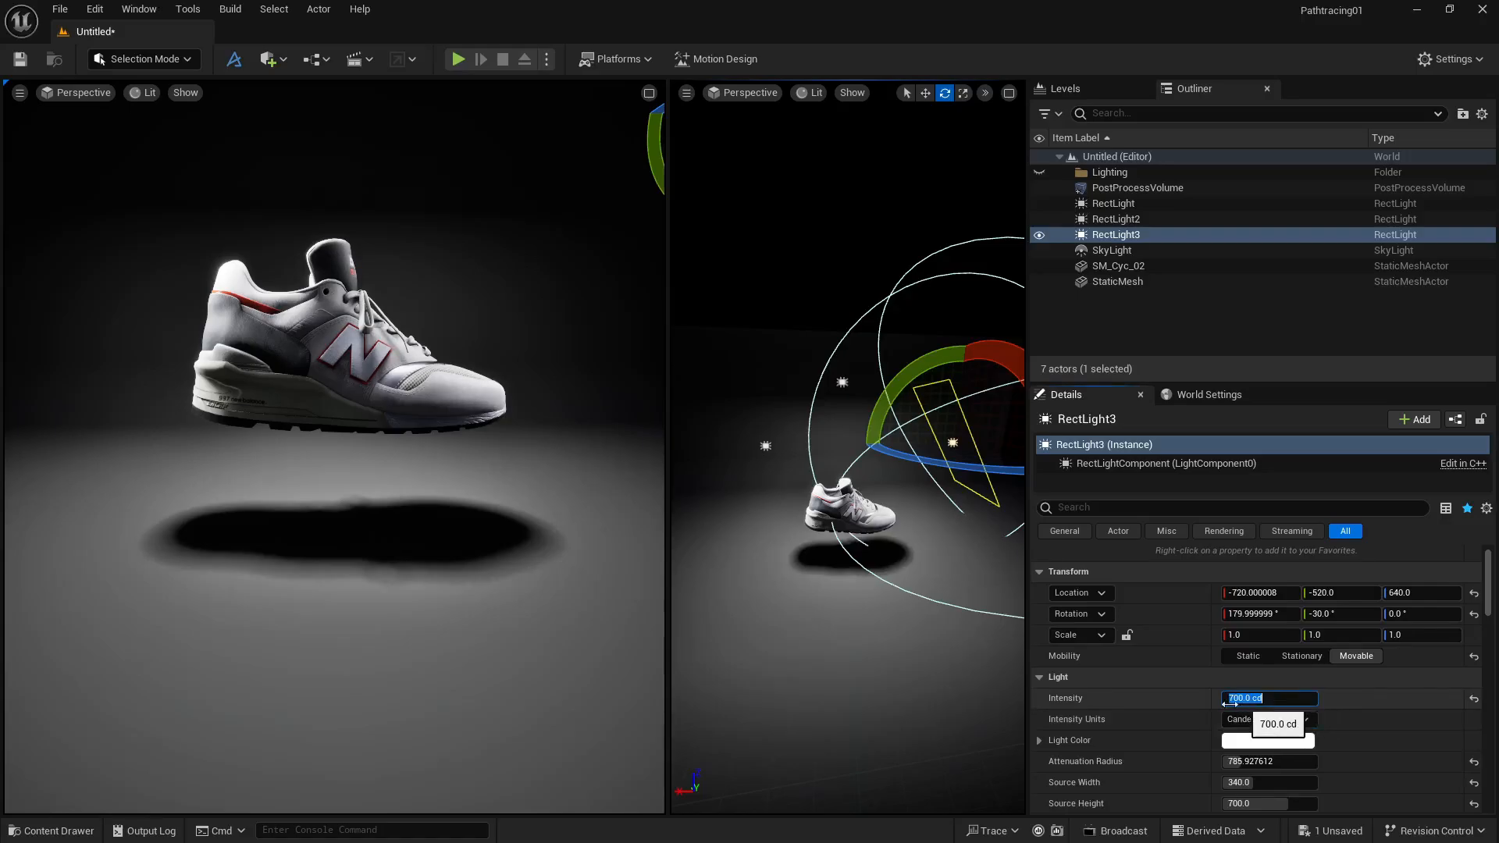
Step: Enlarge RectLight3's source to a width of 652 and a height of 716
scroll(1117, 705, down, 3)
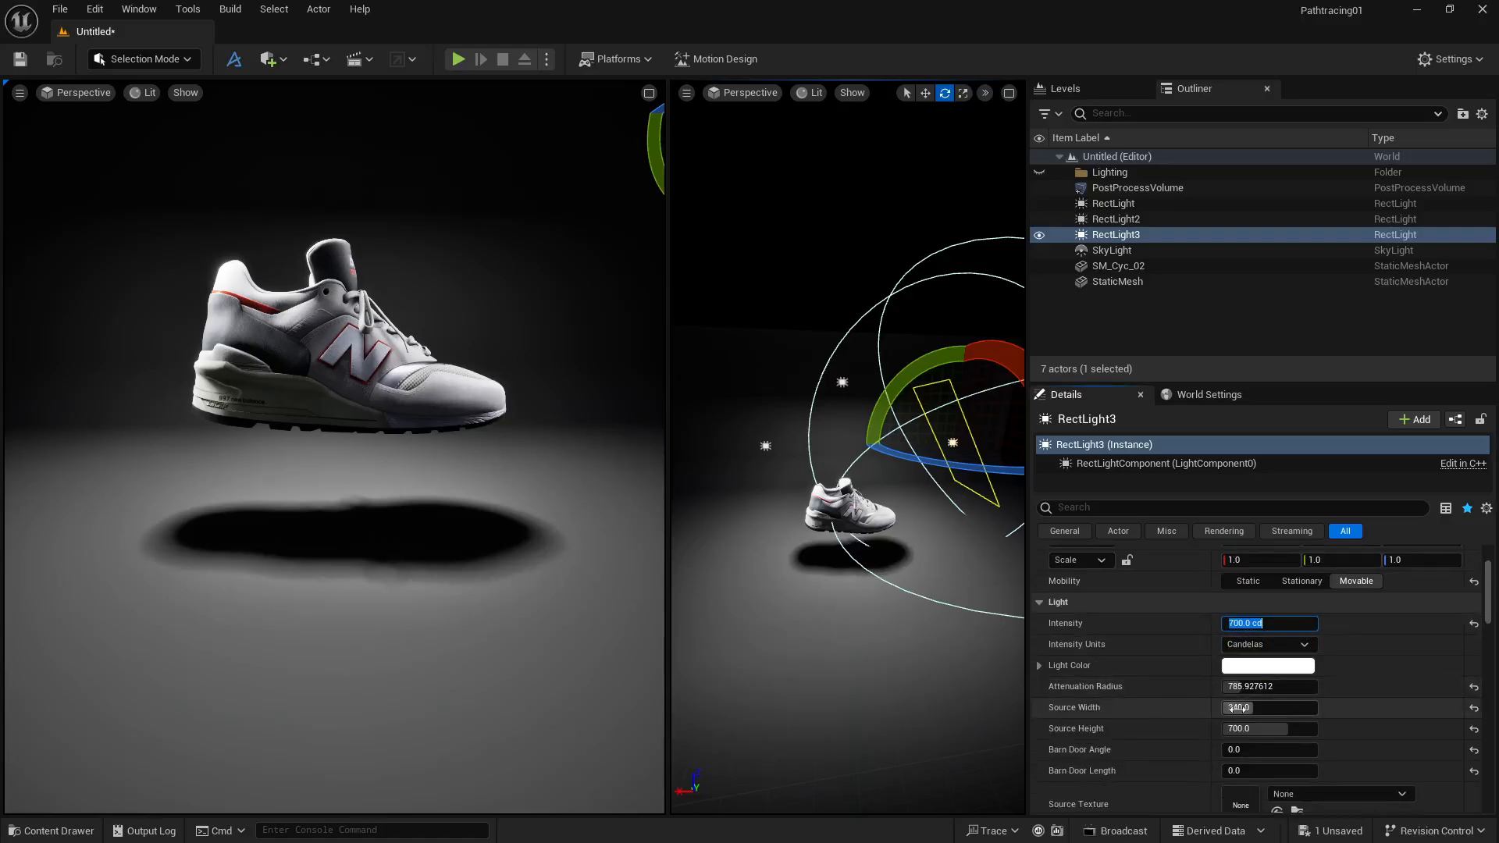
drag(1247, 707, 1272, 728)
scroll(1171, 725, down, 3)
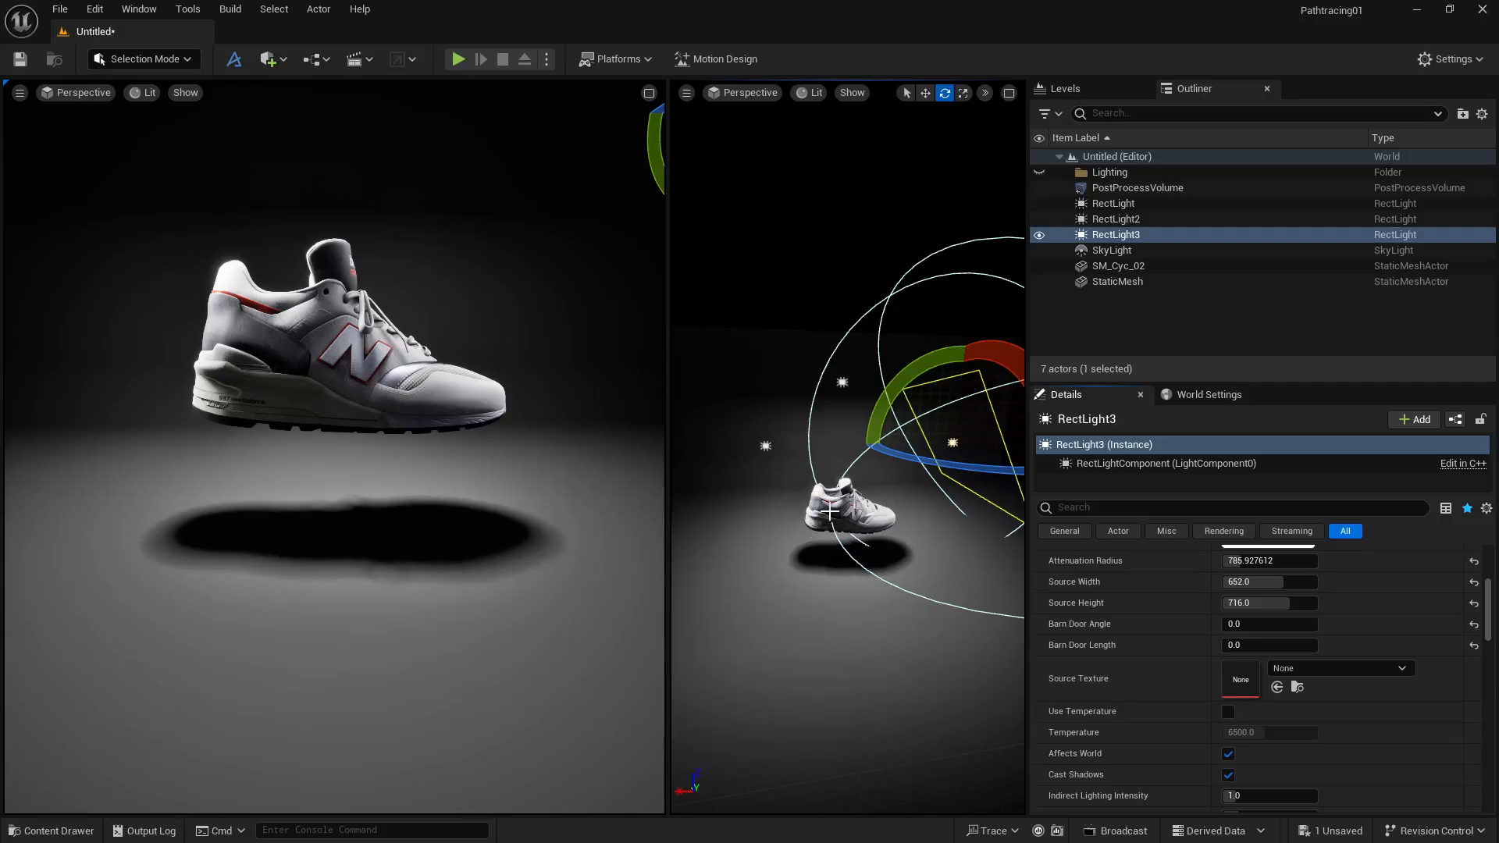
Step: Add a new rect light above the shoe and rotate it about its vertical axis toward the shoe
click(268, 59)
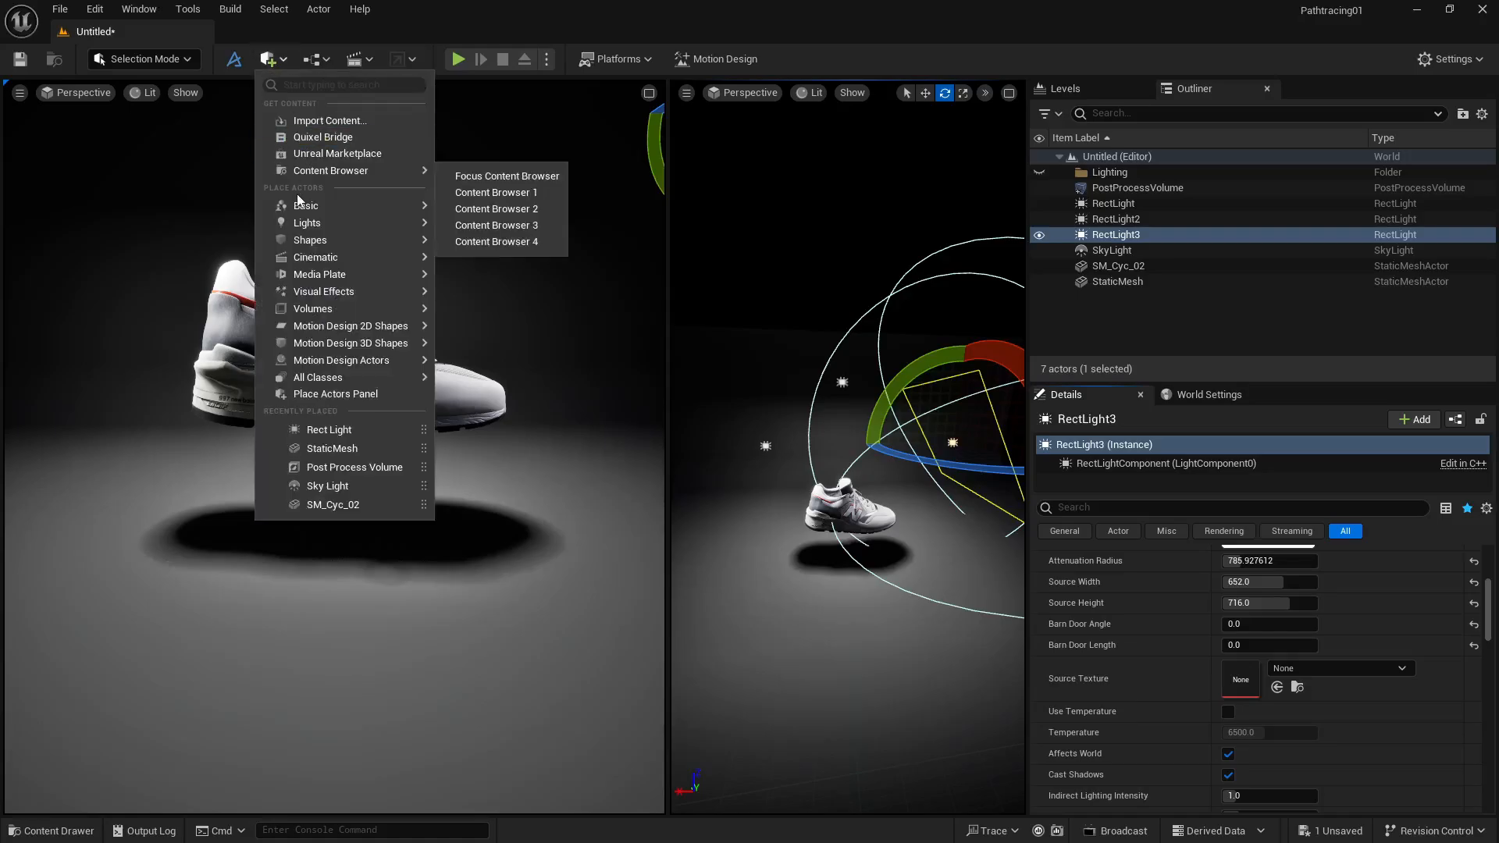
mouse_move(307, 222)
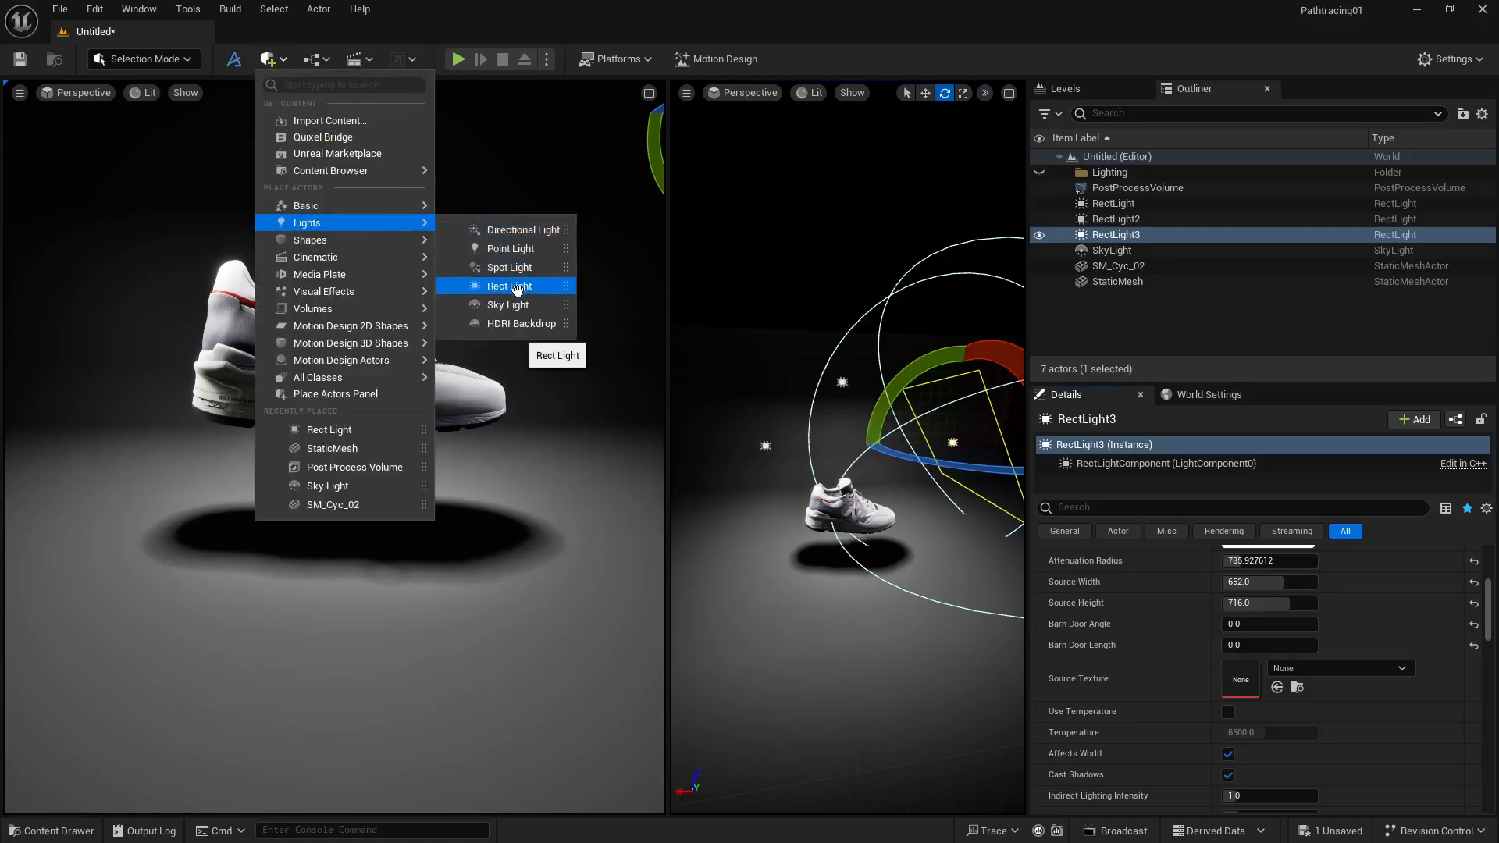
click(522, 287)
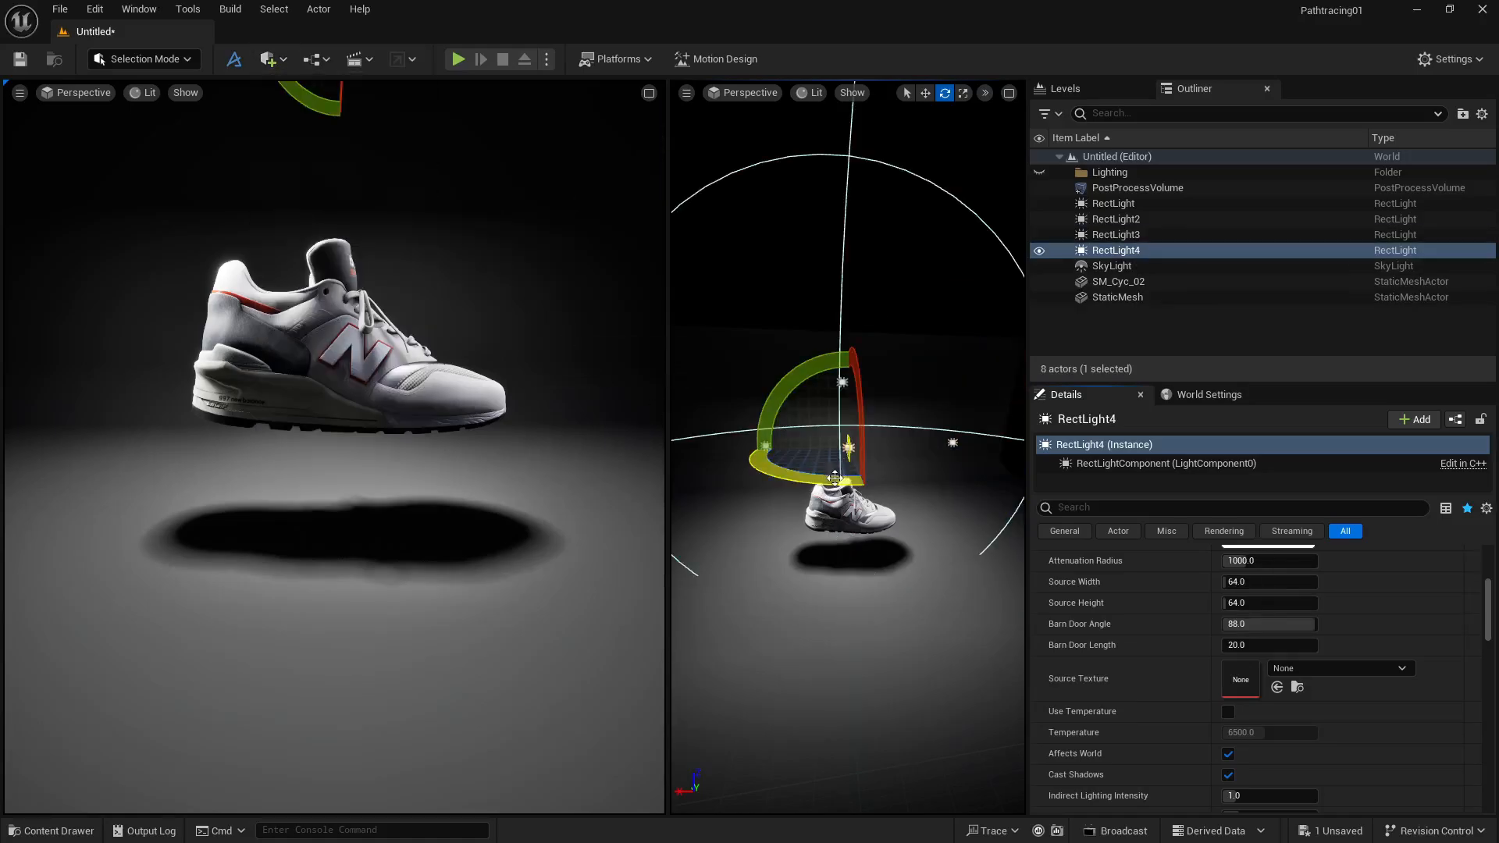
drag(832, 485, 930, 519)
Step: Lower RectLight4 toward the shoe and shift it along the Y axis to sit behind it
key(w)
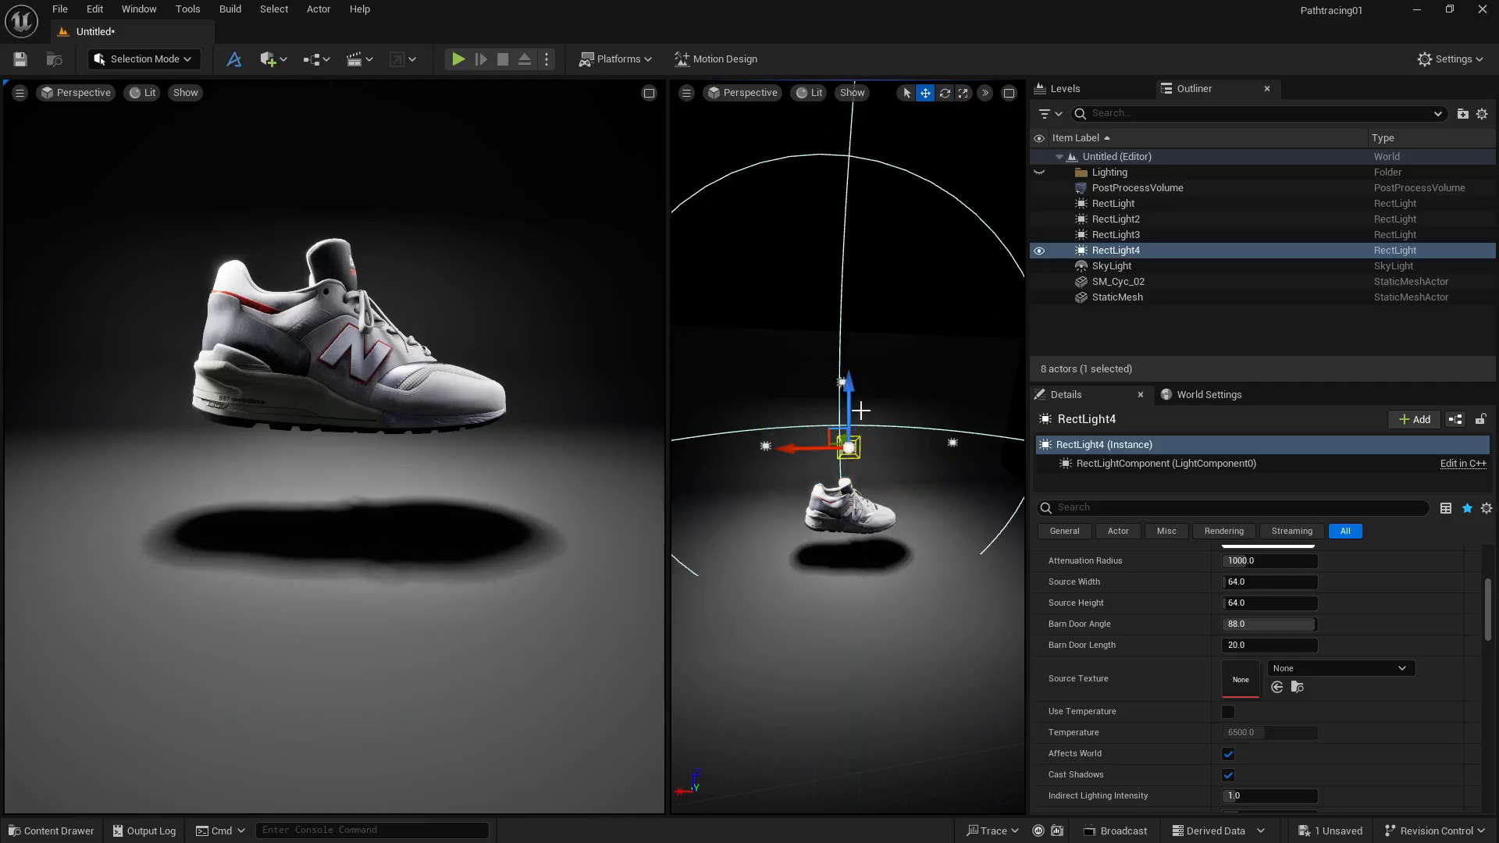
drag(851, 390, 848, 443)
alt+drag(875, 500, 976, 512)
alt+drag(798, 516, 765, 503)
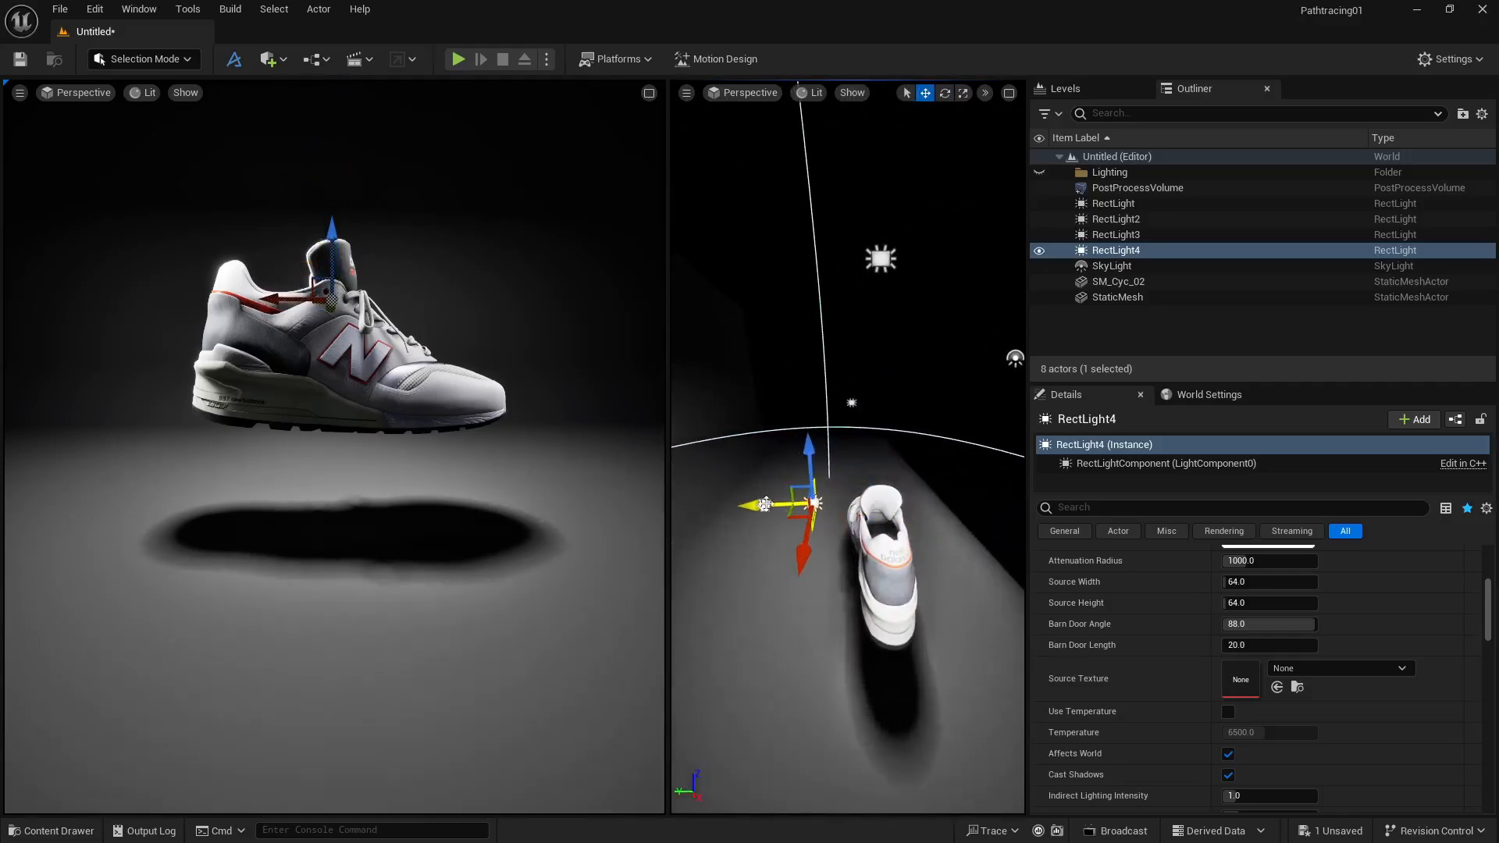
Step: Hide RectLight, RectLight2 and RectLight3 to isolate the contribution of RectLight4
click(1039, 234)
click(1039, 219)
click(1039, 204)
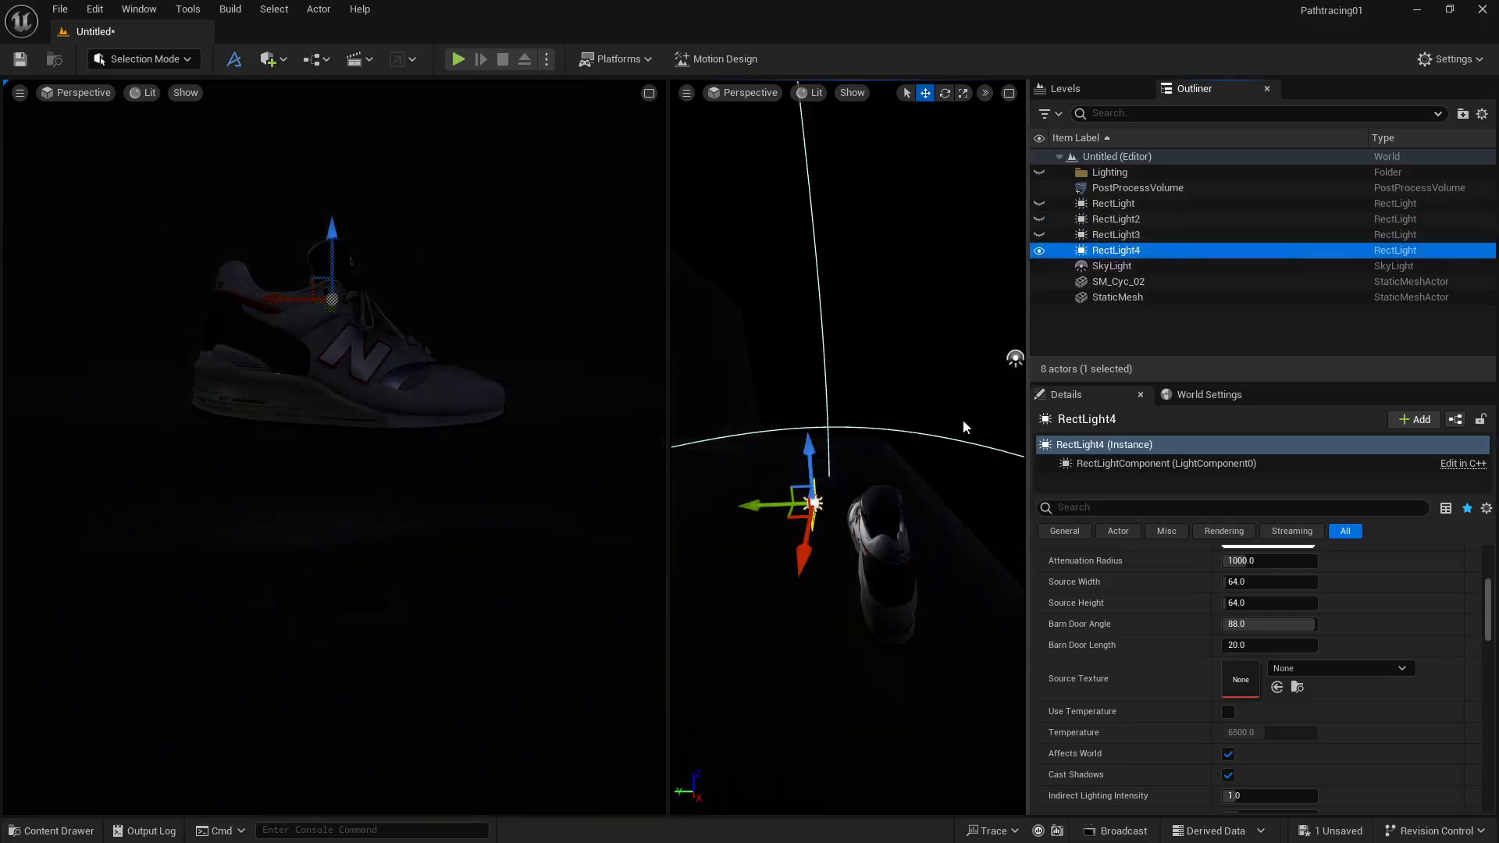
Step: Lower RectLight4 behind the shoe and shift it slightly along the X axis
drag(815, 443, 809, 482)
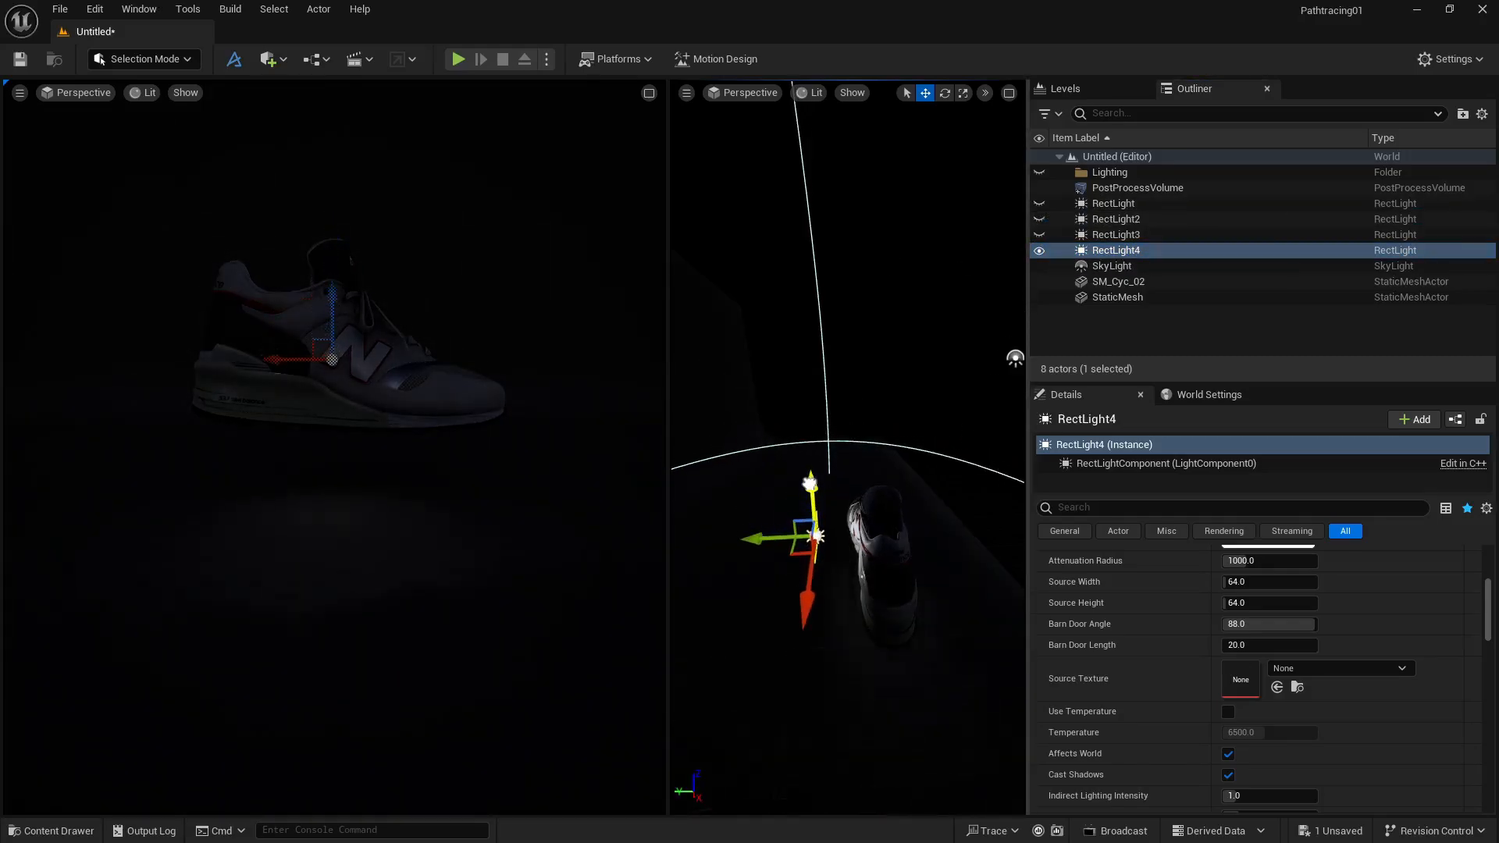
right_drag(812, 484, 960, 477)
middle_drag(960, 503, 837, 495)
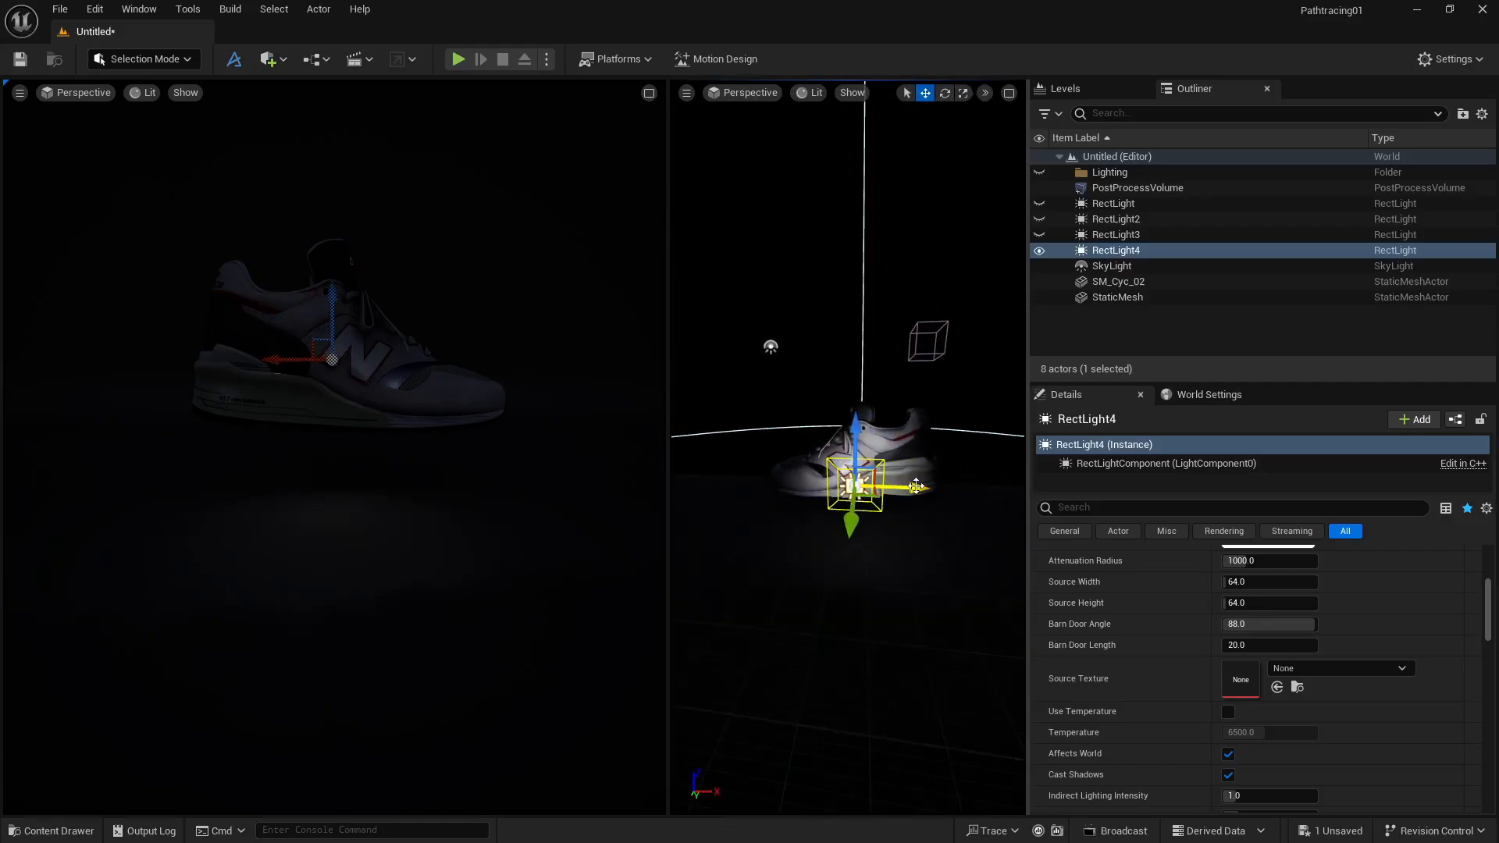
drag(916, 485, 905, 486)
Step: Enlarge RectLight4's source to a width of 320 and a height of 264, and set its intensity to 2000 cd
scroll(1197, 625, up, 2)
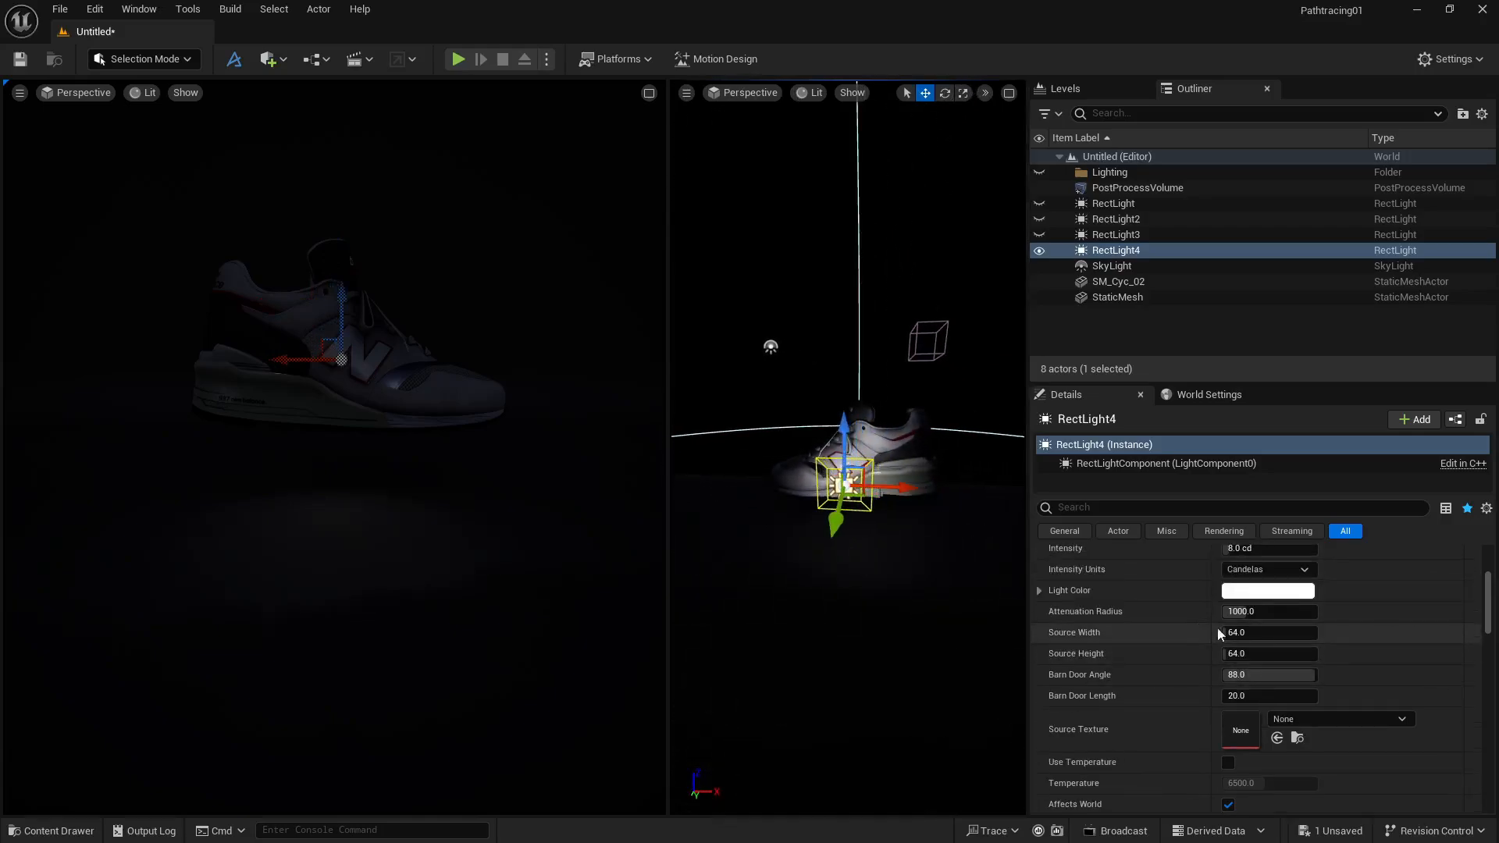
mouse_move(1232, 633)
mouse_down()
mouse_move(1257, 633)
mouse_move(1241, 653)
mouse_up()
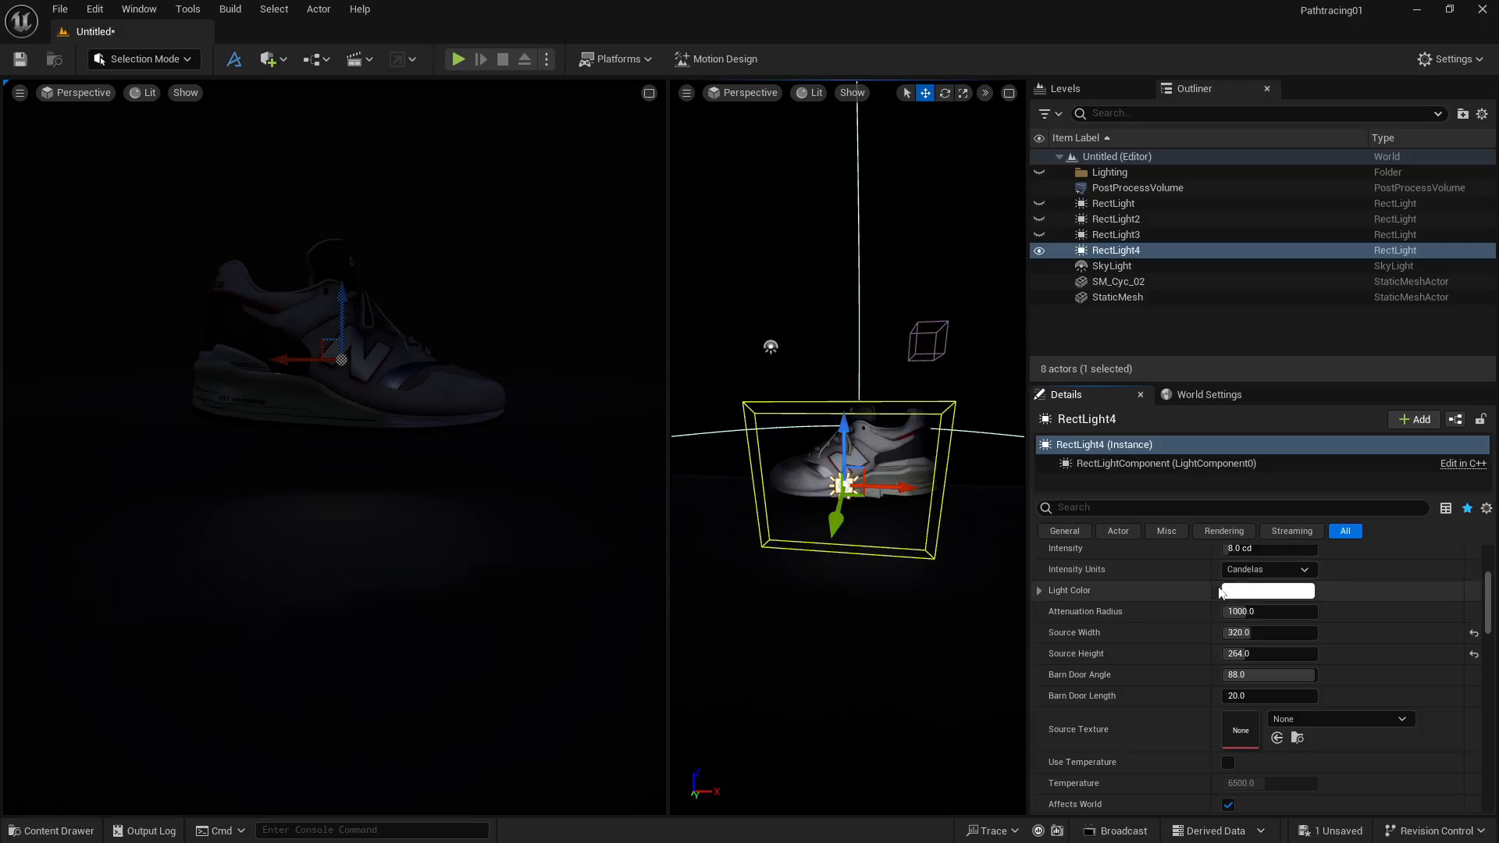
scroll(1220, 592, up, 2)
click(1354, 581)
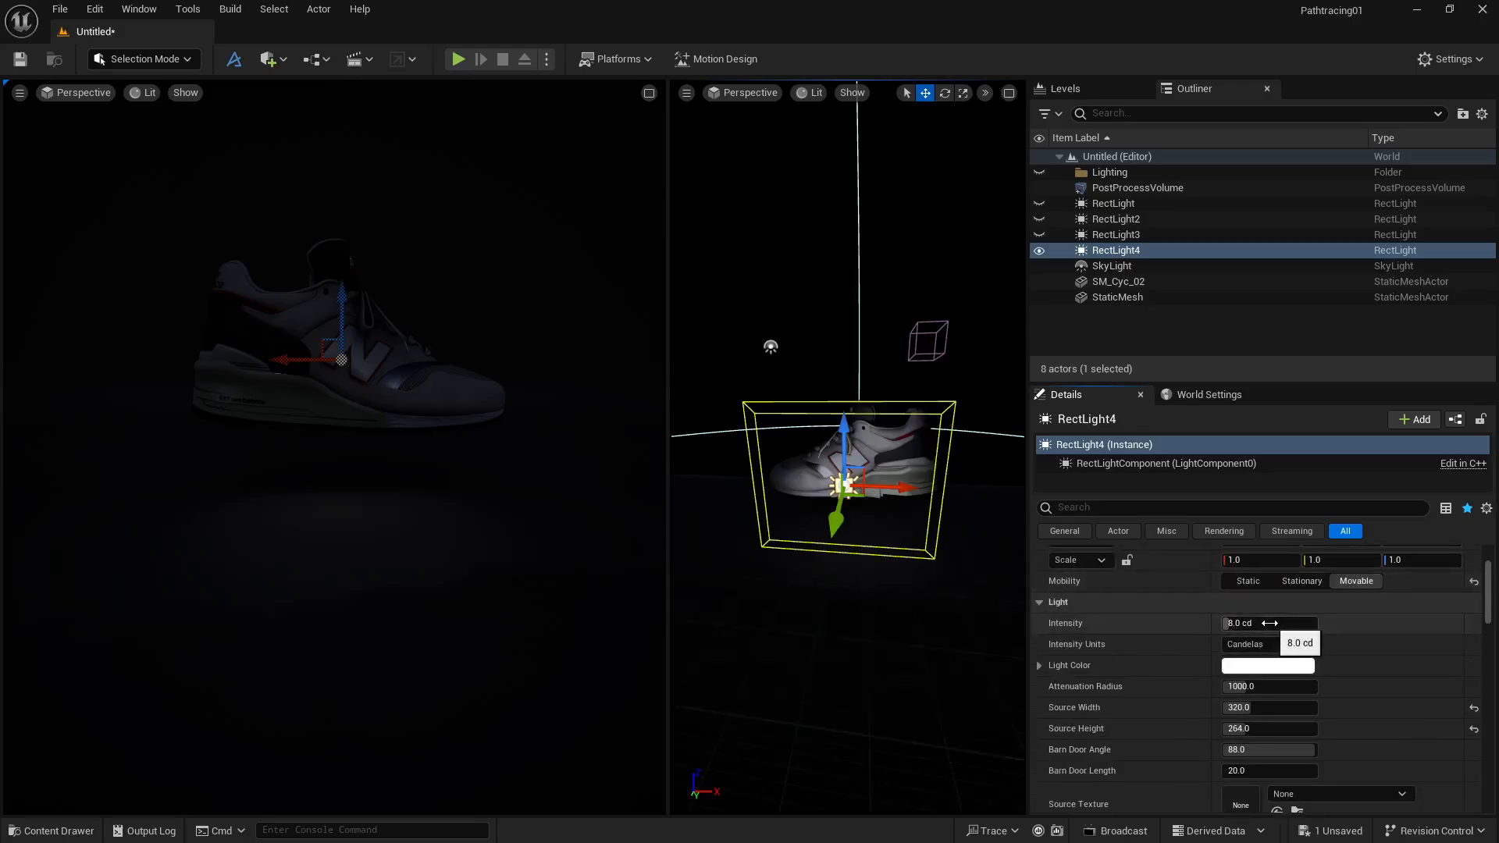
click(1270, 624)
key(Return)
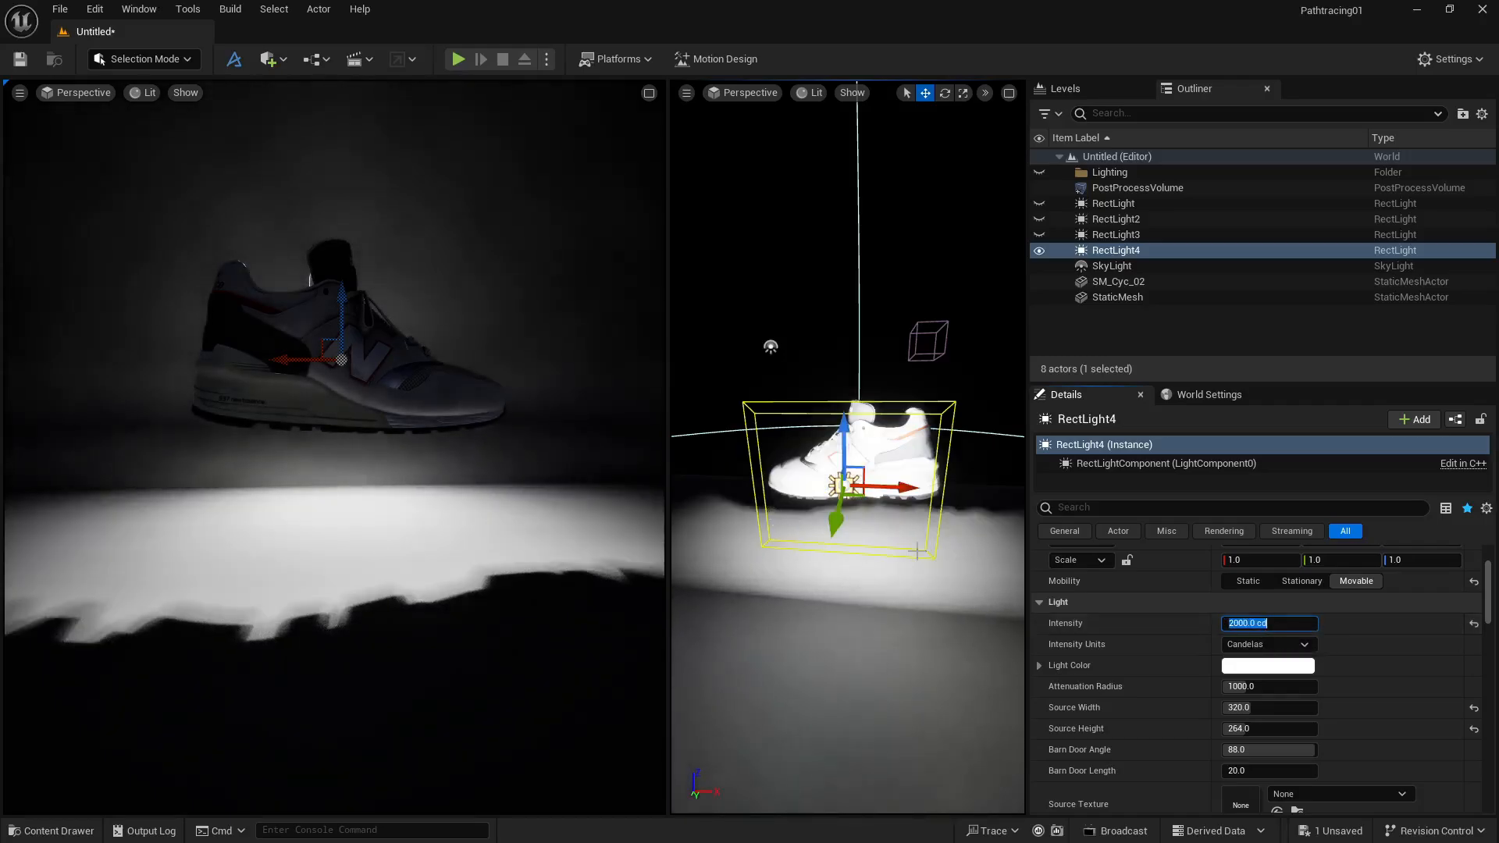
Step: Switch RectLight4 from lighting channel 0 to lighting channel 1 only
right_drag(916, 550, 691, 547)
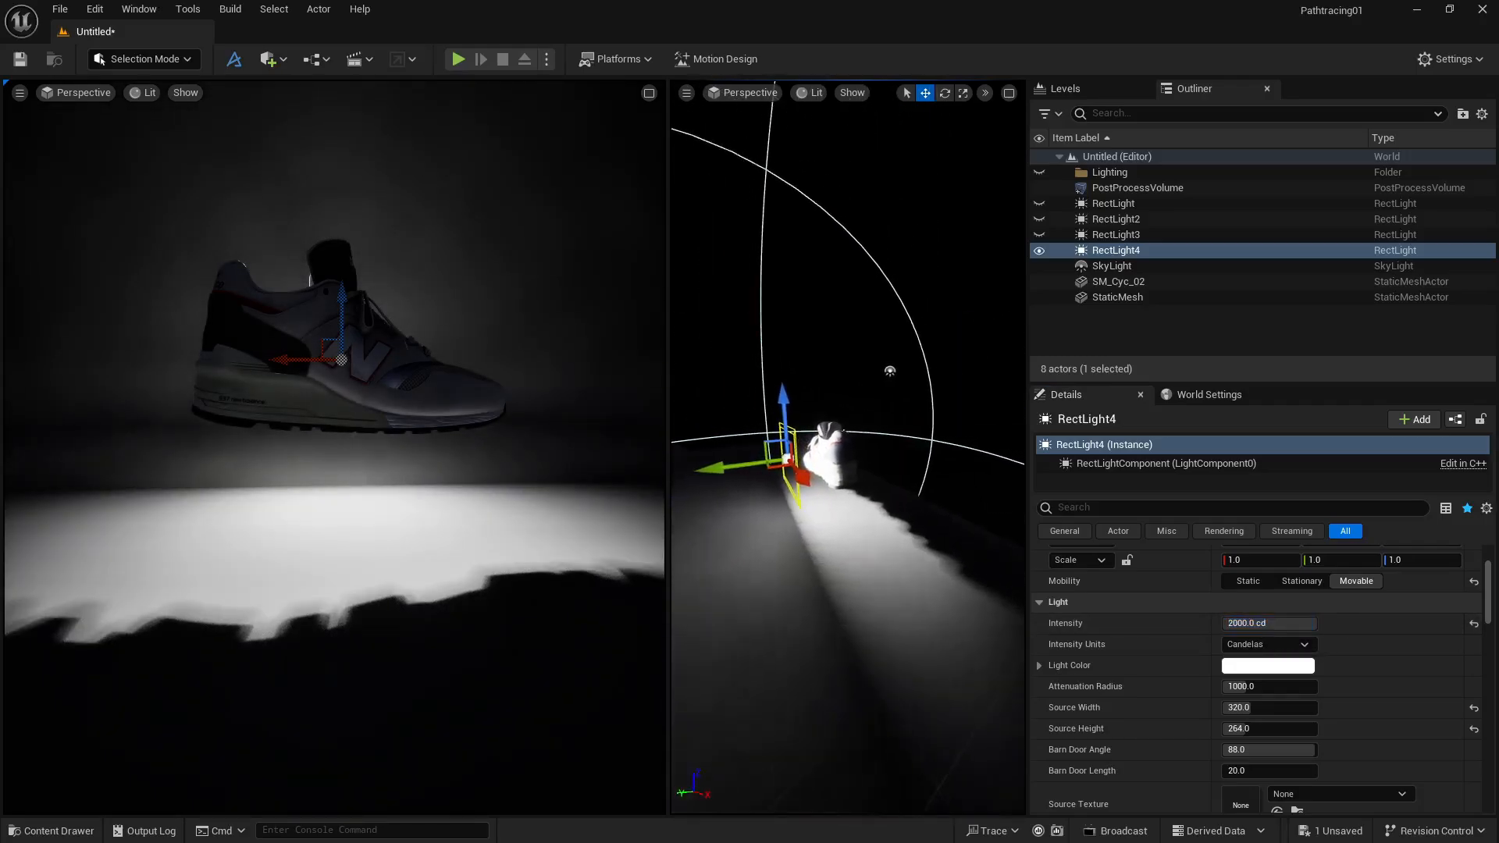
right_drag(860, 523, 858, 523)
click(1149, 508)
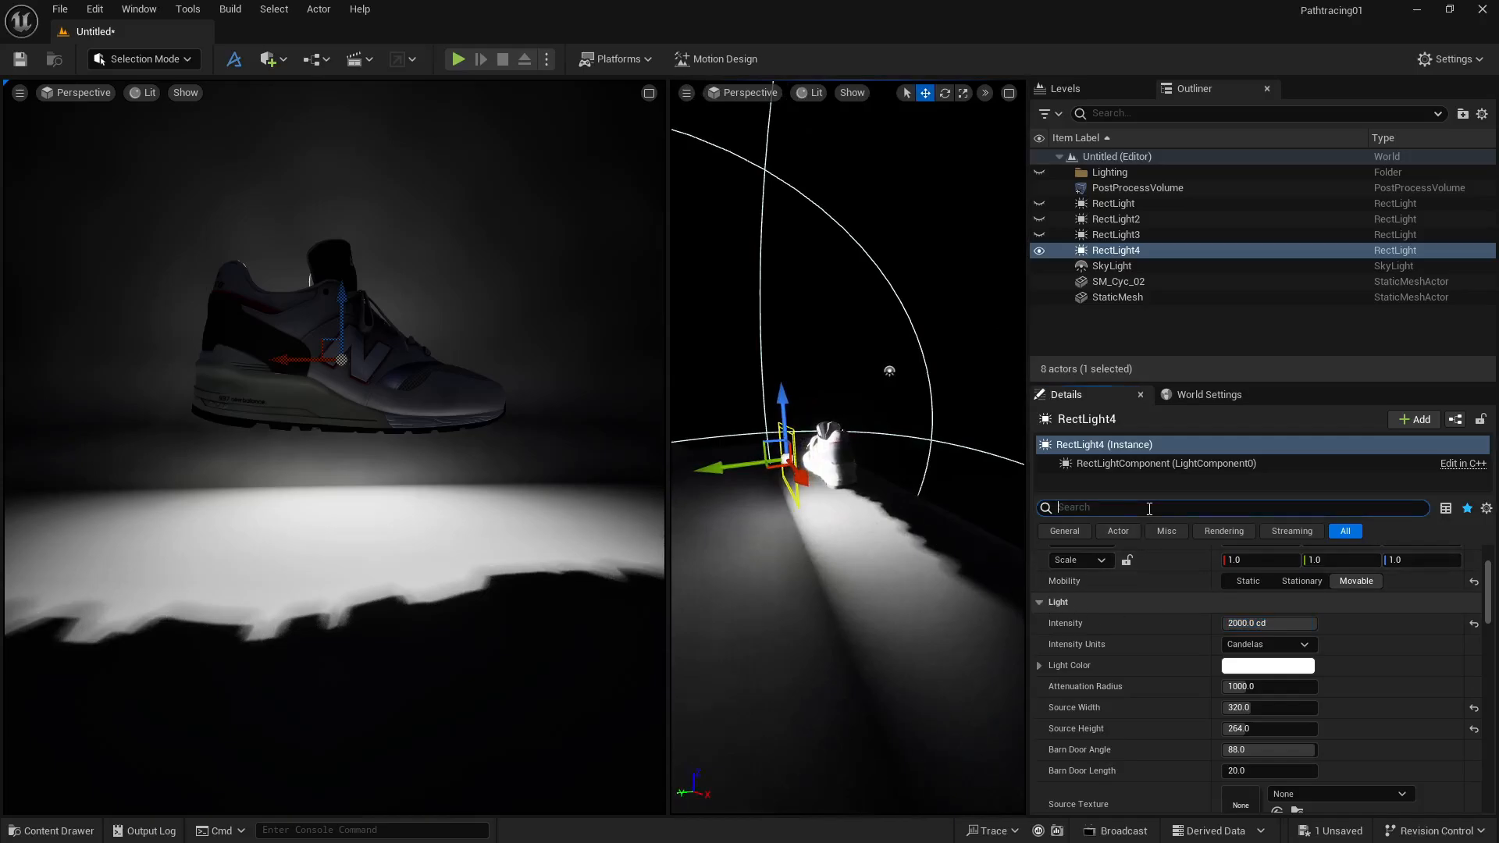
text(lighting)
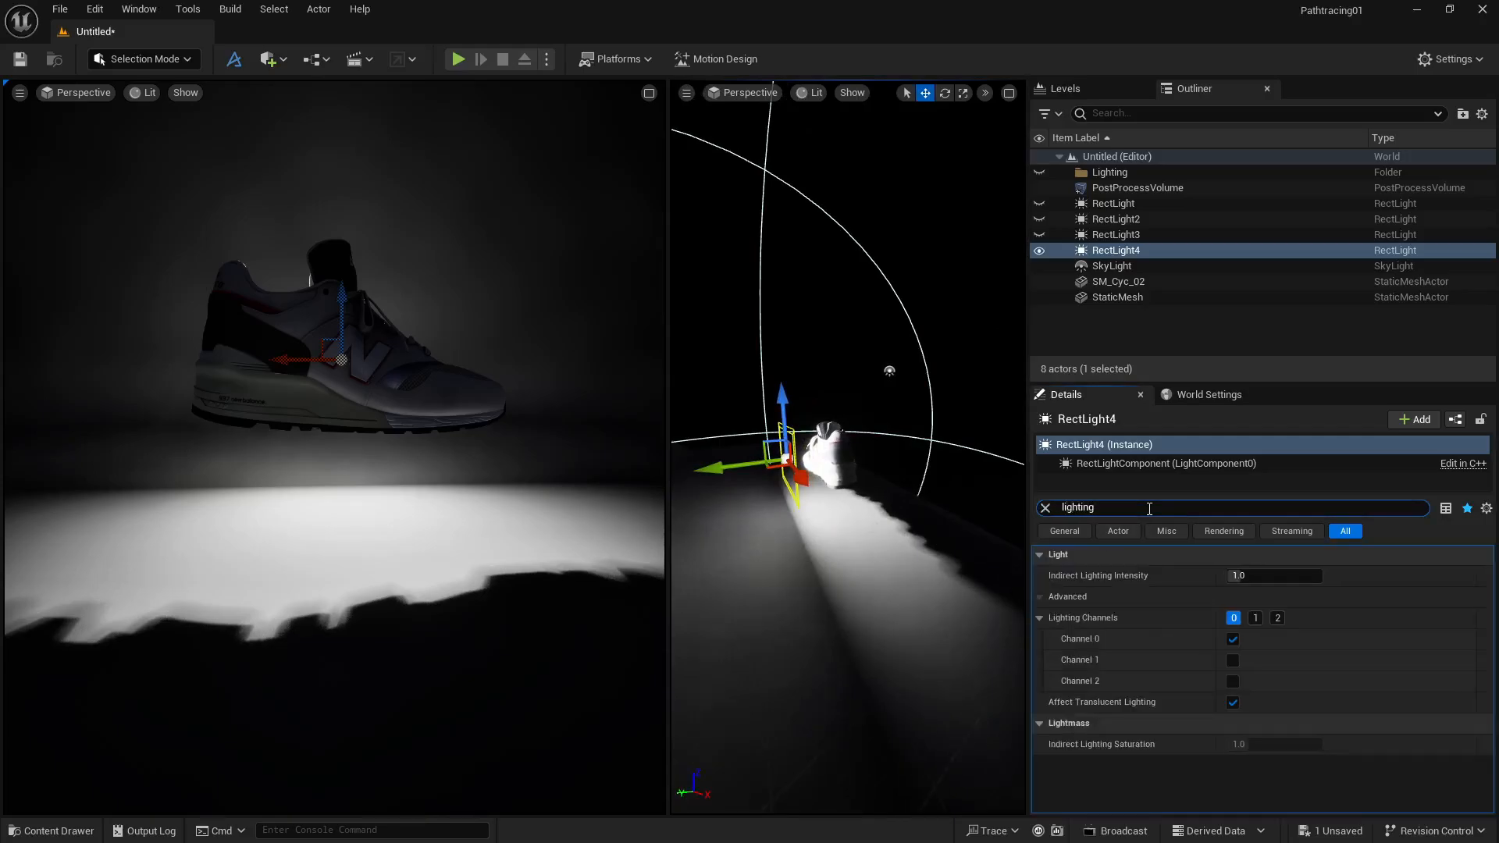
click(1253, 618)
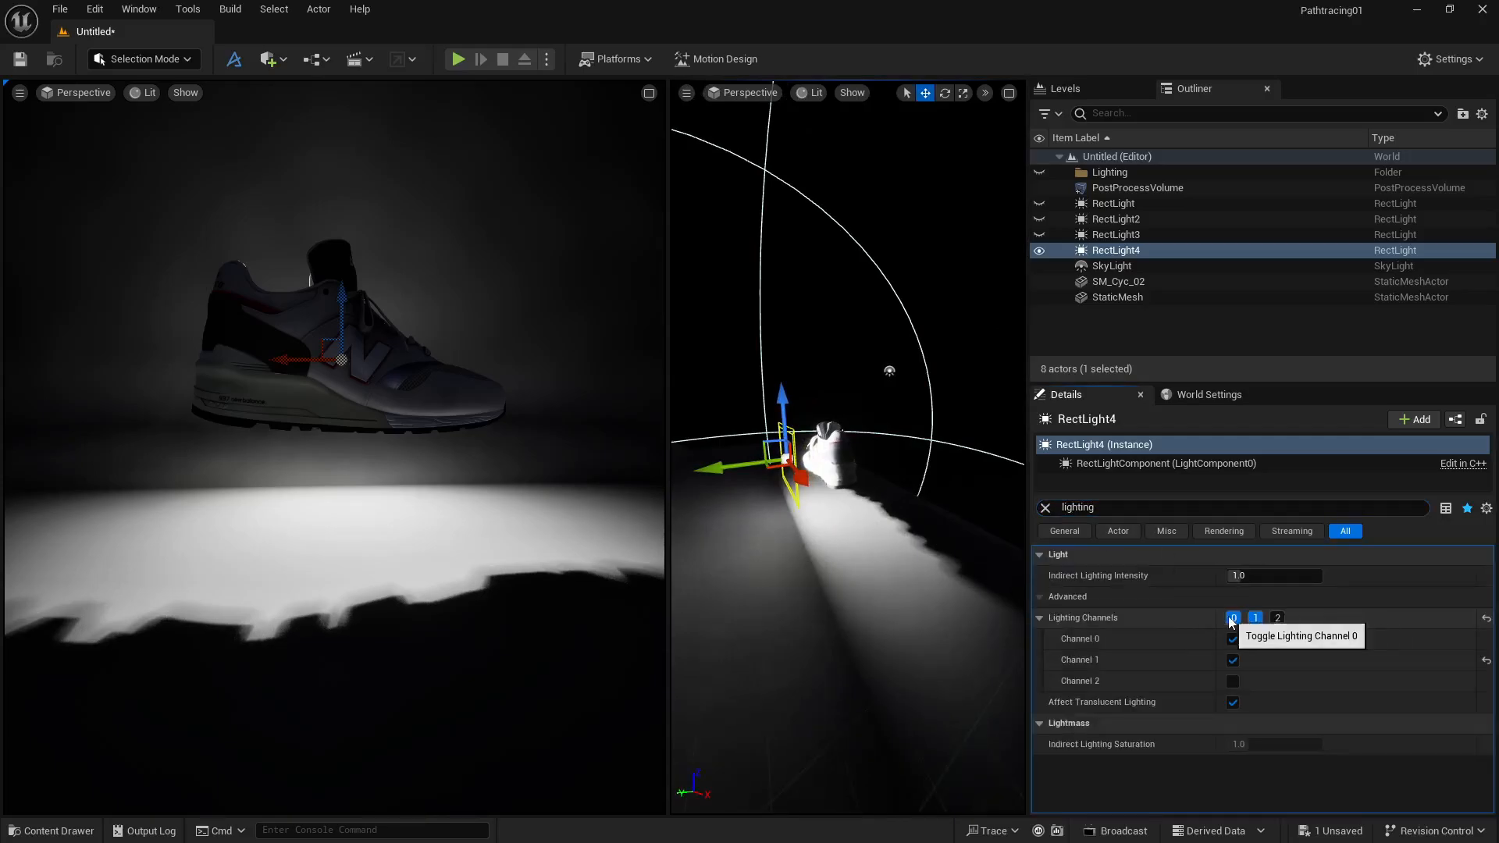
click(1233, 619)
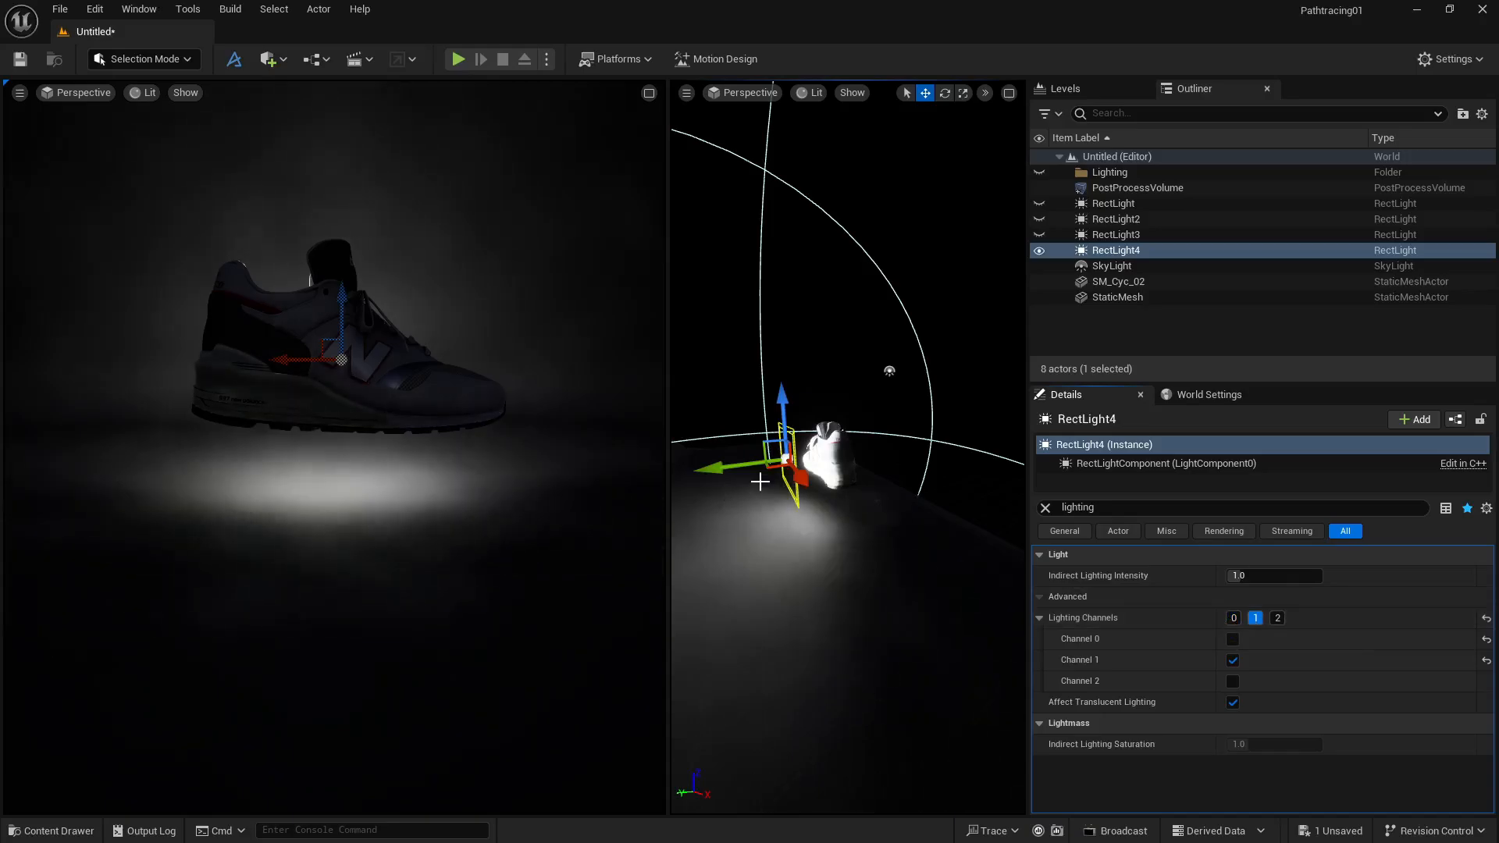
Step: Move RectLight4 along the Y axis closer to the shoe, to a Y location of -420
mouse_move(728, 466)
mouse_down()
mouse_move(767, 466)
mouse_move(734, 472)
mouse_move(747, 472)
mouse_up()
right_drag(747, 472, 679, 471)
right_drag(847, 546, 980, 576)
Step: Enlarge RectLight4's source to a width of 584 and a height of 392, and set its barn door angle and length to 0
click(1045, 507)
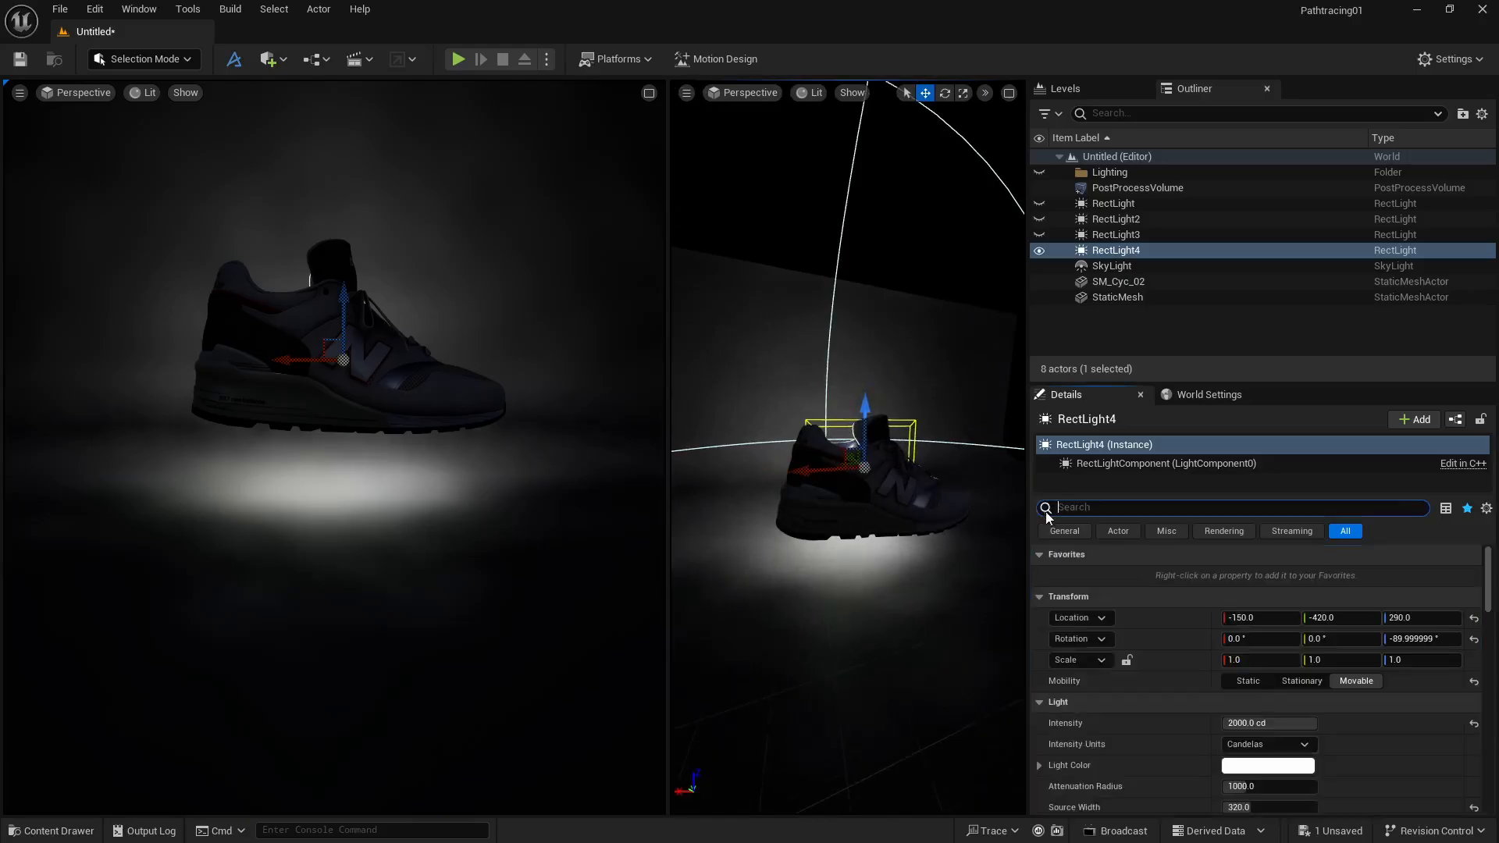
scroll(1174, 691, down, 2)
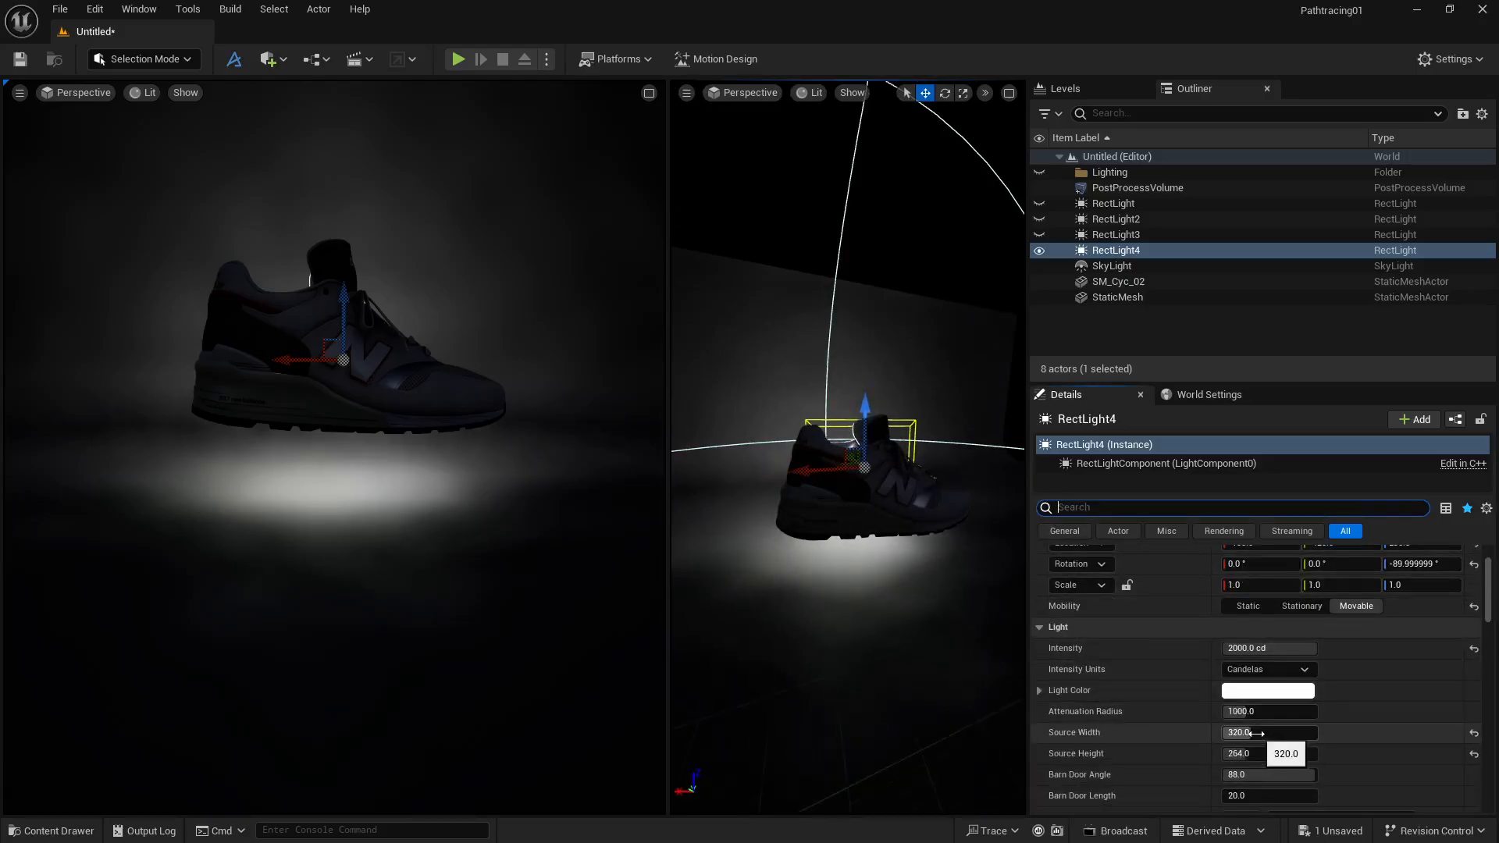
mouse_move(1247, 733)
mouse_down()
mouse_move(1276, 733)
mouse_move(1255, 752)
mouse_up()
scroll(1206, 753, down, 3)
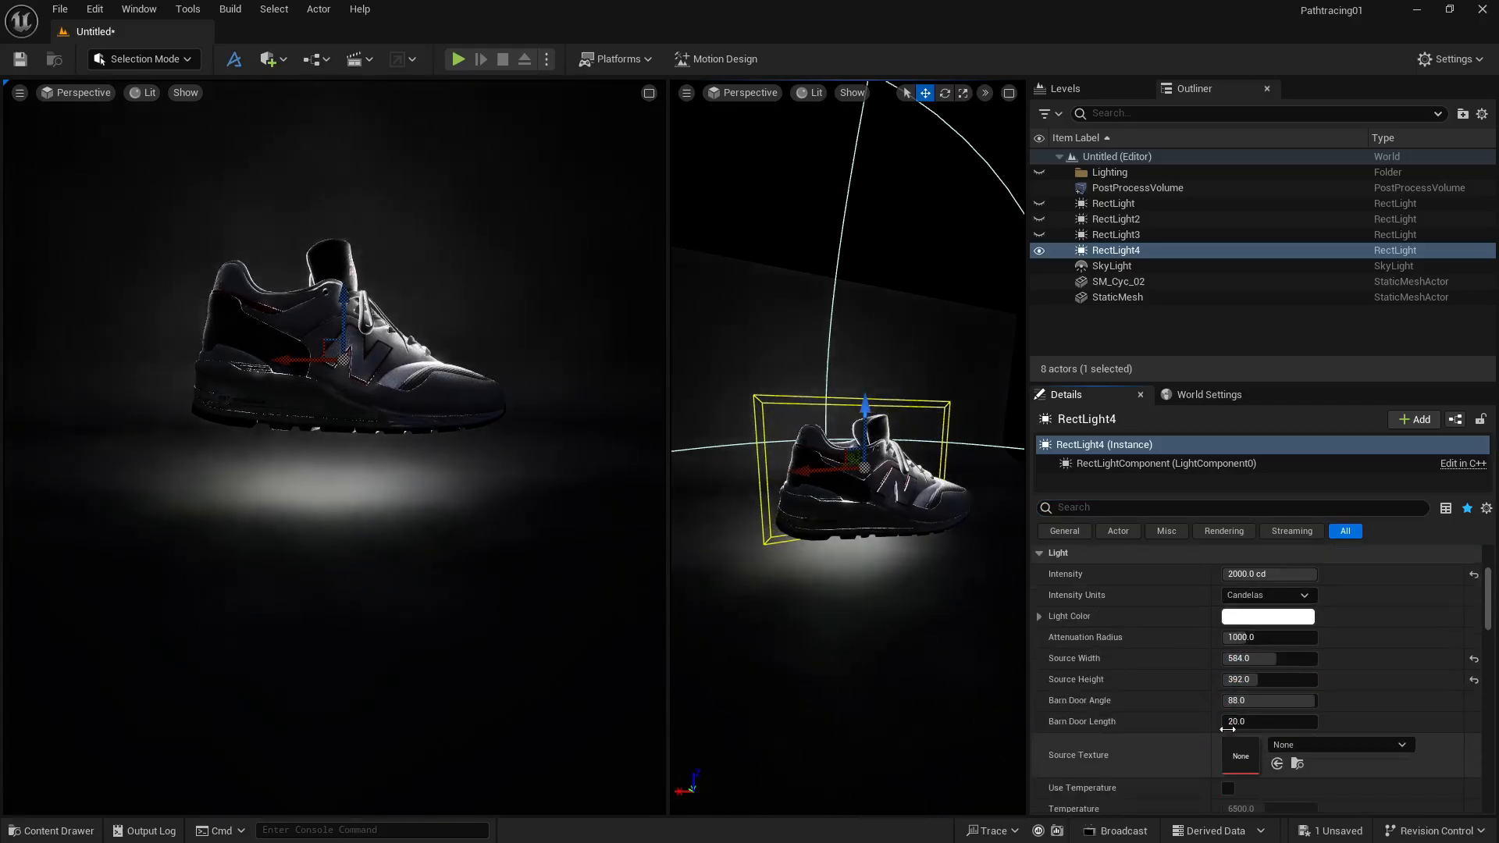
click(1245, 701)
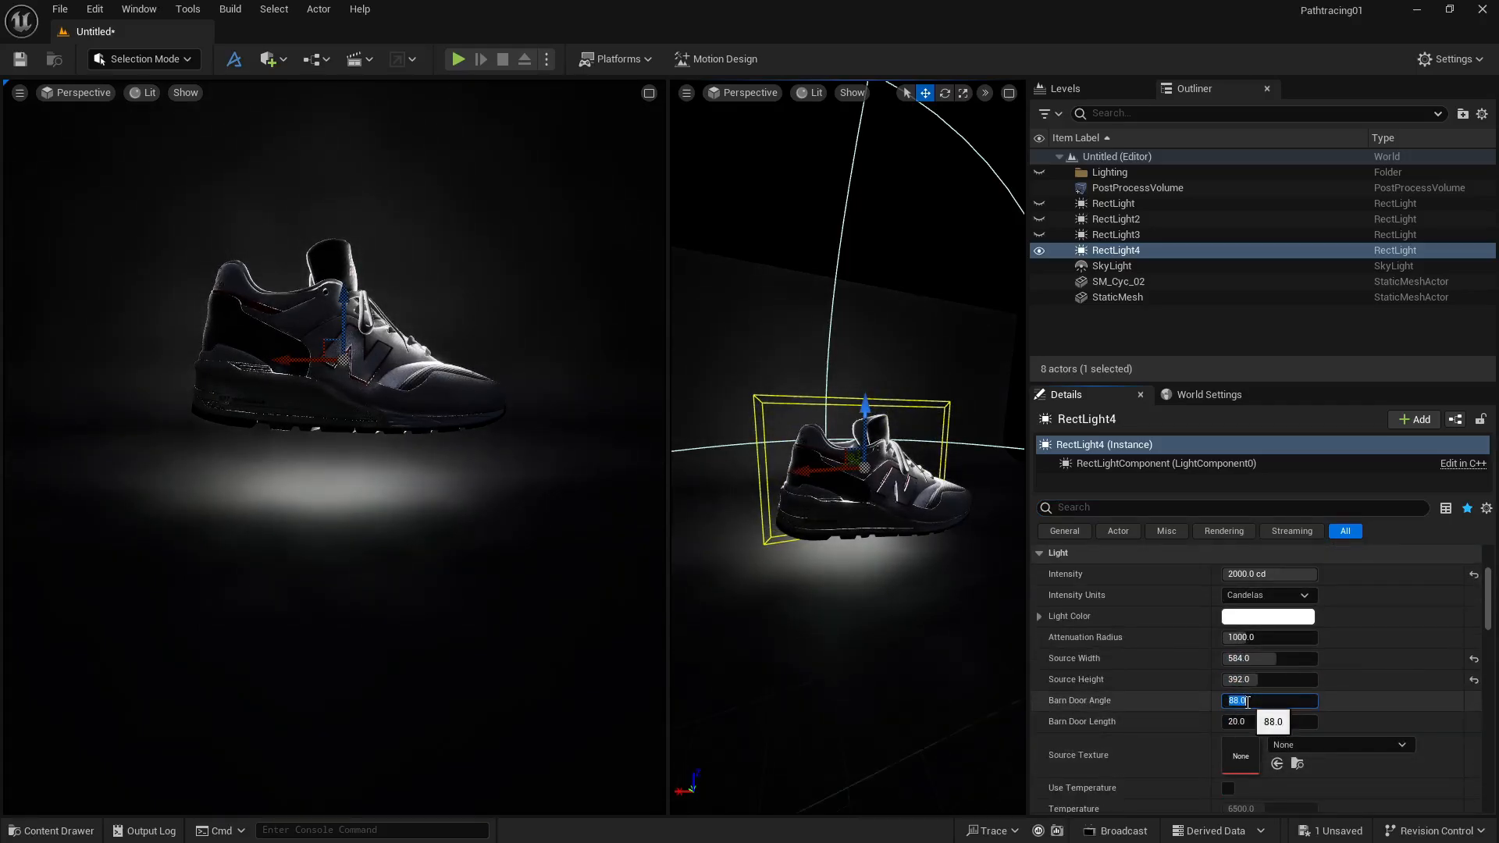
text(0)
key(Tab)
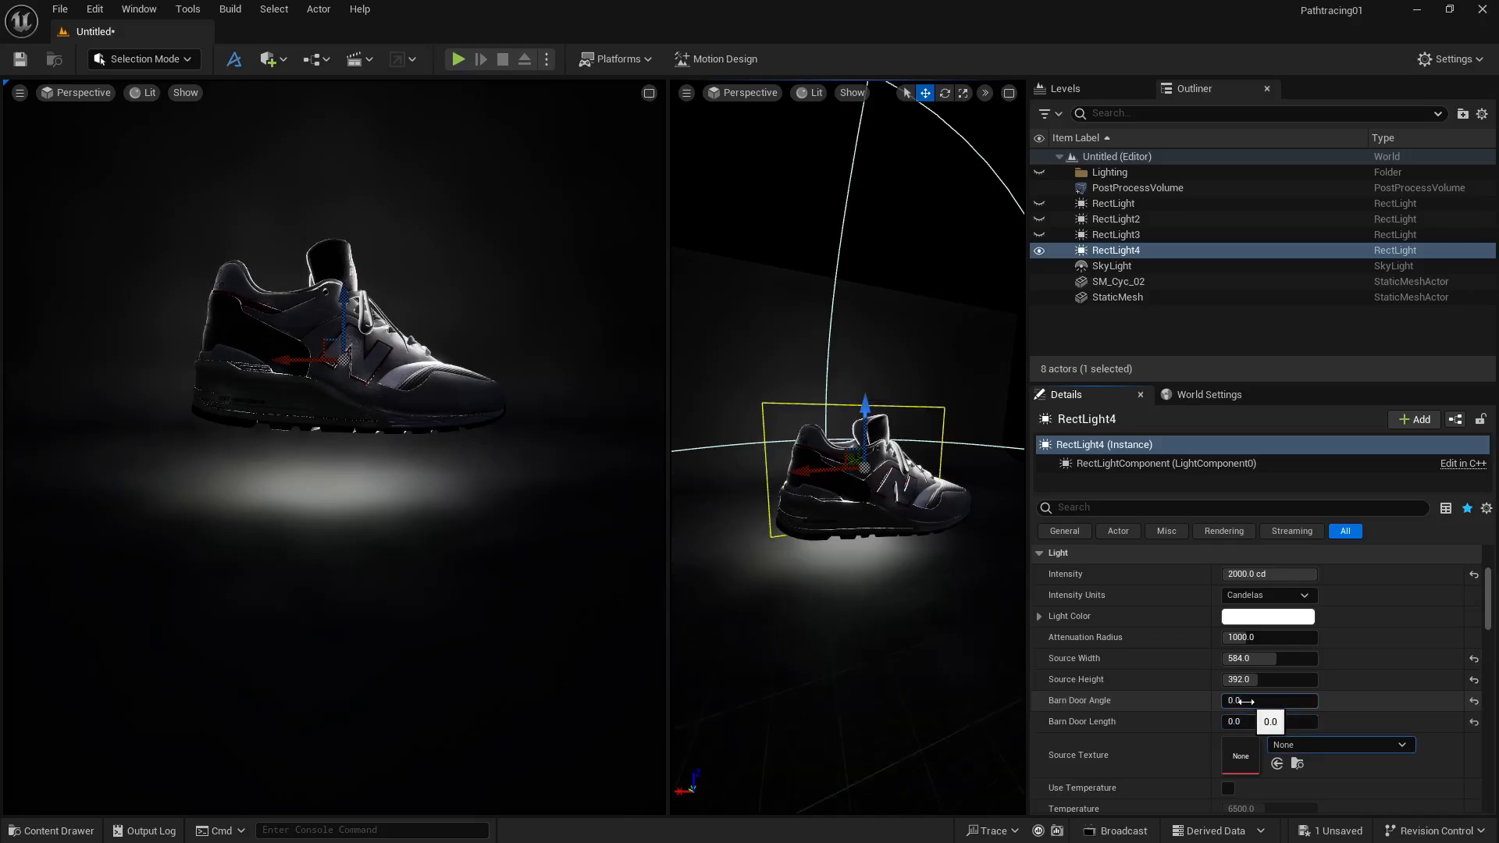
Step: Tilt RectLight4 about 20 degrees down toward the shoe, and move it up and back from the shoe
right_drag(673, 473, 724, 469)
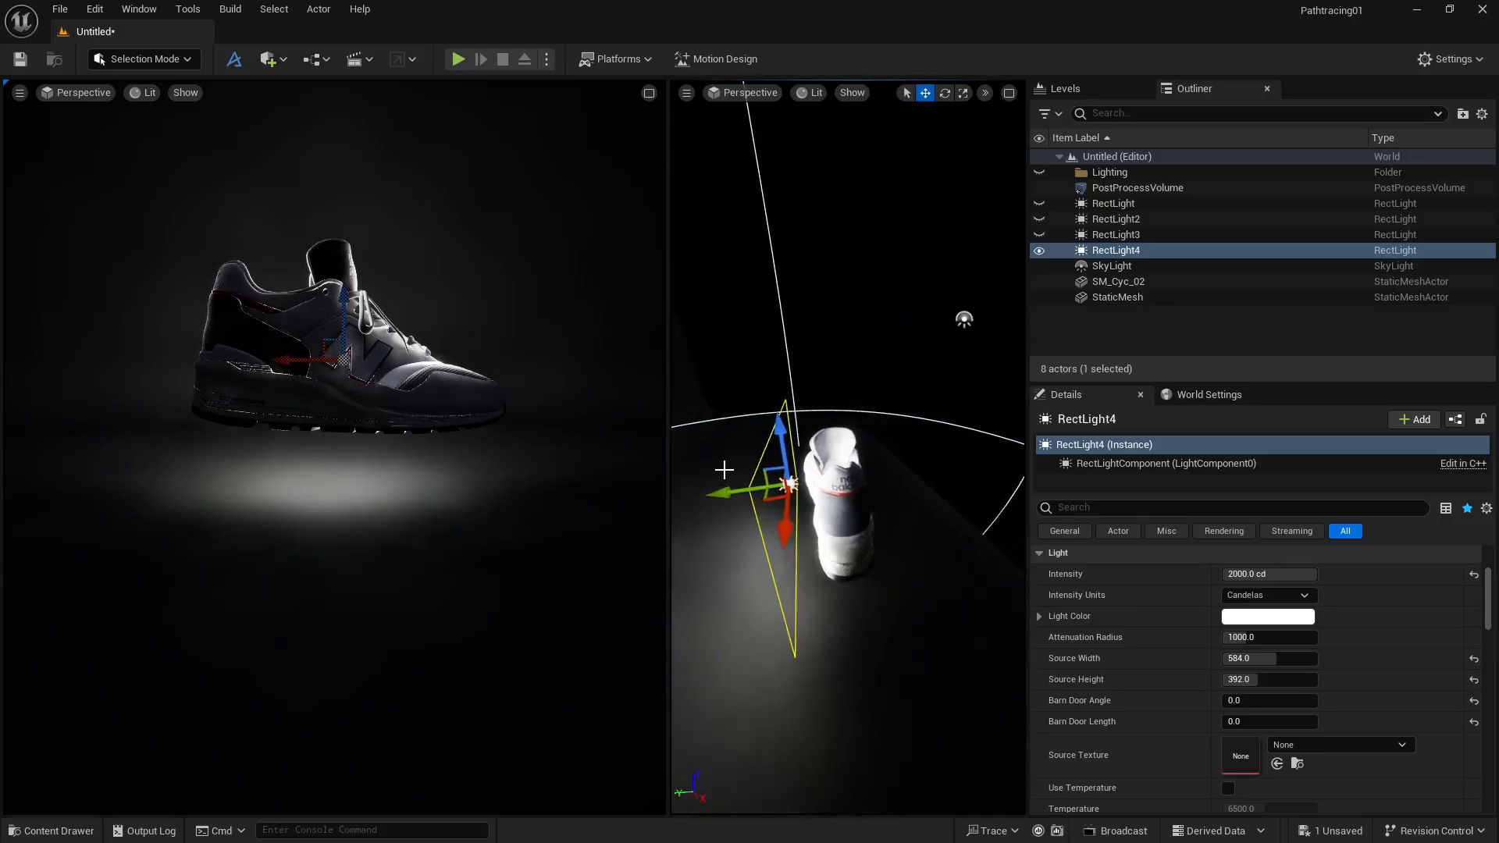
key(e)
drag(795, 407, 814, 408)
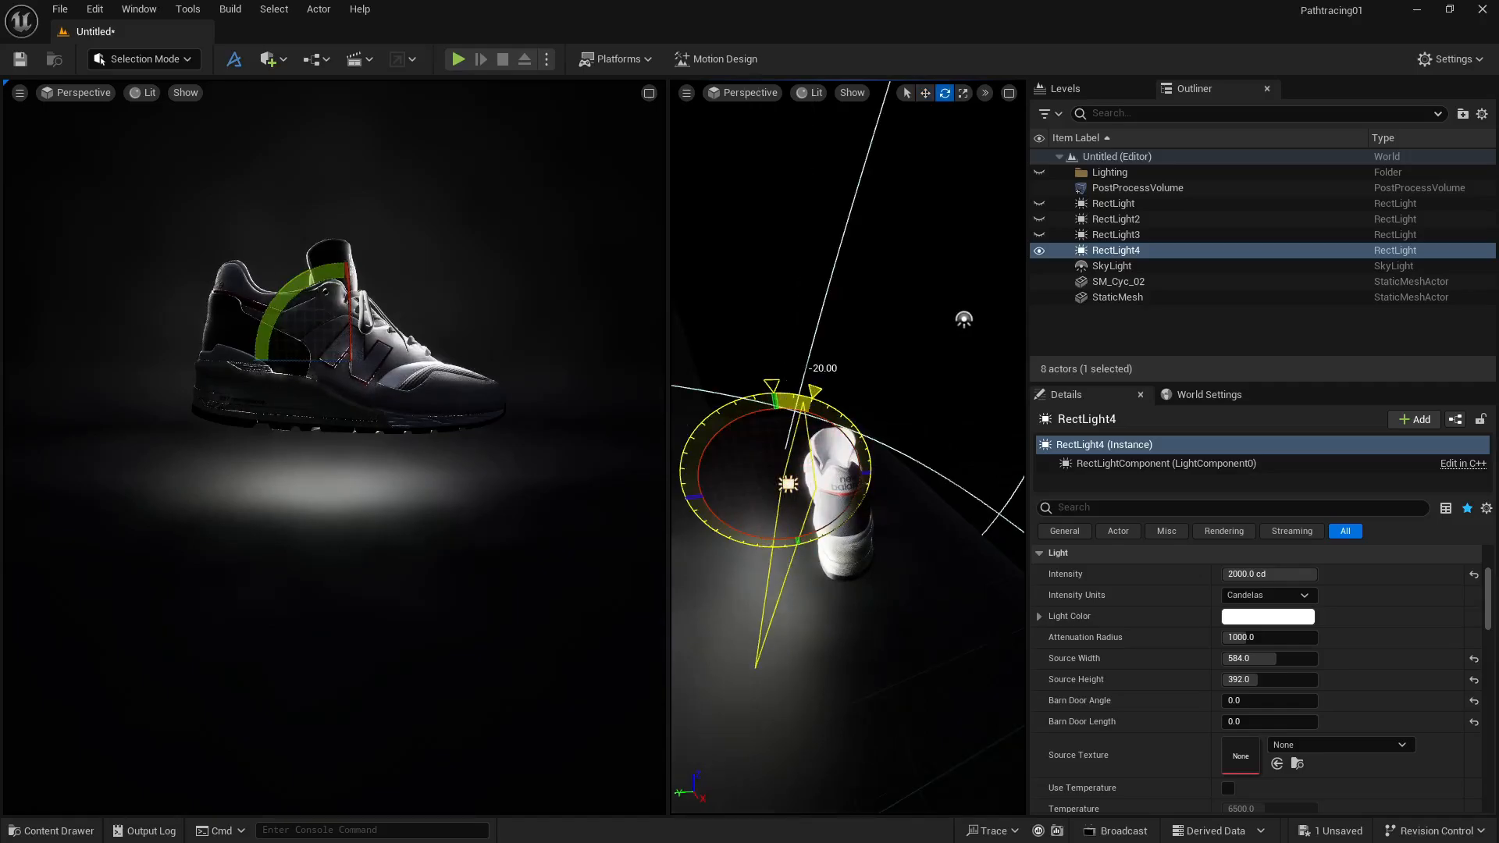
key(w)
drag(748, 490, 753, 411)
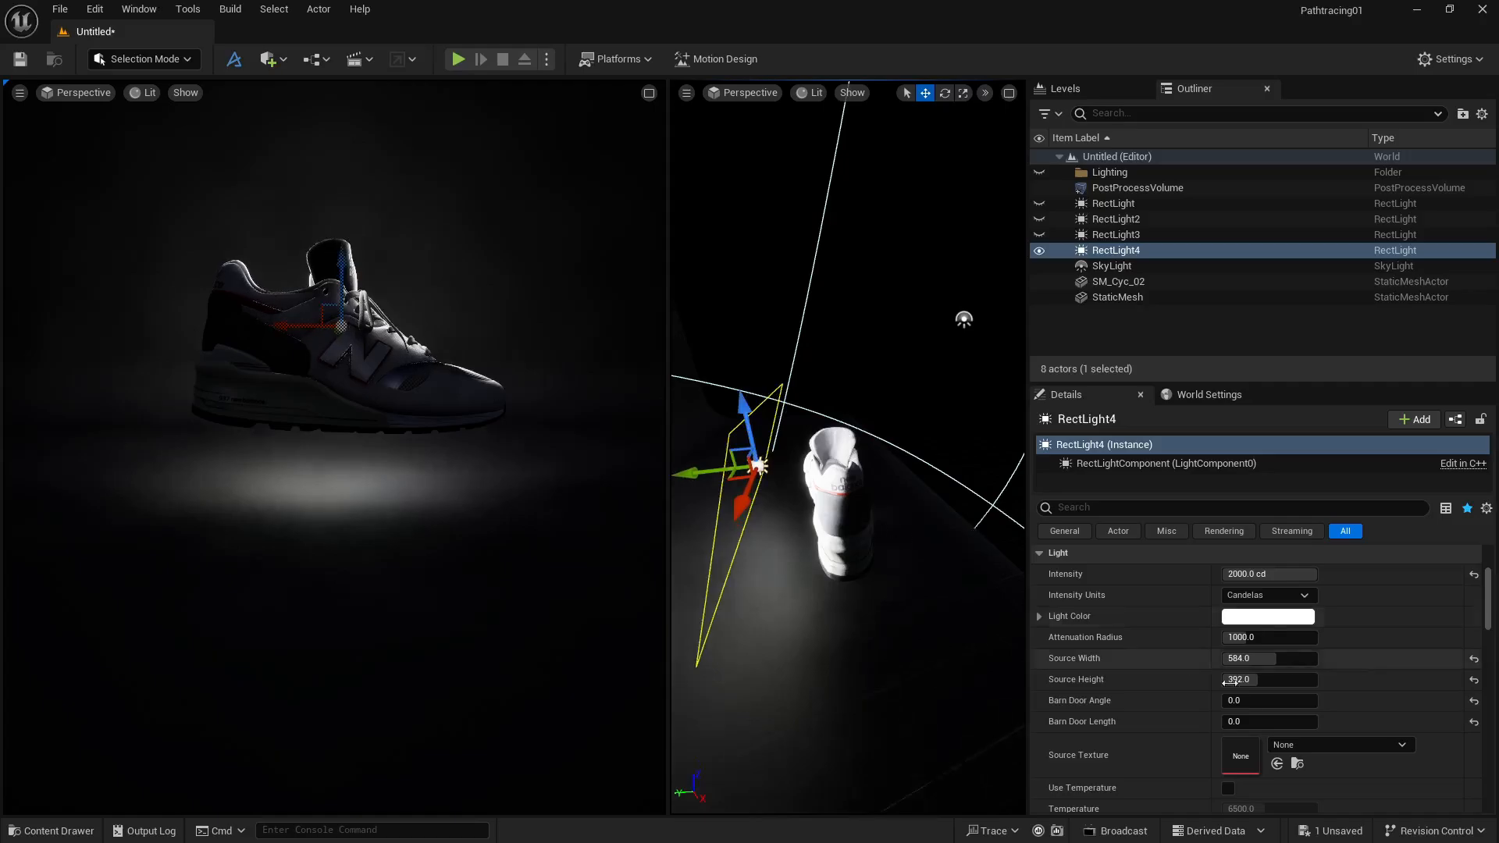
Step: Reduce RectLight4's attenuation radius to about 364 so its range closely surrounds the shoe
mouse_move(1265, 637)
mouse_down()
mouse_move(1227, 637)
mouse_move(1270, 638)
mouse_up()
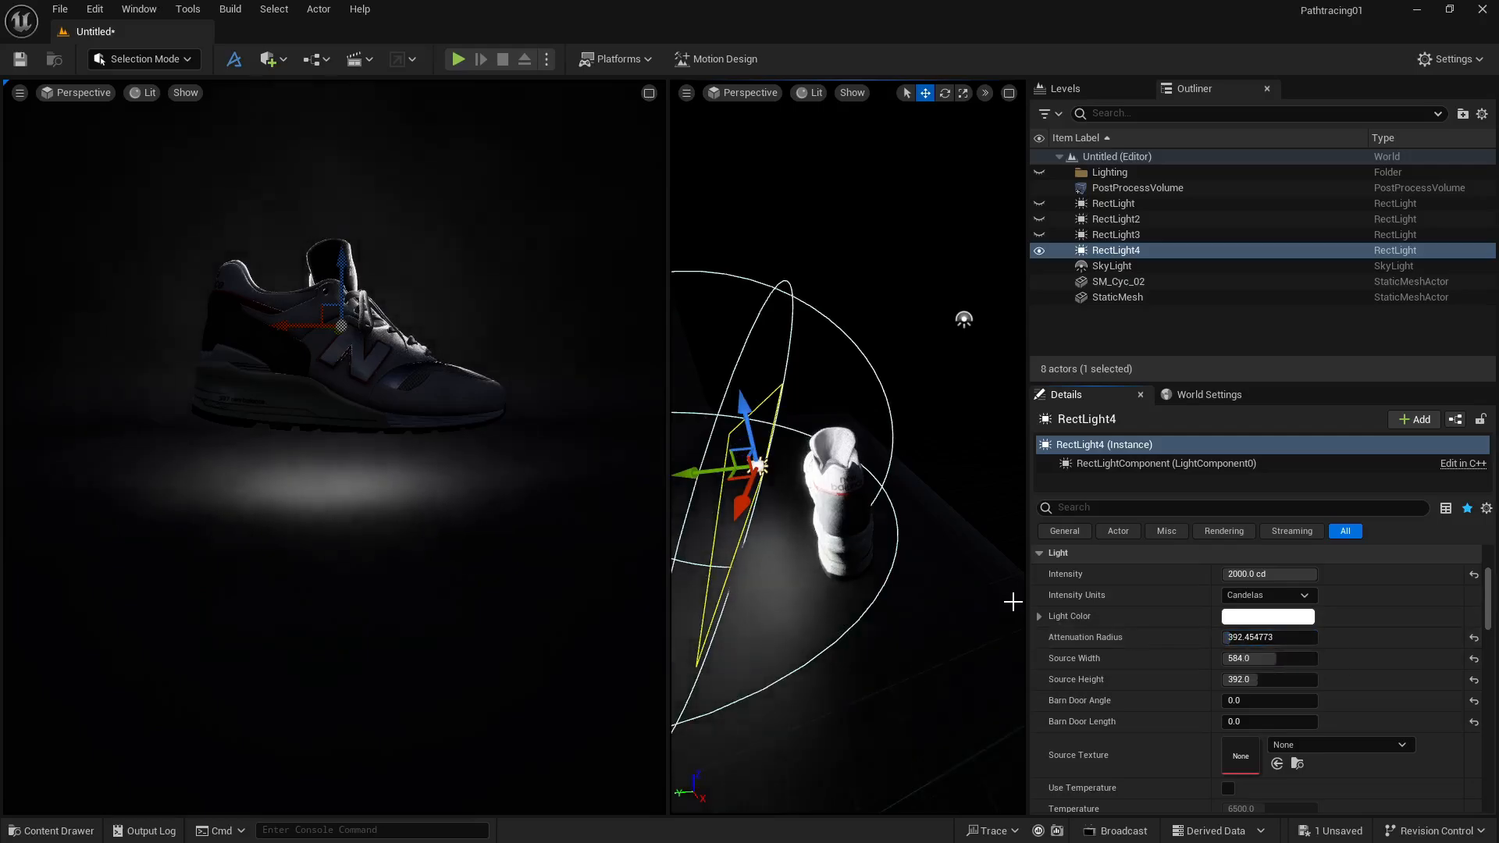
right_drag(810, 534, 676, 530)
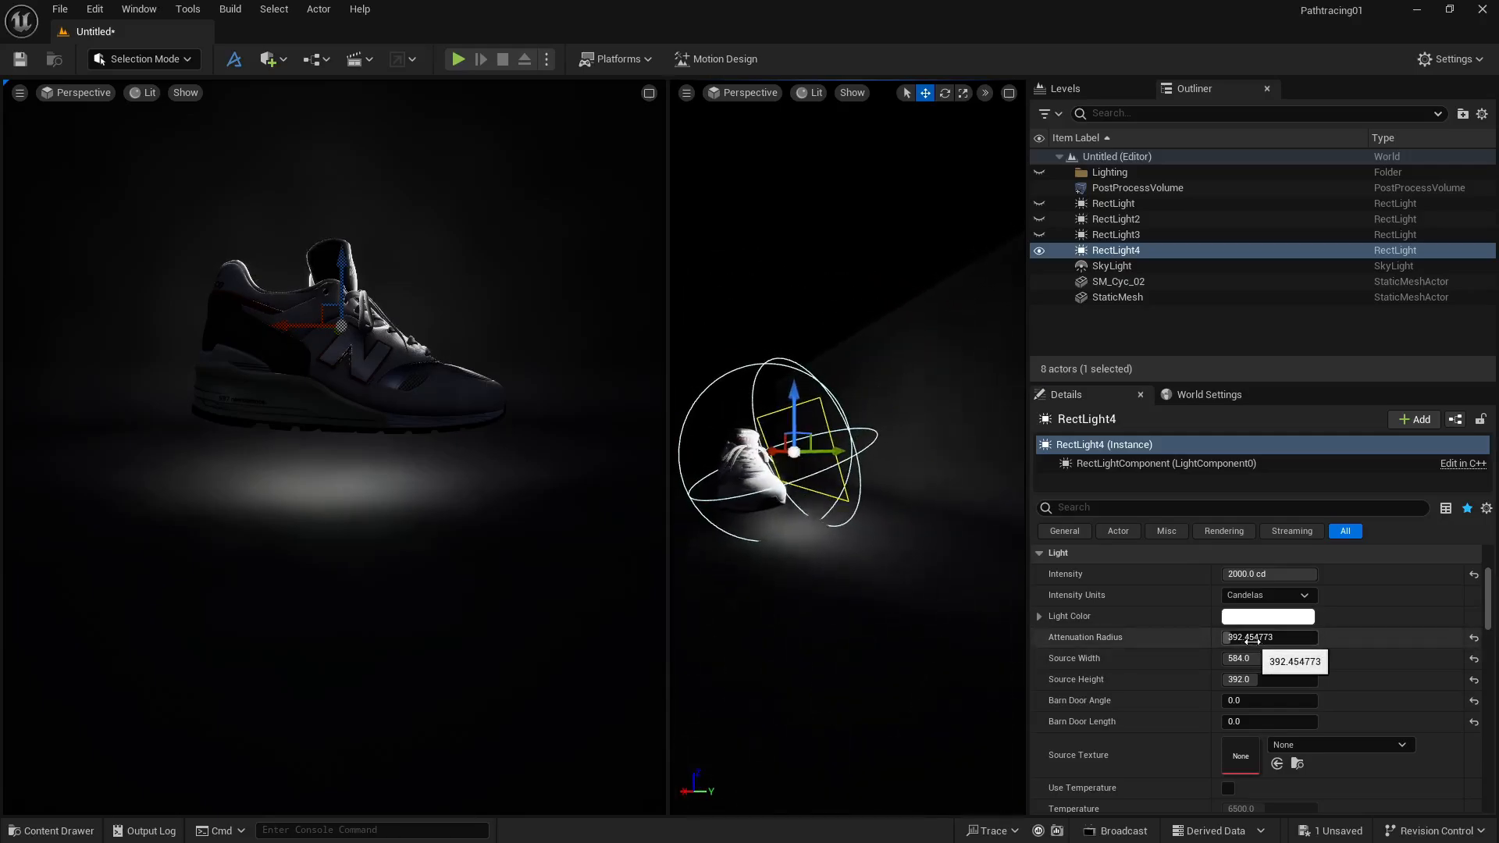
mouse_move(1235, 638)
mouse_down()
mouse_move(1187, 637)
mouse_move(1241, 638)
mouse_up()
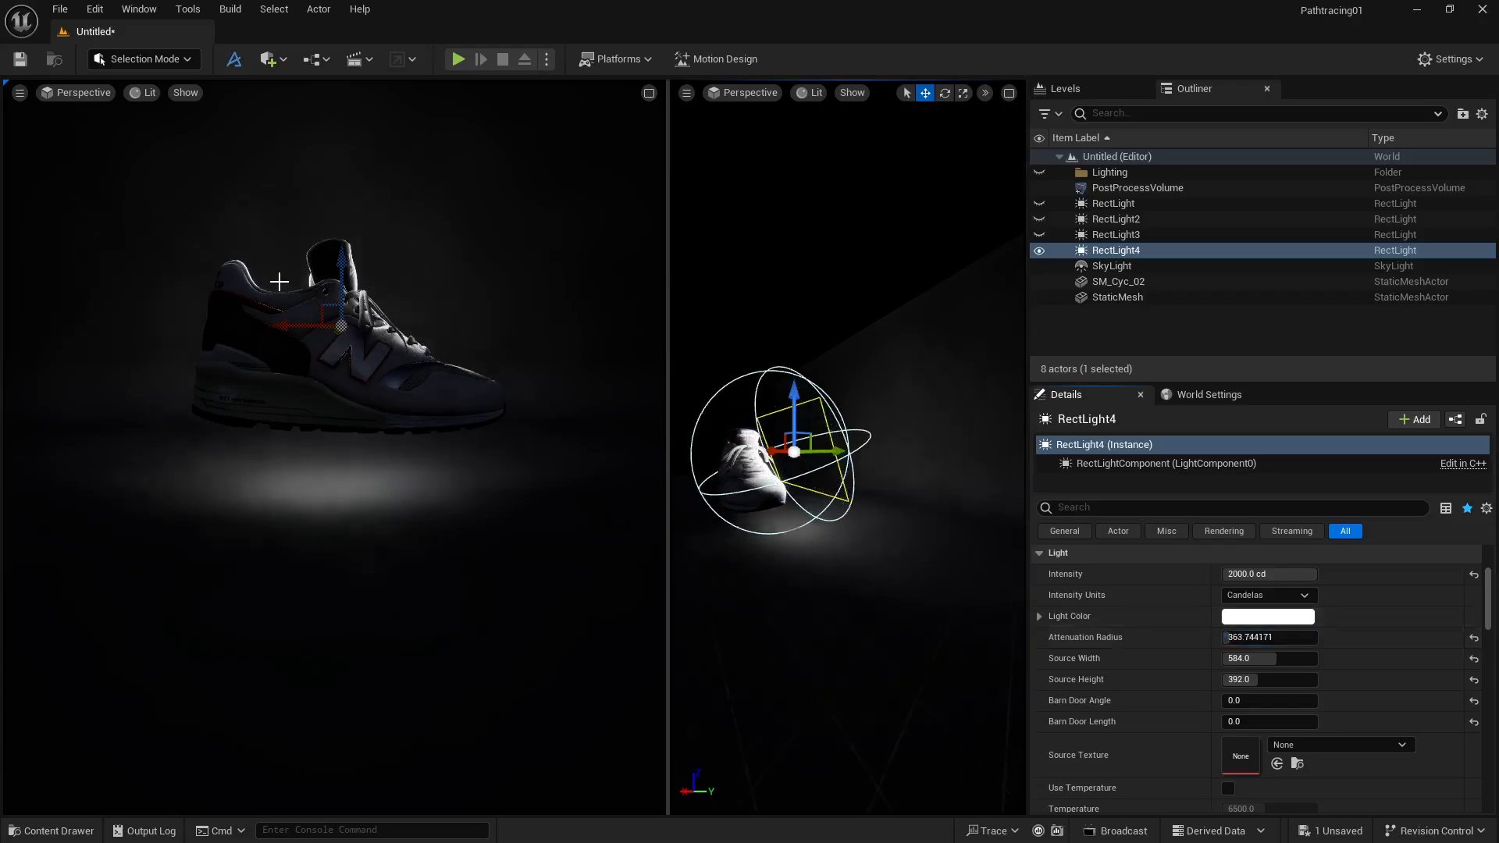
Step: Slide RectLight4 along the X axis to sit behind the shoe's heel
right_drag(778, 514, 762, 488)
drag(791, 460, 764, 459)
drag(763, 459, 755, 460)
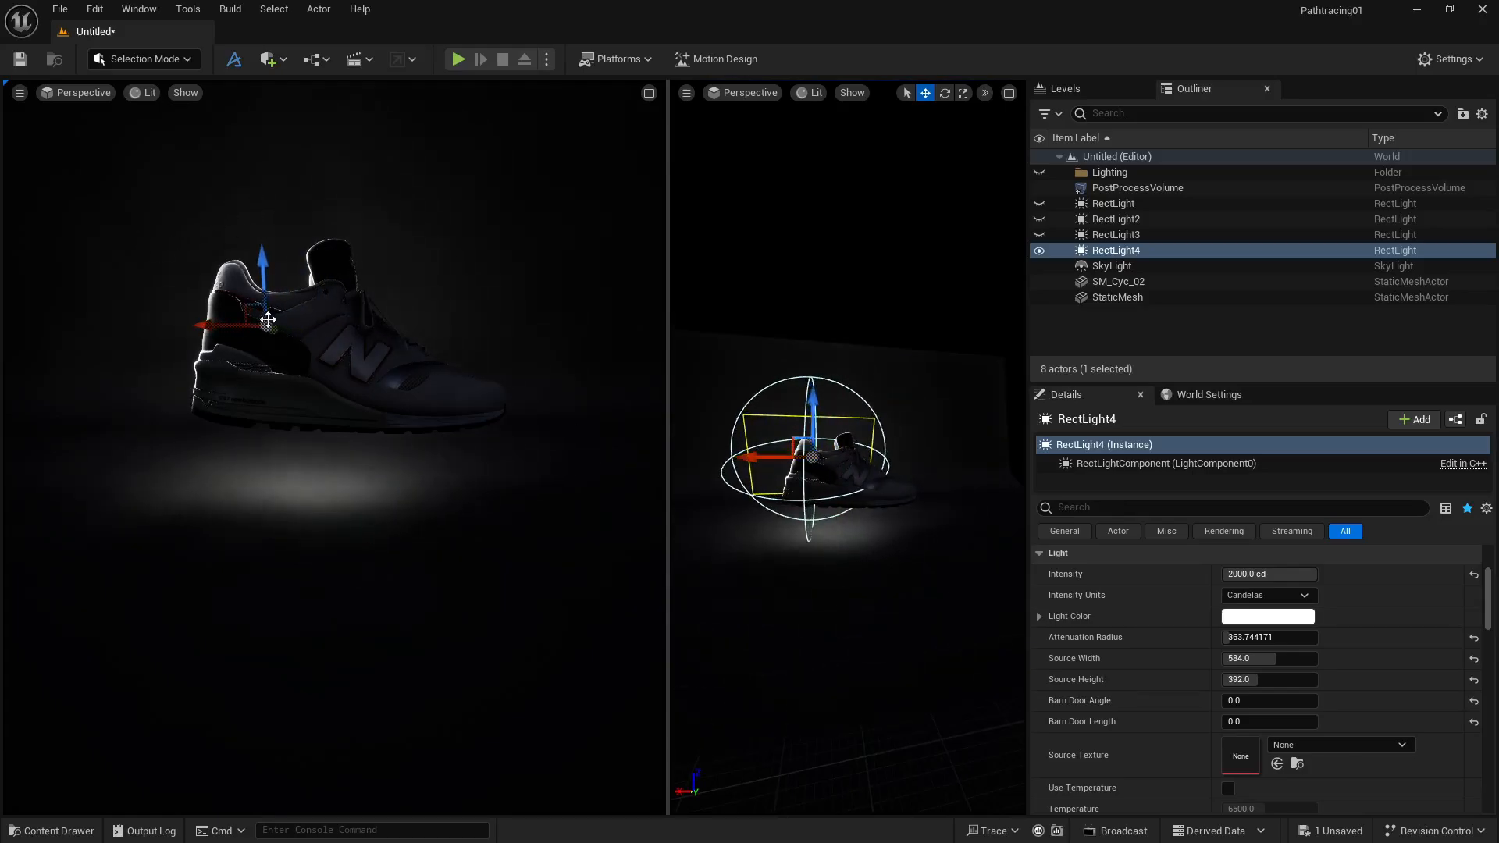
Step: Lower RectLight4's intensity to 500 cd
click(1295, 574)
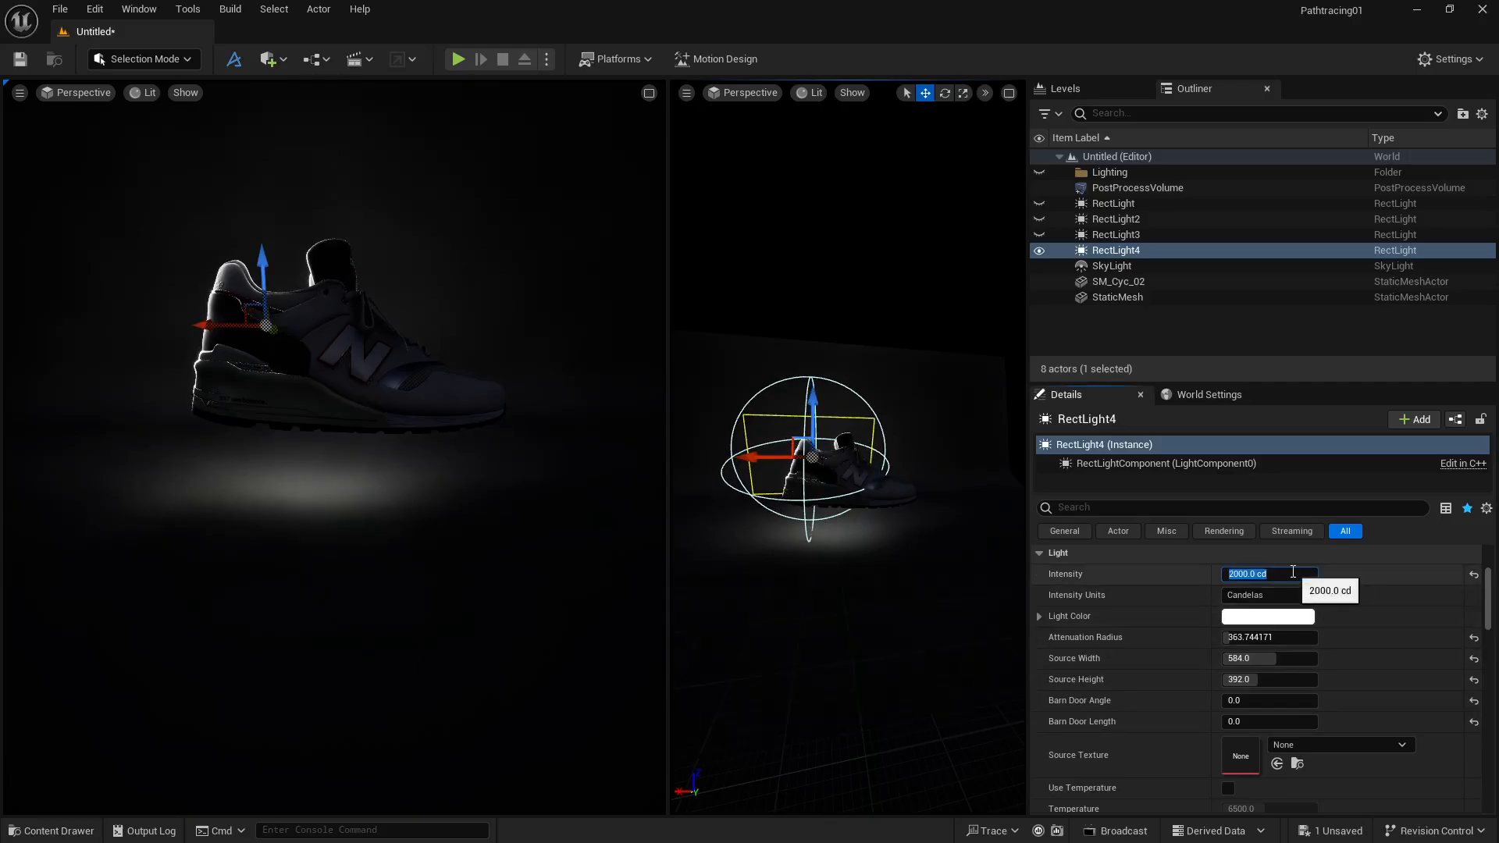
text(1000)
key(Return)
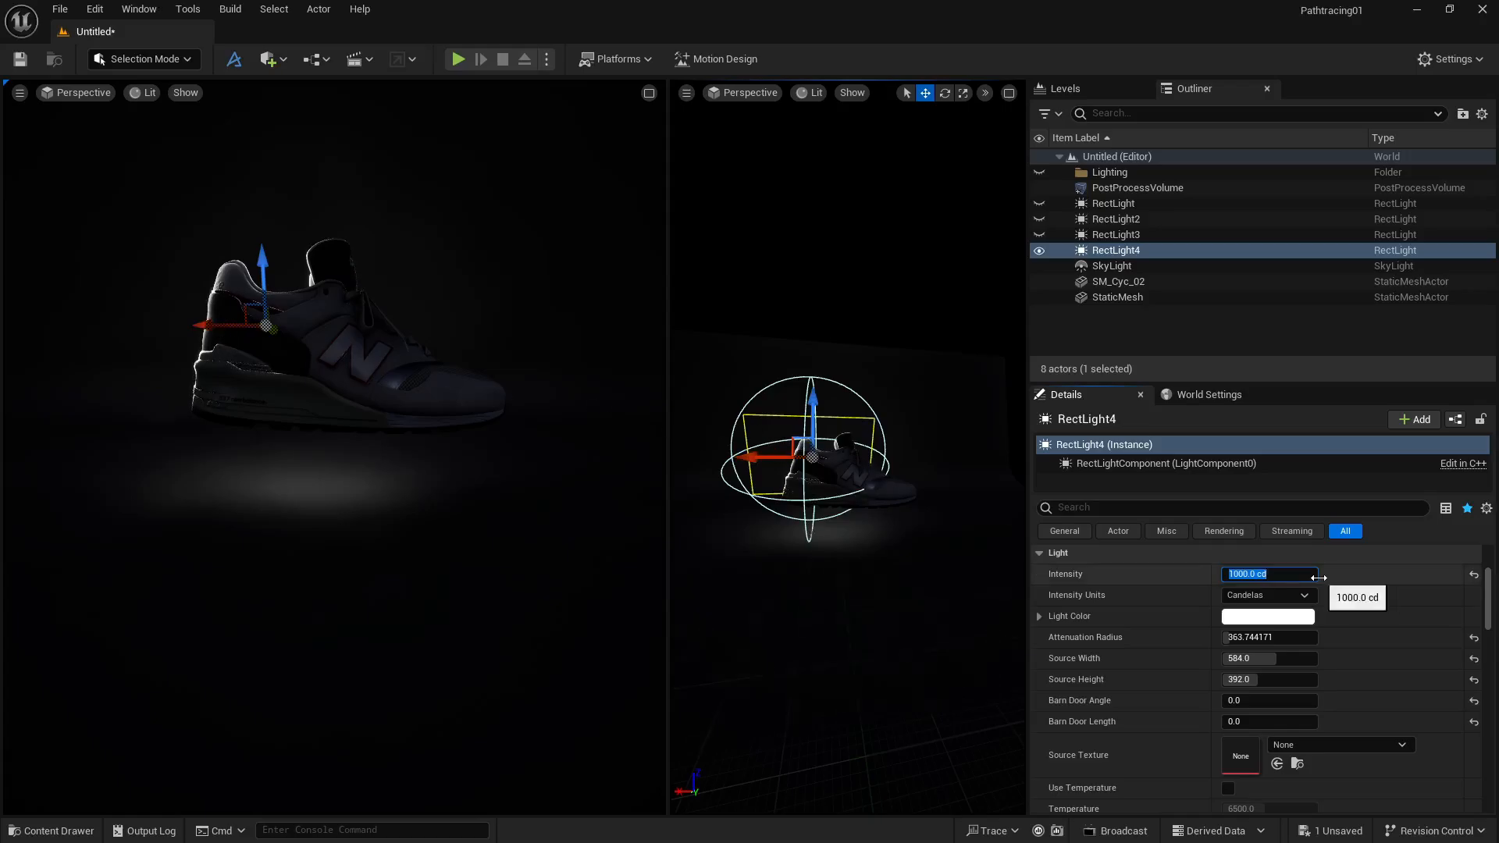
key(Return)
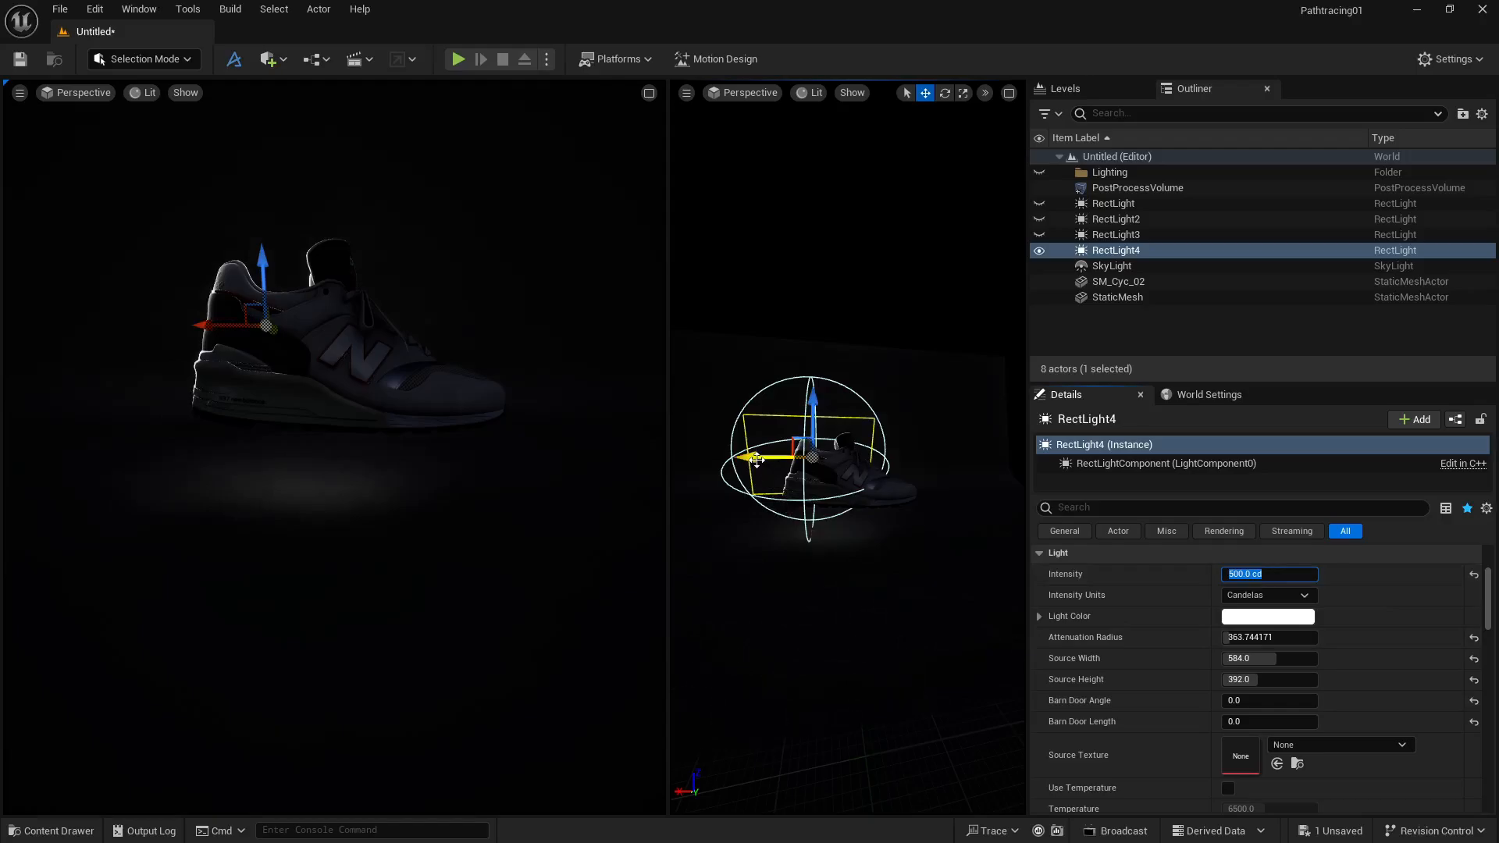
Step: Duplicate RectLight4 along the X axis to the toe side of the shoe and set the copy's intensity to 300 cd
alt+drag(764, 457, 869, 464)
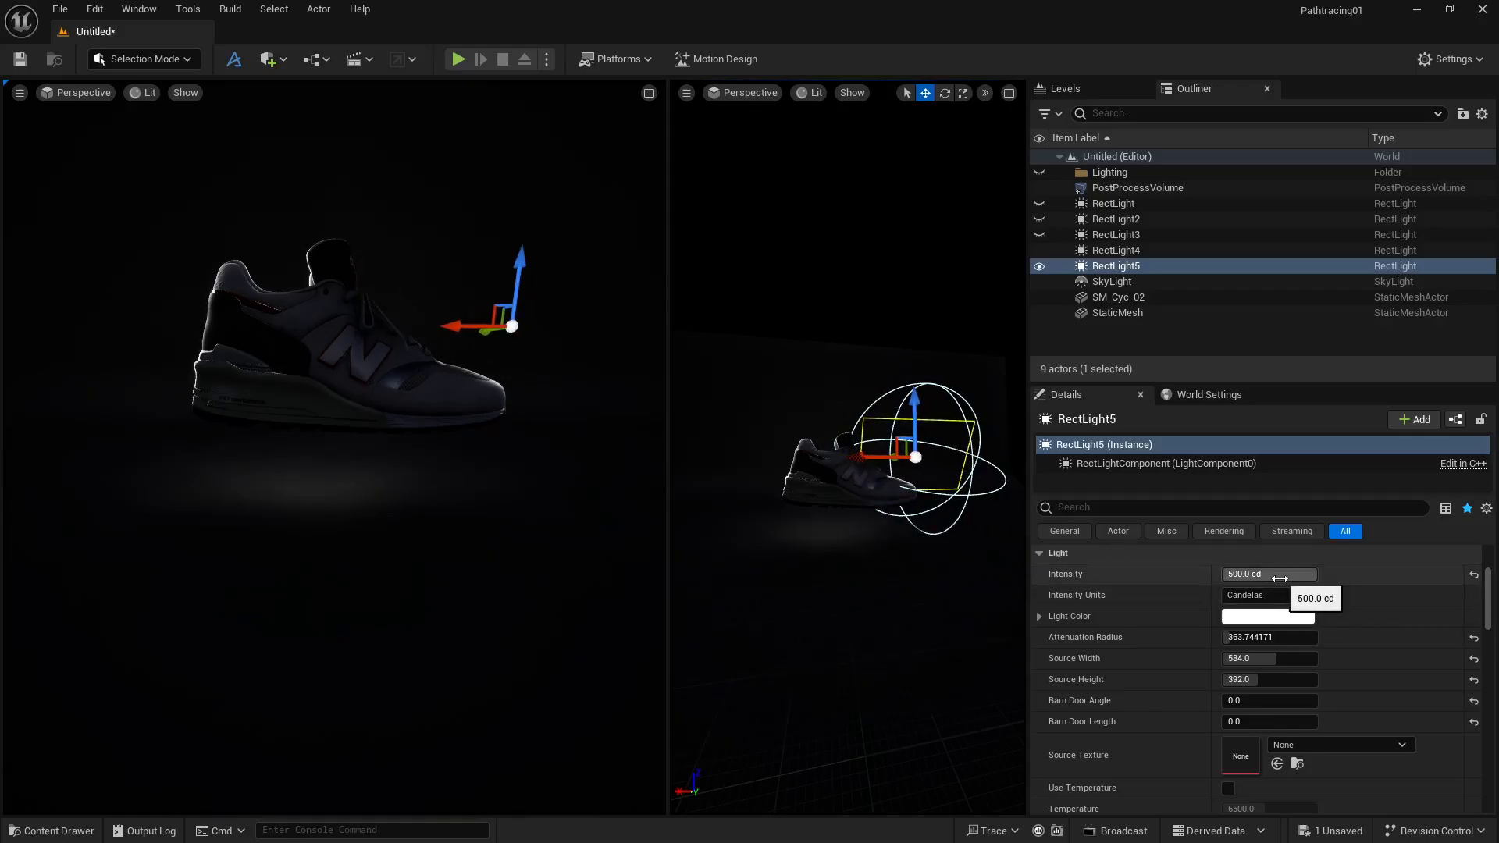
click(1279, 578)
text(300)
key(Return)
Step: Show RectLight, RectLight2 and RectLight3 again
click(1039, 234)
click(1039, 219)
click(1040, 204)
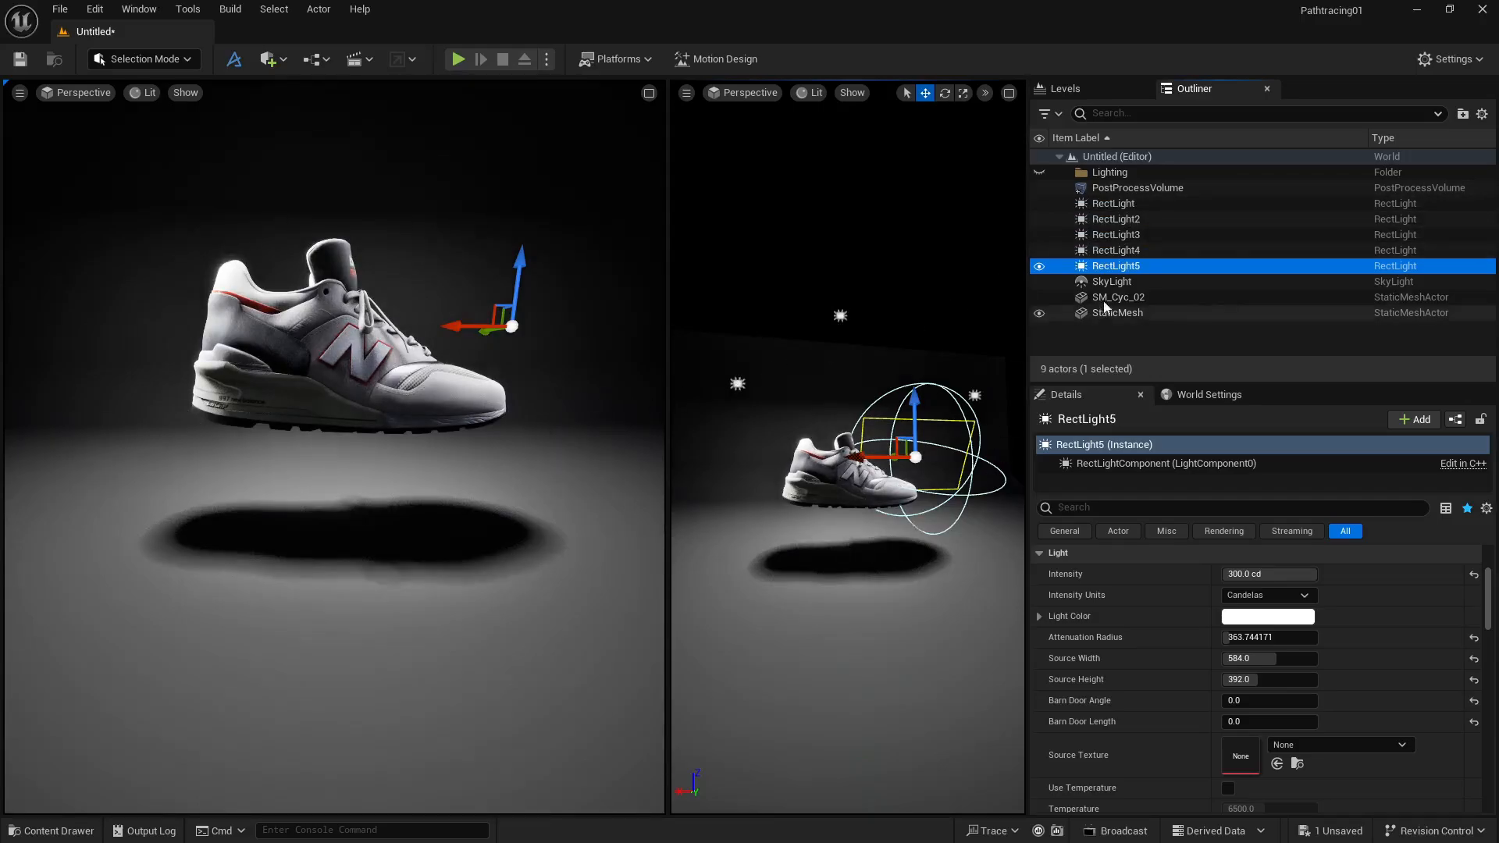
Step: Enable Use Temperature on the overhead RectLight and lower its temperature to about 2957
click(1135, 204)
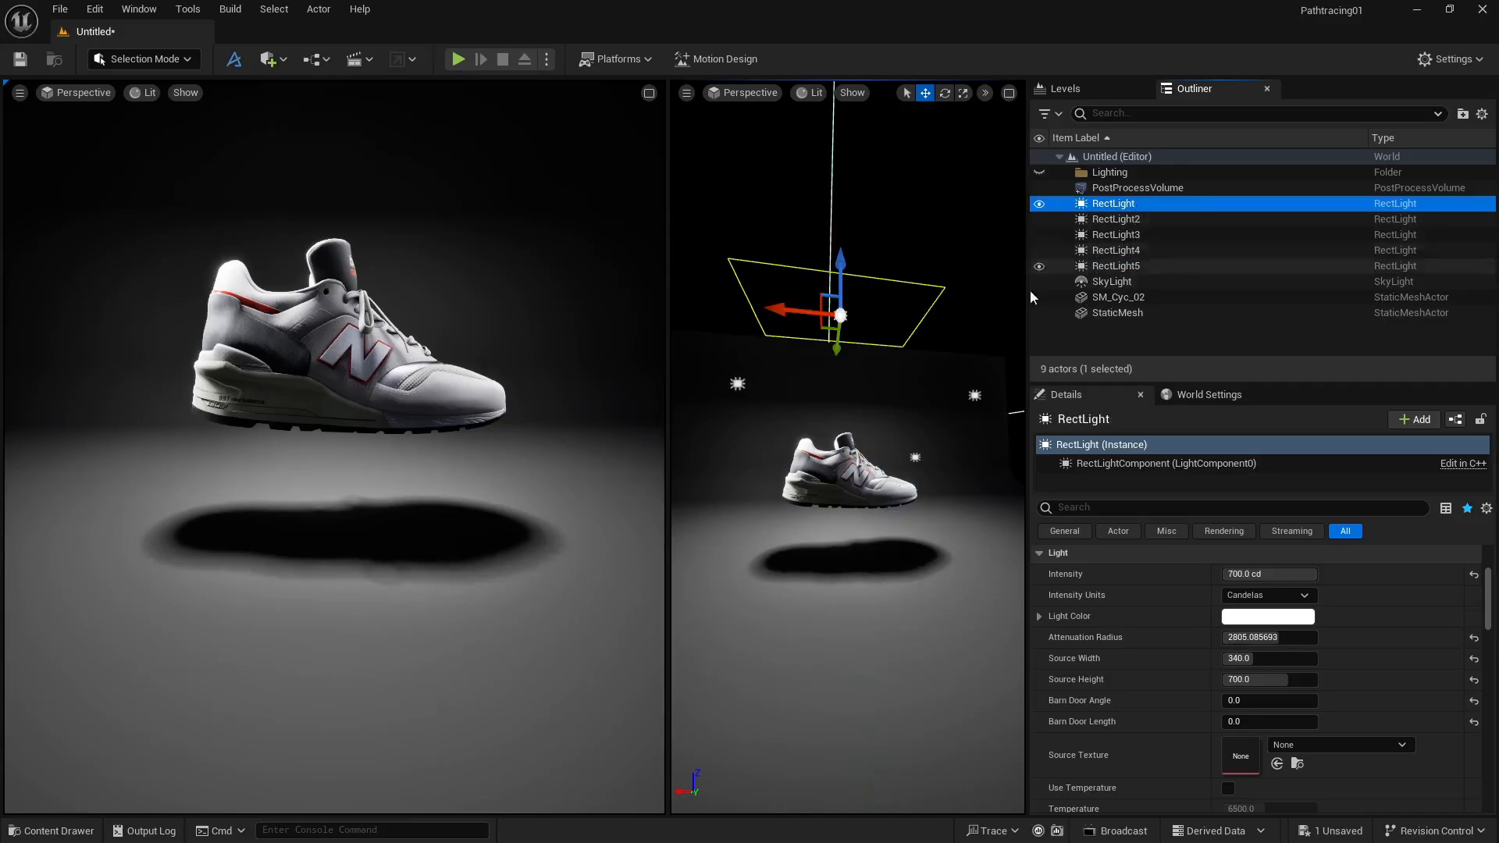
scroll(1157, 679, down, 3)
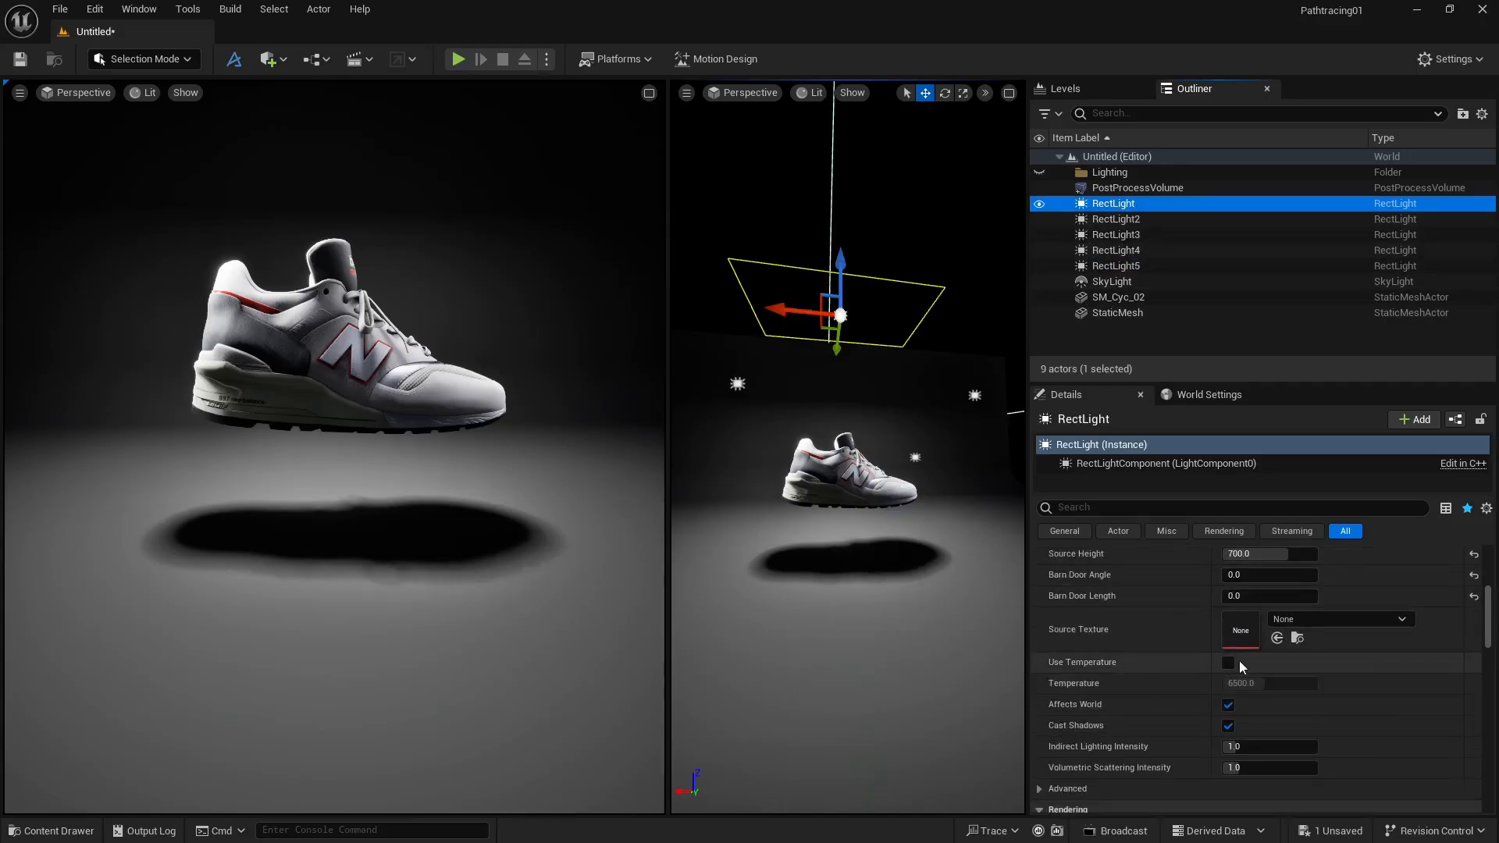
click(1231, 665)
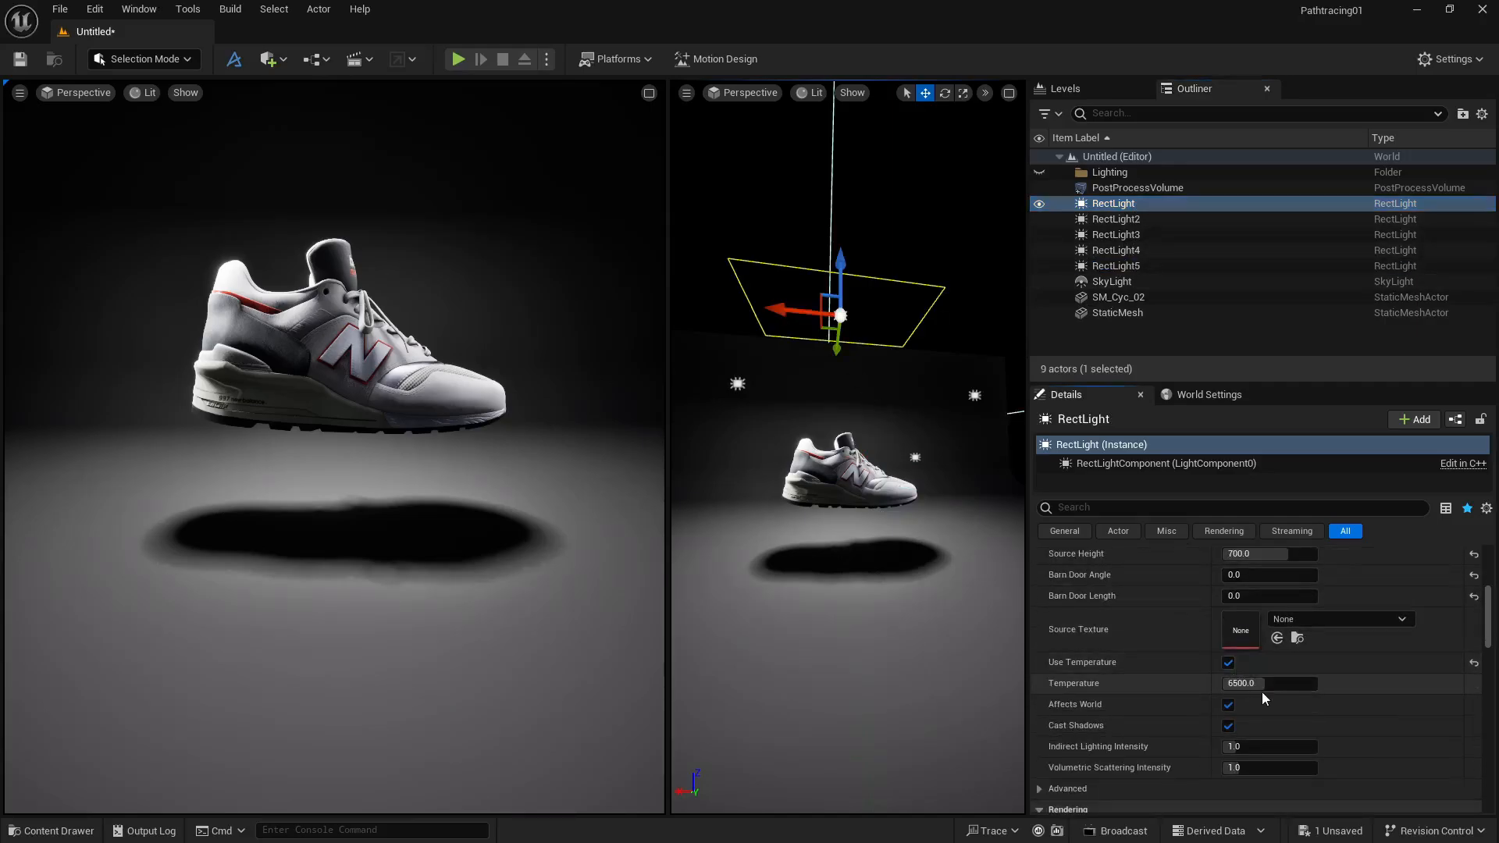
drag(1262, 684, 1241, 684)
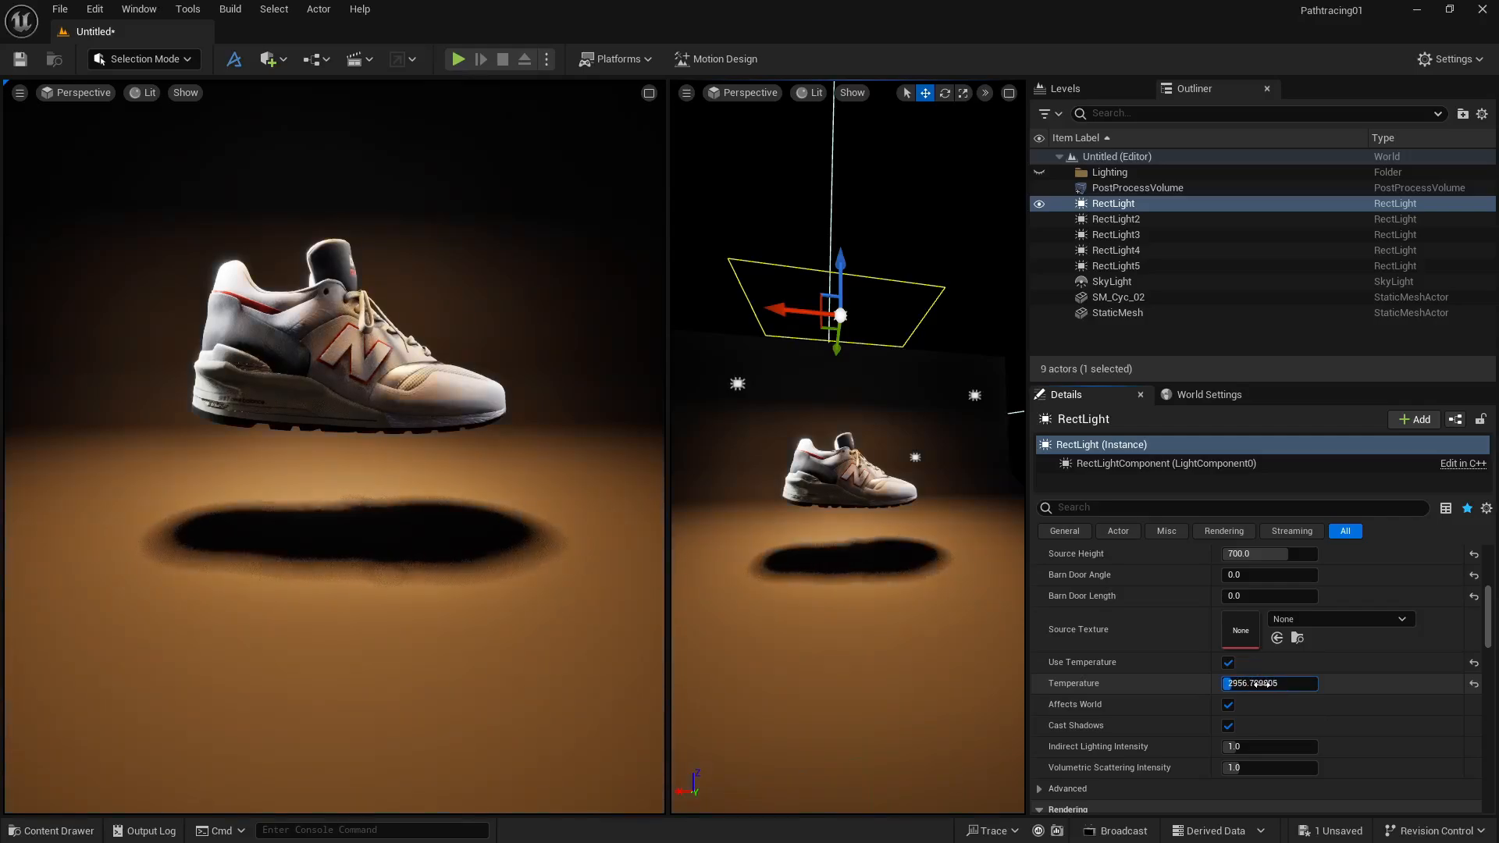
Step: Enable Use Temperature on RectLight2 and lower its temperature to about 4852
click(1118, 220)
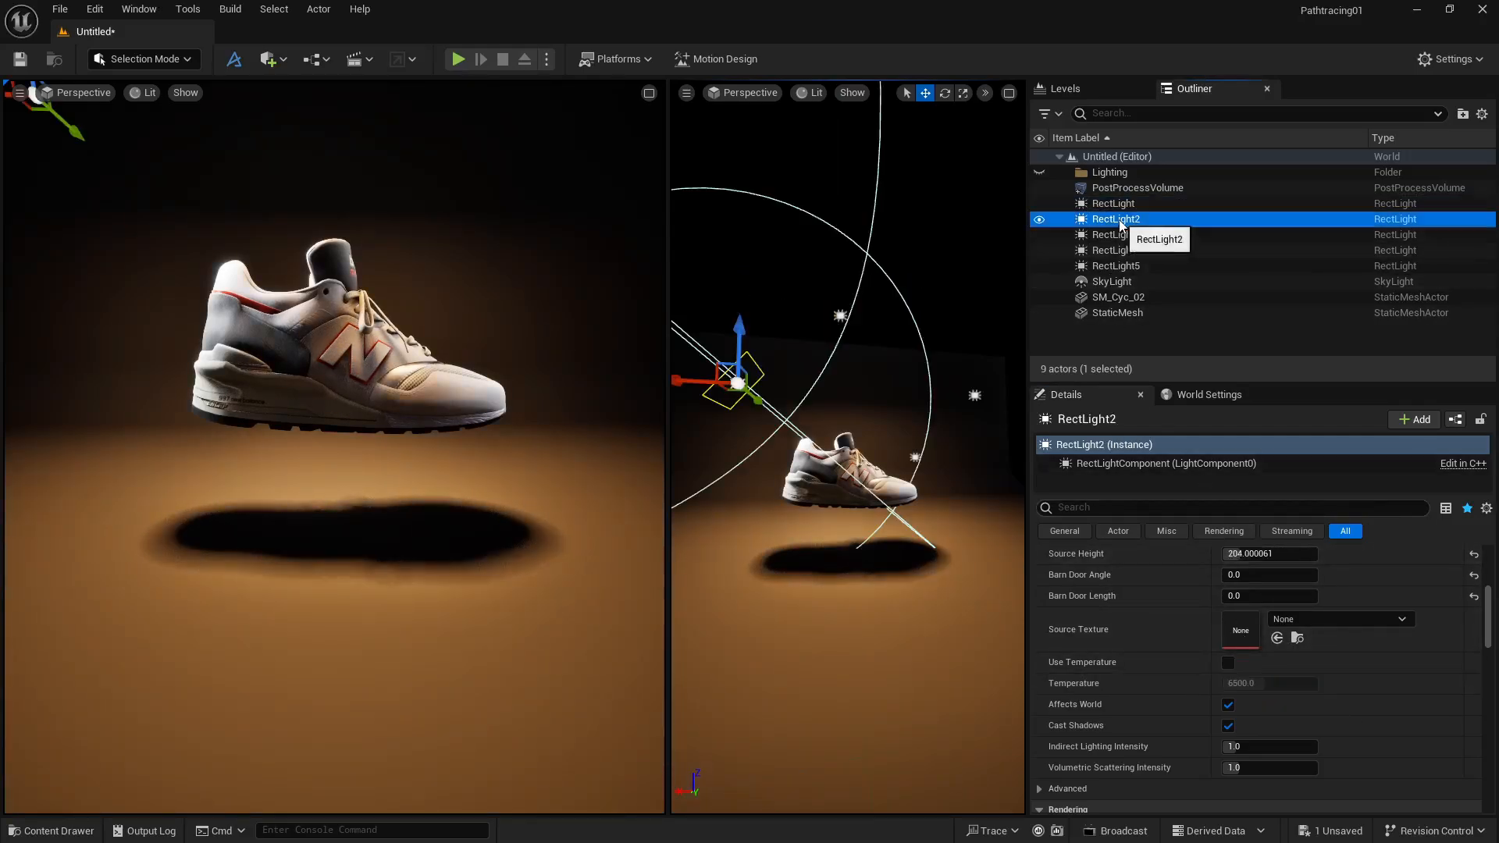
click(1228, 663)
drag(1268, 684, 1246, 684)
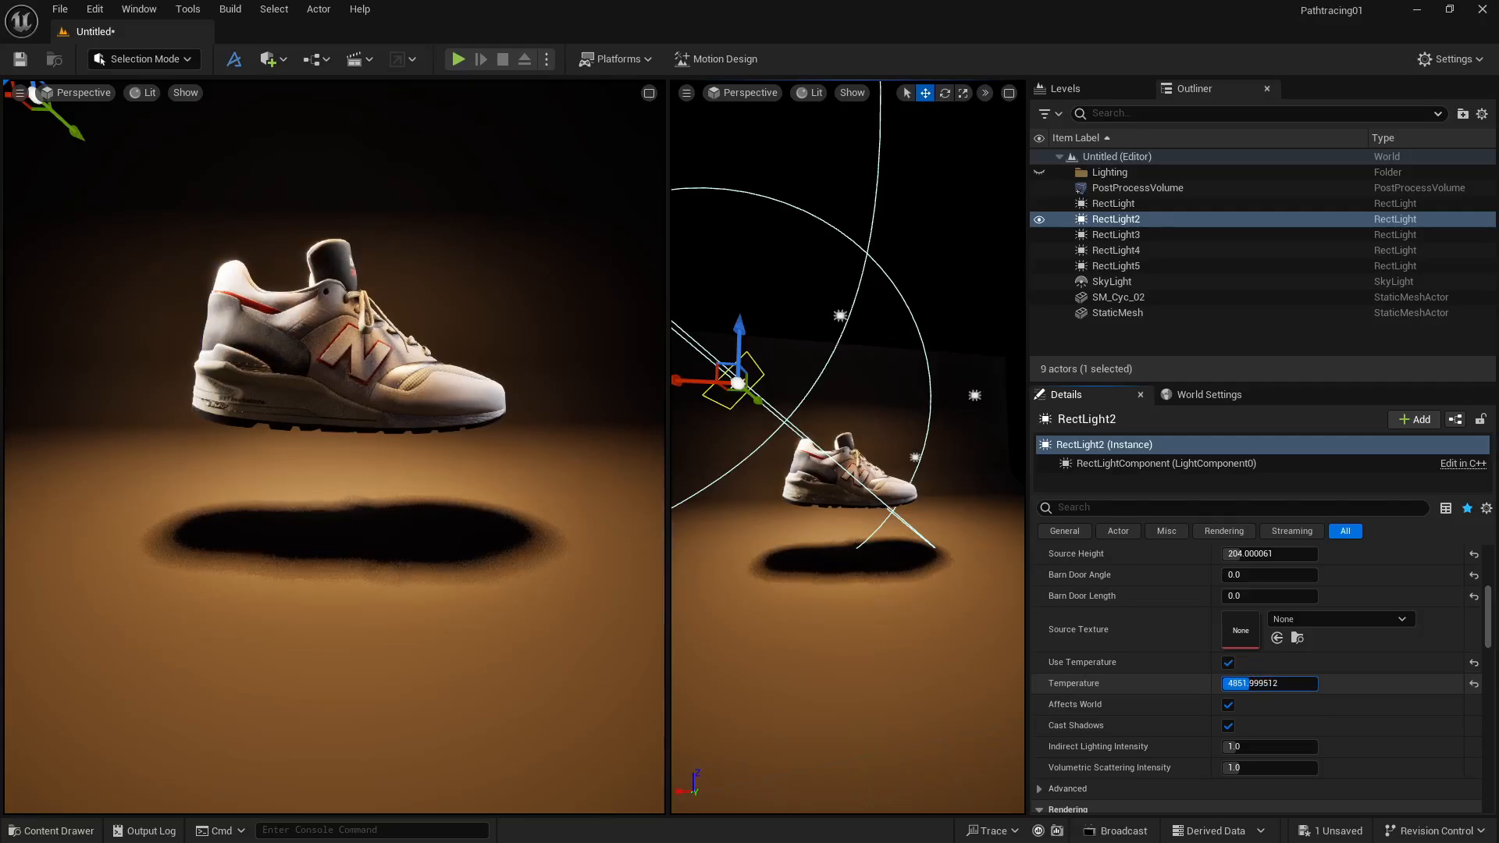
Step: Enable Use Temperature on RectLight3 and raise its temperature to 12000
click(976, 397)
click(1228, 663)
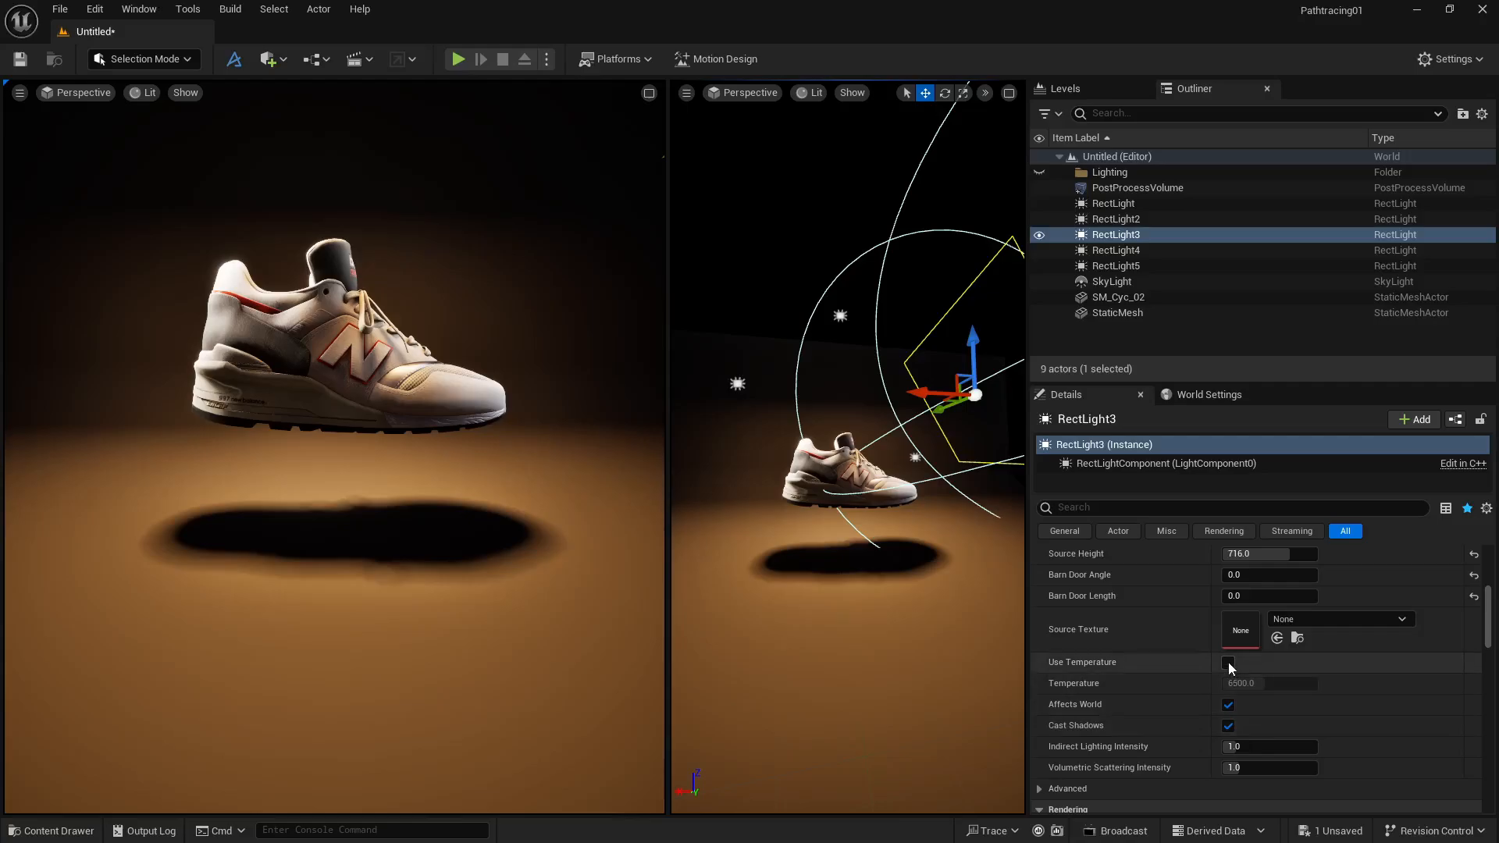
click(1228, 662)
drag(1269, 683, 1277, 684)
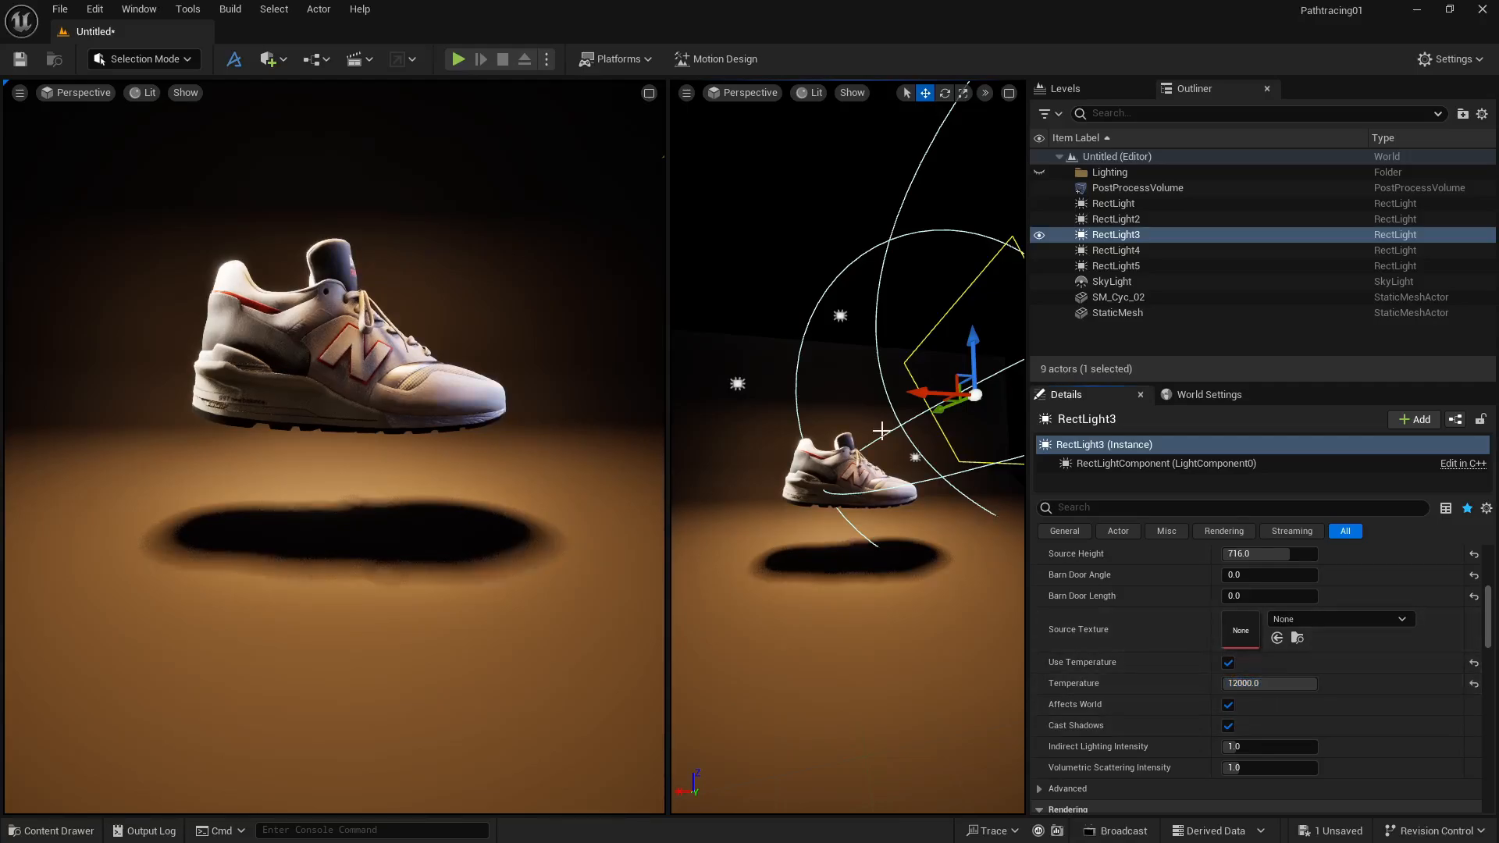
Step: Enable Use Temperature on RectLight4 at the heel side of the shoe and raise its temperature to 12000
click(841, 315)
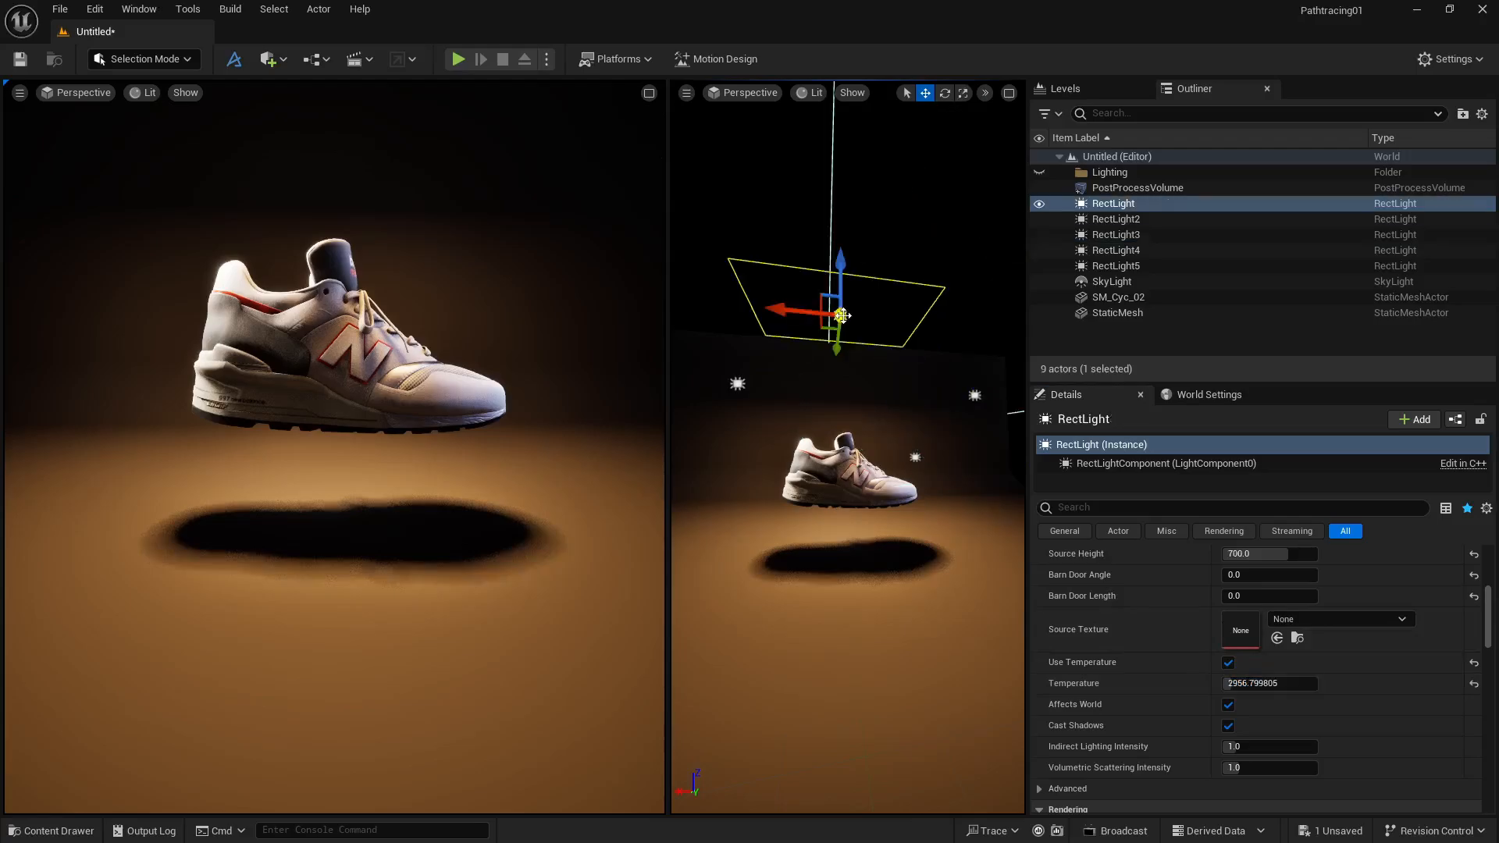
alt+drag(859, 401, 921, 401)
scroll(859, 402, down, 3)
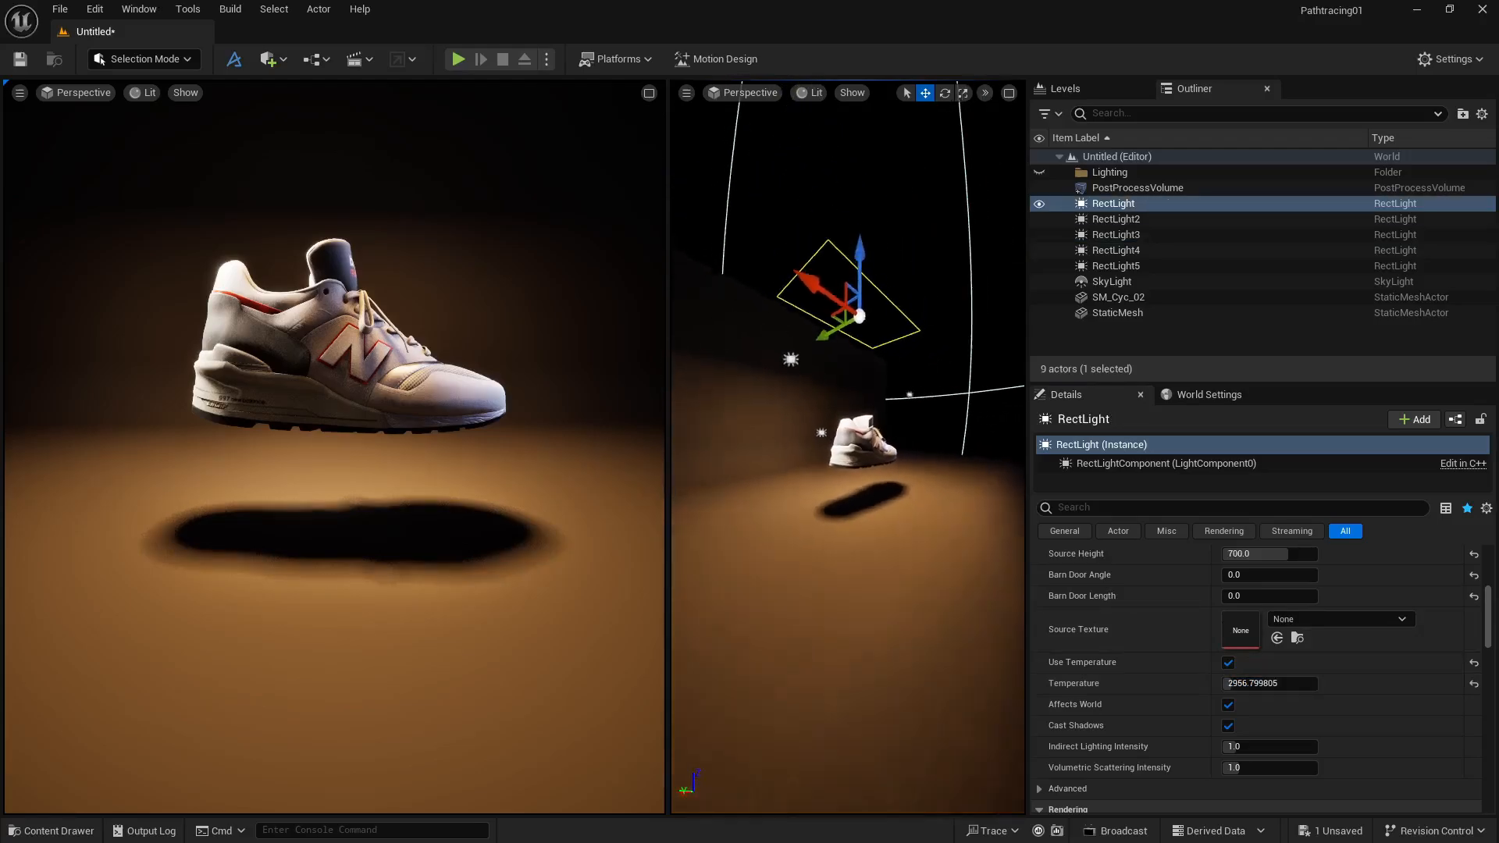
scroll(858, 401, up, 5)
alt+drag(796, 418, 843, 417)
click(796, 418)
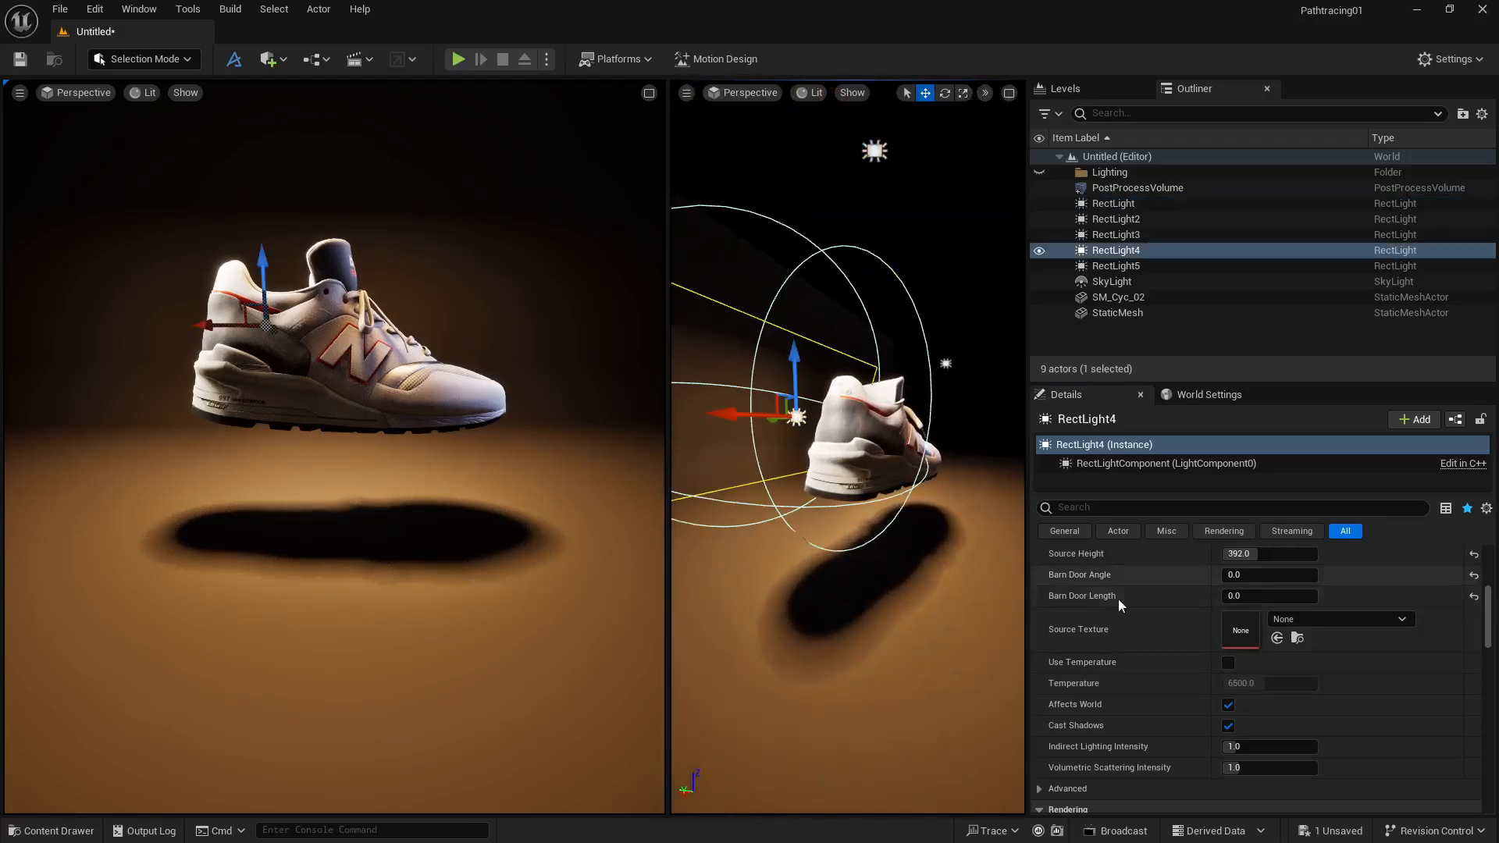
click(1227, 663)
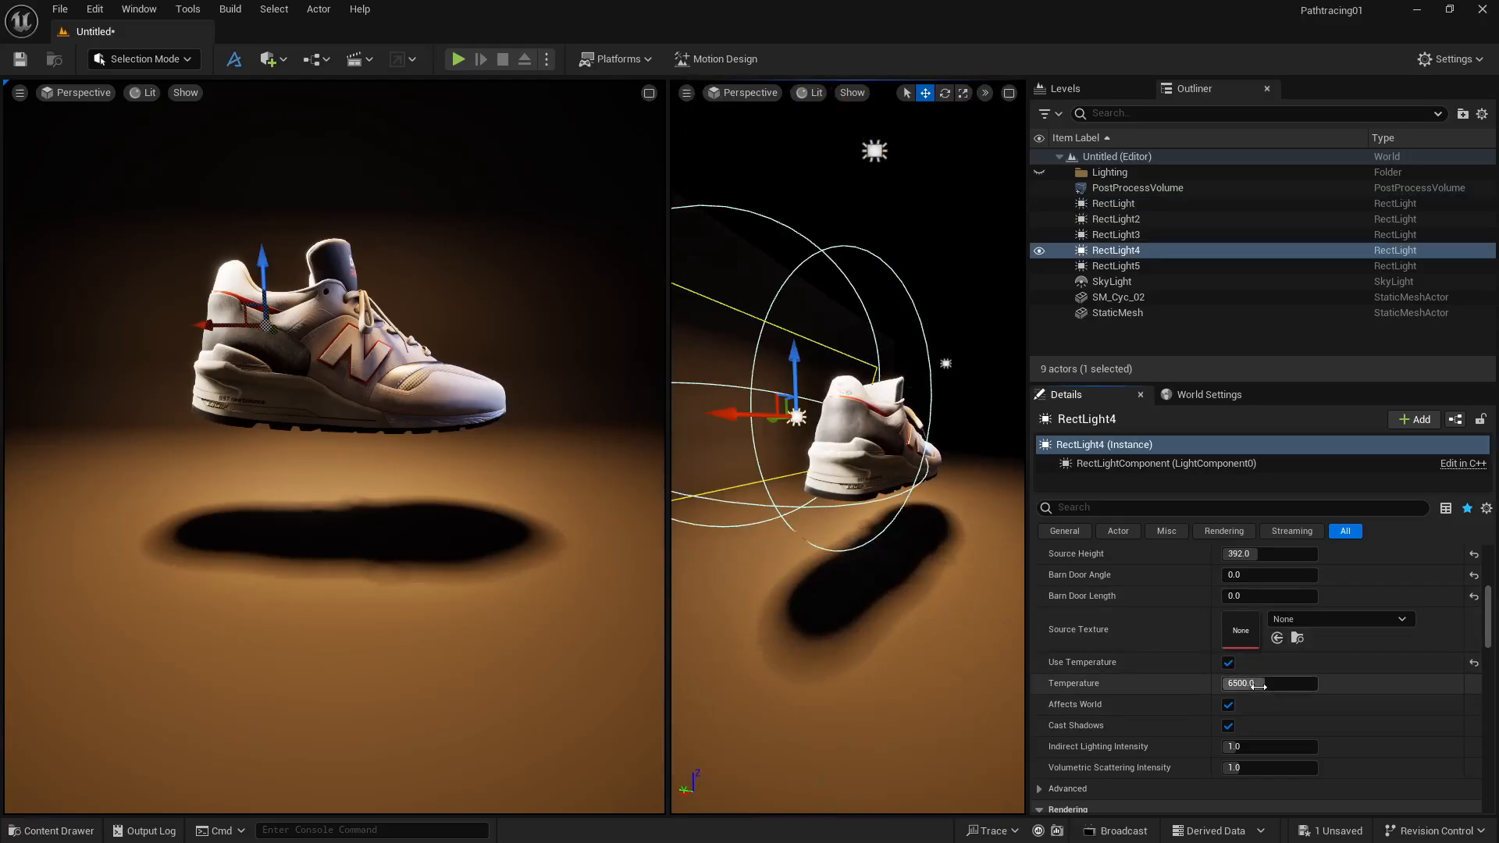
drag(1261, 684, 1317, 683)
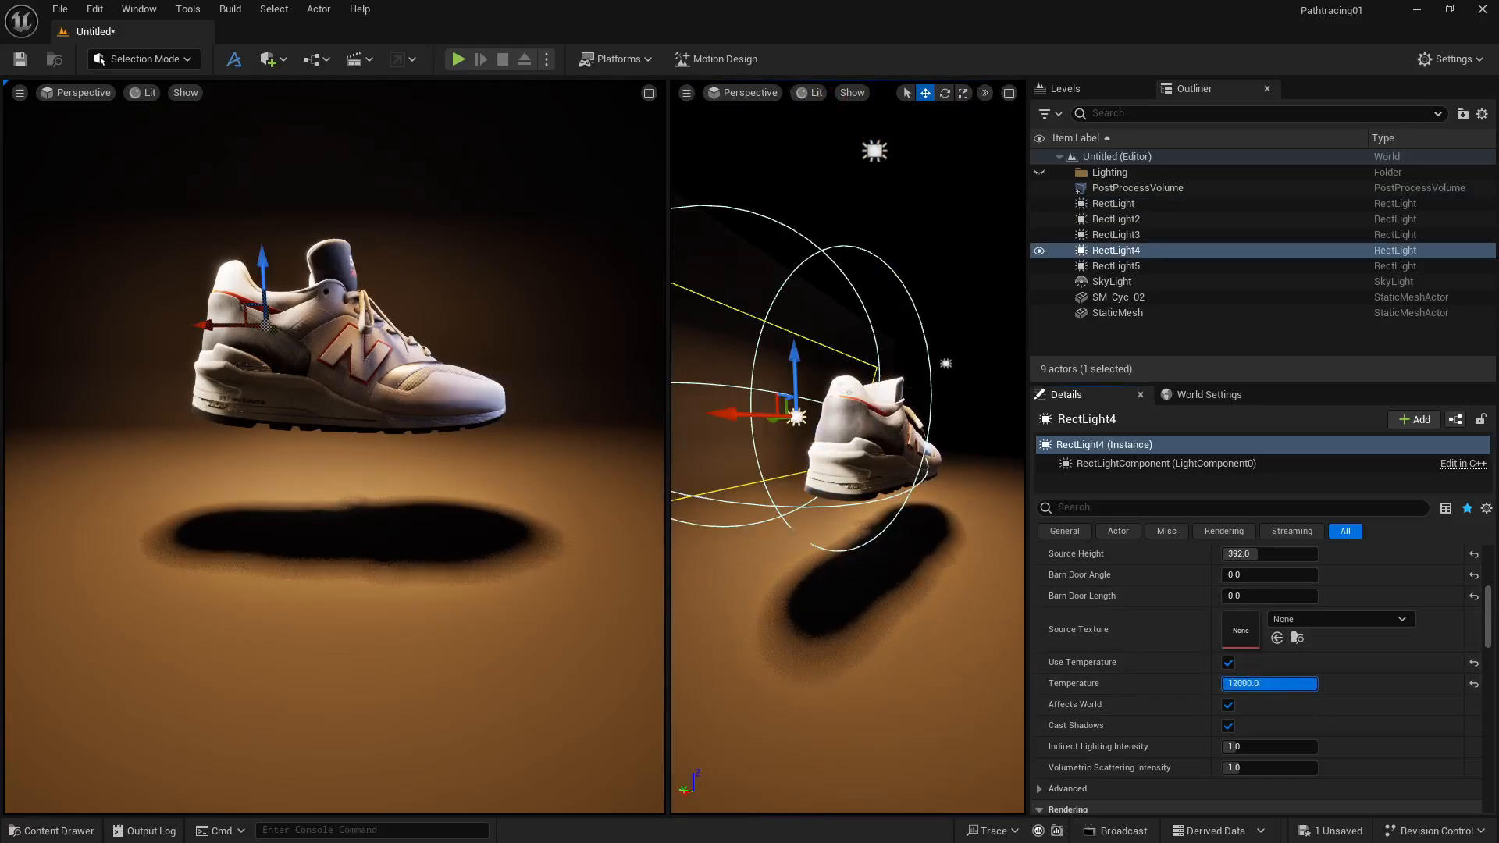
Step: Enable Use Temperature on RectLight5 at the toe side of the shoe and lower its temperature to about 2854
alt+drag(881, 584, 887, 507)
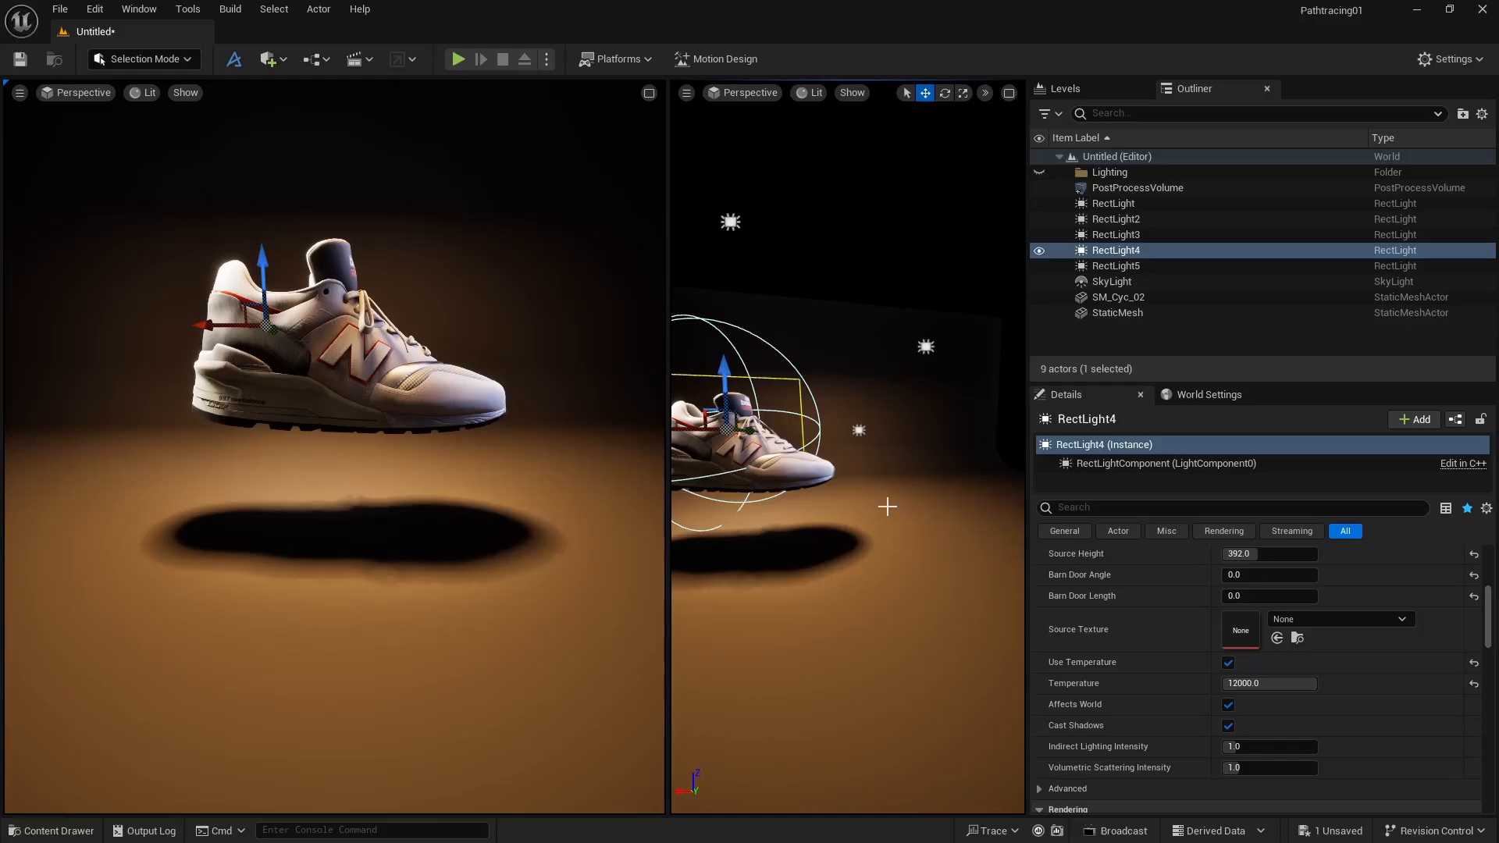
click(857, 429)
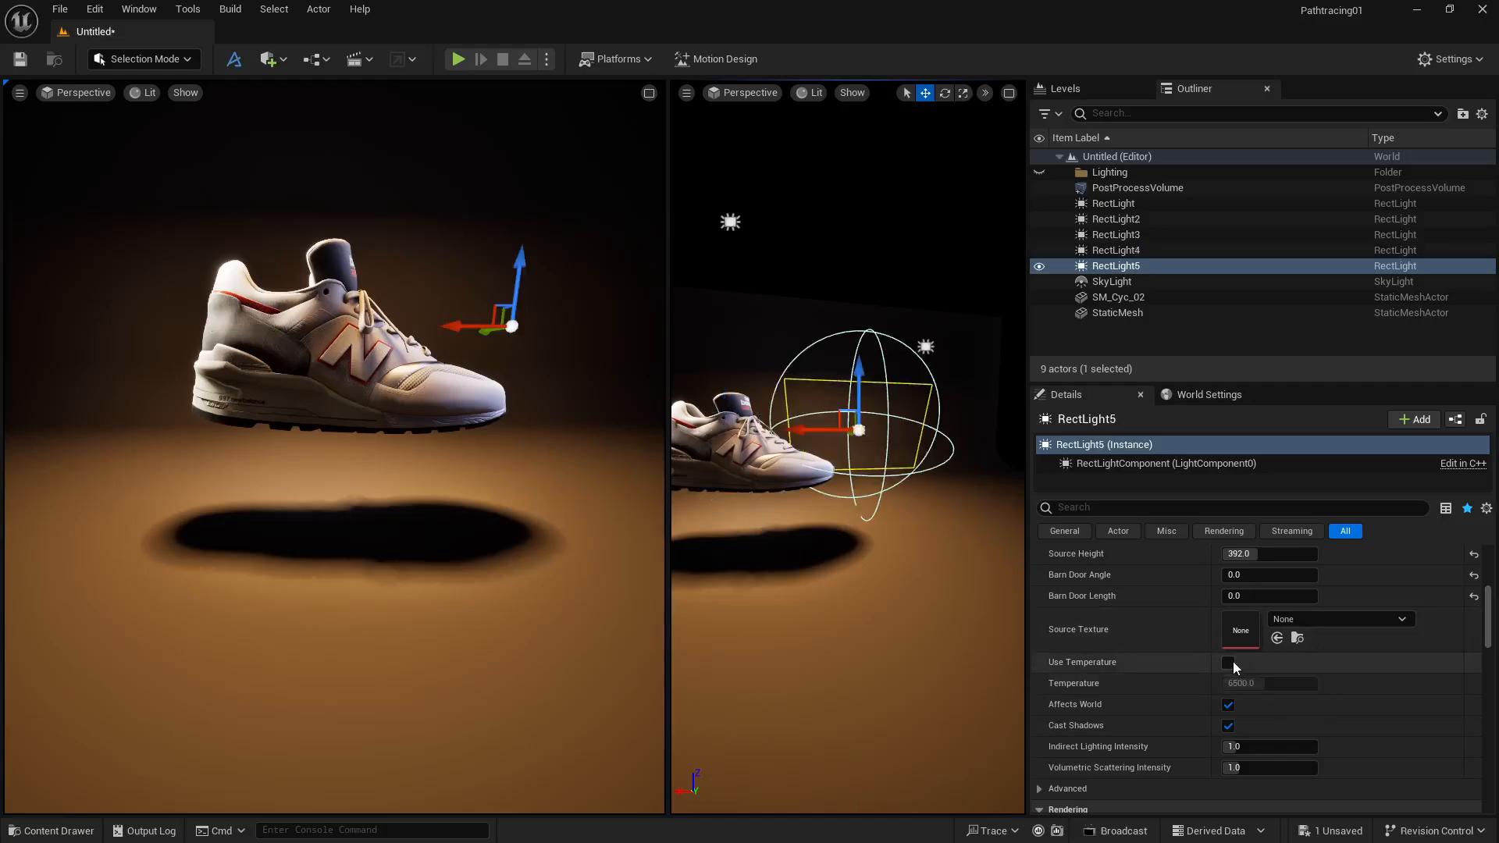
click(1230, 662)
mouse_move(1265, 683)
mouse_down()
mouse_move(1222, 683)
mouse_move(1280, 683)
mouse_up()
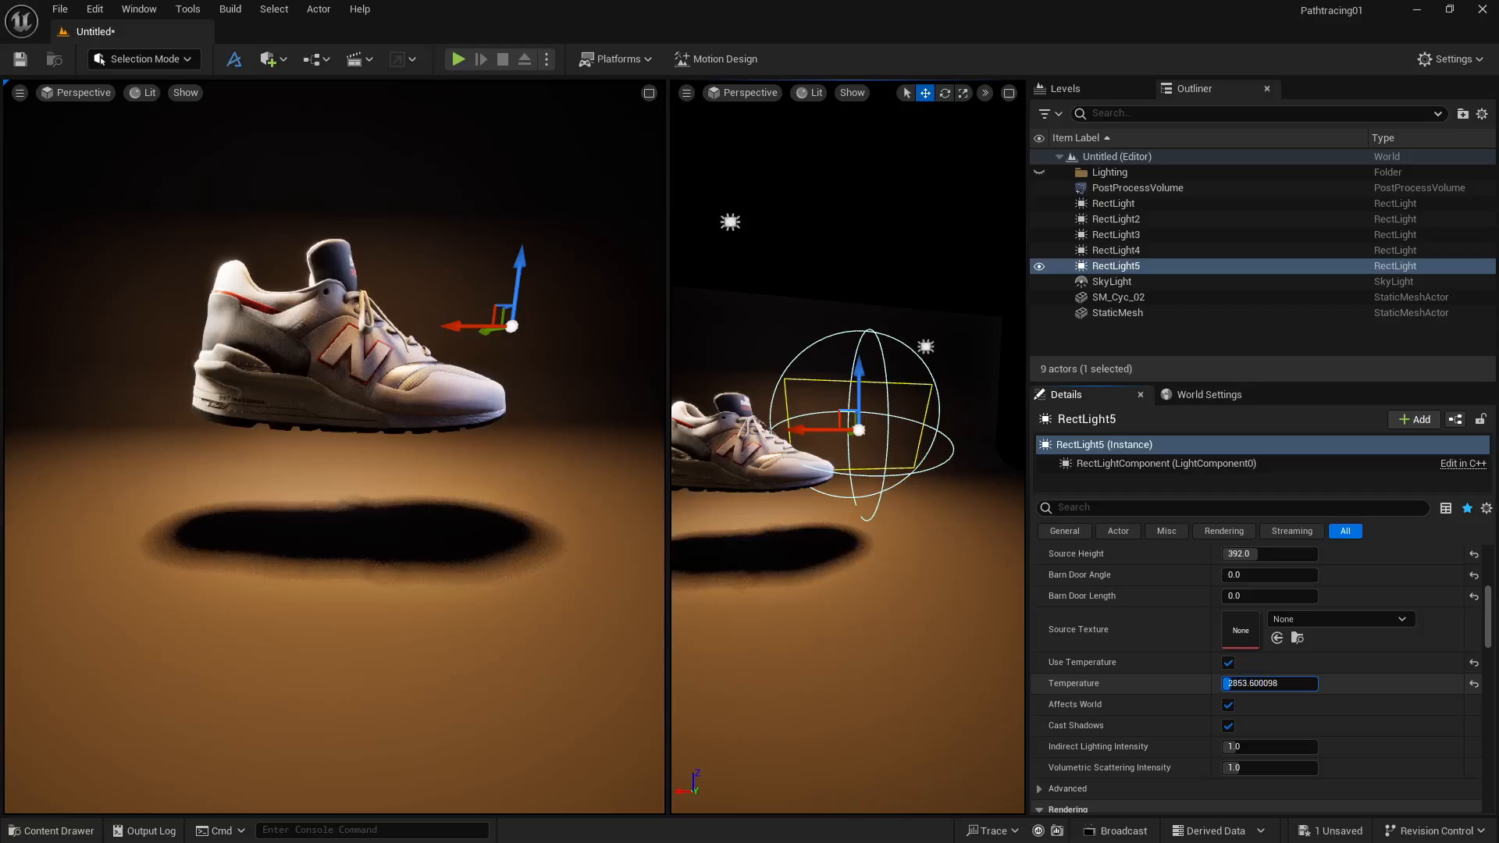
Step: Try an intensity of 2000 cd on RectLight5 and settle on 500 cd
scroll(1259, 625, up, 5)
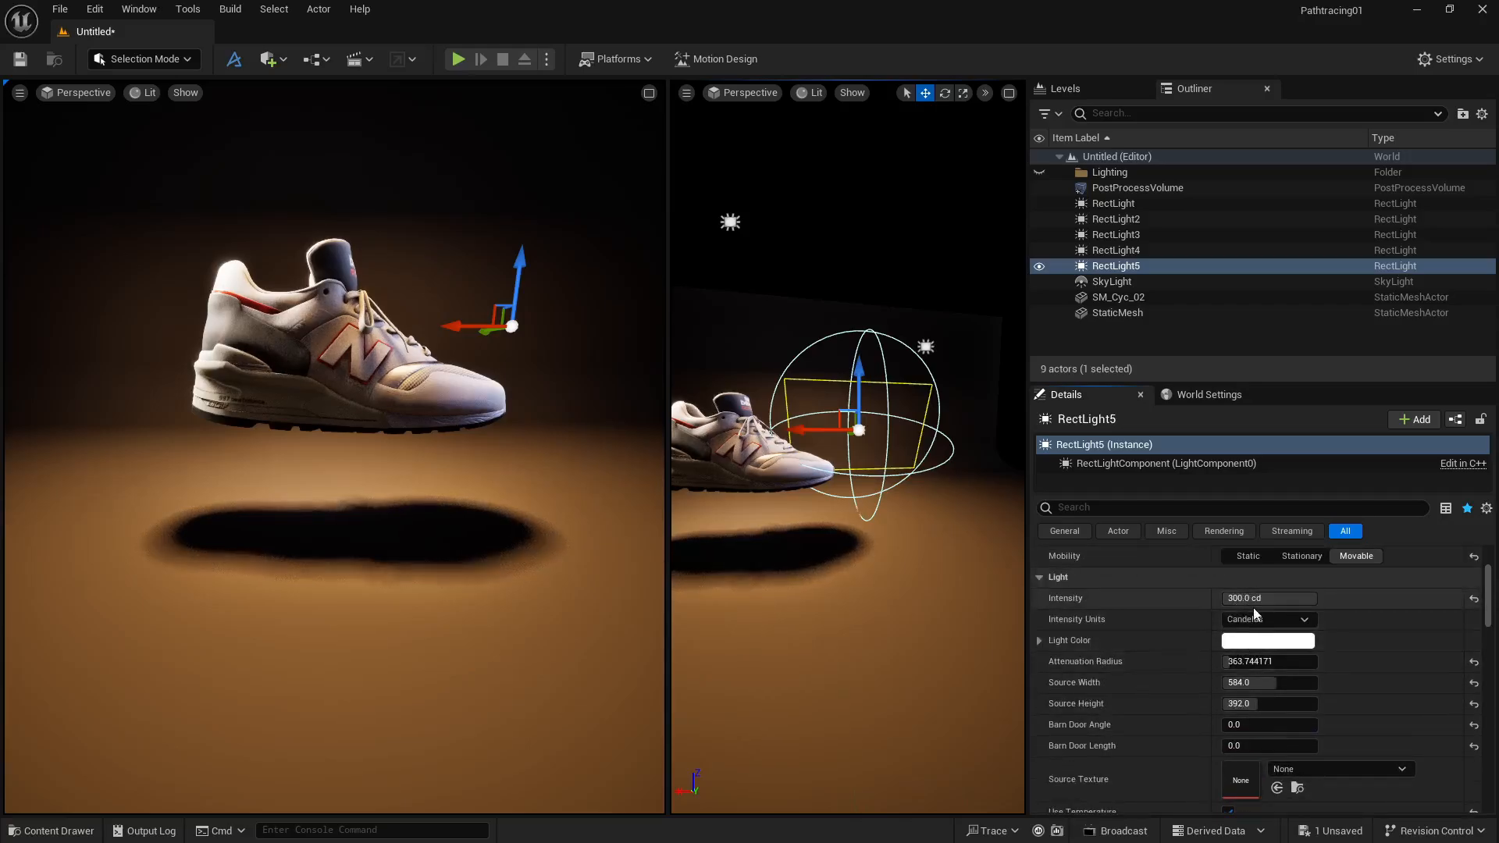
click(1259, 599)
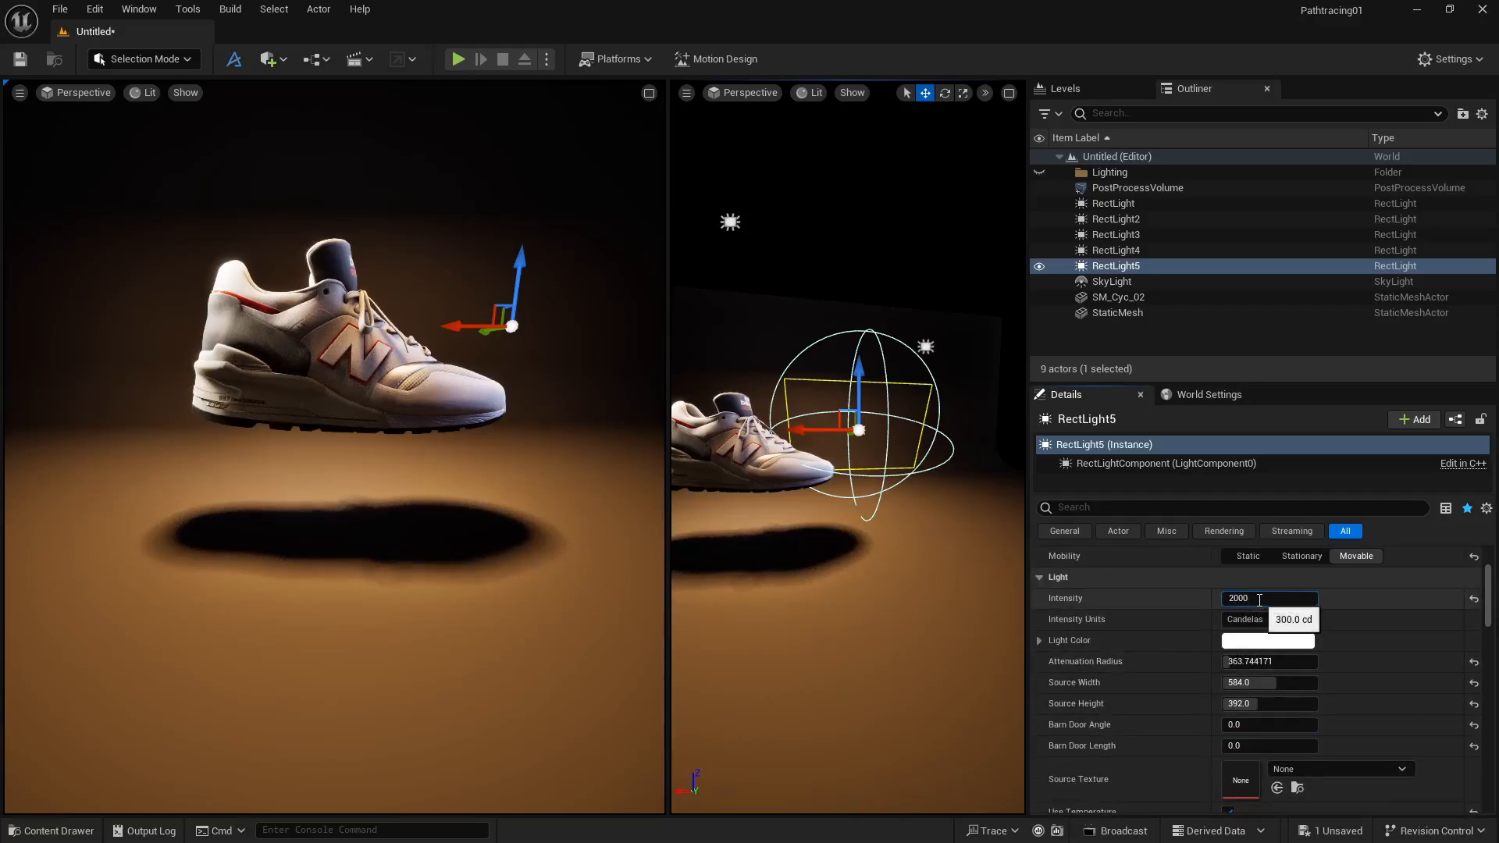
key(Return)
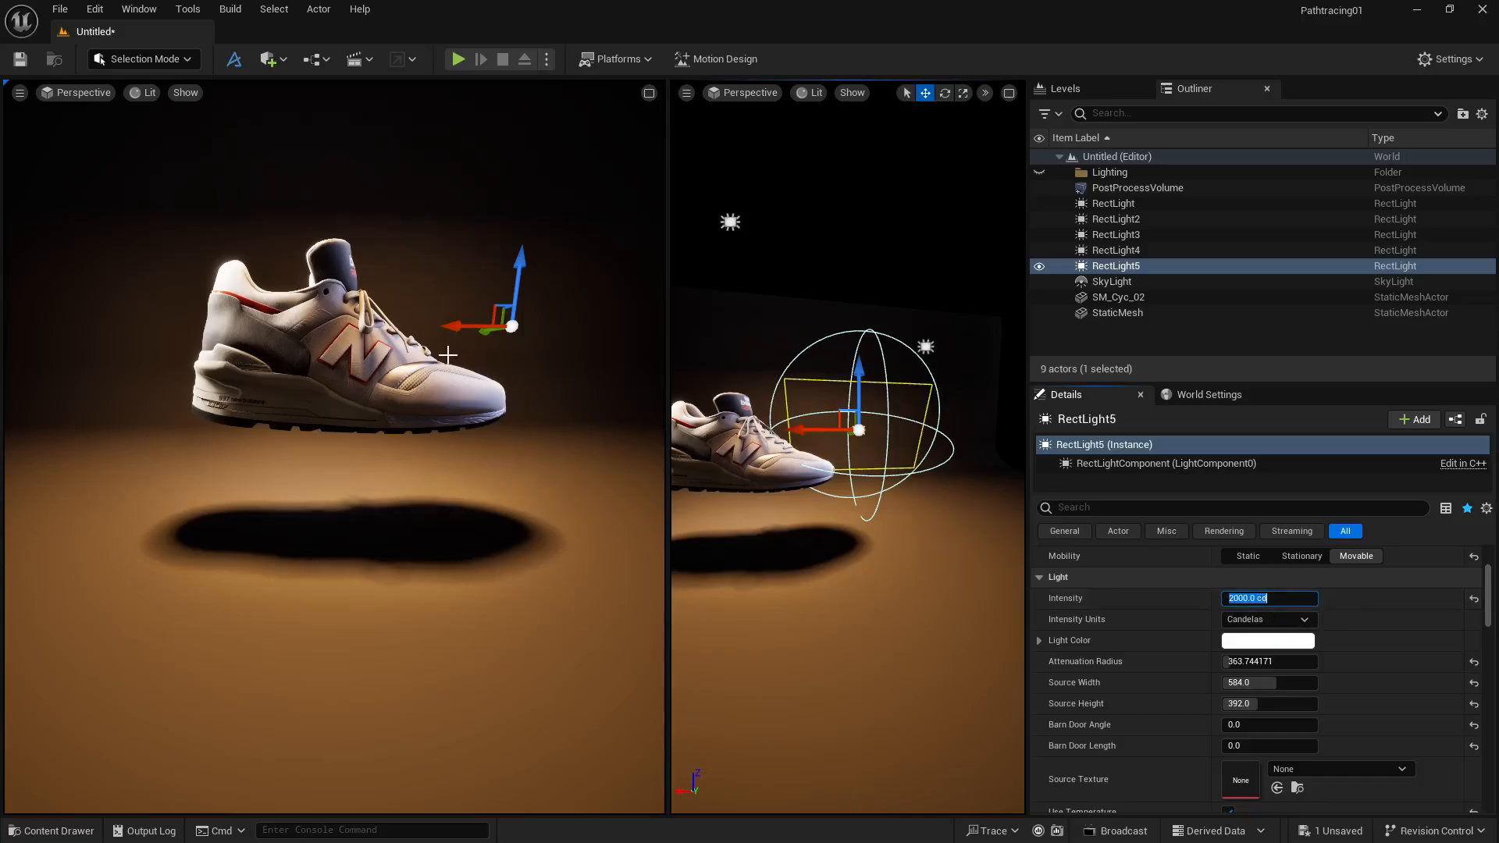
text(500)
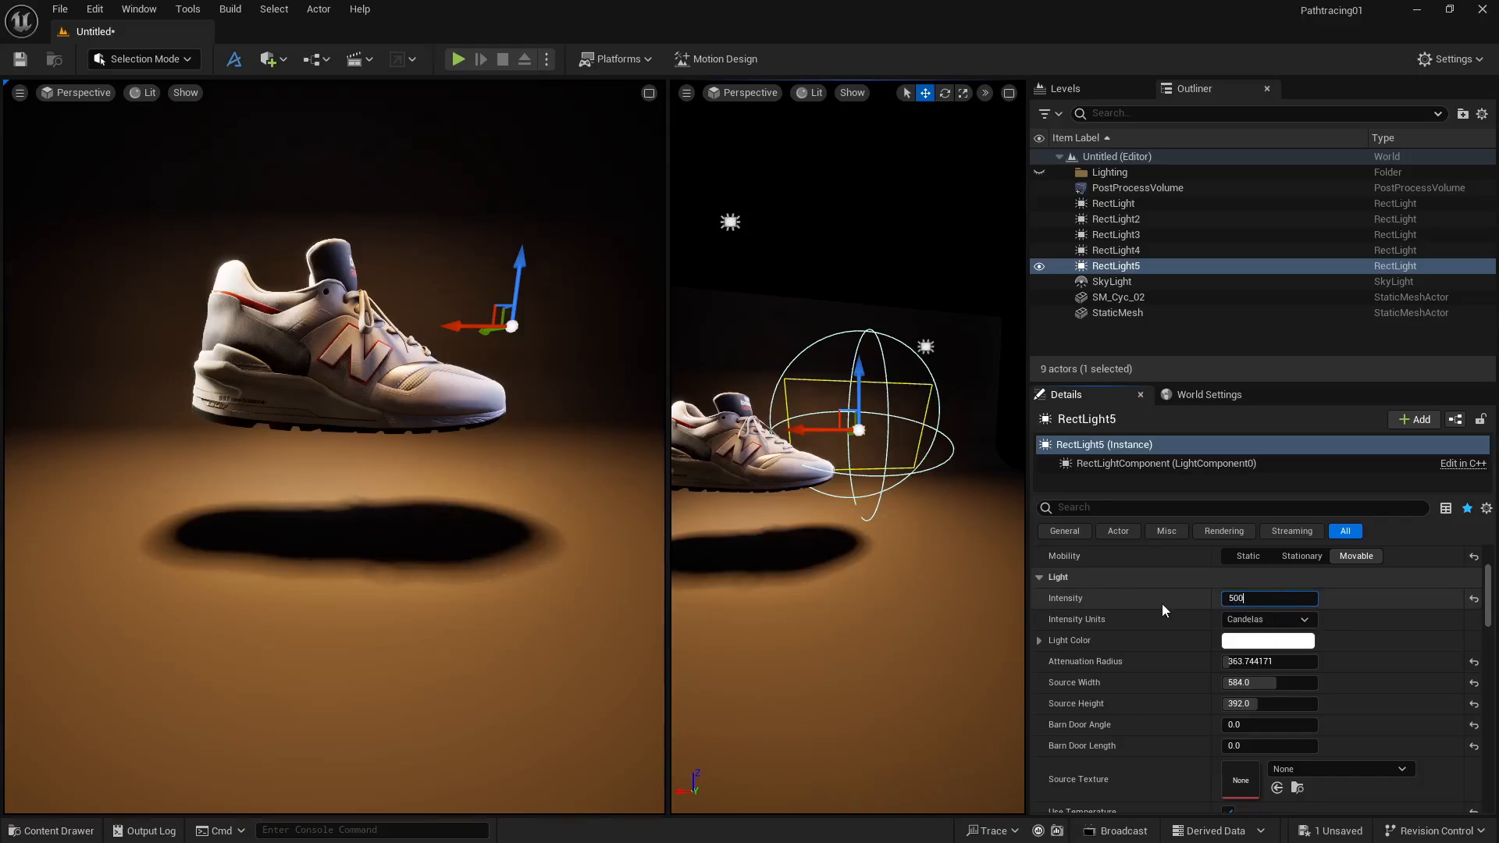
key(Return)
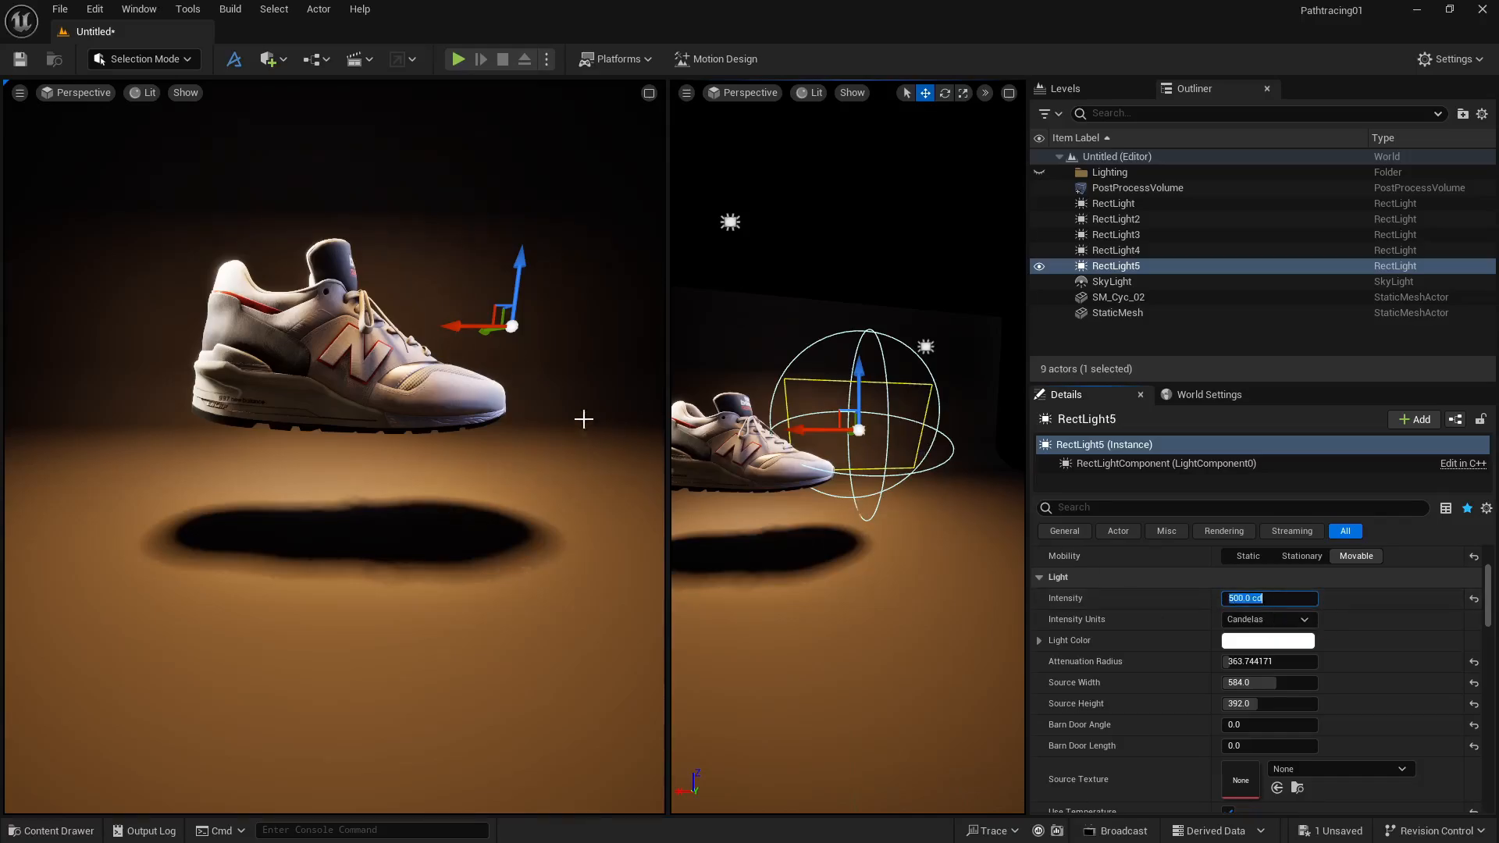
Step: Maximize the main shoe viewport and apply the M_Base_Inst material from the Materials folder to the SM_Cyc_02 backdrop
click(649, 92)
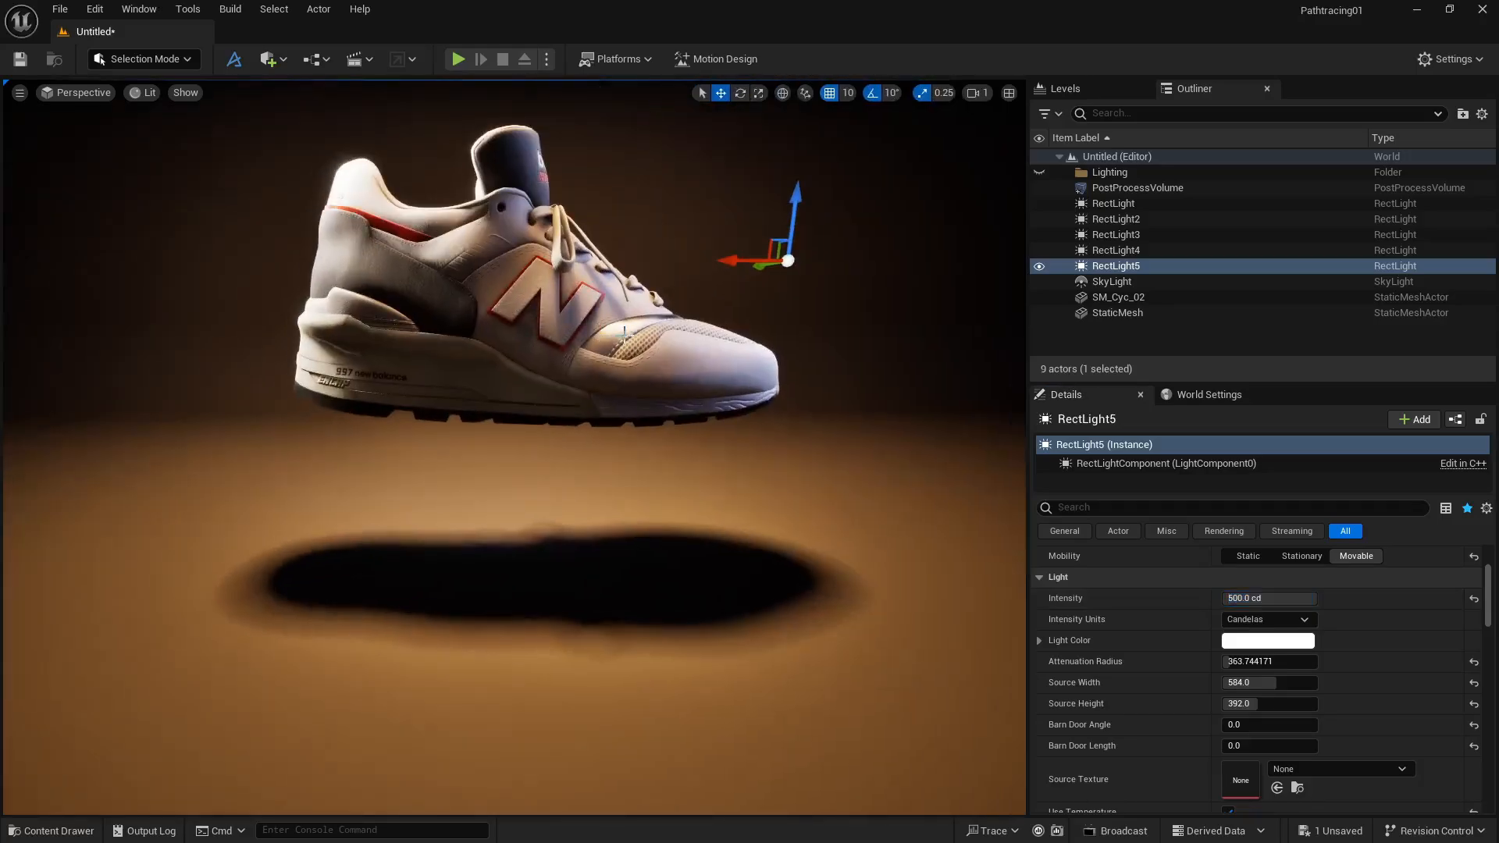
click(151, 541)
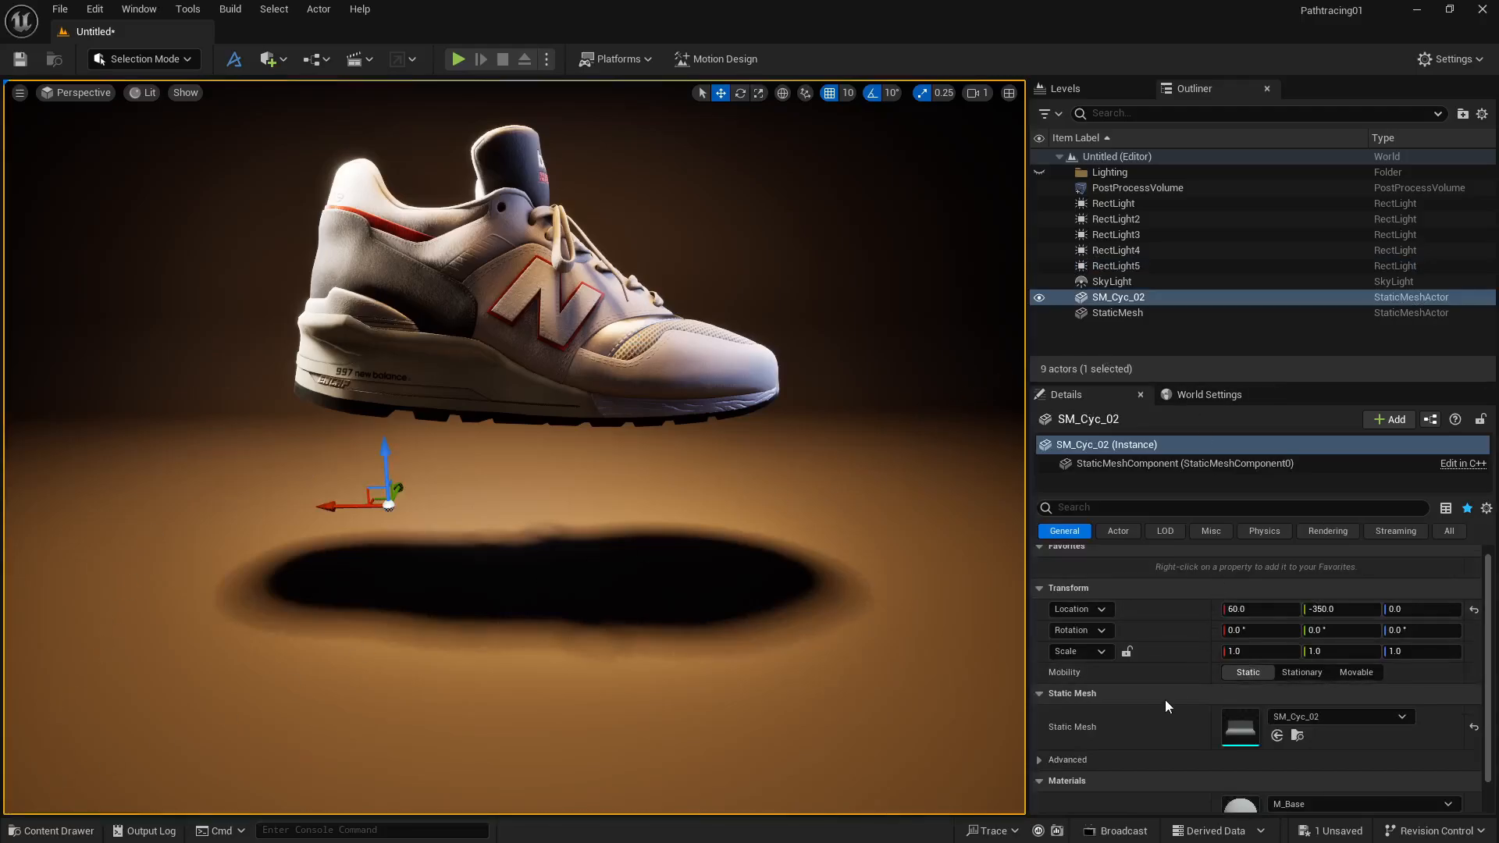
scroll(1165, 701, down, 2)
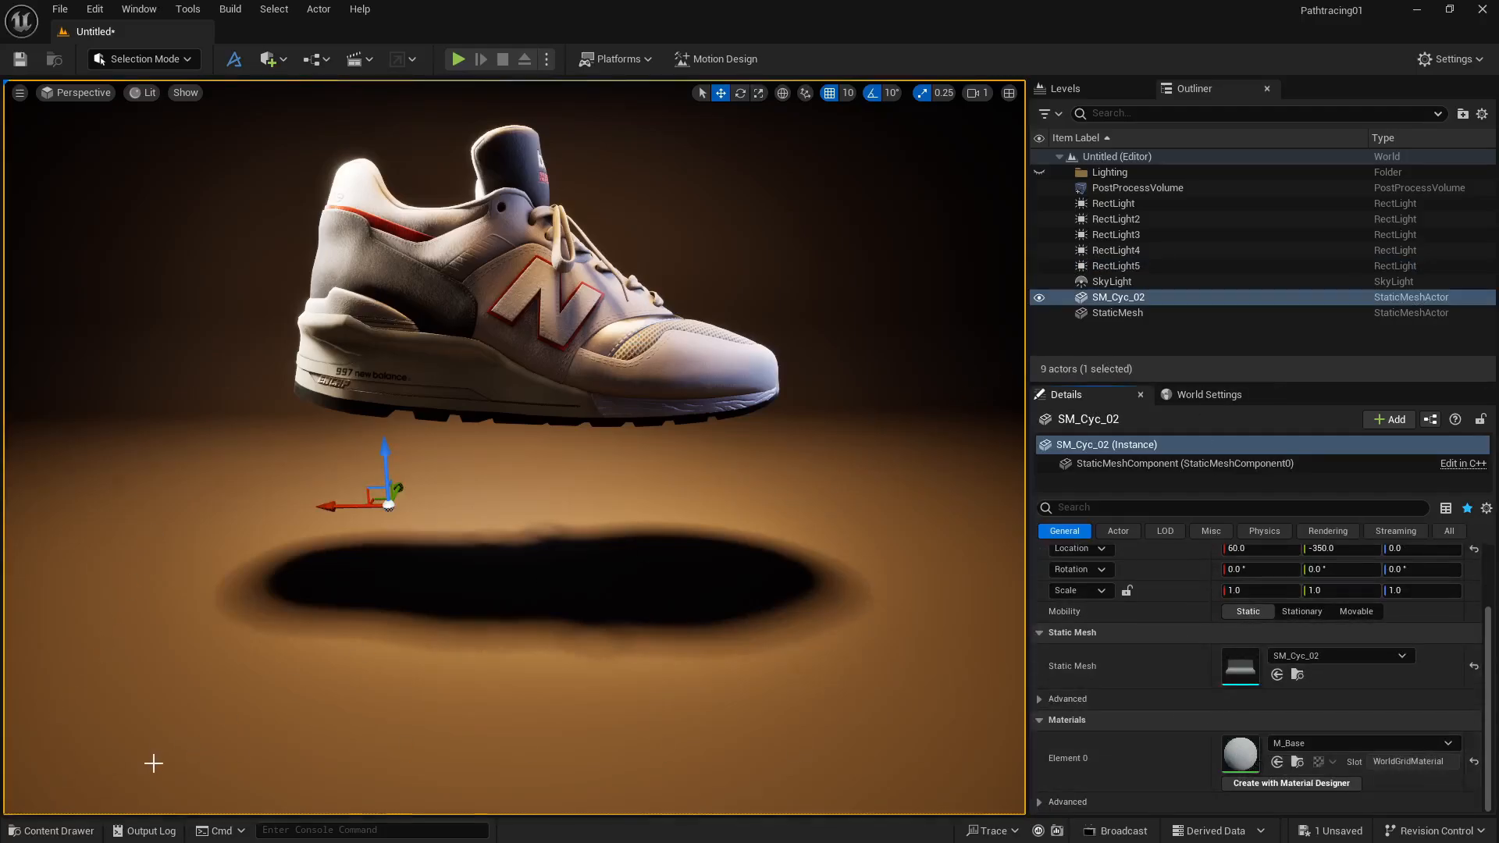
click(69, 829)
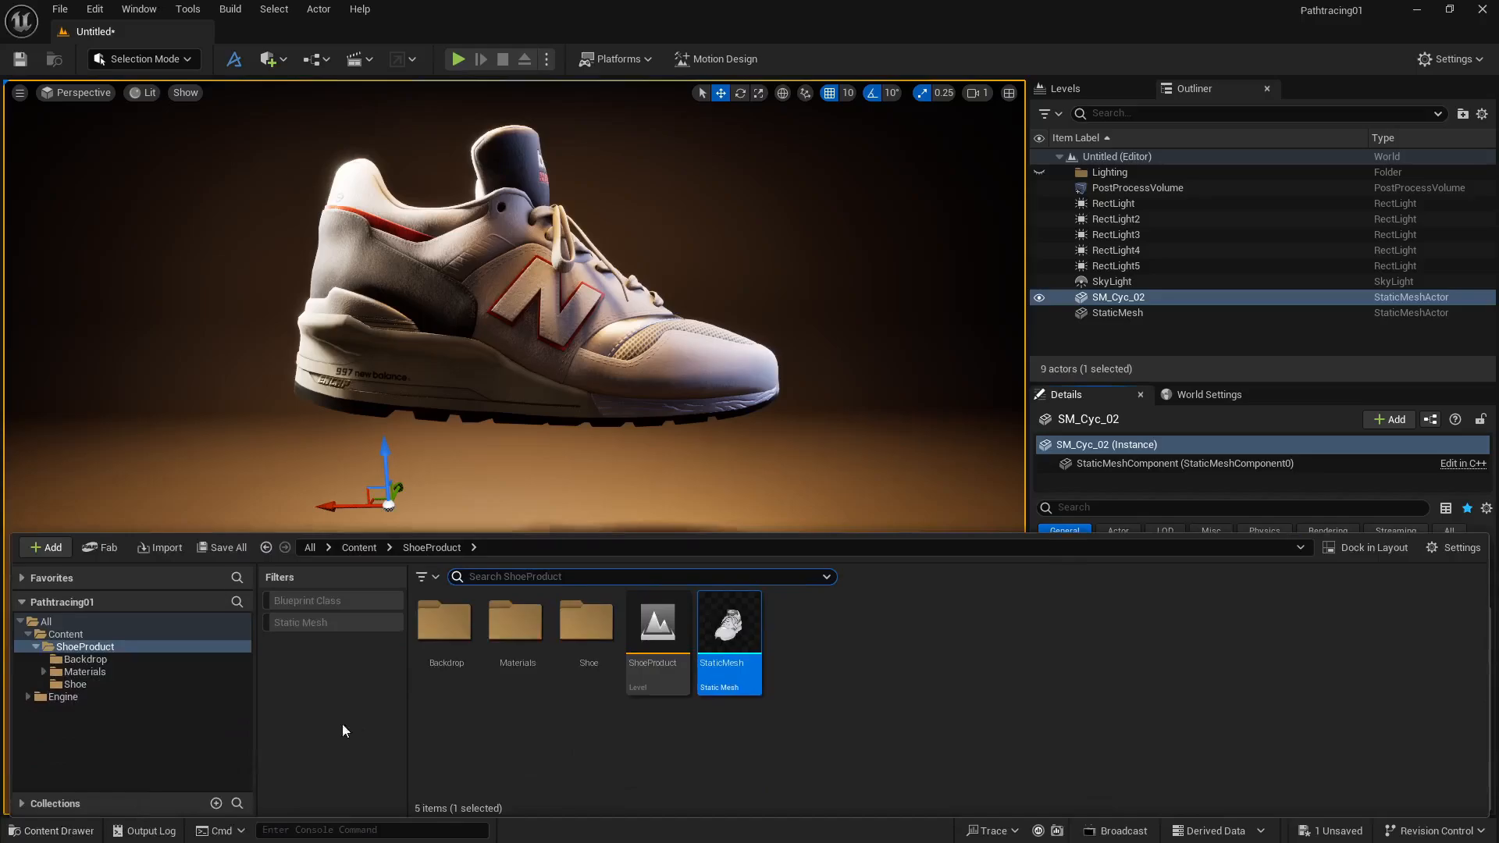
click(106, 673)
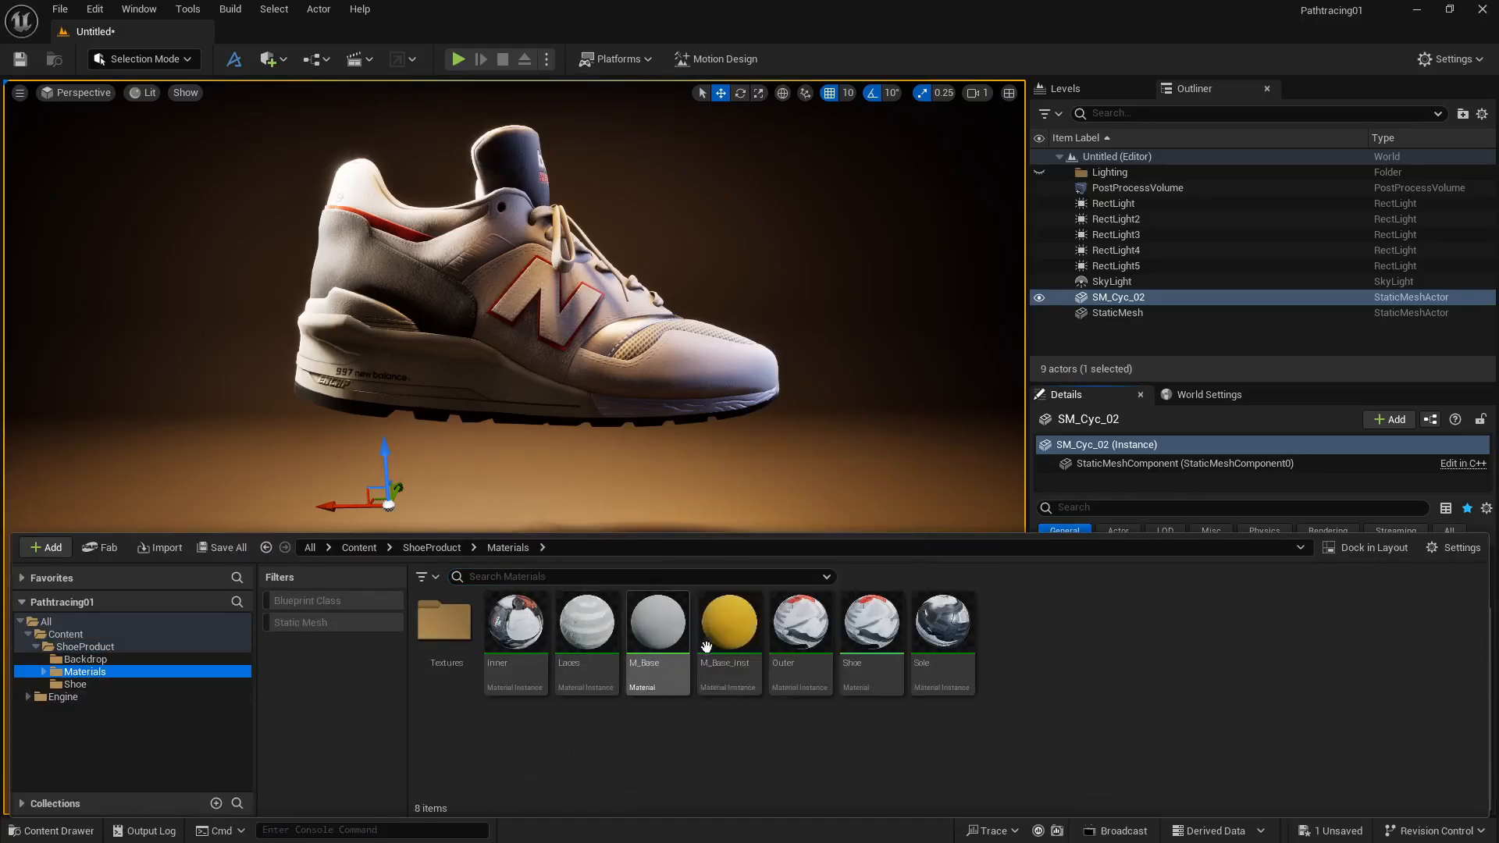
drag(728, 624, 843, 391)
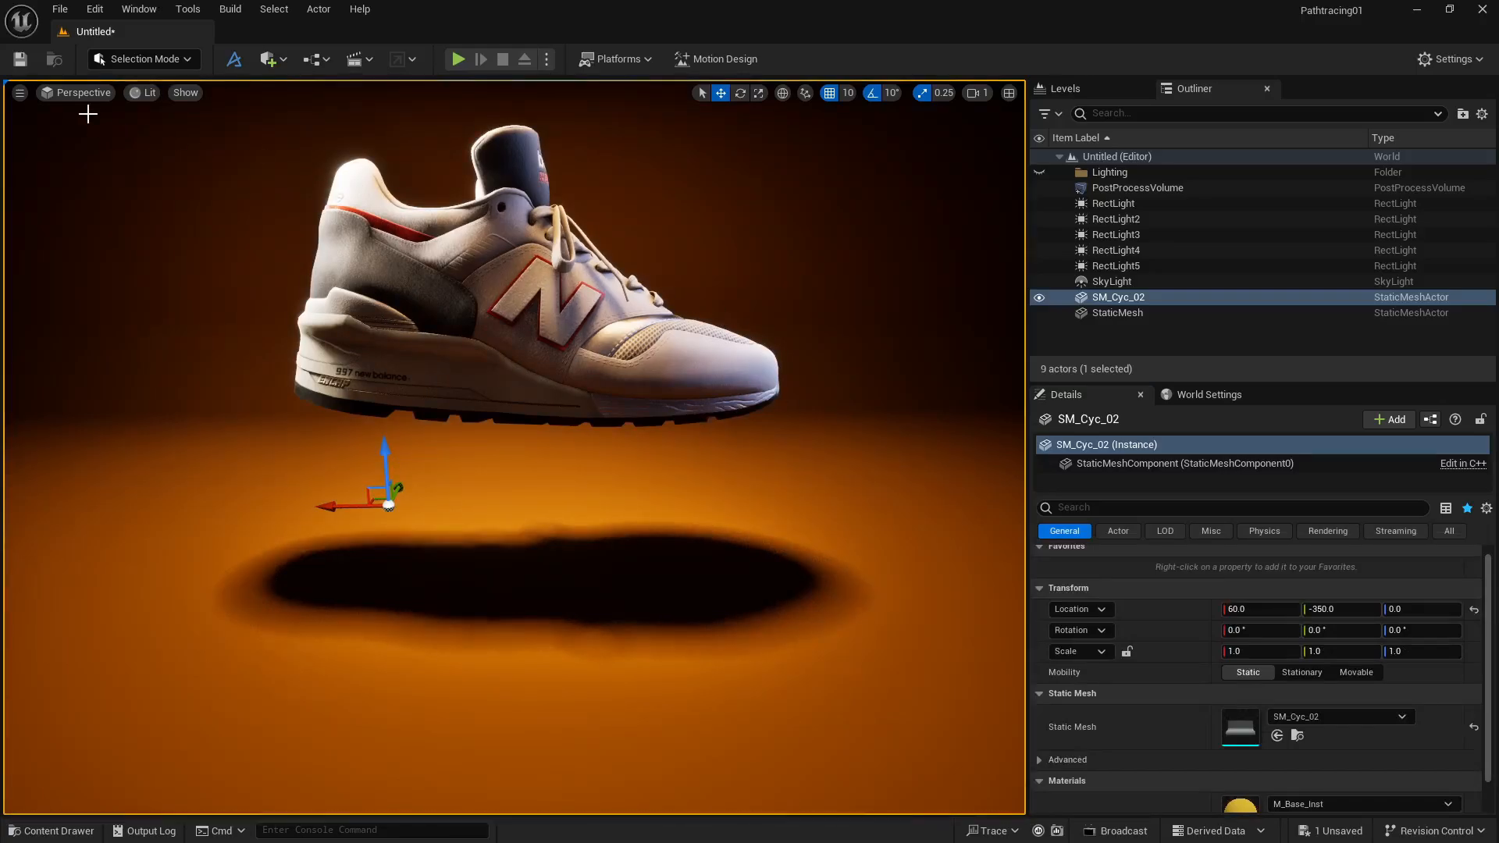
Step: Create a Cine Camera Actor from the current view and look through it
click(17, 94)
mouse_move(139, 416)
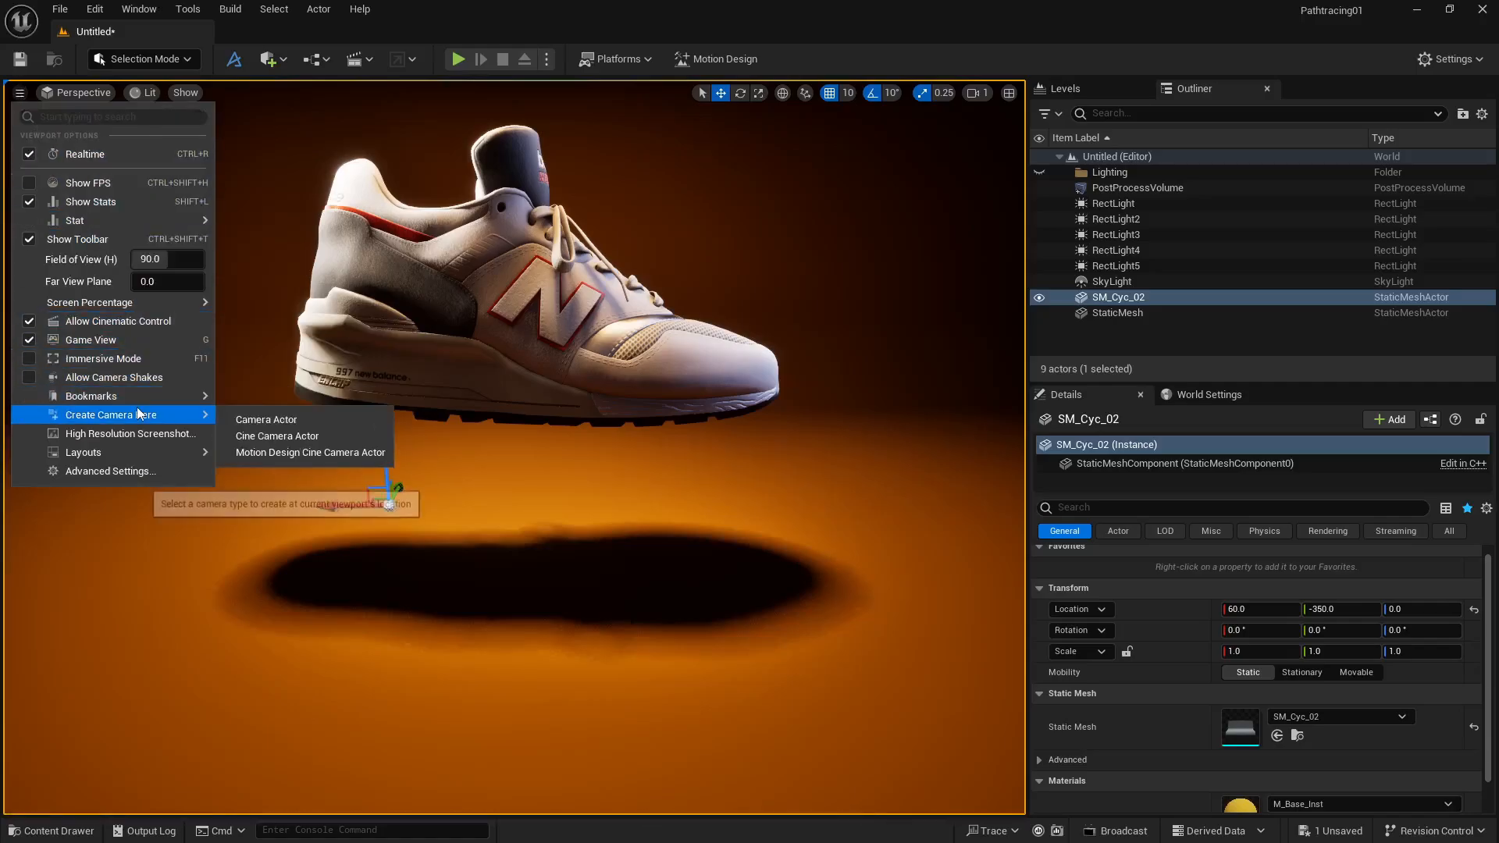
click(329, 434)
click(80, 93)
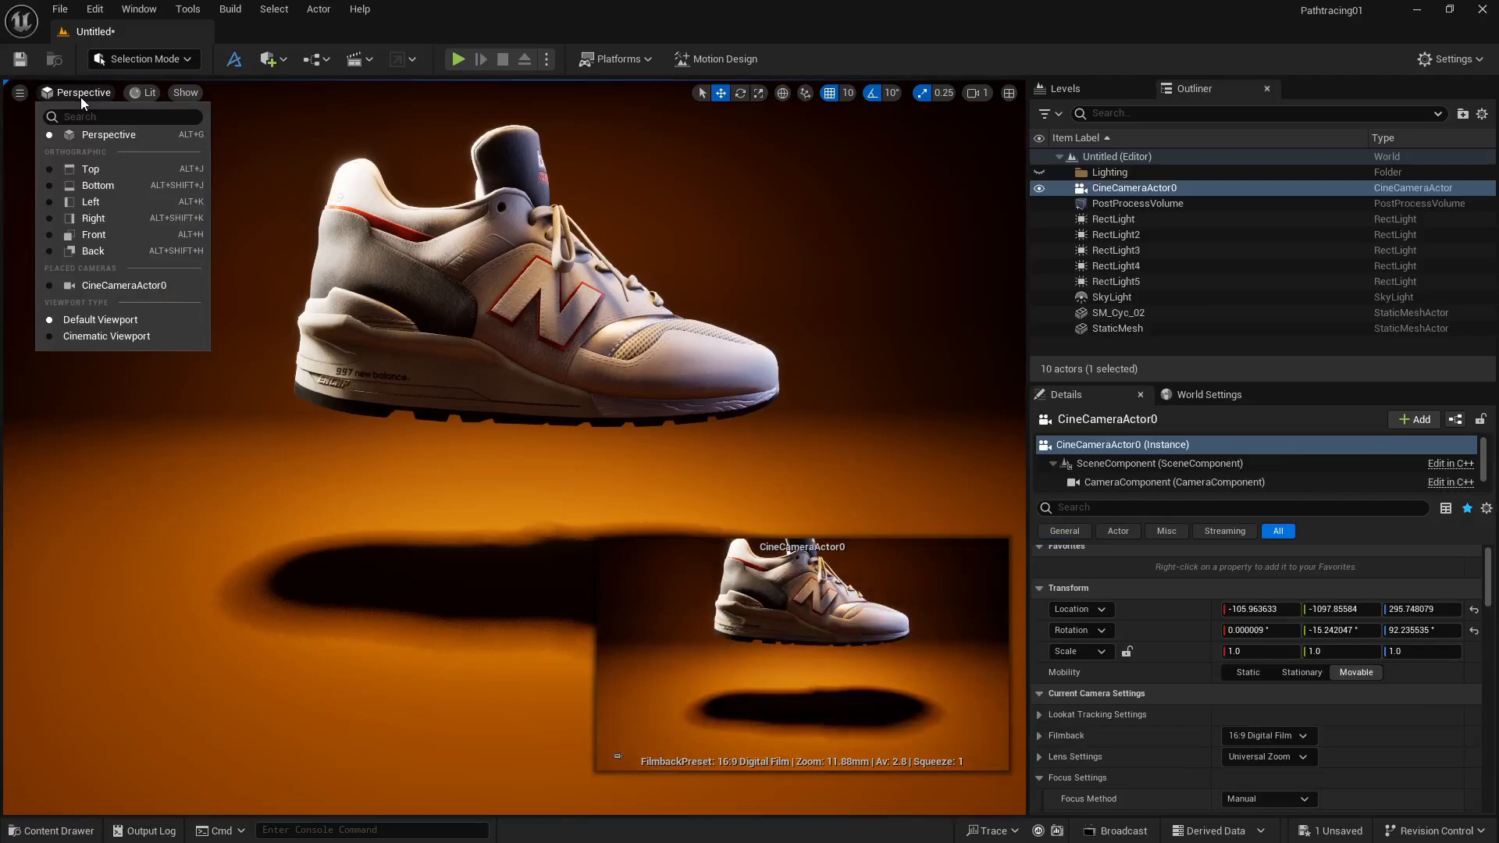
click(125, 286)
Step: Switch to the Cinematic Viewport and pilot CineCameraActor0 in it
click(80, 93)
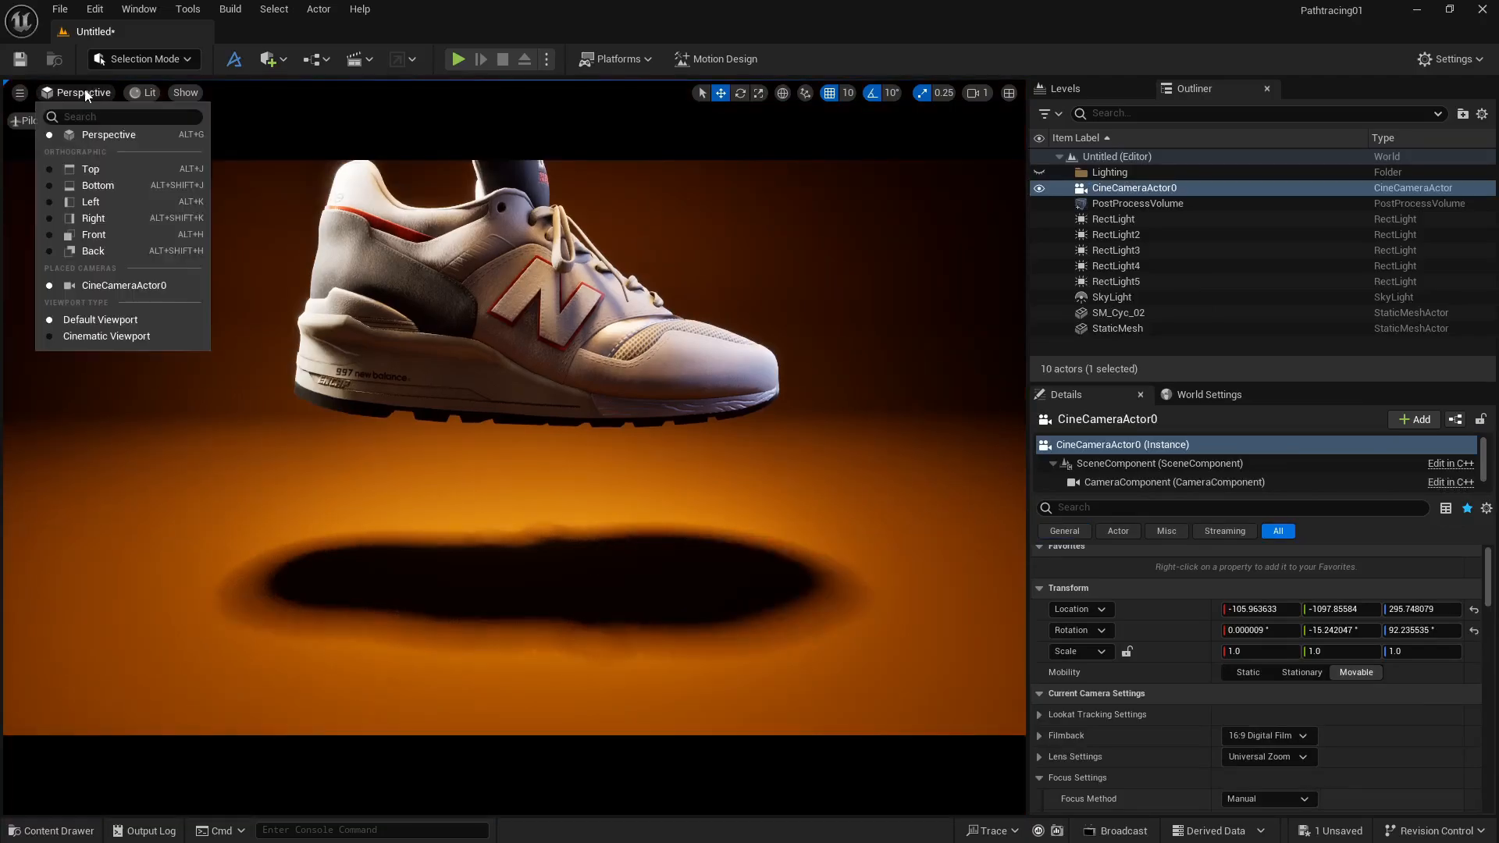
click(119, 334)
click(109, 97)
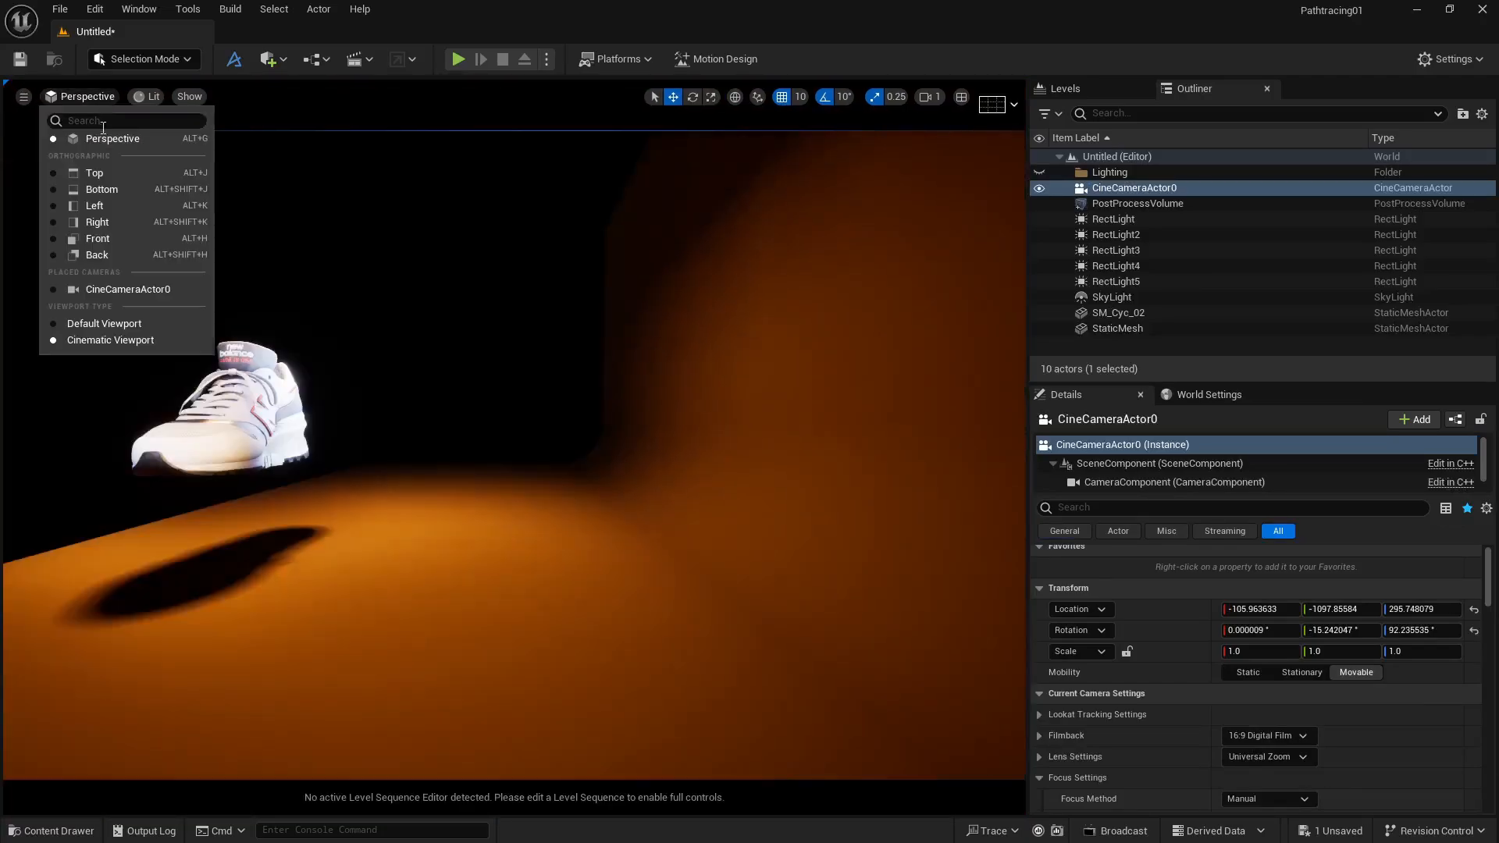
click(115, 287)
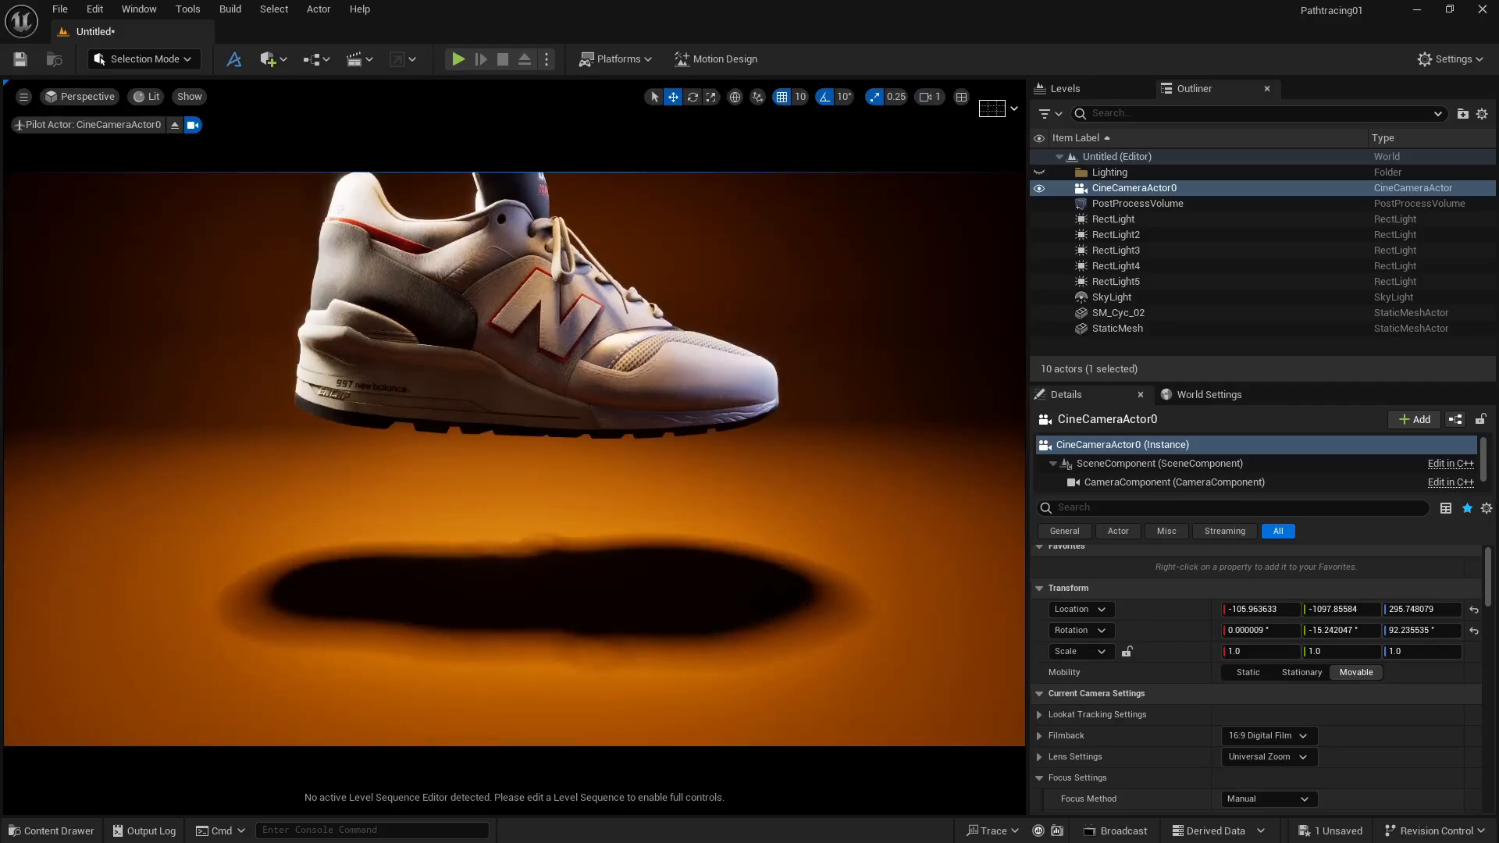
Step: Pull the piloted camera back, raise it and tilt it up so the whole shoe and its shadow fit the frame
key(s)
right_drag(513, 458, 522, 421)
scroll(520, 428, down, 1)
key(w)
key(q)
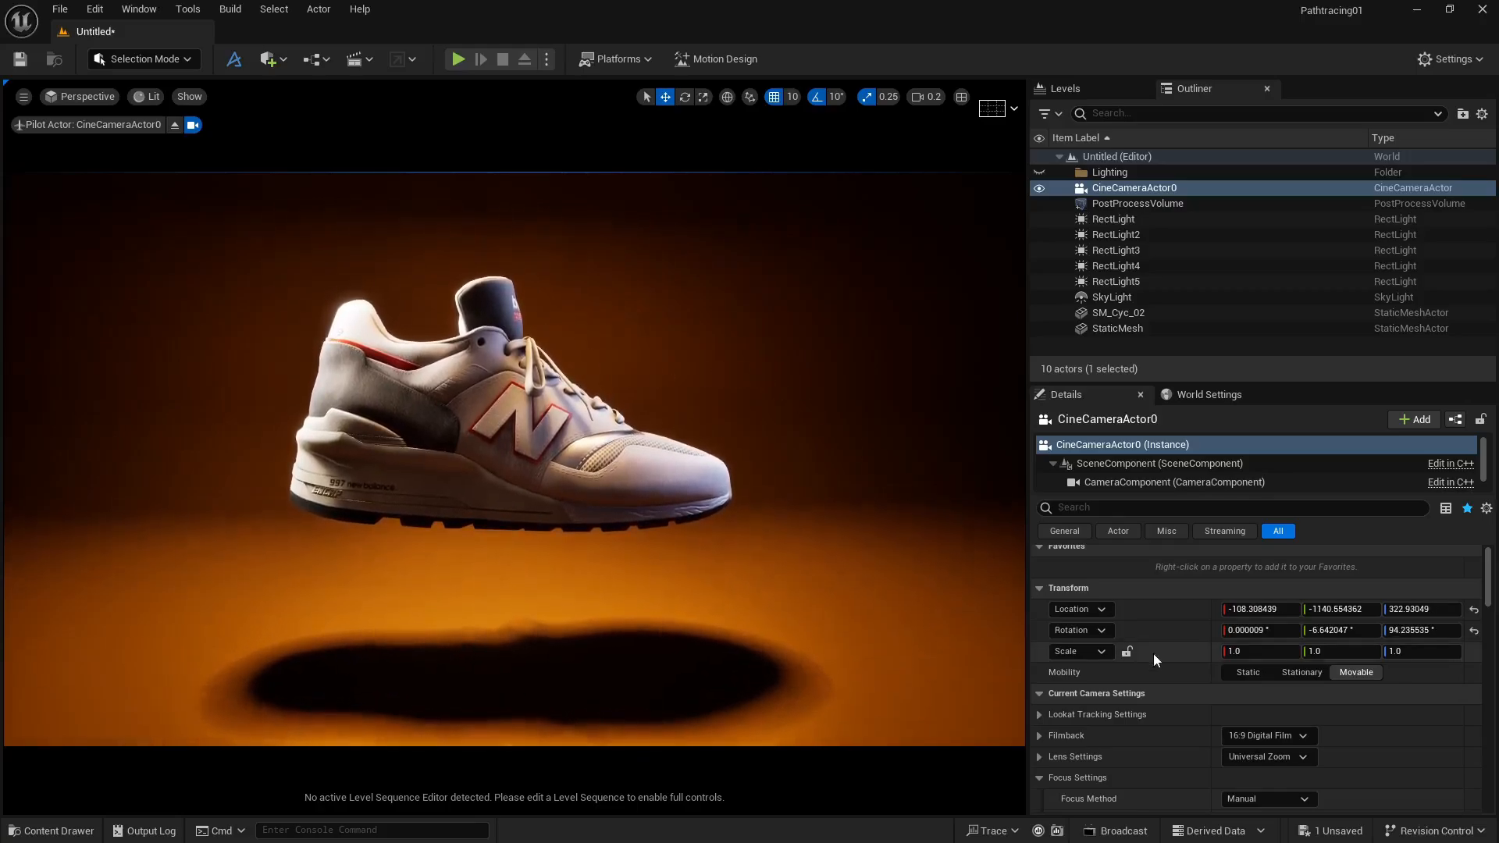
Step: Choose the 16:9 Film filmback and adjust its sensor to about 2.66 cm wide and 1.36 cm high
click(1263, 735)
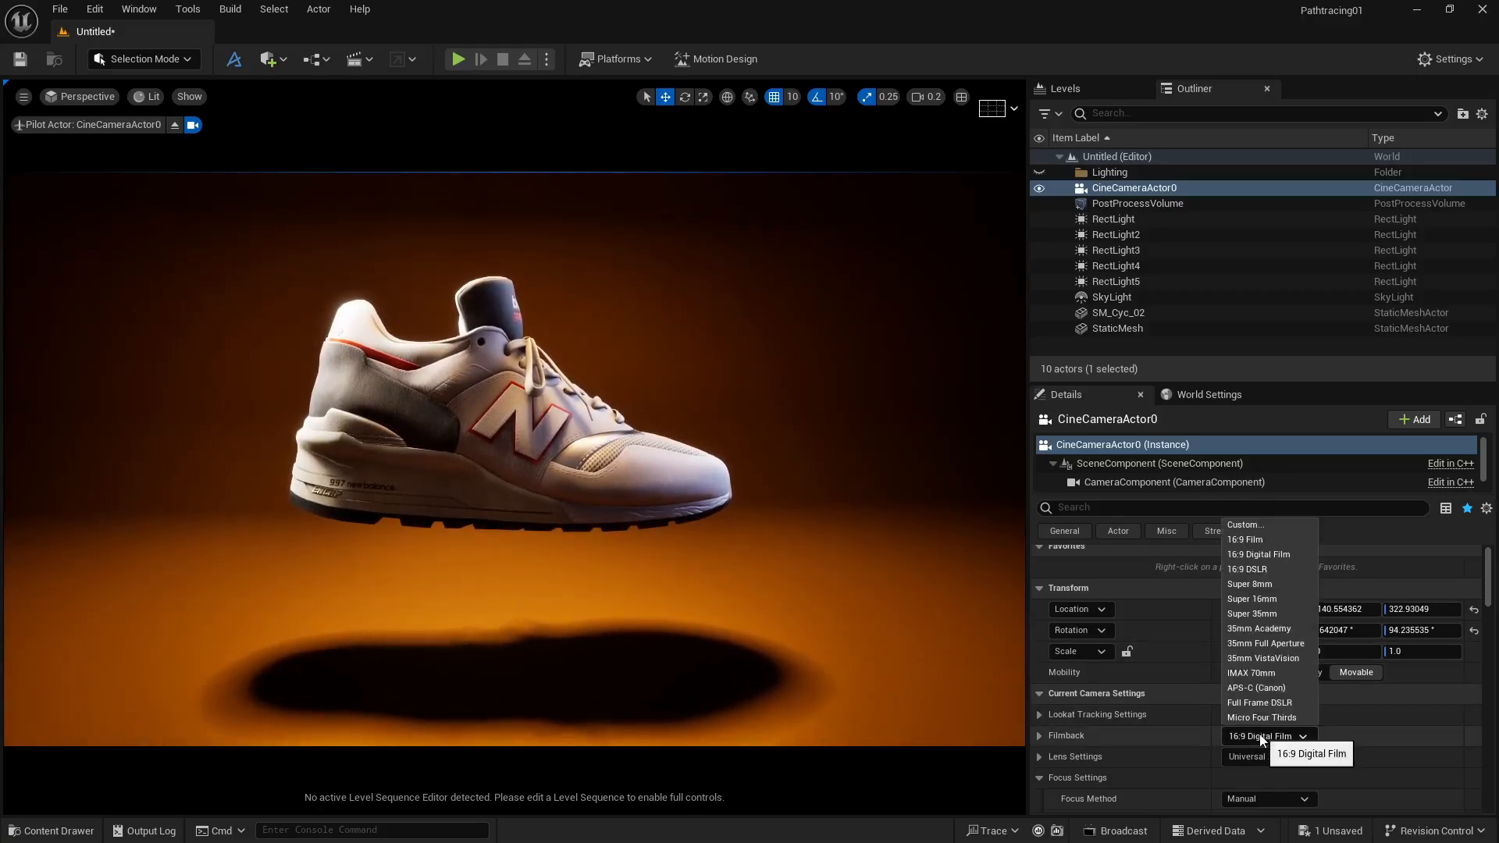
click(1268, 540)
scroll(1183, 736, down, 2)
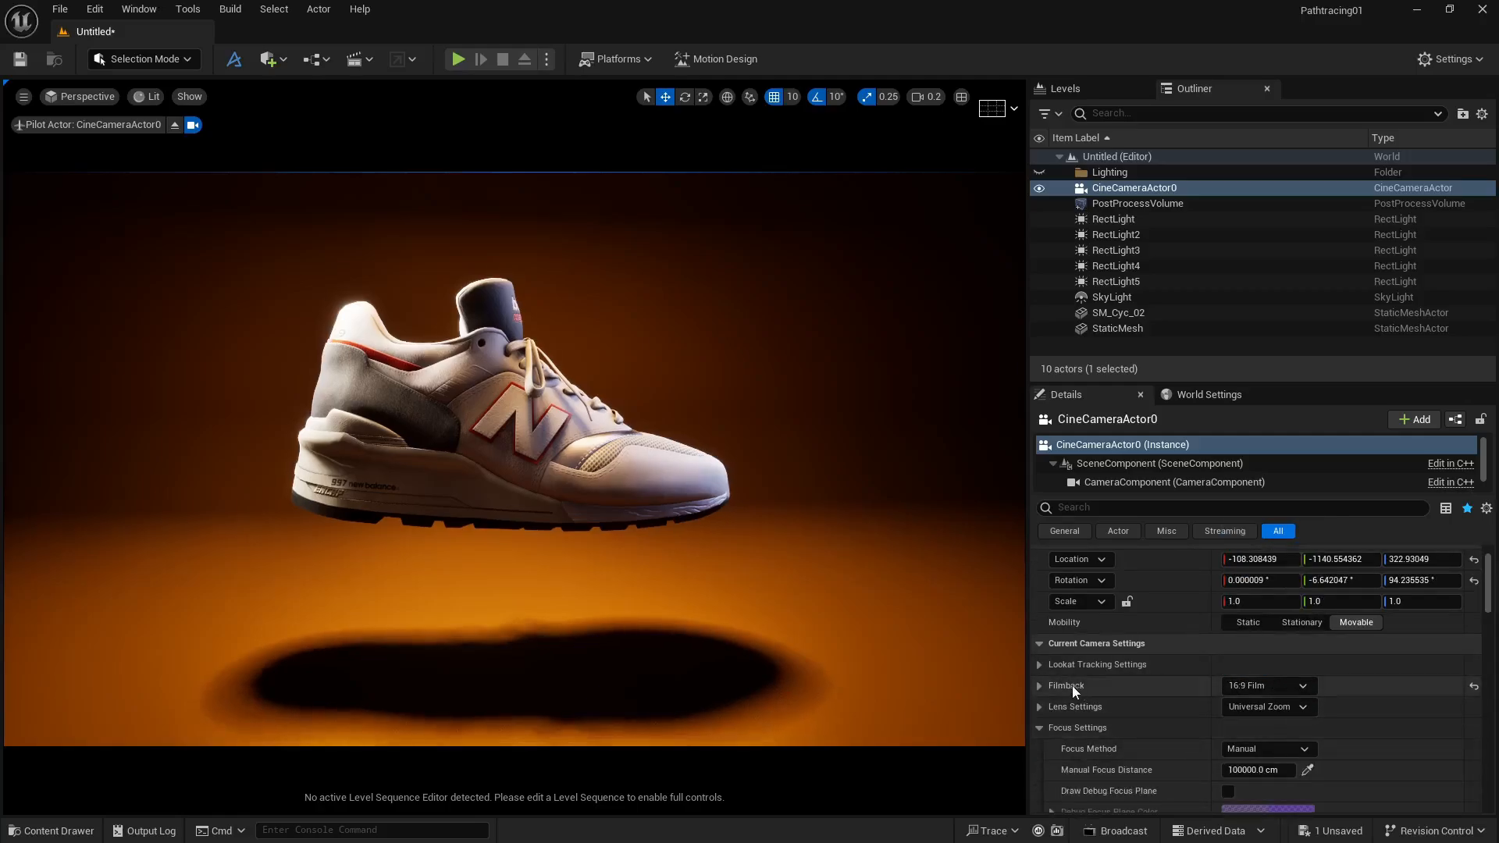
click(1041, 685)
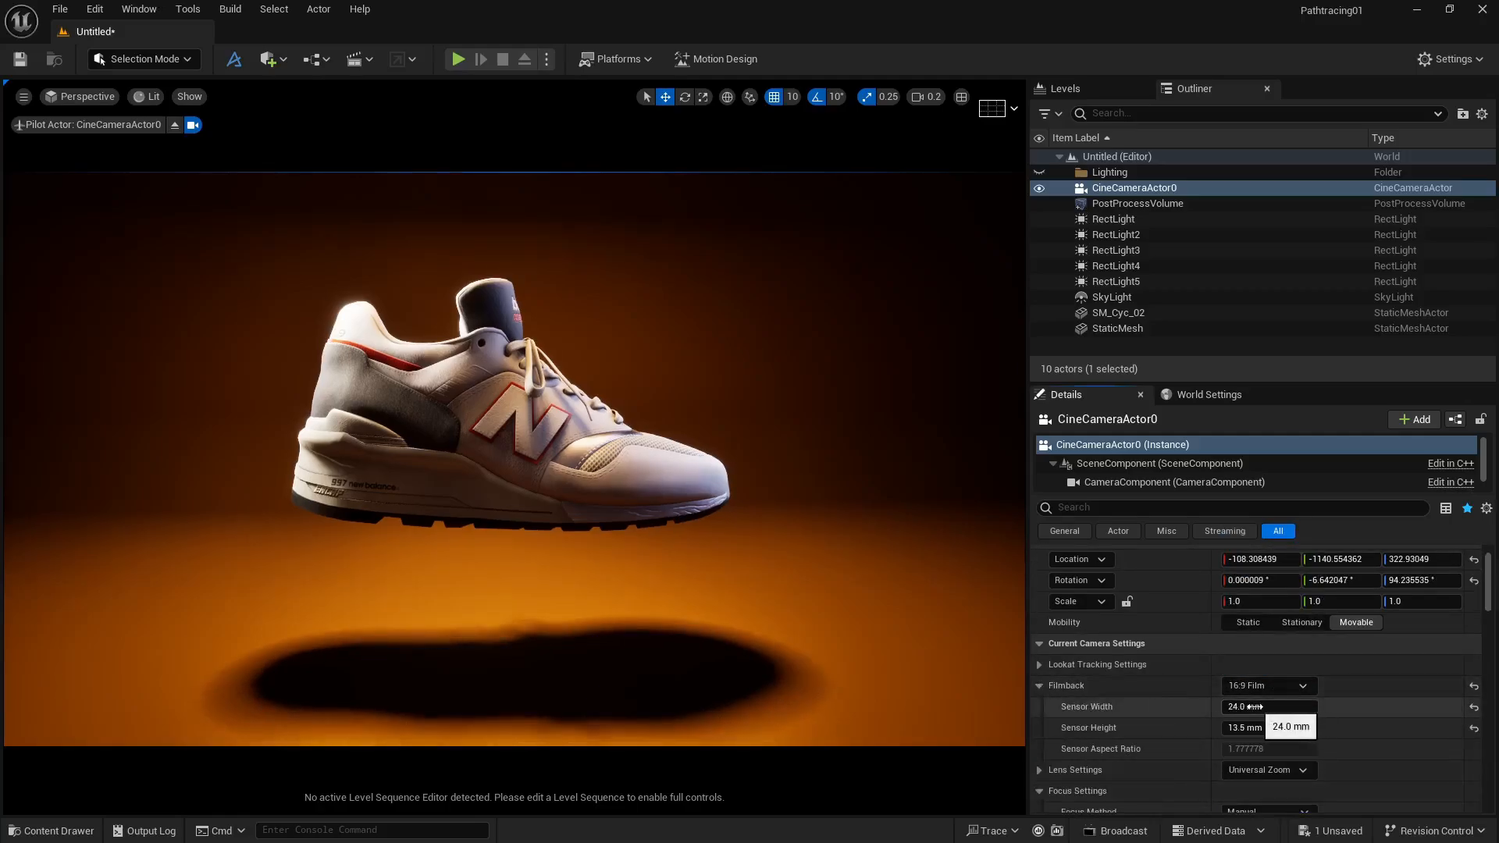
mouse_move(1247, 706)
mouse_down()
mouse_move(1274, 707)
mouse_move(1253, 729)
mouse_up()
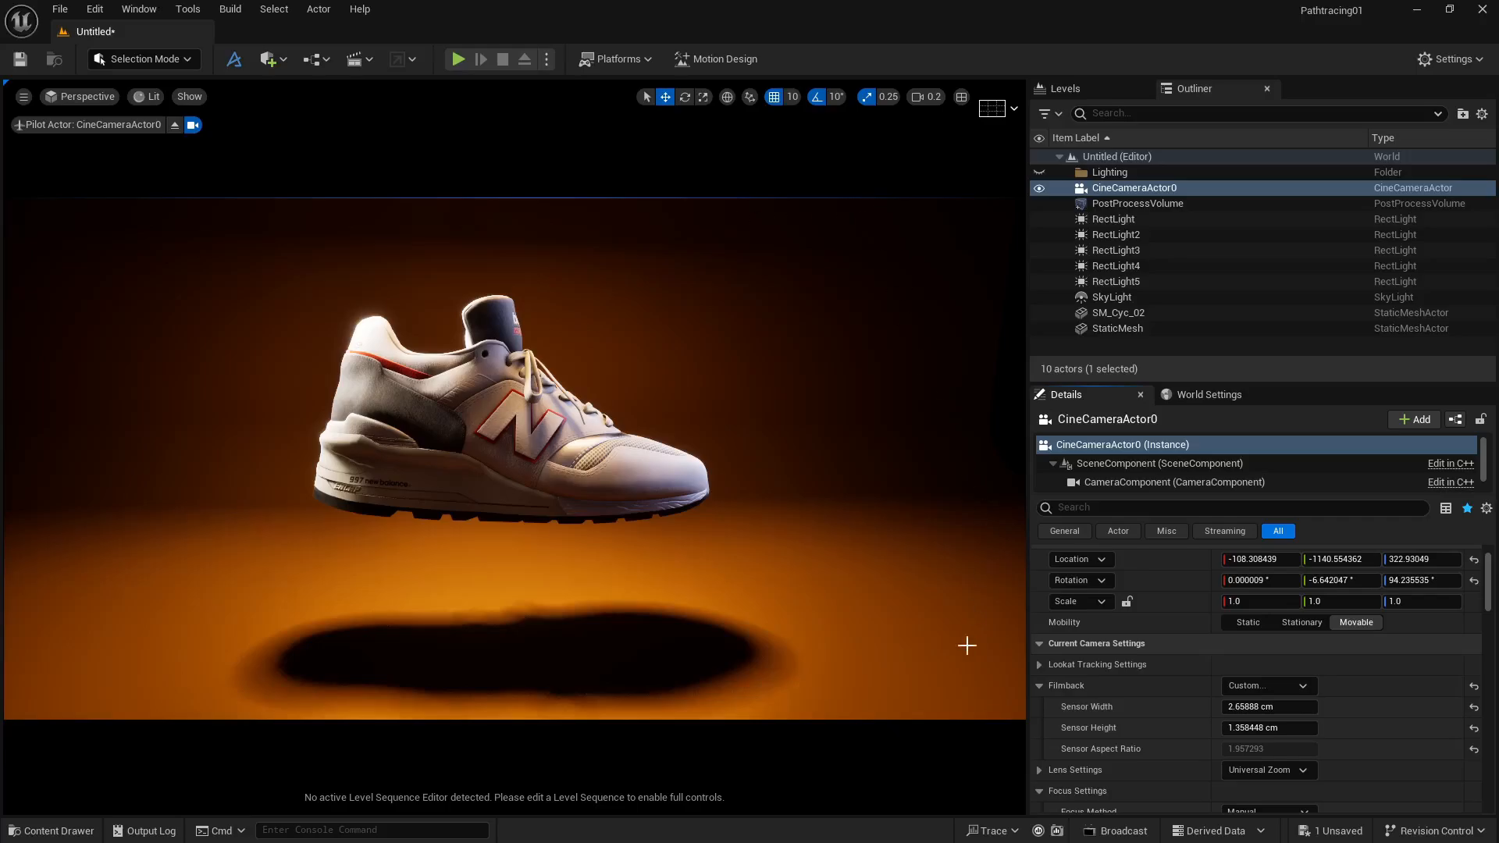
Step: Set the camera's manual focus distance by sampling a point on the side of the shoe
scroll(1185, 714, down, 5)
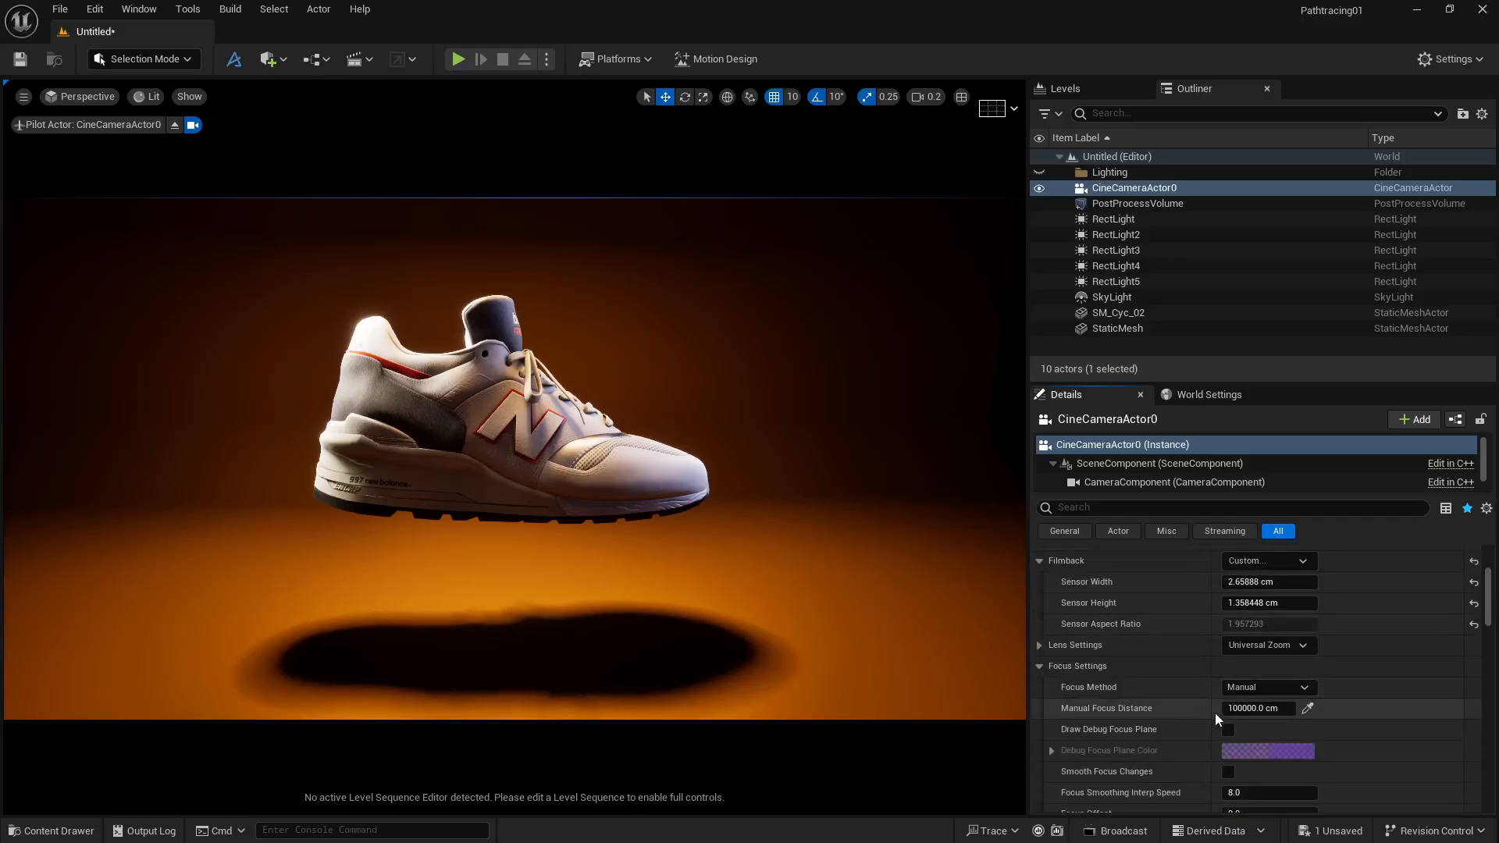
click(1309, 706)
click(501, 388)
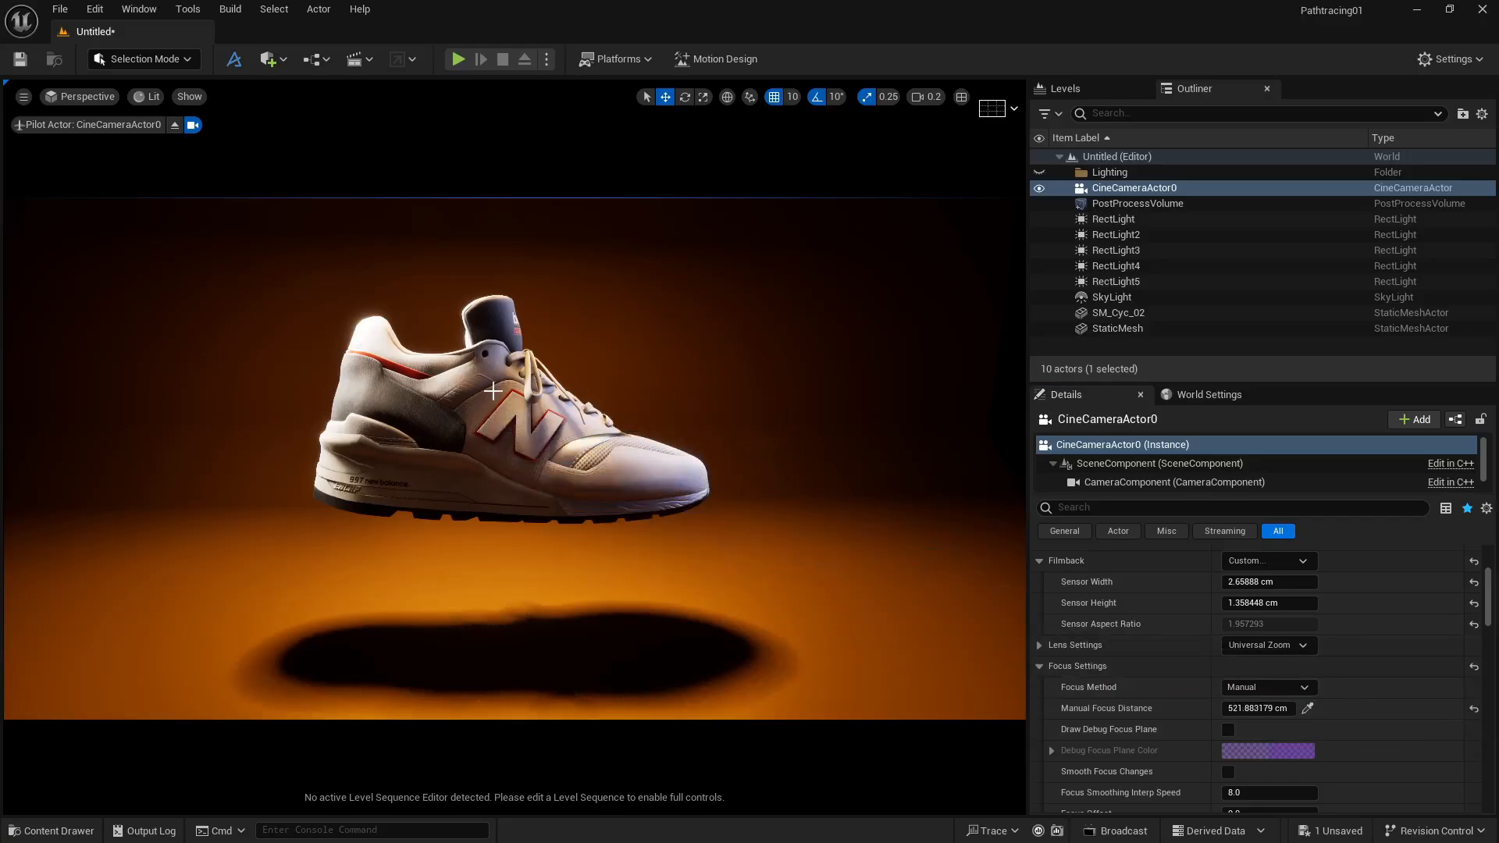
Step: Set the camera's current focal length to 80
scroll(1140, 668, down, 5)
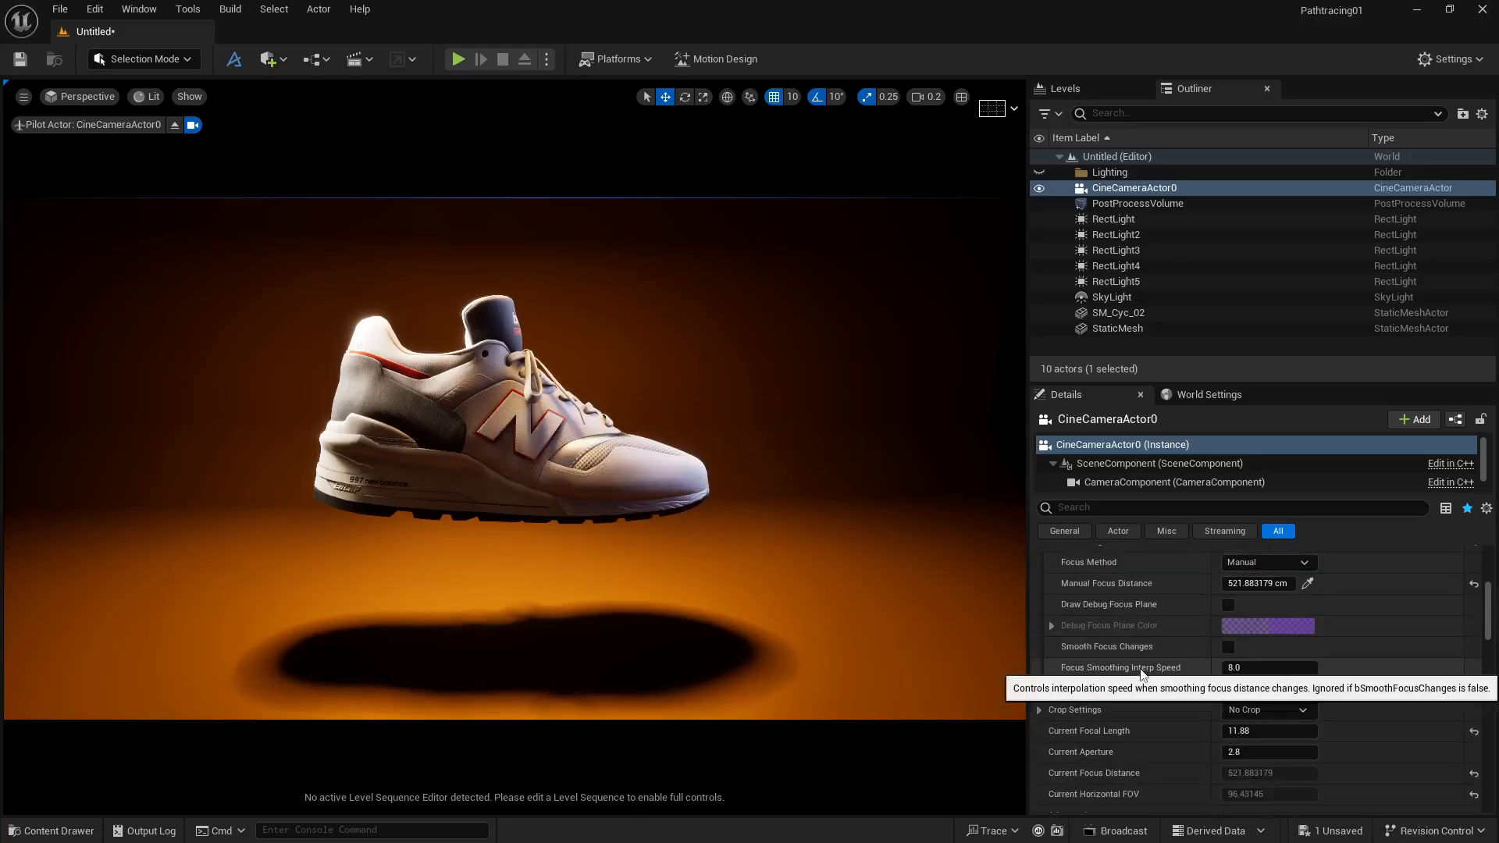
click(1260, 734)
text(80)
key(Return)
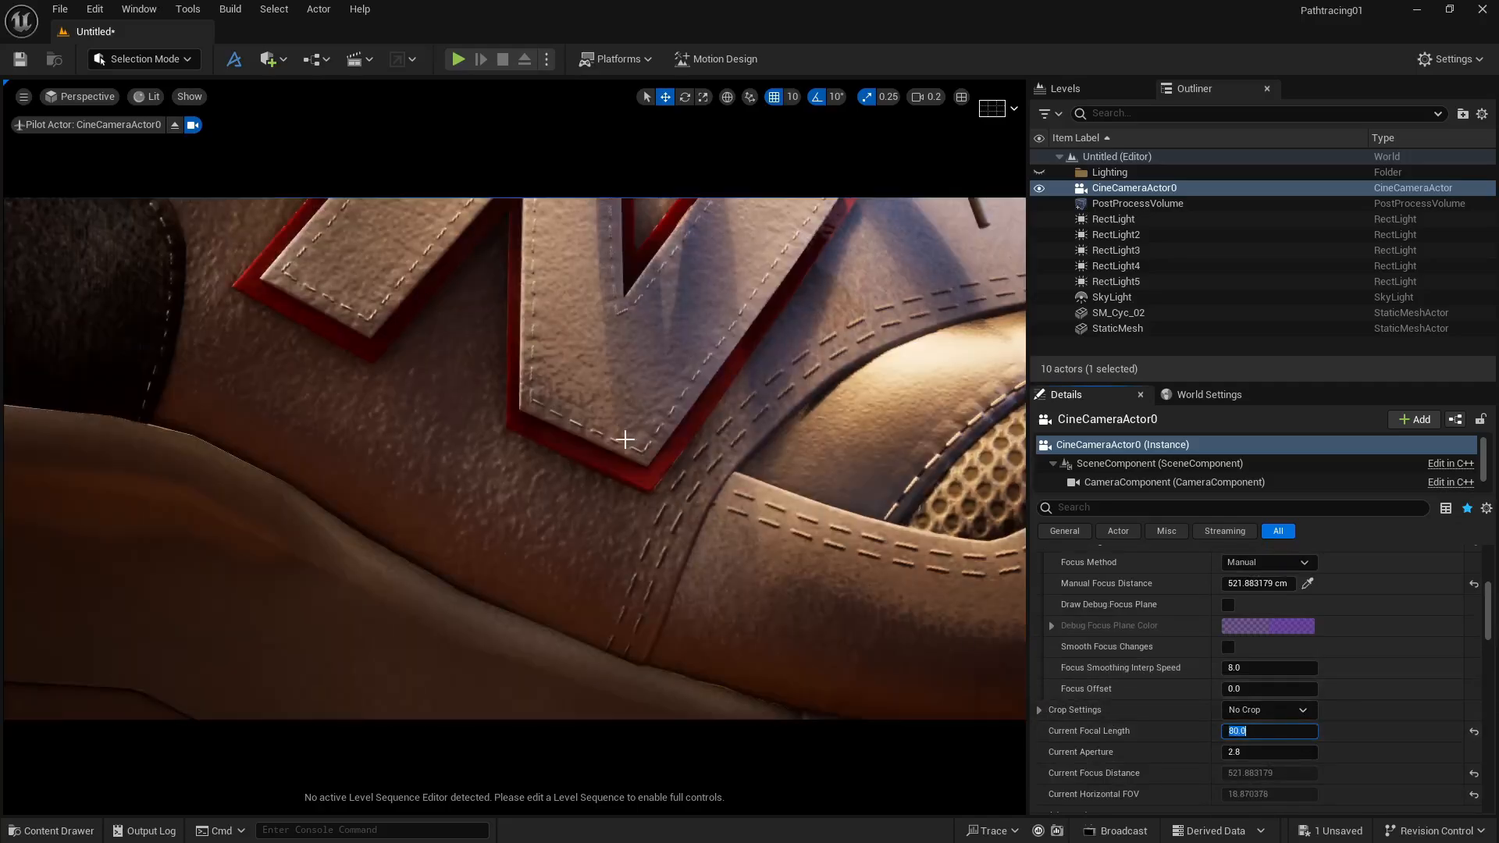
Step: Pull the piloted camera back until the whole shoe and its shadow fit, and resample the manual focus distance on the shoe
right_drag(626, 438, 626, 438)
key(s)
scroll(625, 438, up, 3)
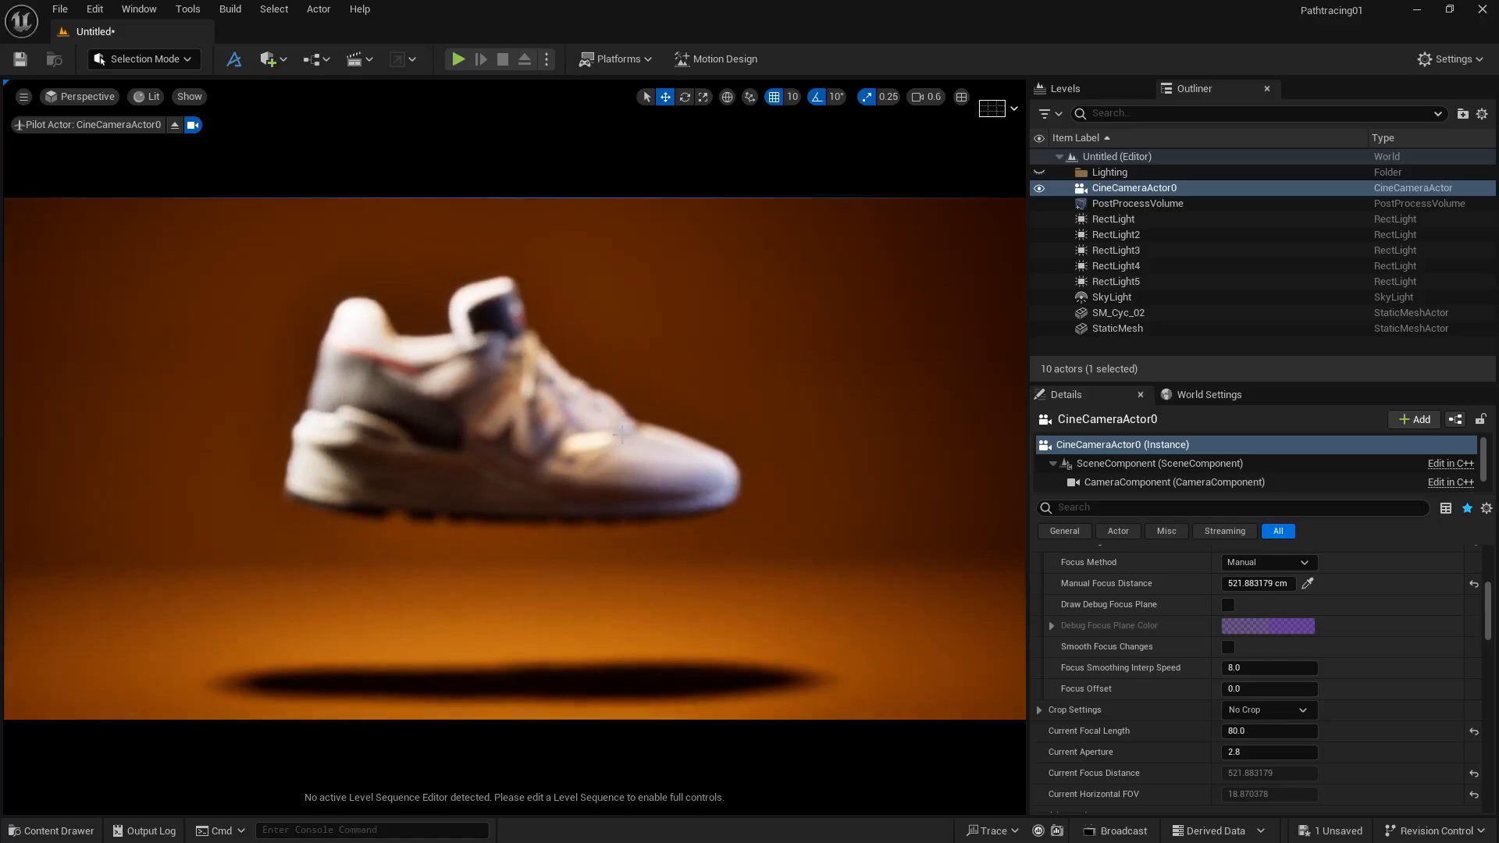
click(1307, 583)
click(503, 349)
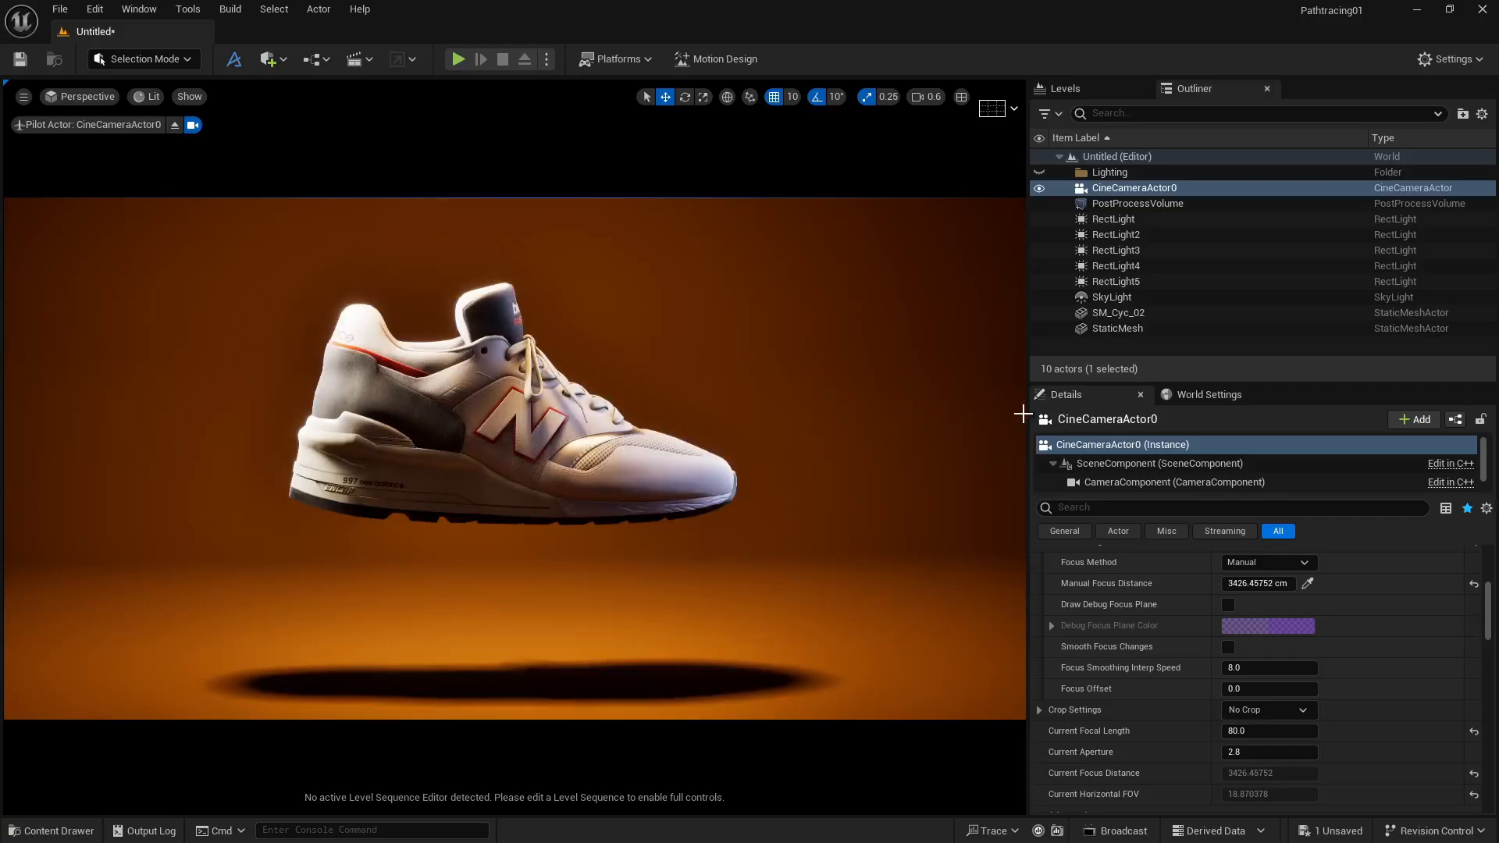
Step: View the scene in Detail Lighting and switch the viewport to the Lighting Only view mode
click(144, 100)
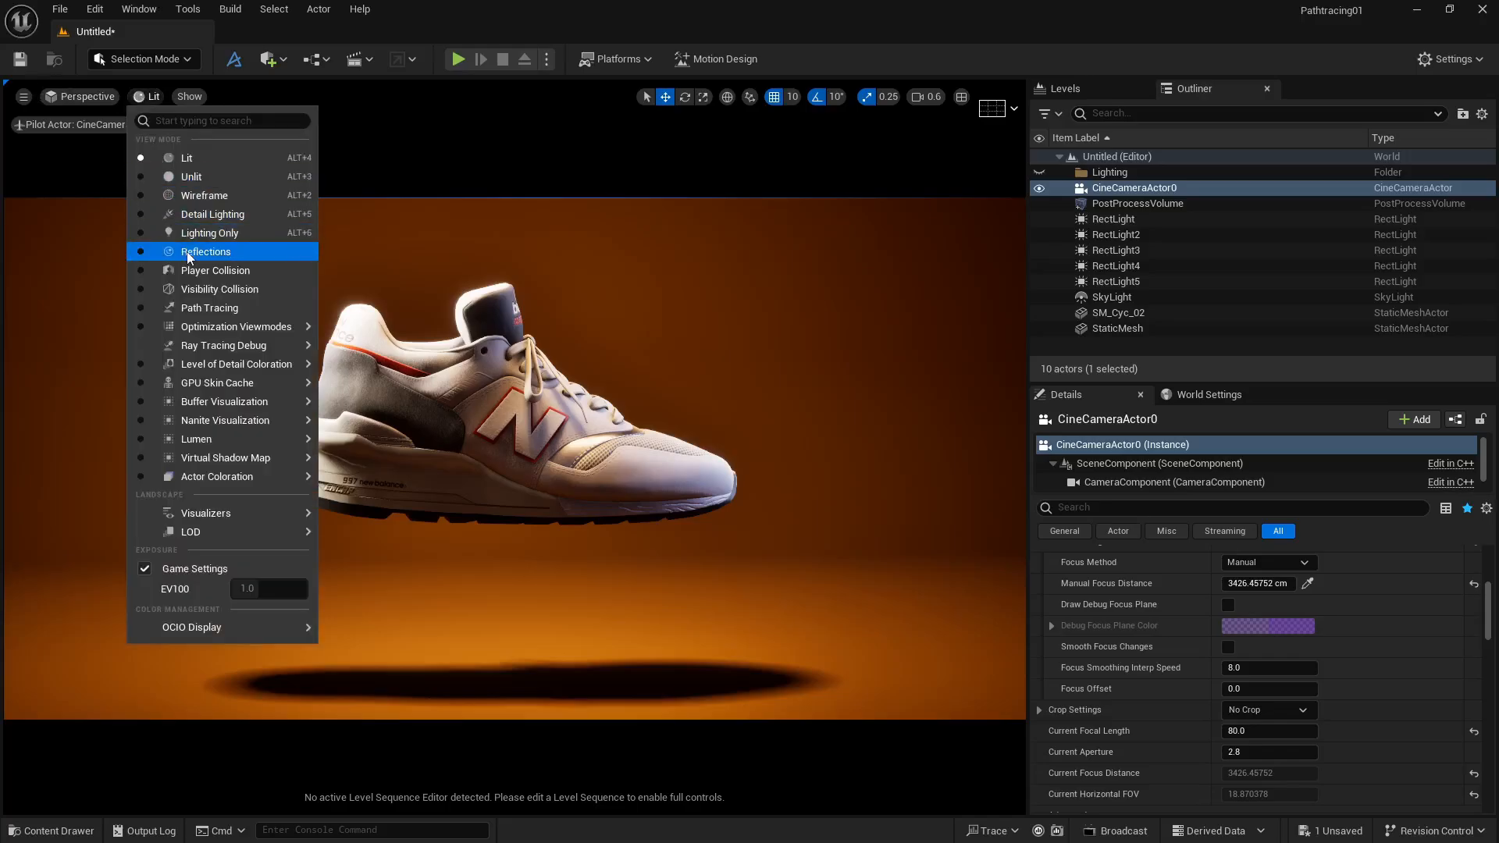
click(204, 215)
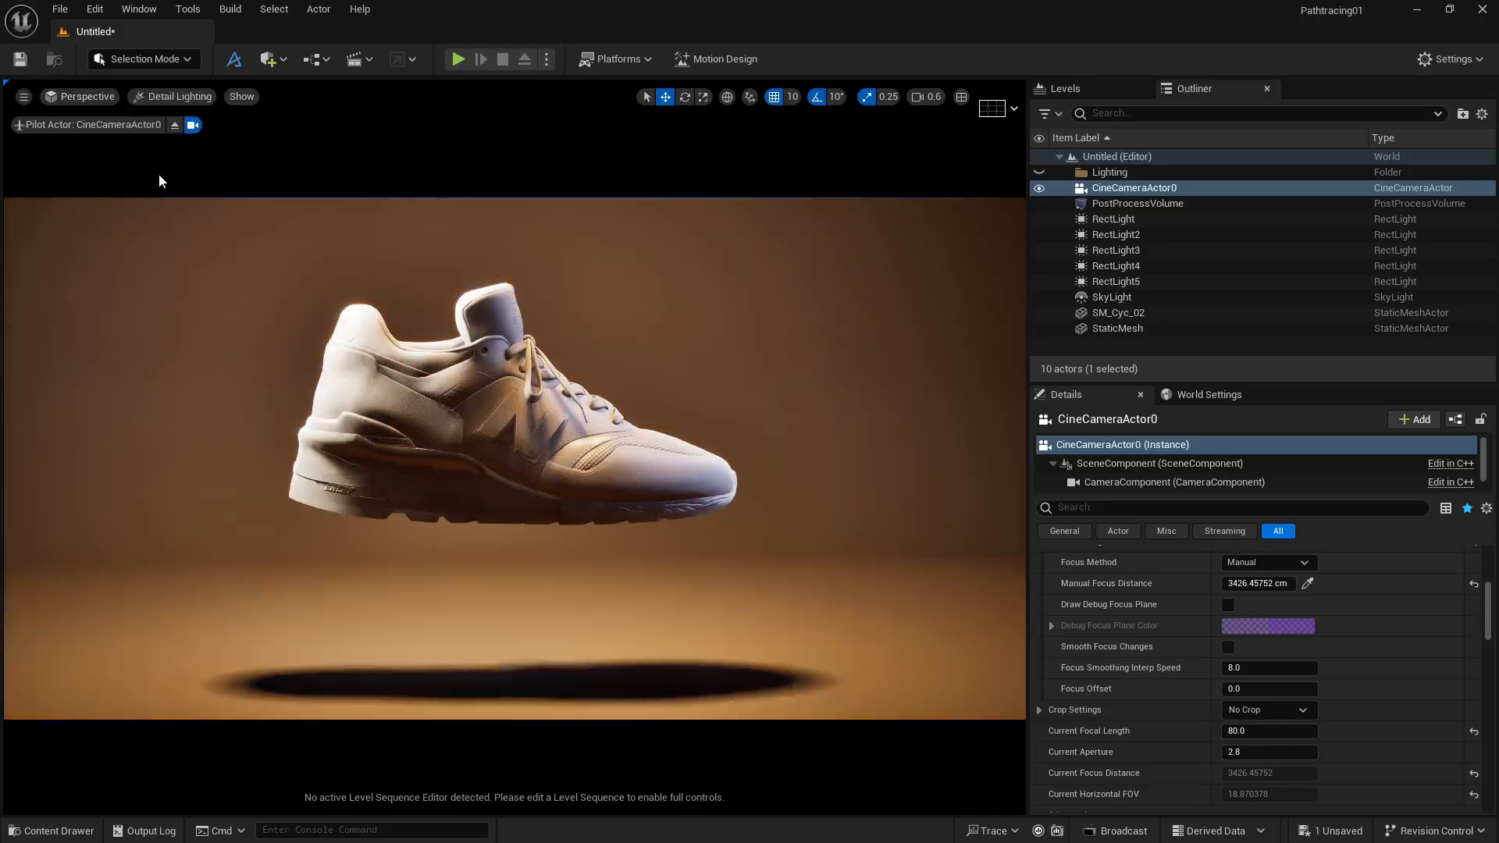
click(151, 102)
click(196, 240)
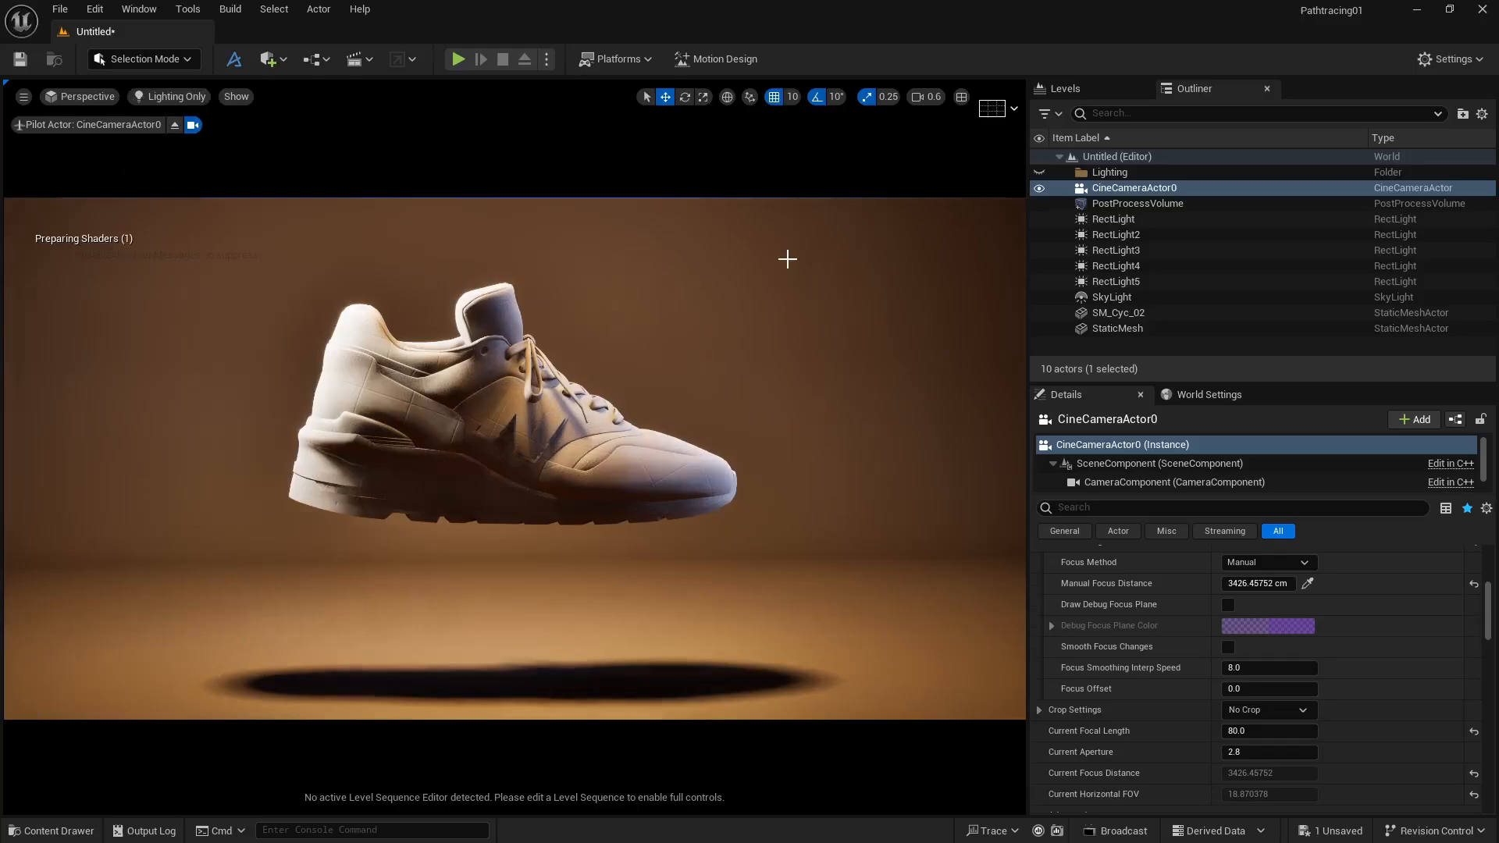
Step: Hide all five rect lights to inspect the shoe without their lighting
click(1039, 219)
click(1039, 234)
click(1039, 249)
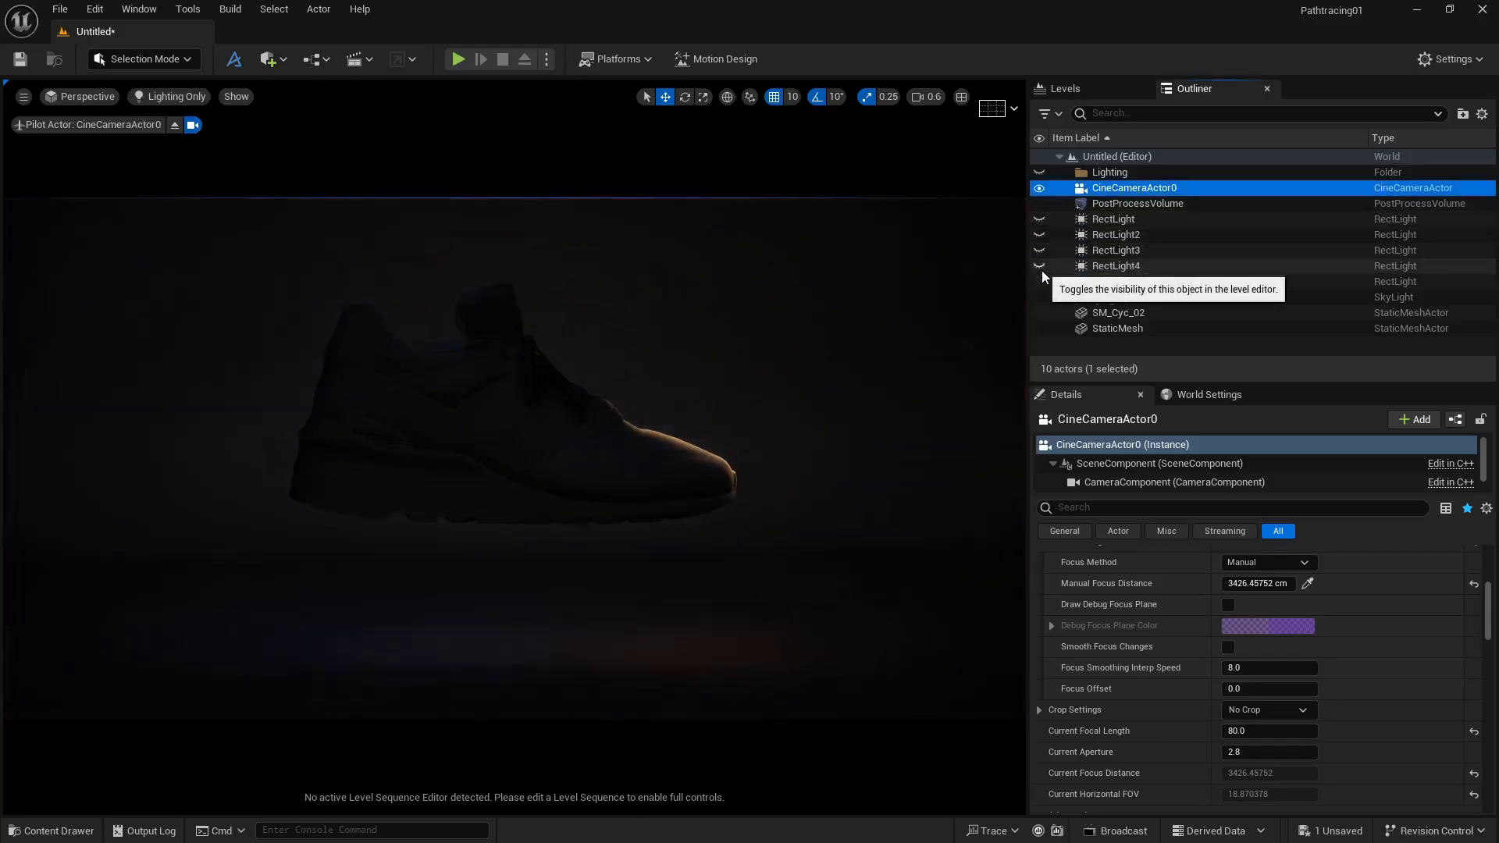
click(1039, 266)
click(1040, 281)
Step: Reveal RectLight5, RectLight4, RectLight3 and RectLight2 one at a time to examine what each adds to the shoe
click(1040, 281)
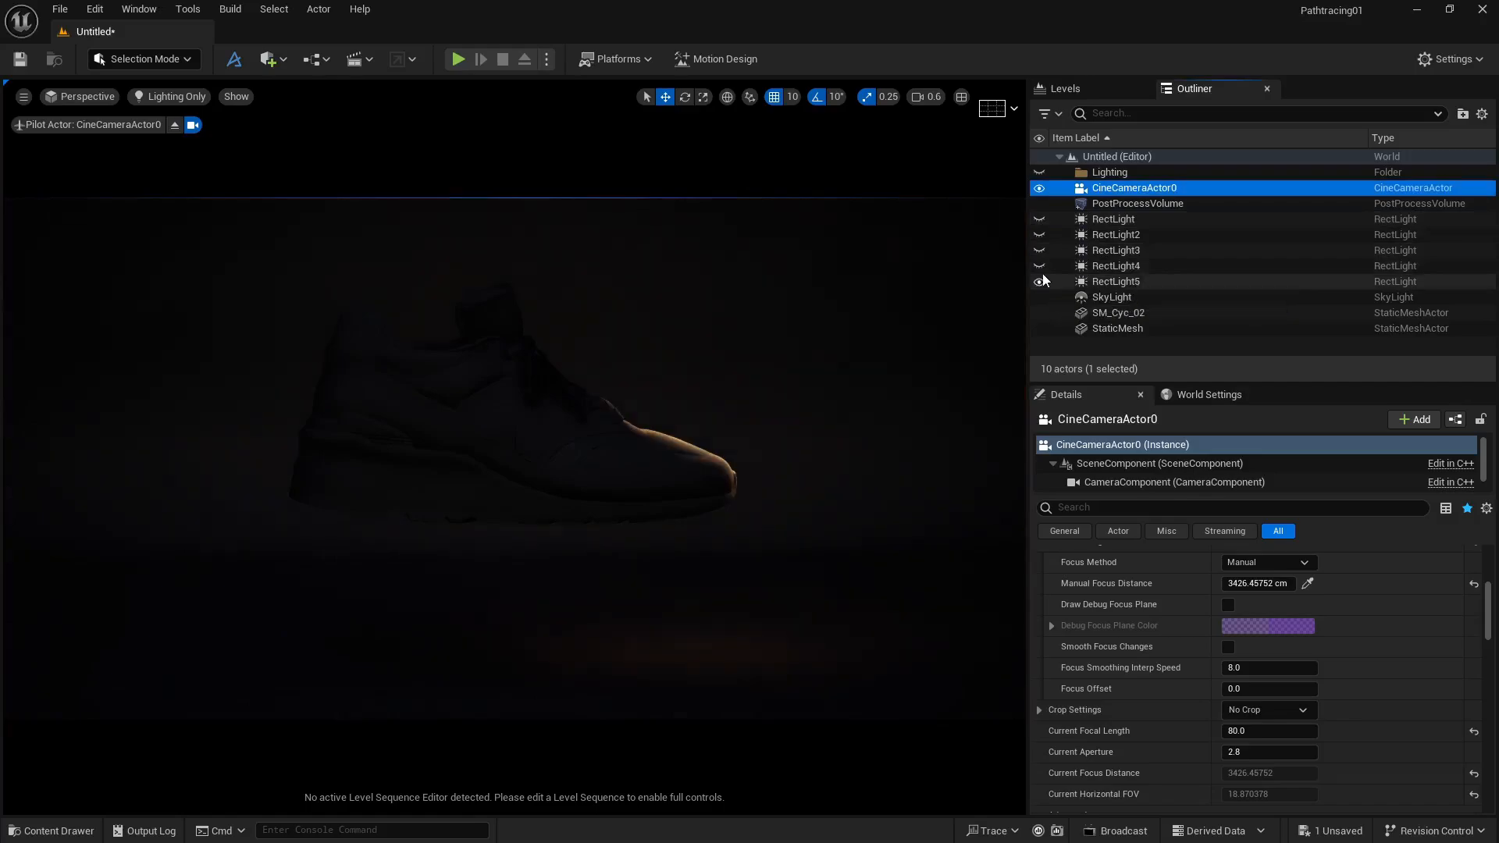
click(1039, 266)
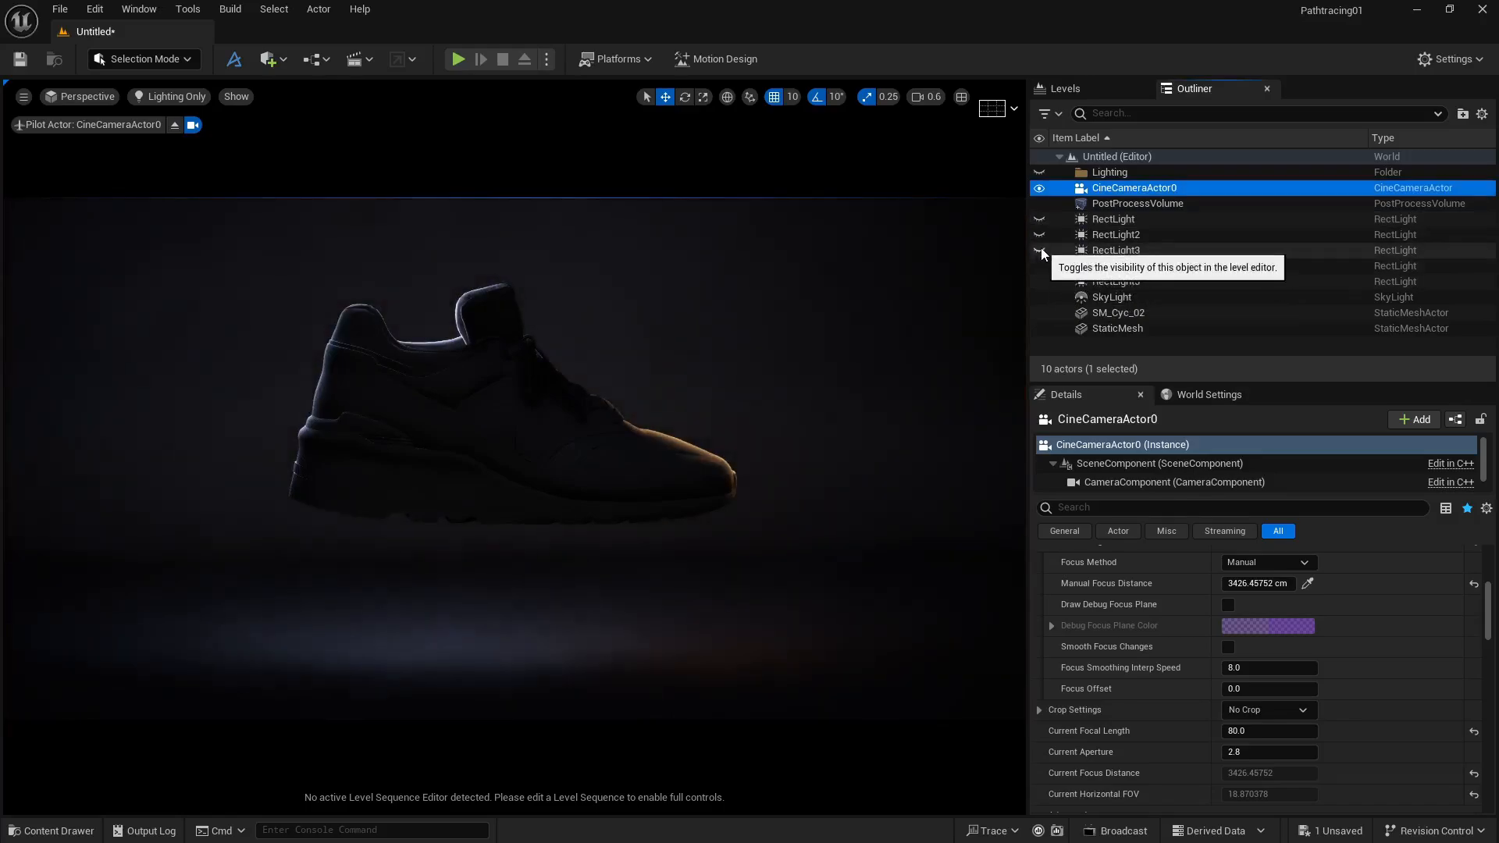
click(1039, 250)
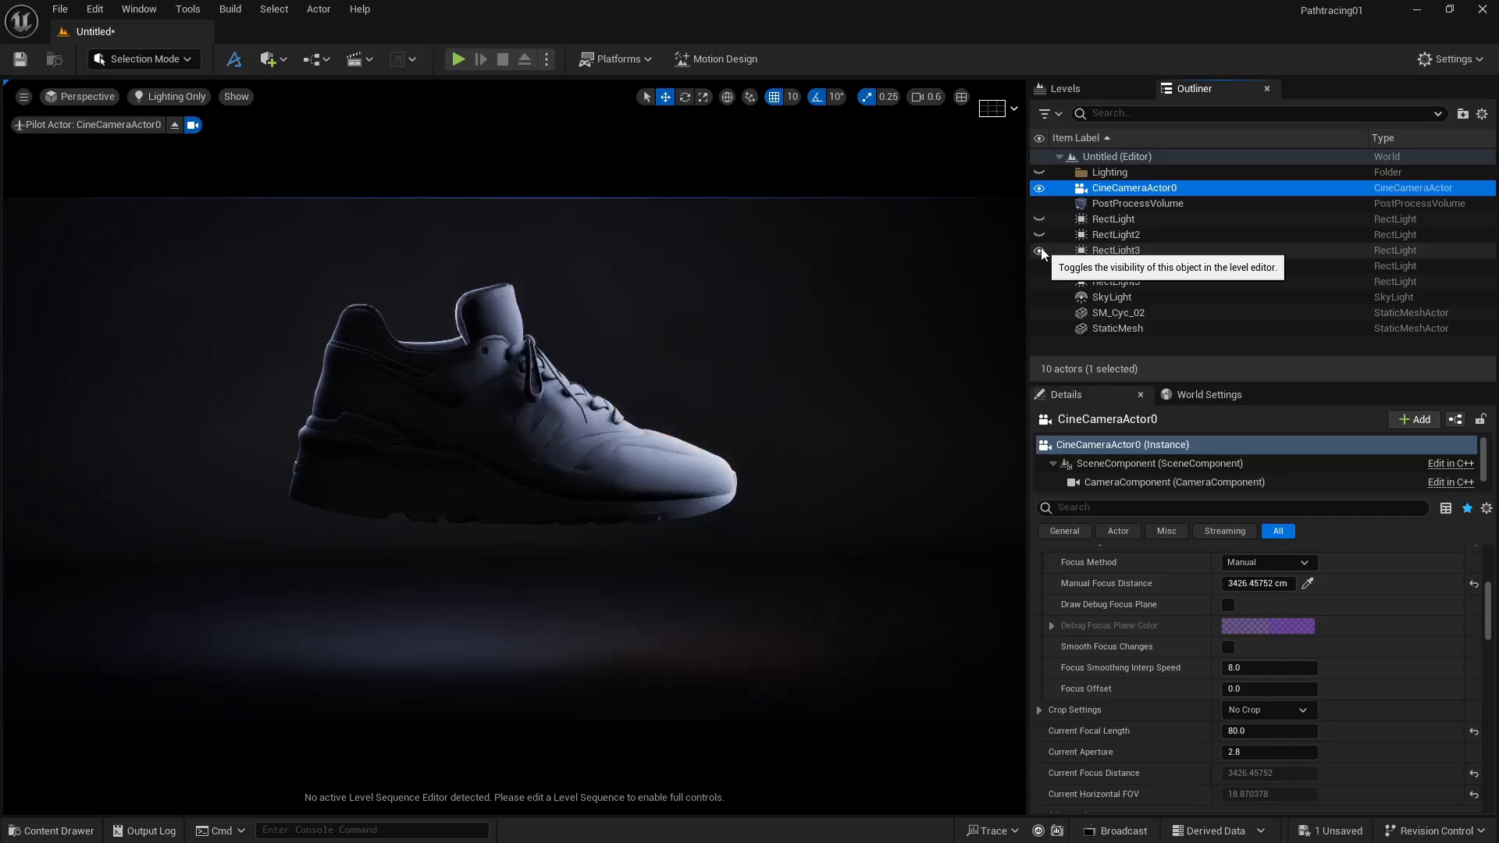
click(1039, 234)
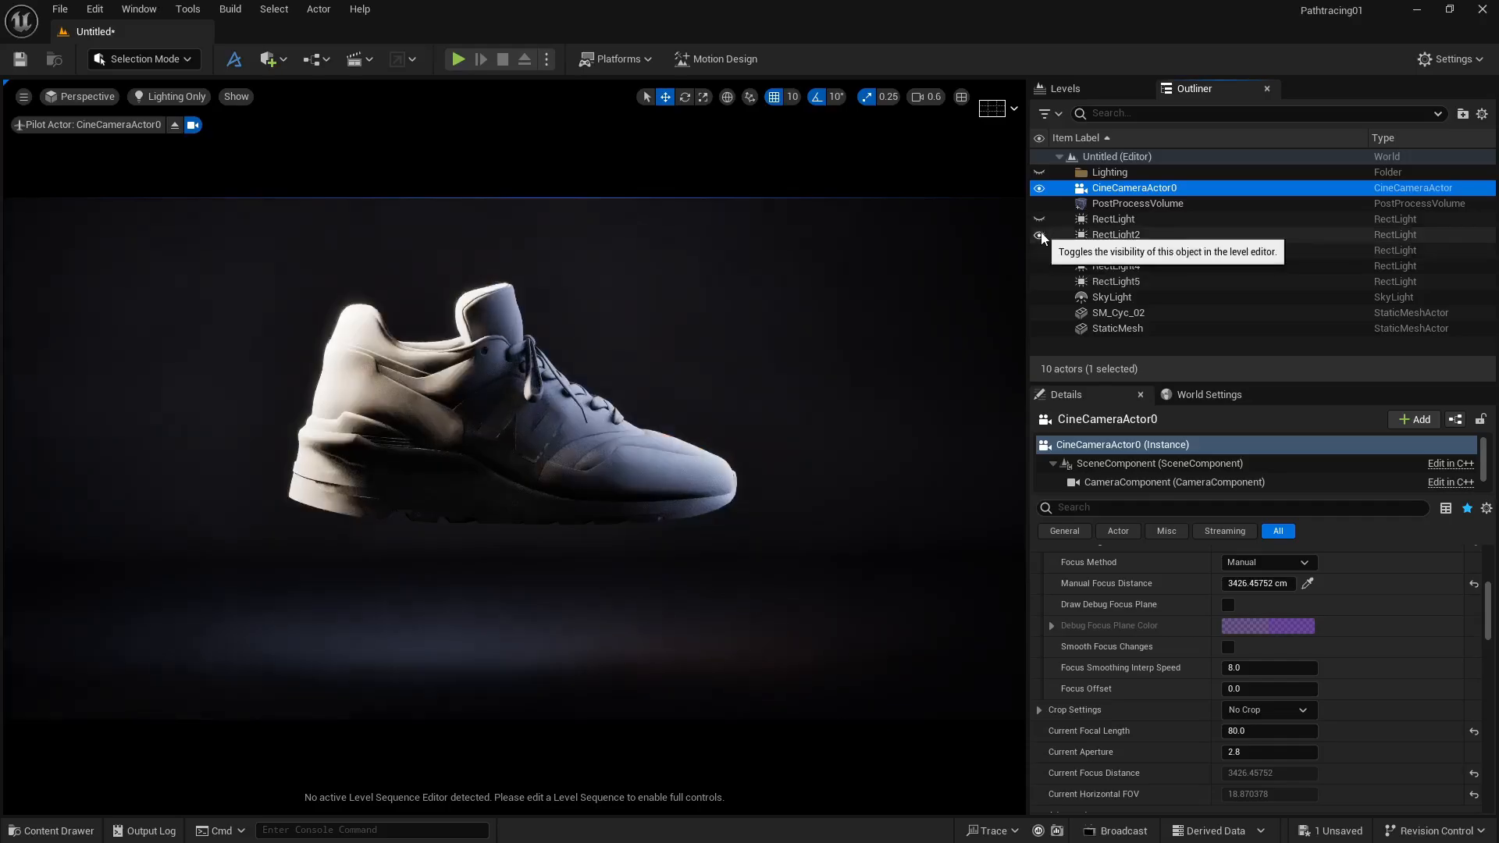
Step: Hide the rect lights that are still visible again, finishing with RectLight4 and RectLight2
click(1040, 282)
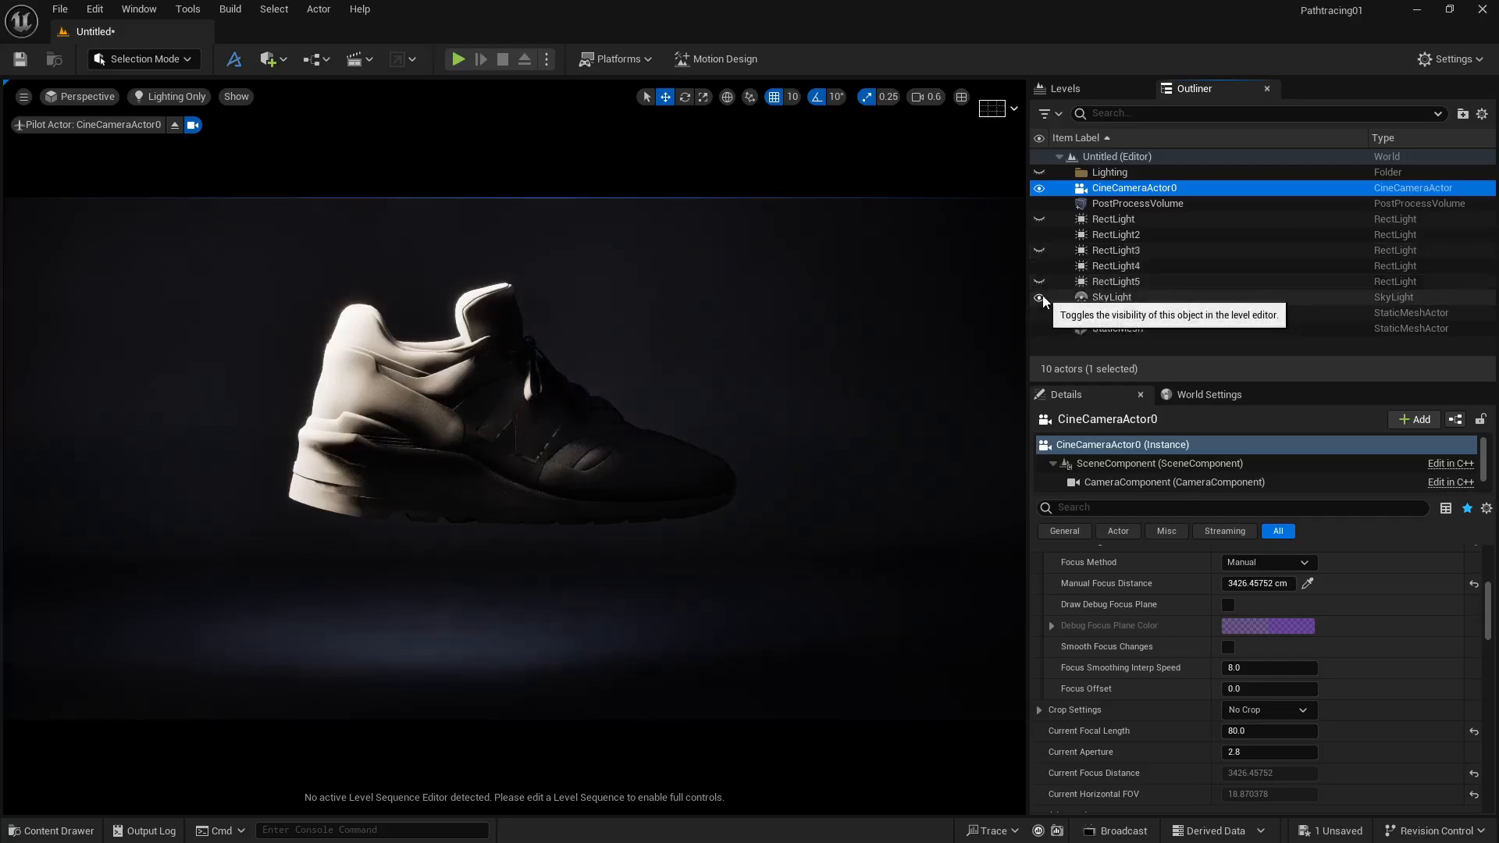
click(1039, 266)
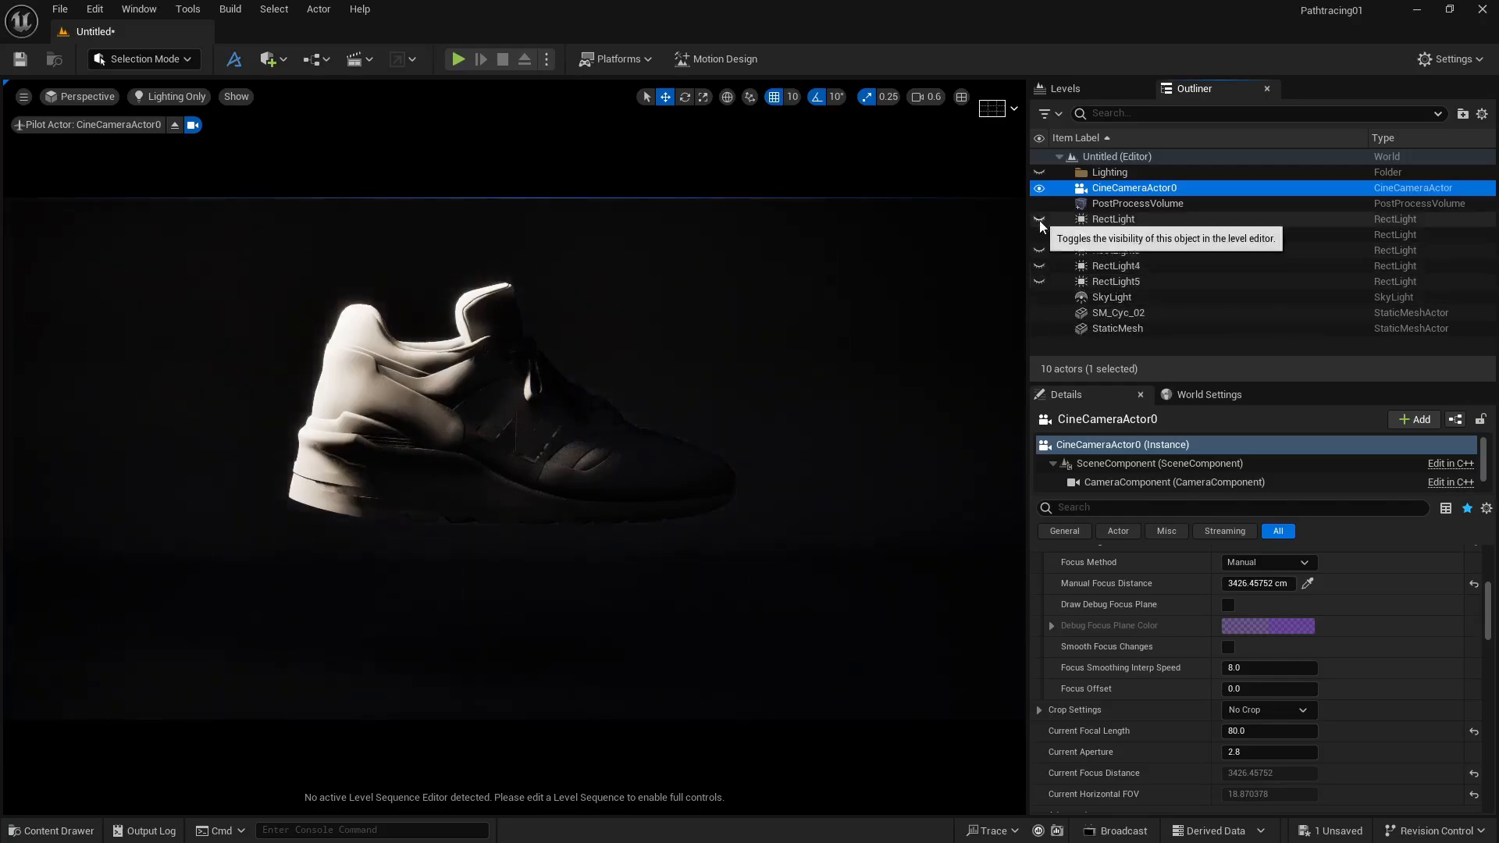
click(1039, 235)
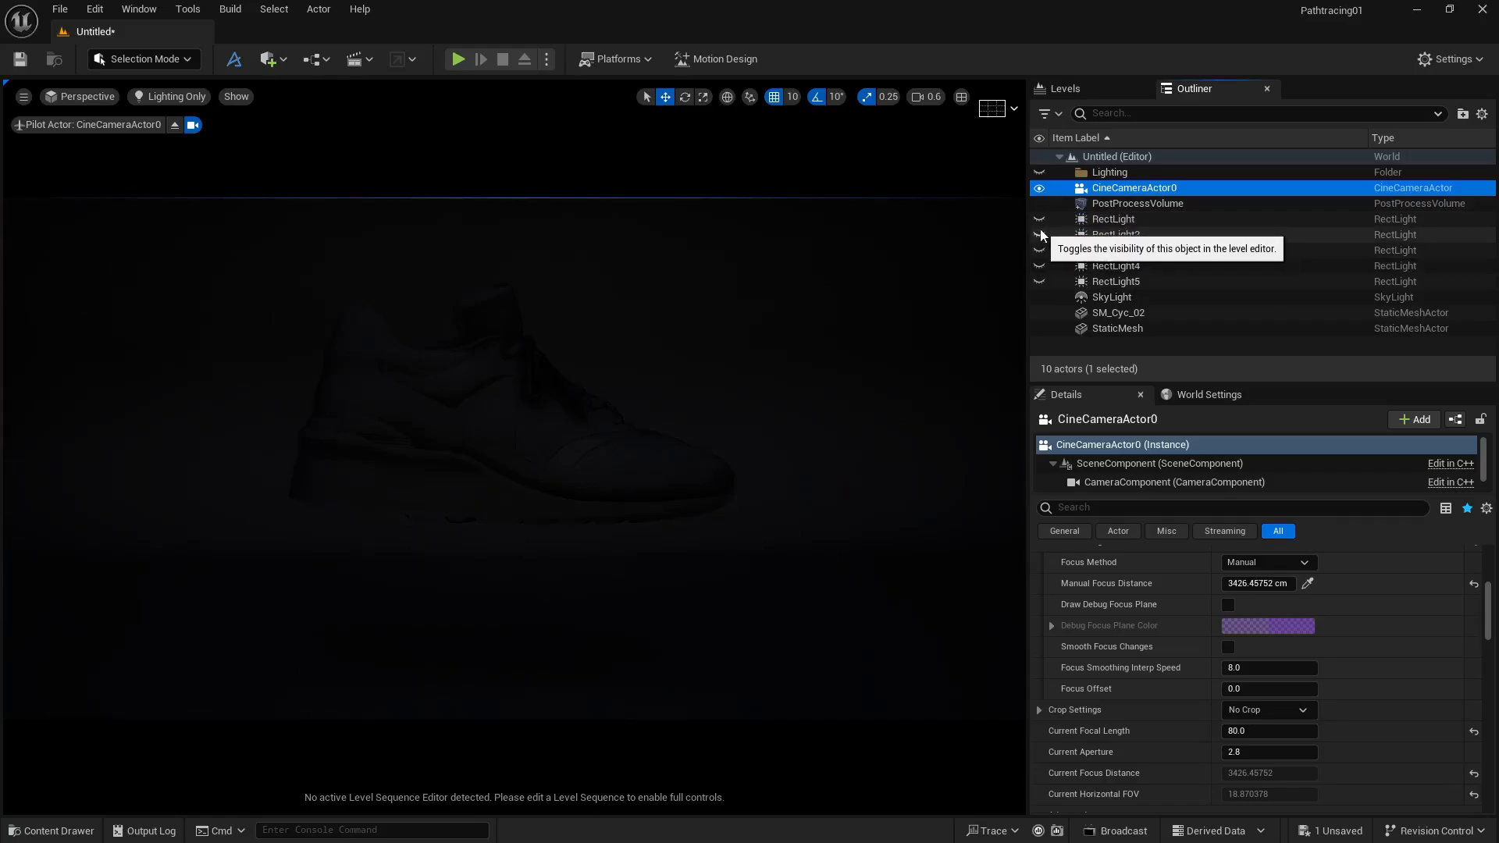
Step: Reveal all five rect lights in order from RectLight5 up to RectLight, comparing each light's contribution
click(1039, 282)
click(1039, 266)
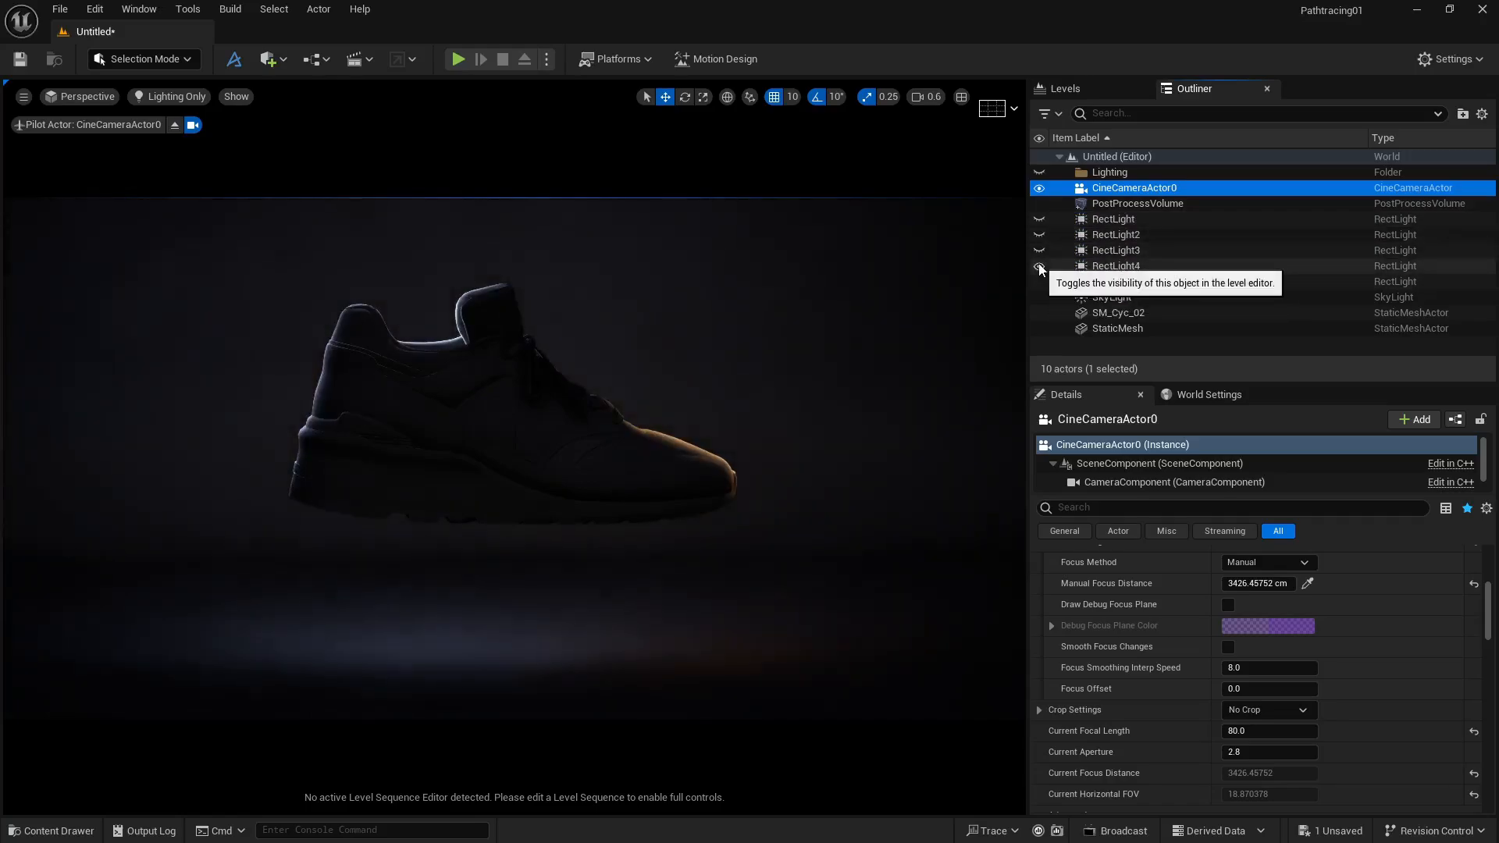
click(1039, 249)
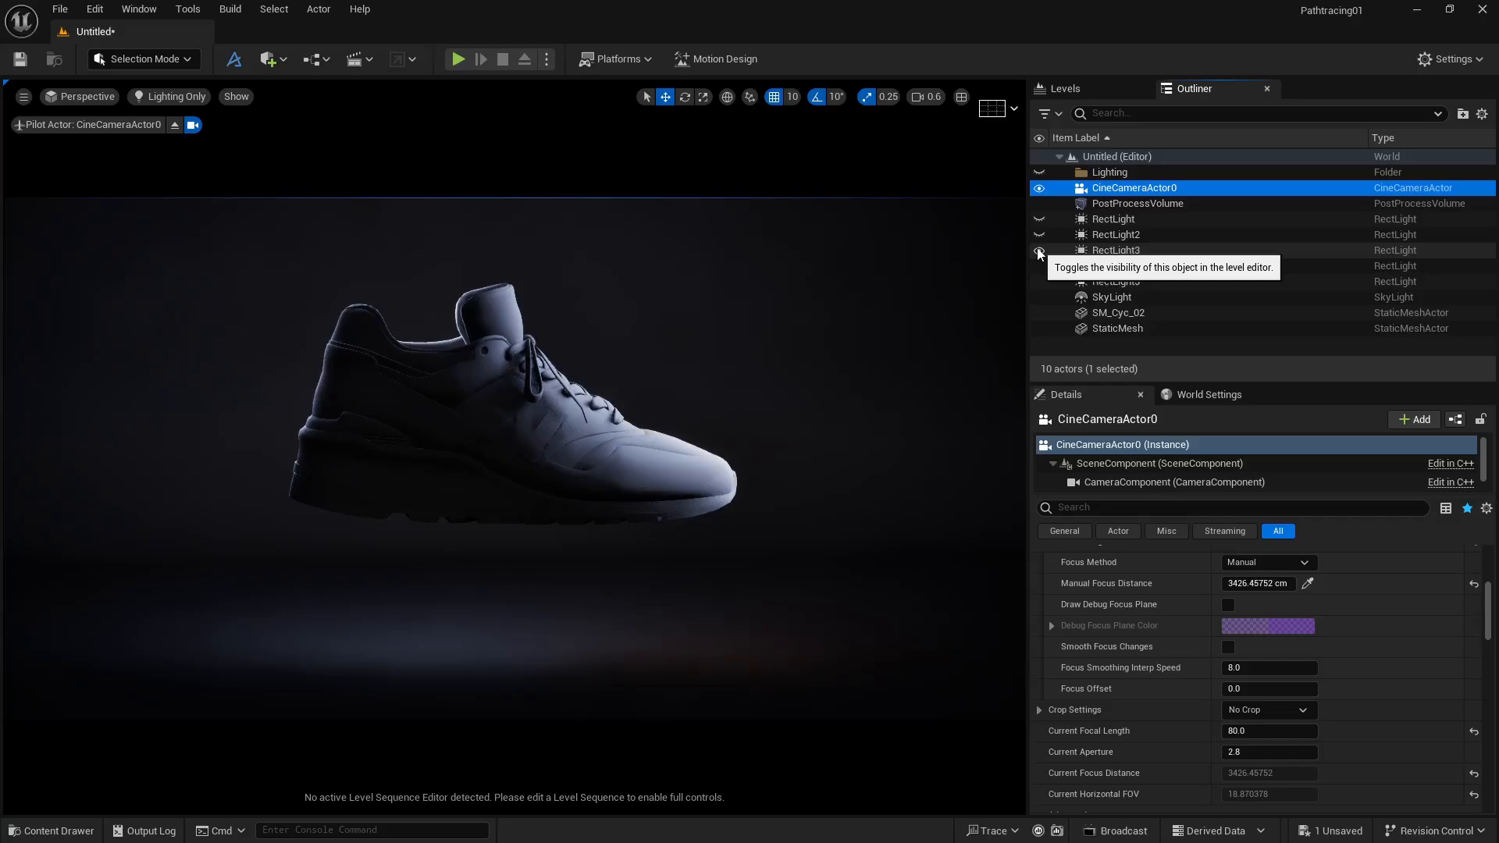
click(1038, 235)
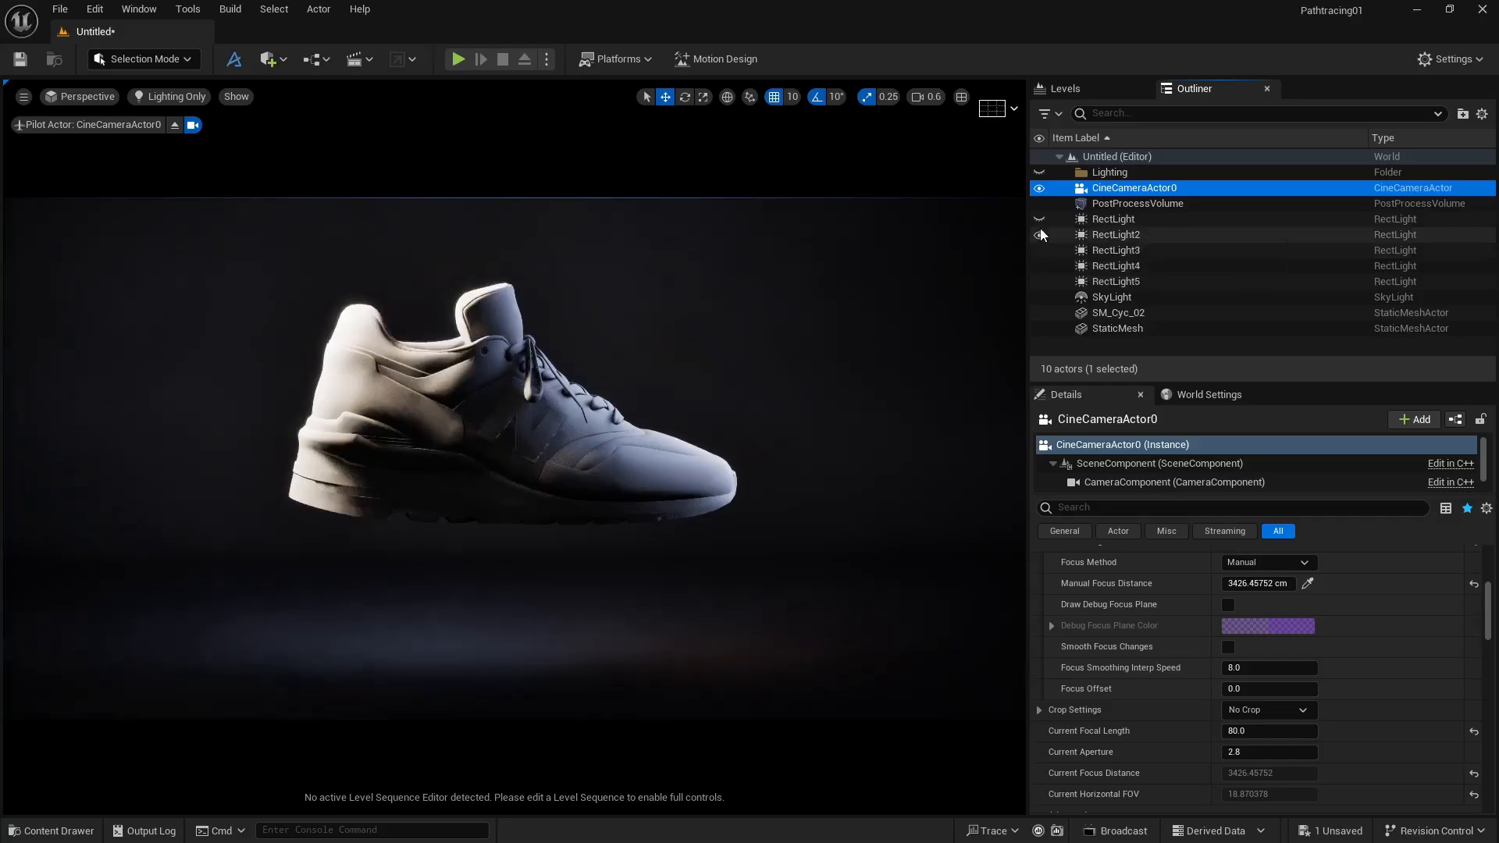
click(1039, 220)
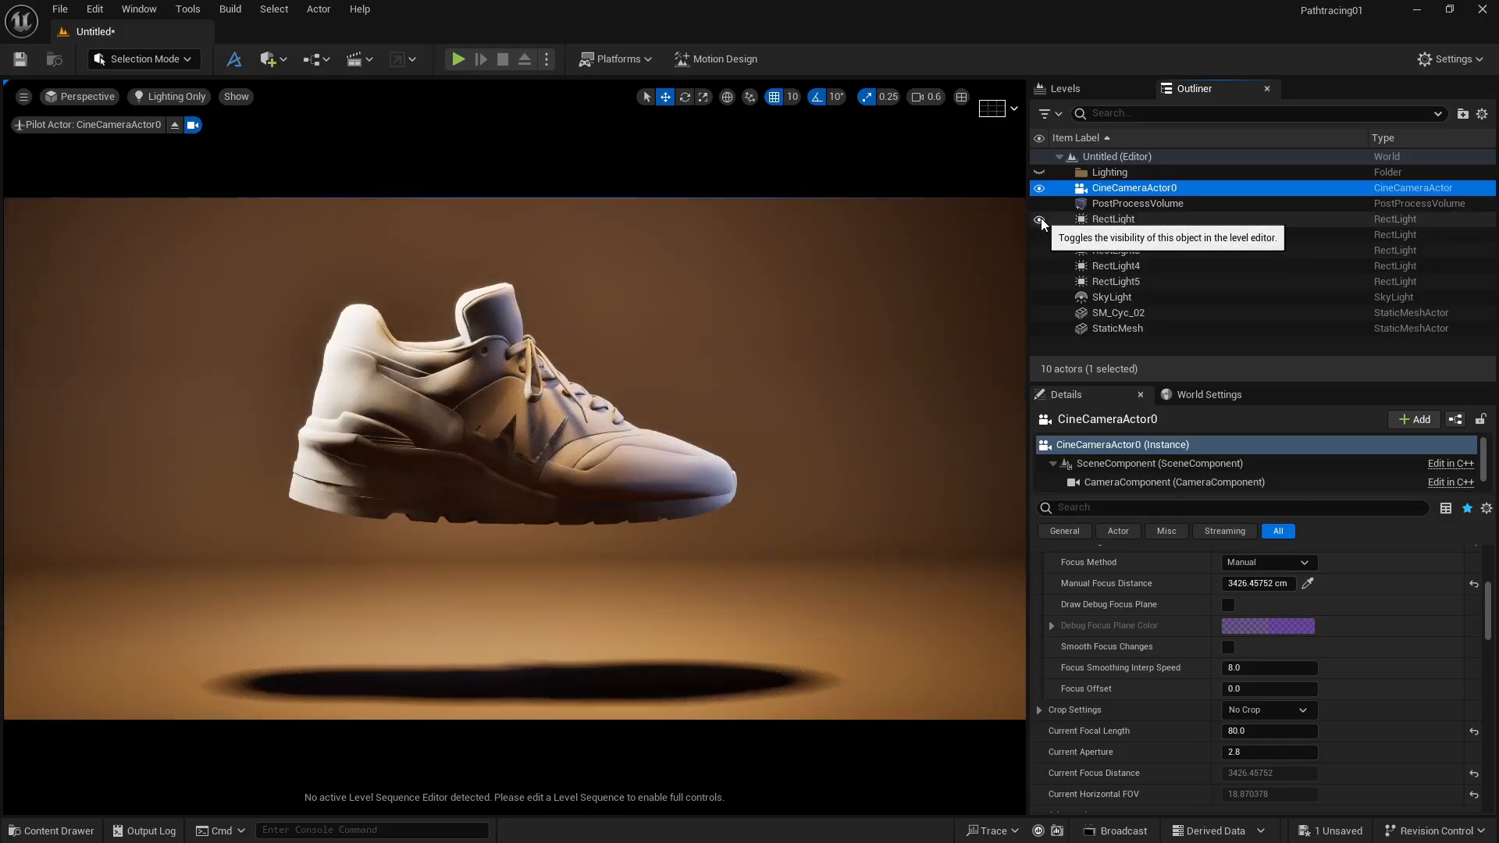
Step: Toggle the SkyLight's visibility repeatedly to compare the scene with and without it, leaving it visible
click(1041, 298)
click(1041, 298)
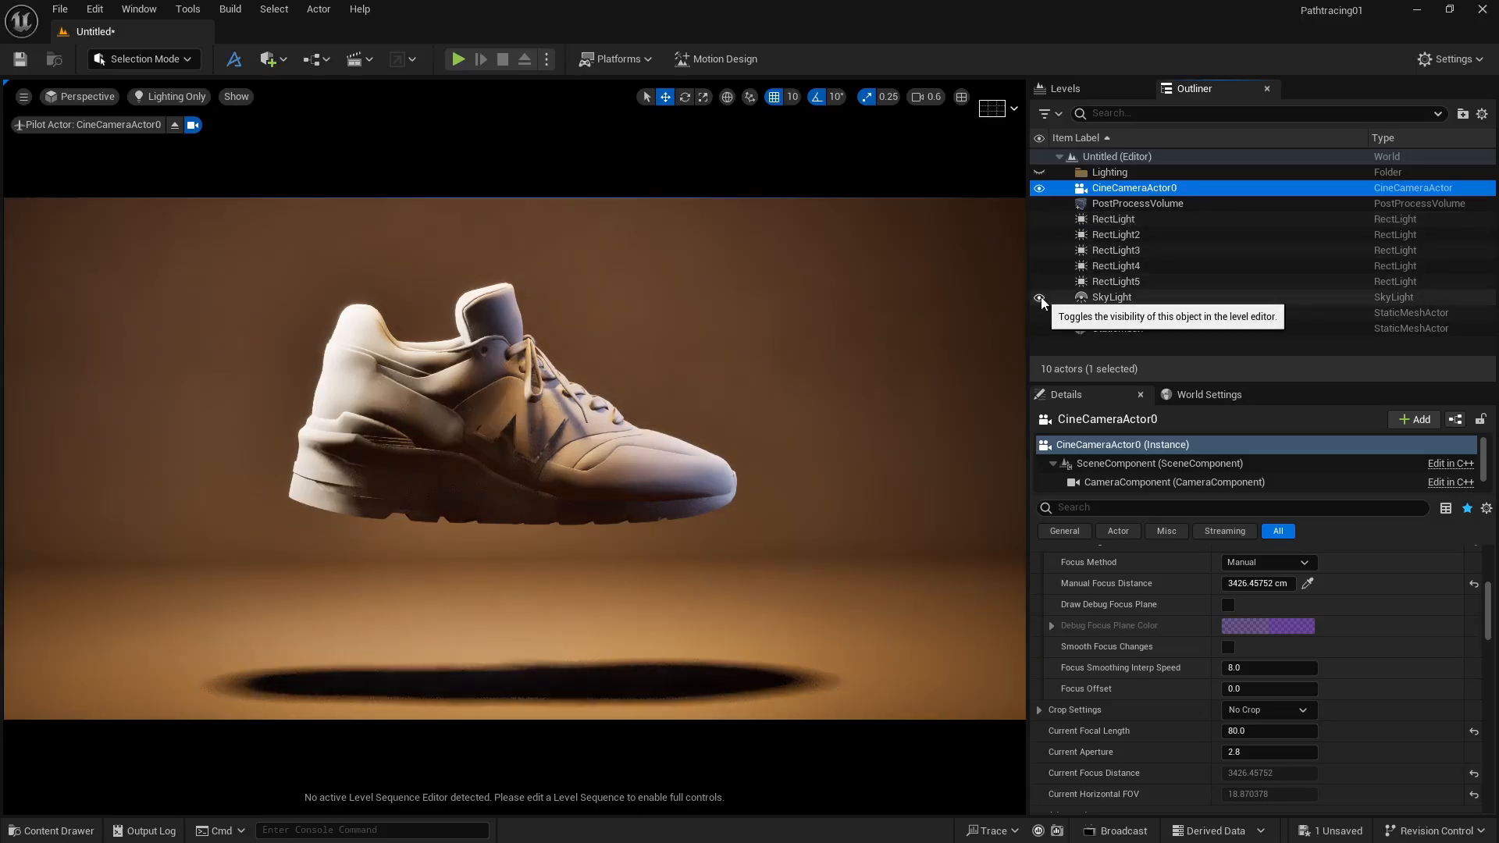
click(1041, 298)
click(1040, 297)
click(1040, 298)
click(1040, 298)
click(1040, 297)
click(1041, 298)
click(1039, 297)
click(1040, 298)
click(1040, 298)
click(1039, 297)
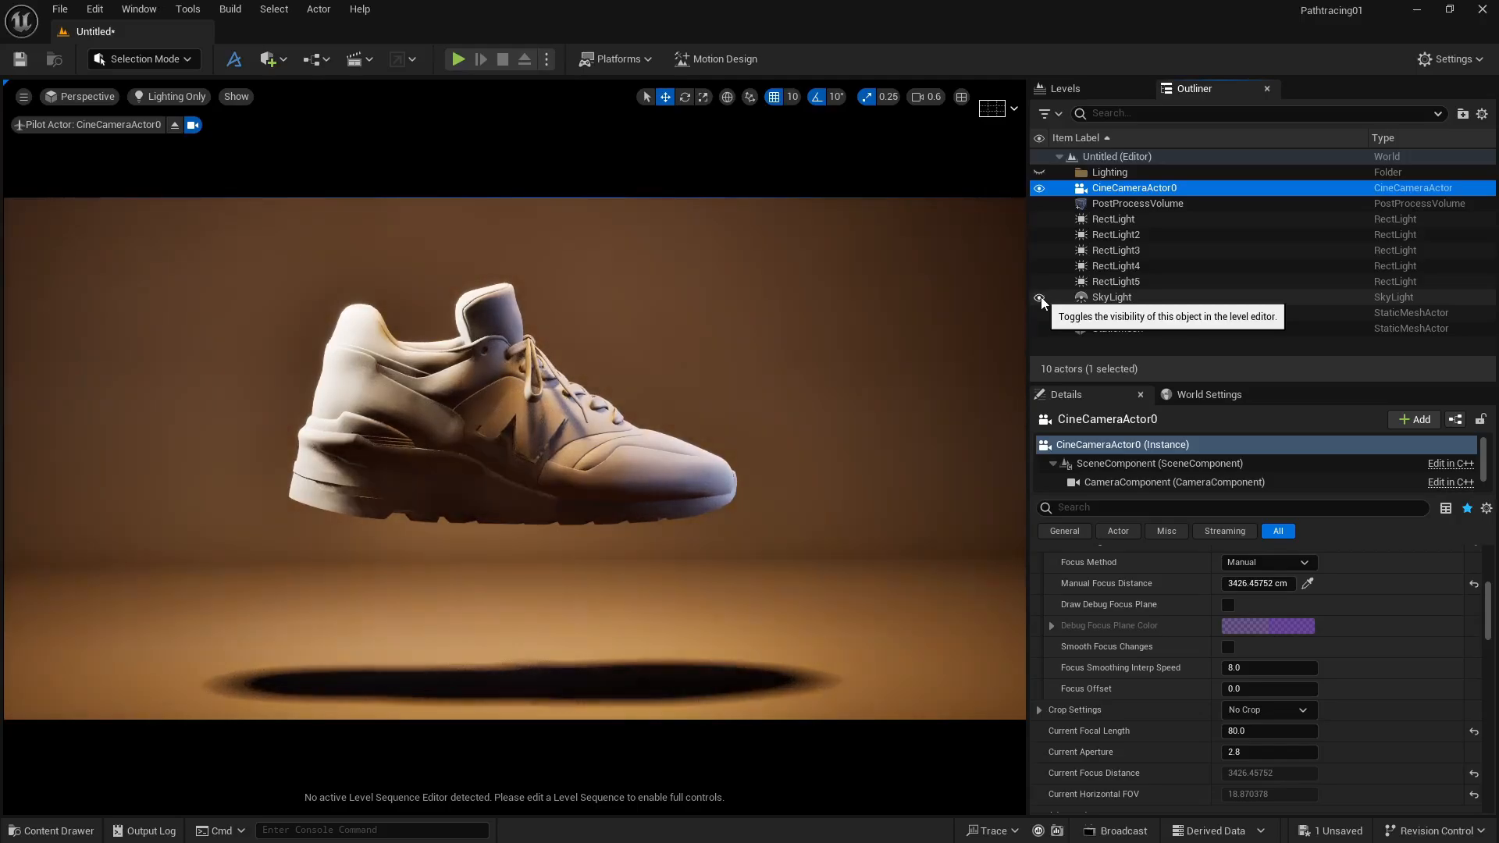
Step: Enable Cast Ray Traced Shadows on all five rect lights and set their ray tracing samples per pixel to 5
click(1113, 219)
shift+click(1116, 284)
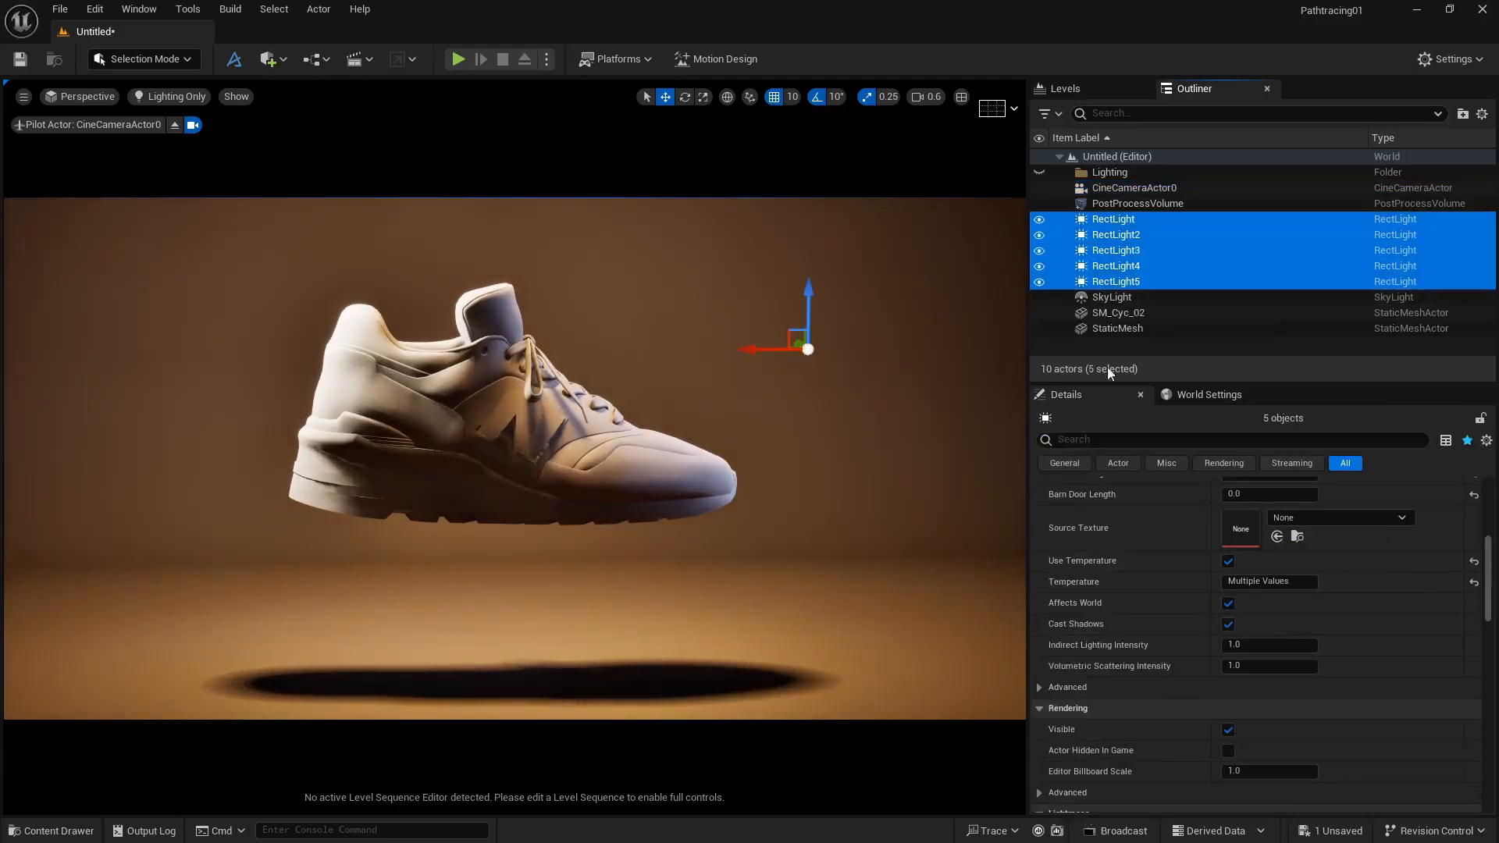
click(1097, 438)
text(rayt)
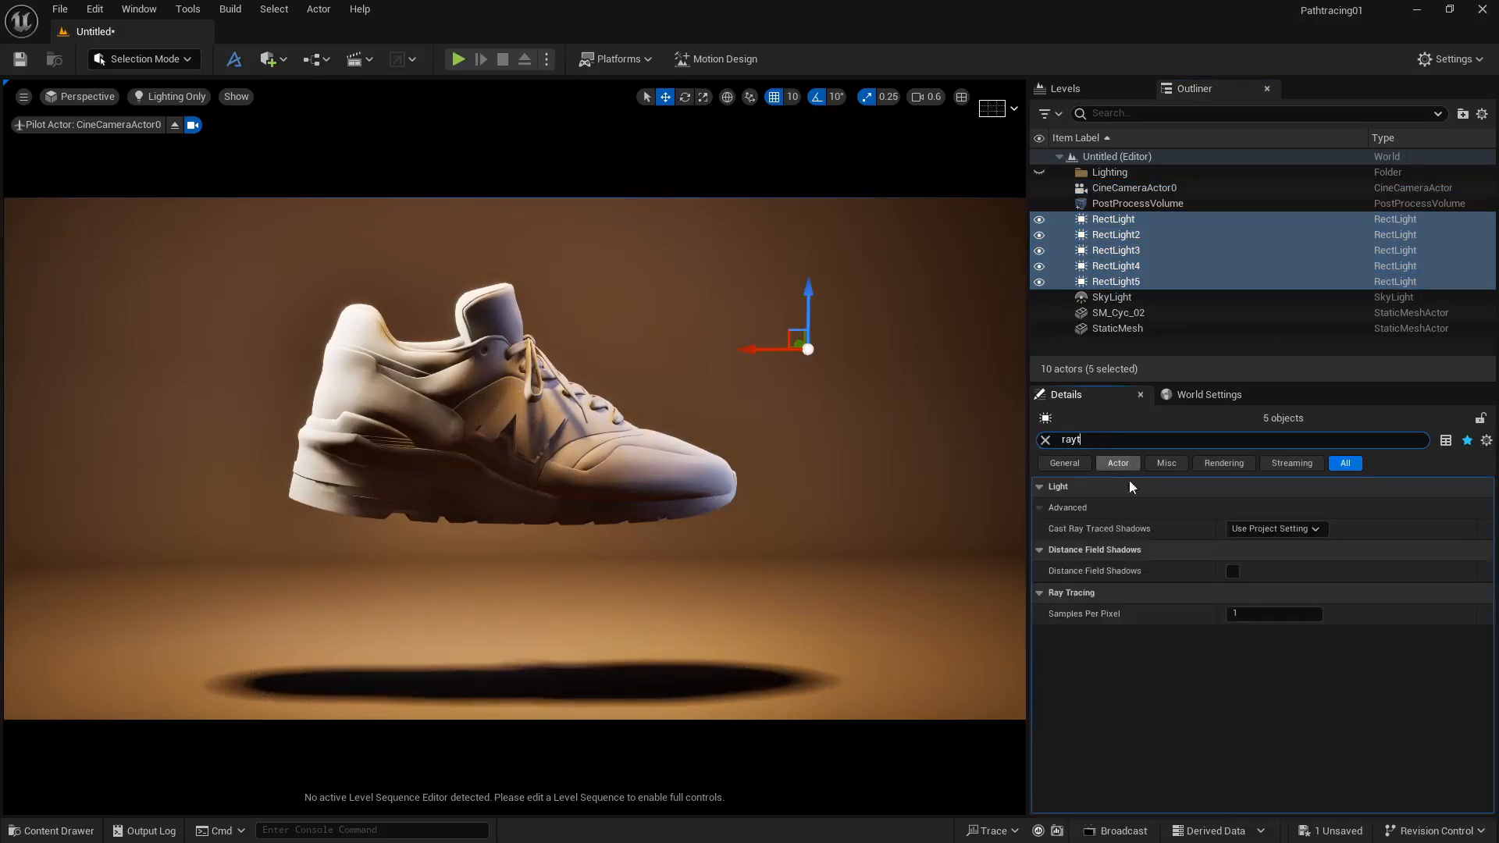
click(1270, 531)
click(1266, 573)
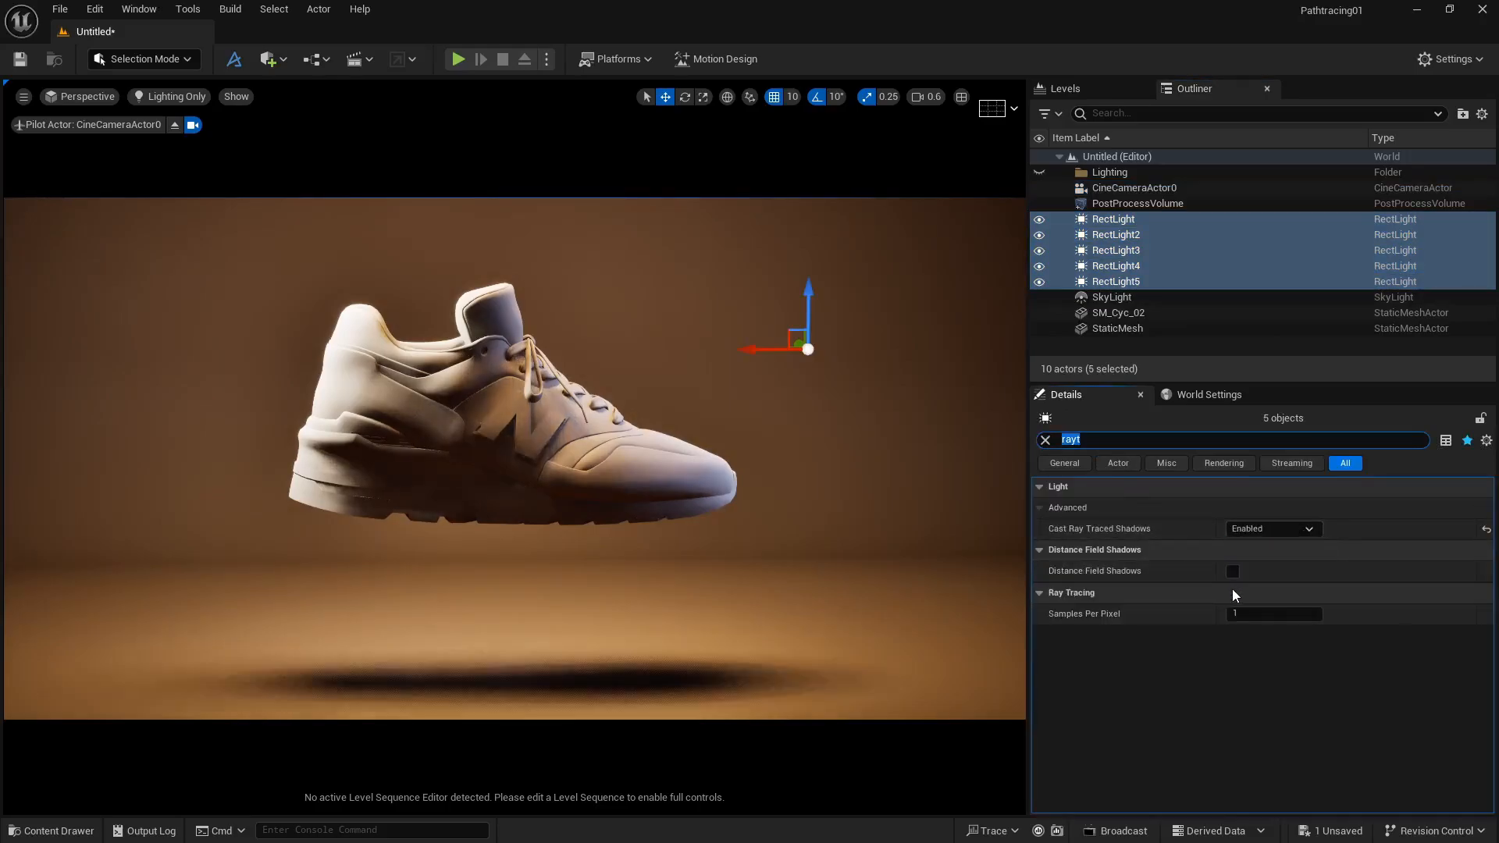
click(1243, 616)
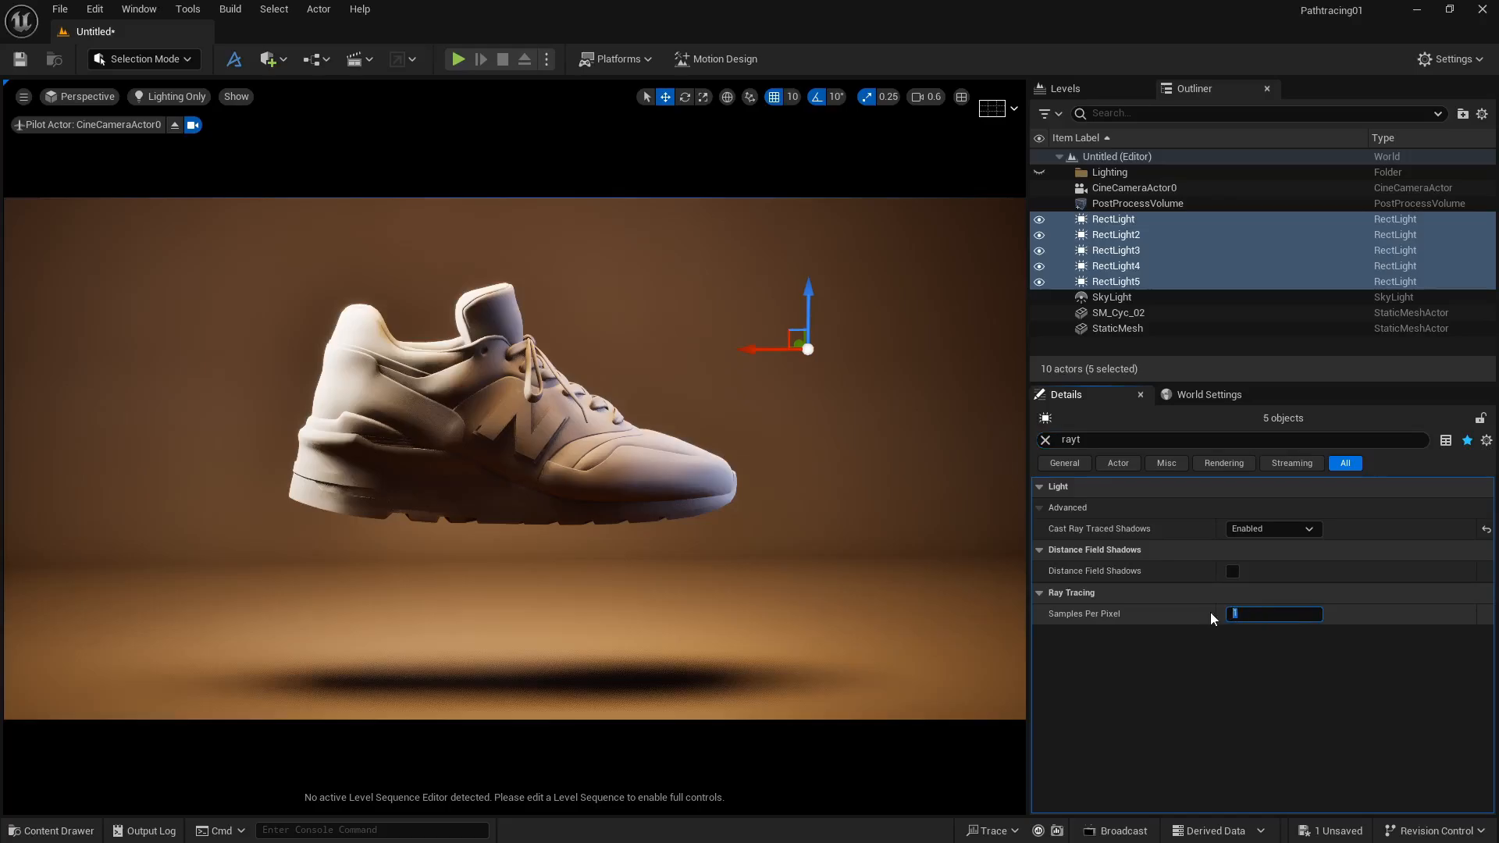
key(Return)
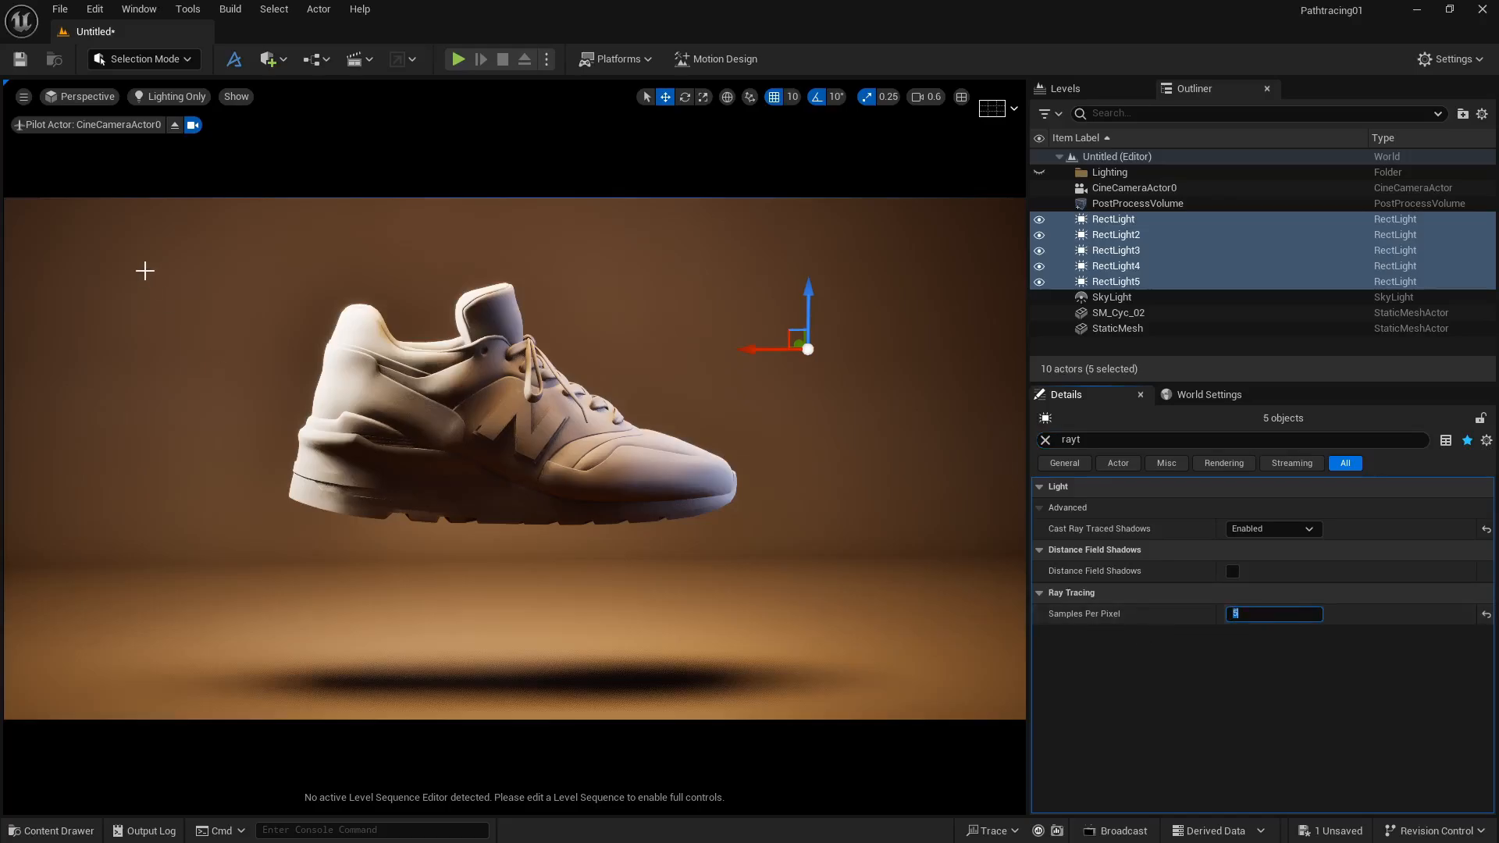
Step: Return the viewport to the Lit view mode
click(86, 98)
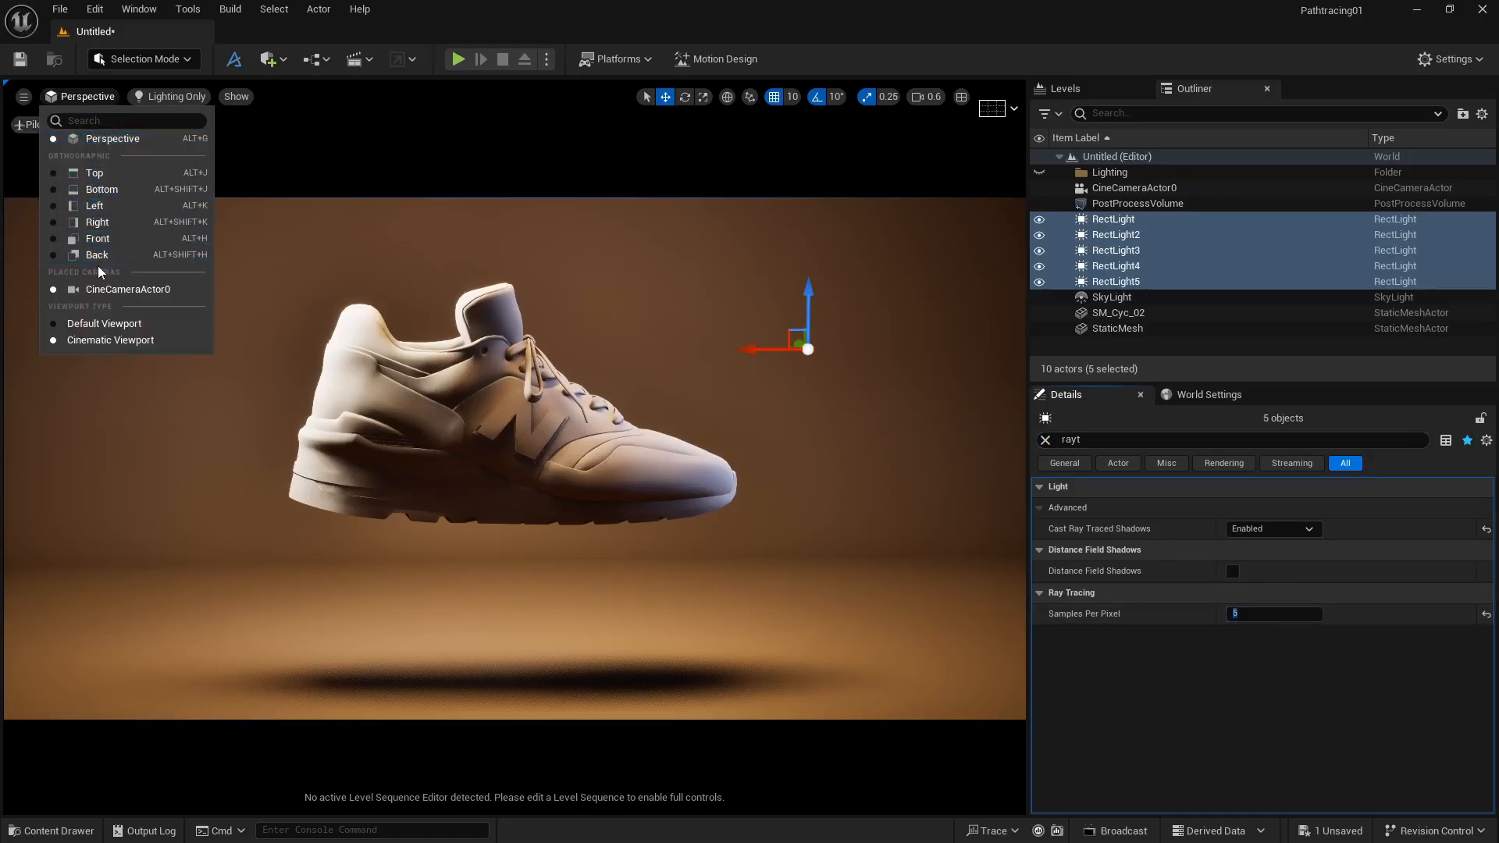
click(169, 96)
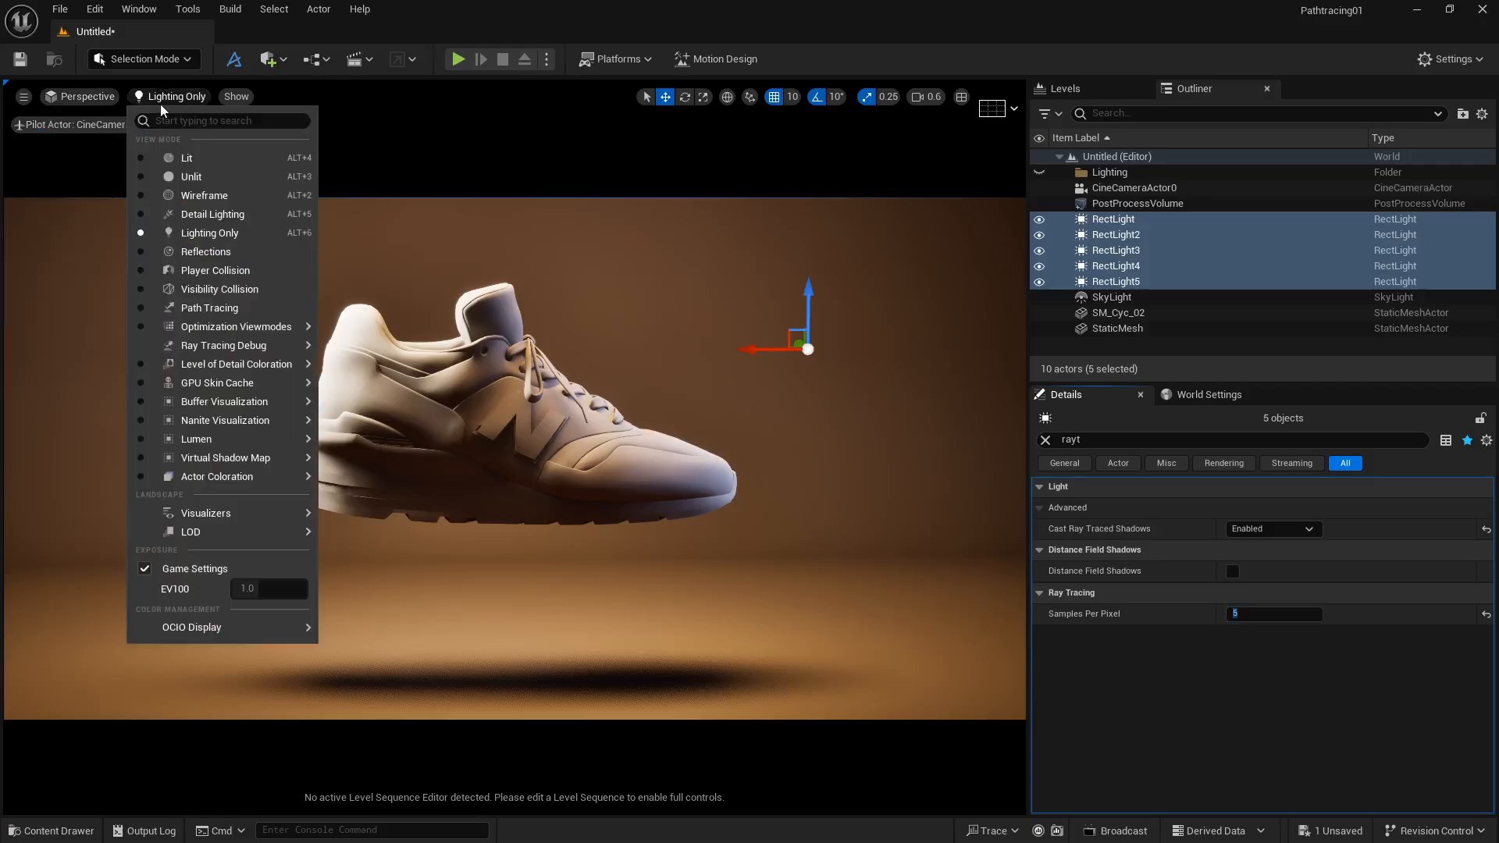
click(170, 155)
click(205, 251)
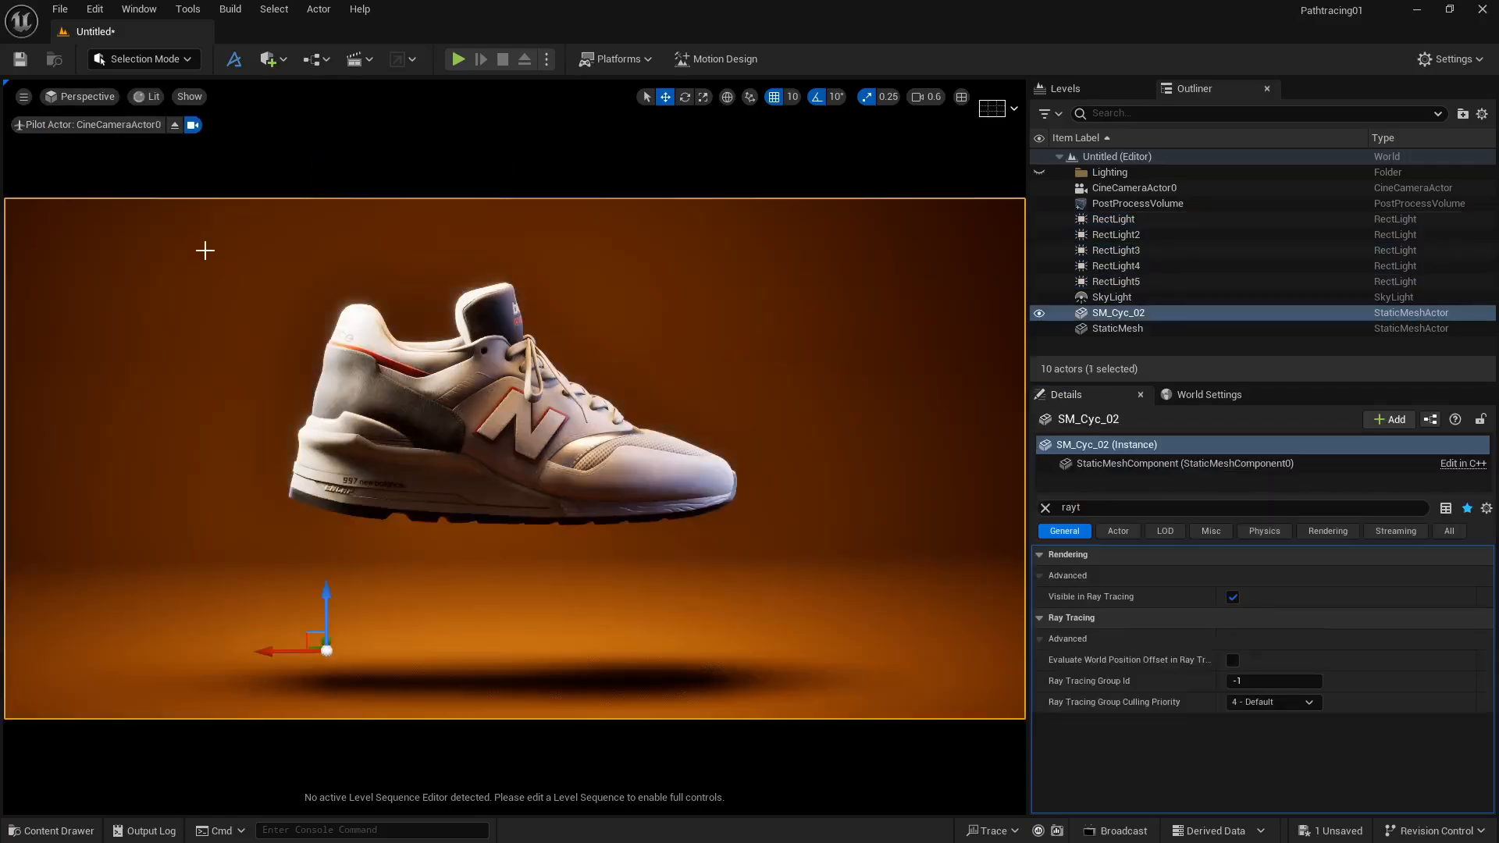
Step: Set all engine scalability groups to Cinematic quality
click(1436, 53)
mouse_move(1314, 325)
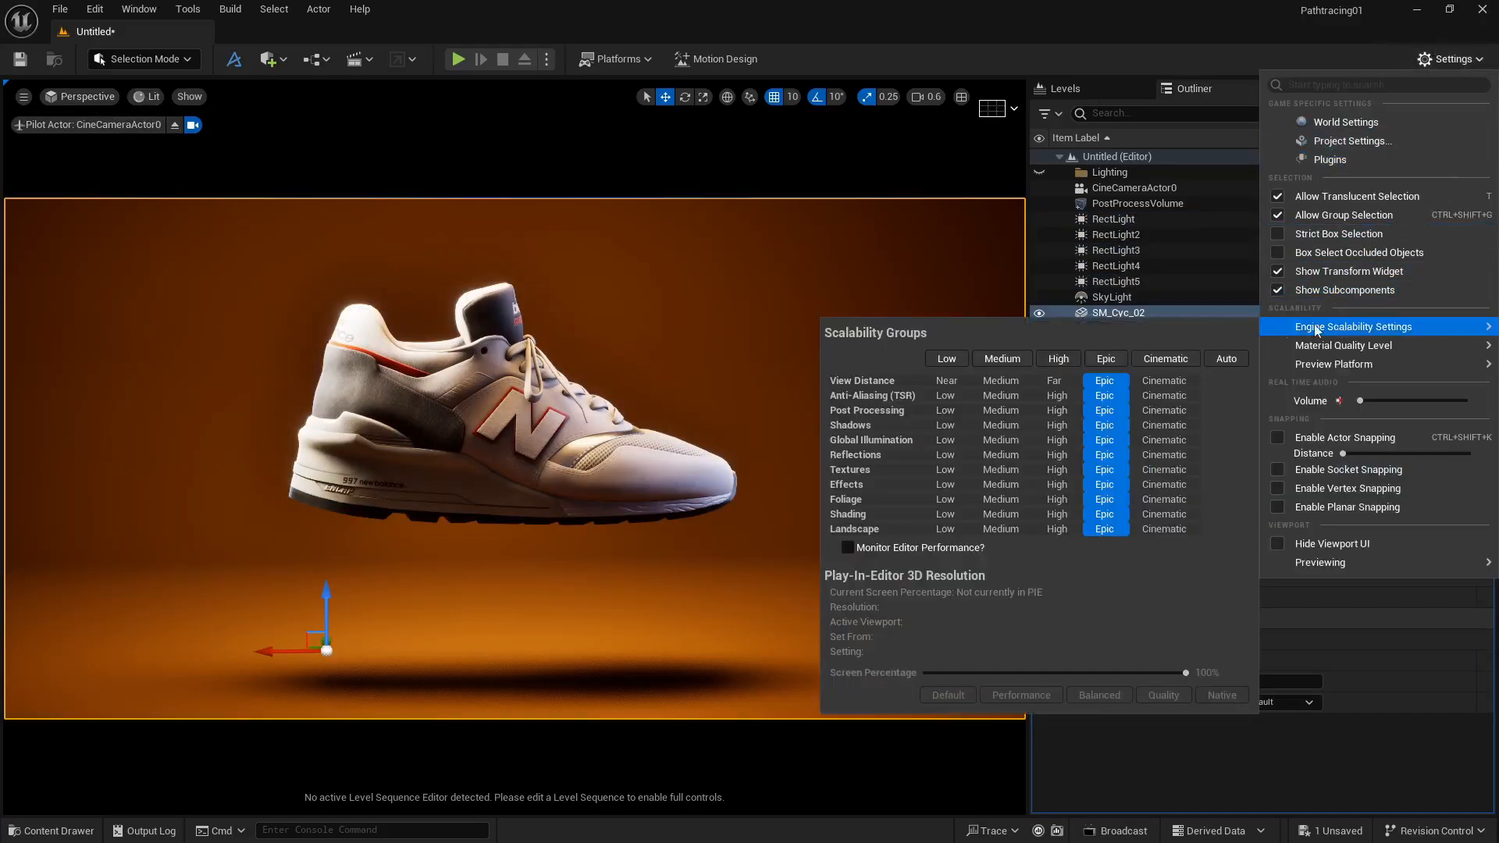
click(1166, 359)
Step: Enable the viewport's custom screen percentage override and set it to 140
click(24, 96)
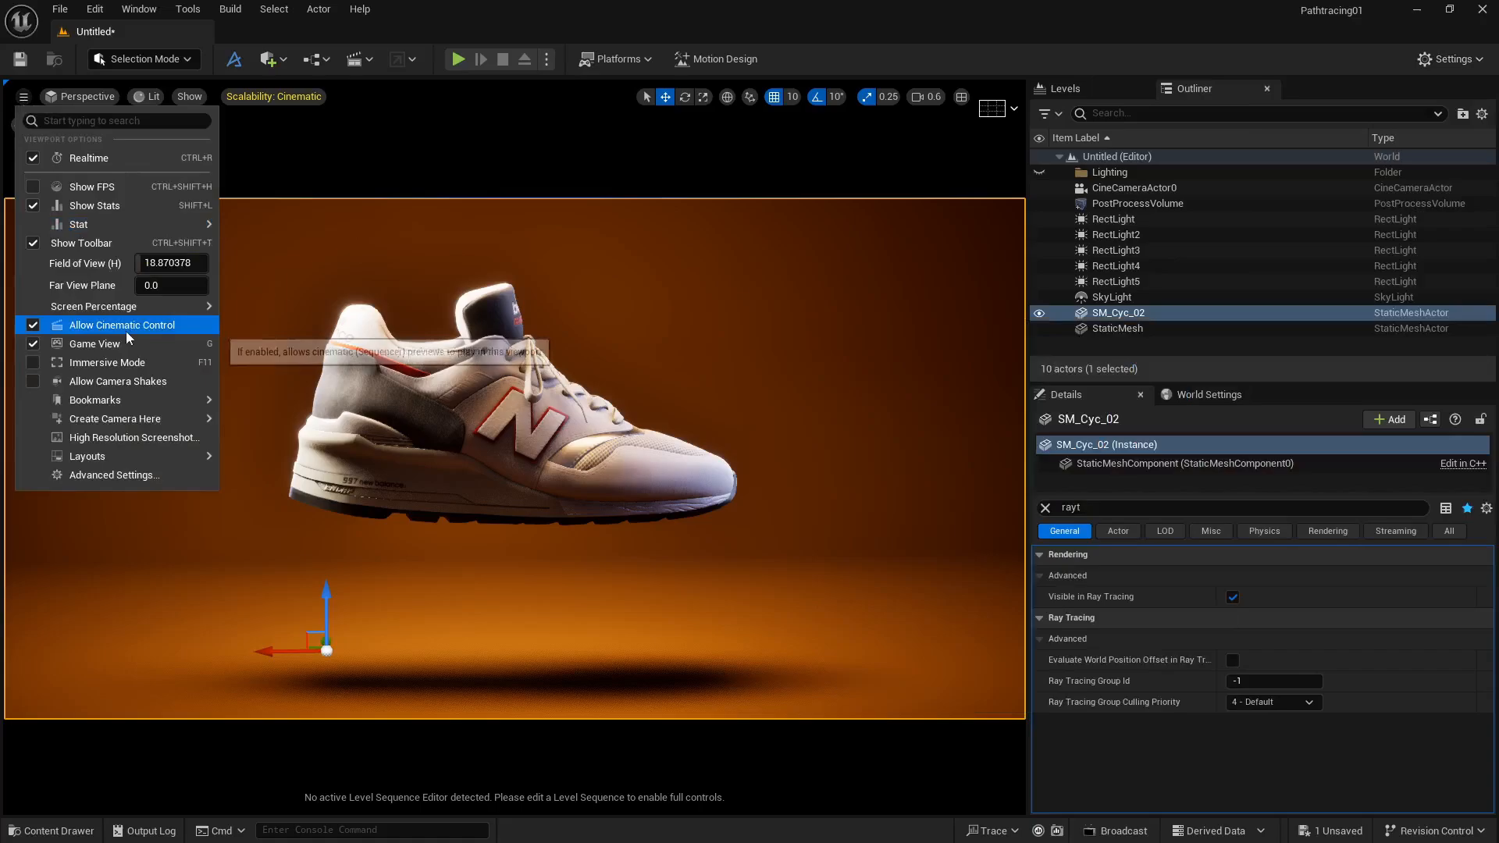
mouse_move(195, 403)
mouse_move(176, 308)
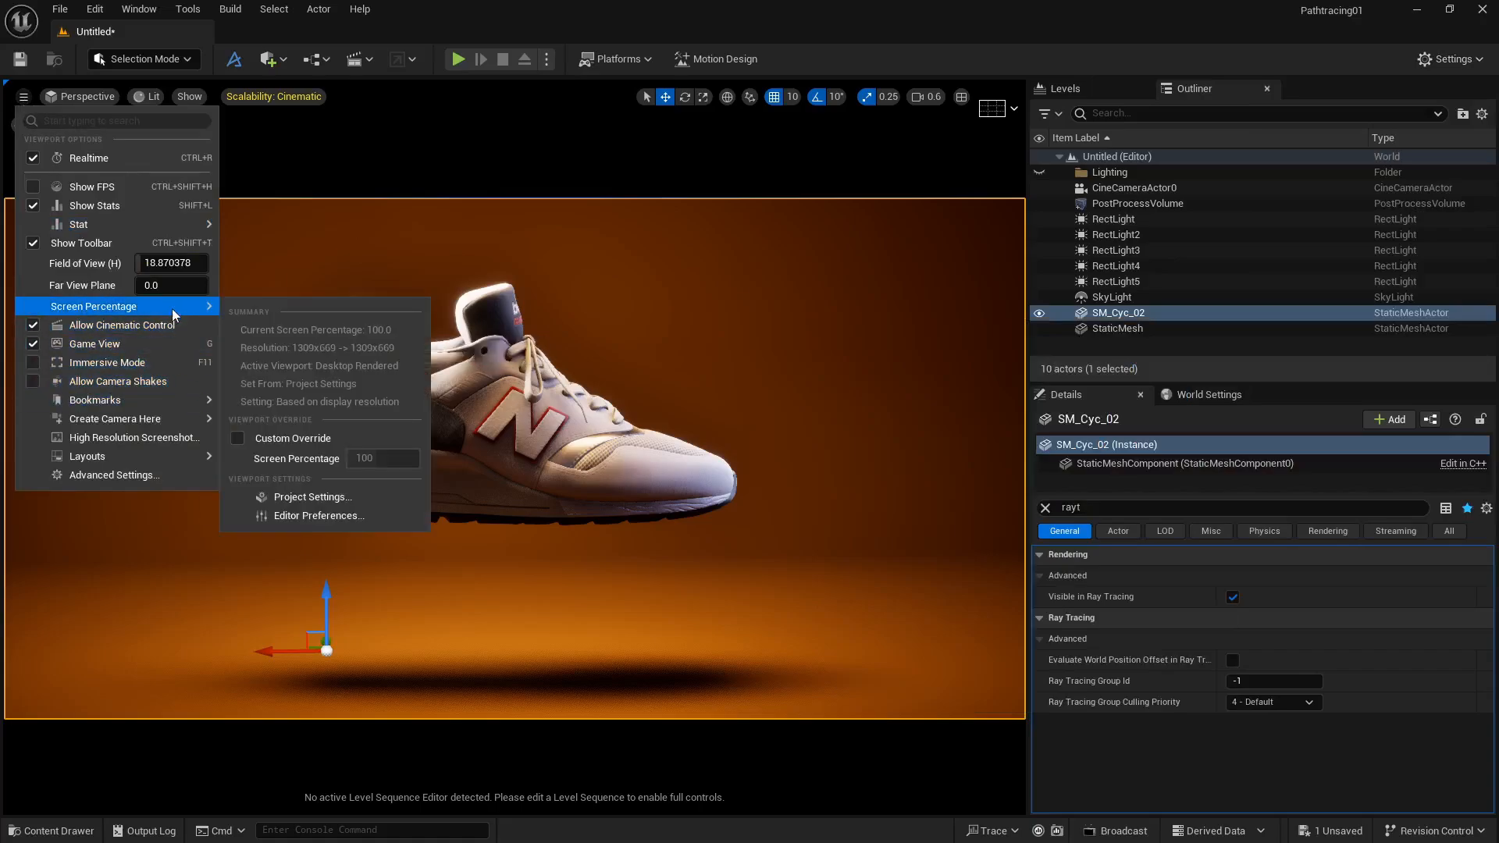
click(239, 435)
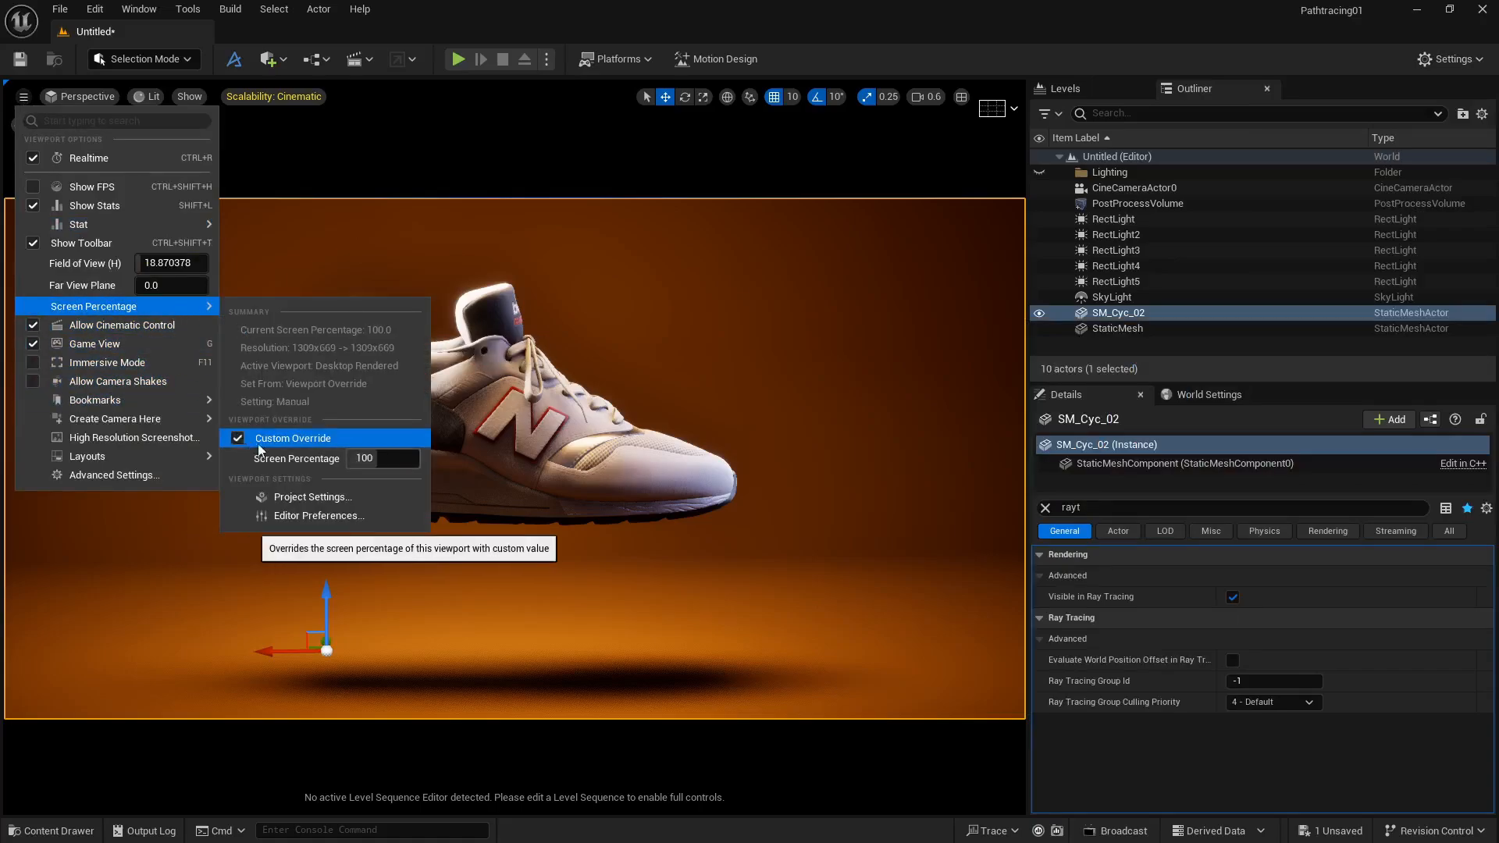
click(375, 458)
text(14)
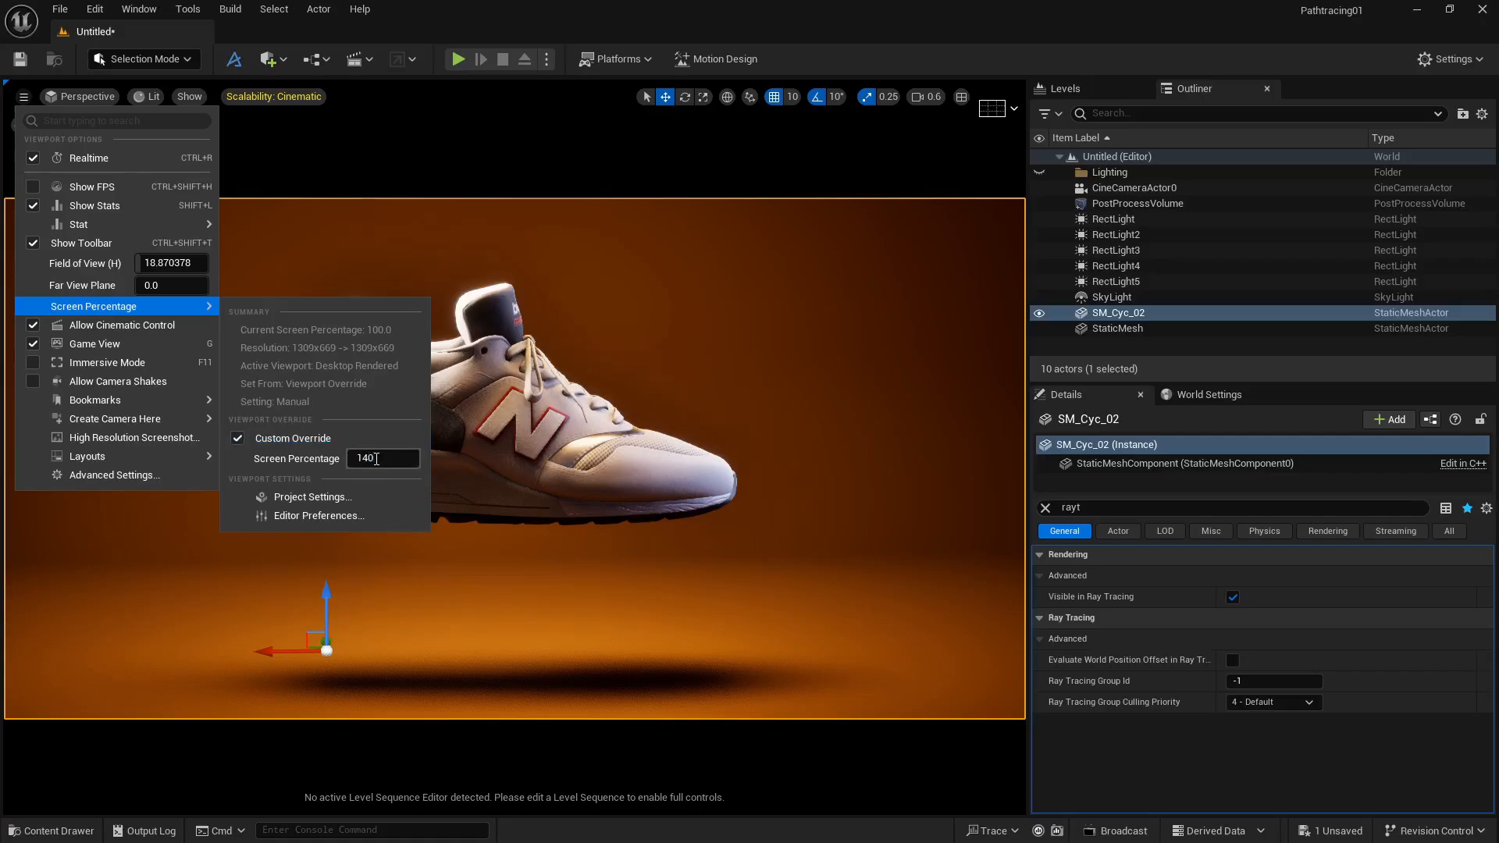
text(0)
key(Return)
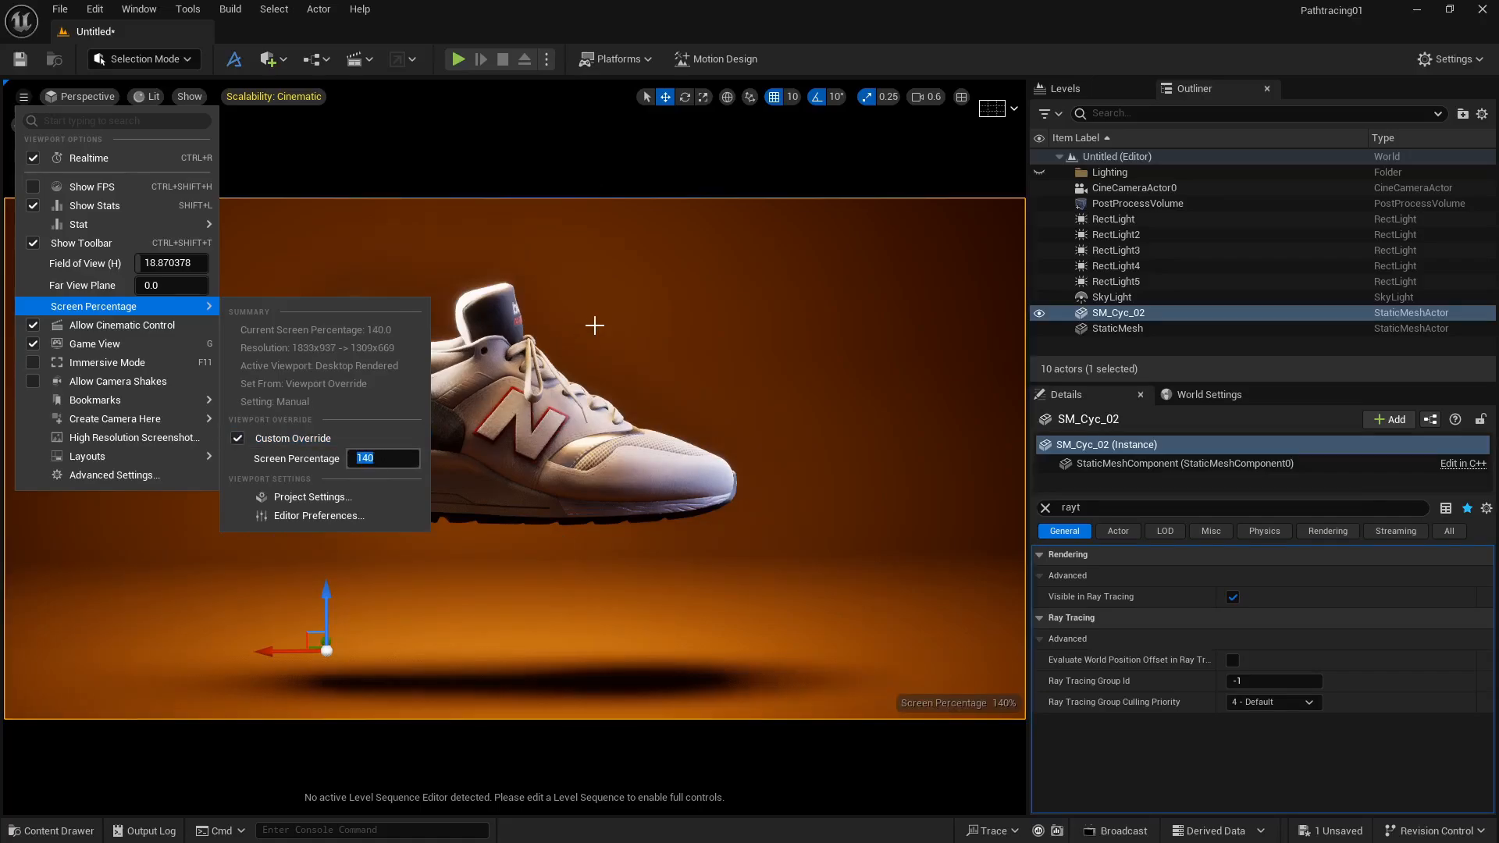
click(778, 178)
Step: Show the scene in immersive mode with the backdrop deselected, and run the pending autosave immediately
click(1127, 171)
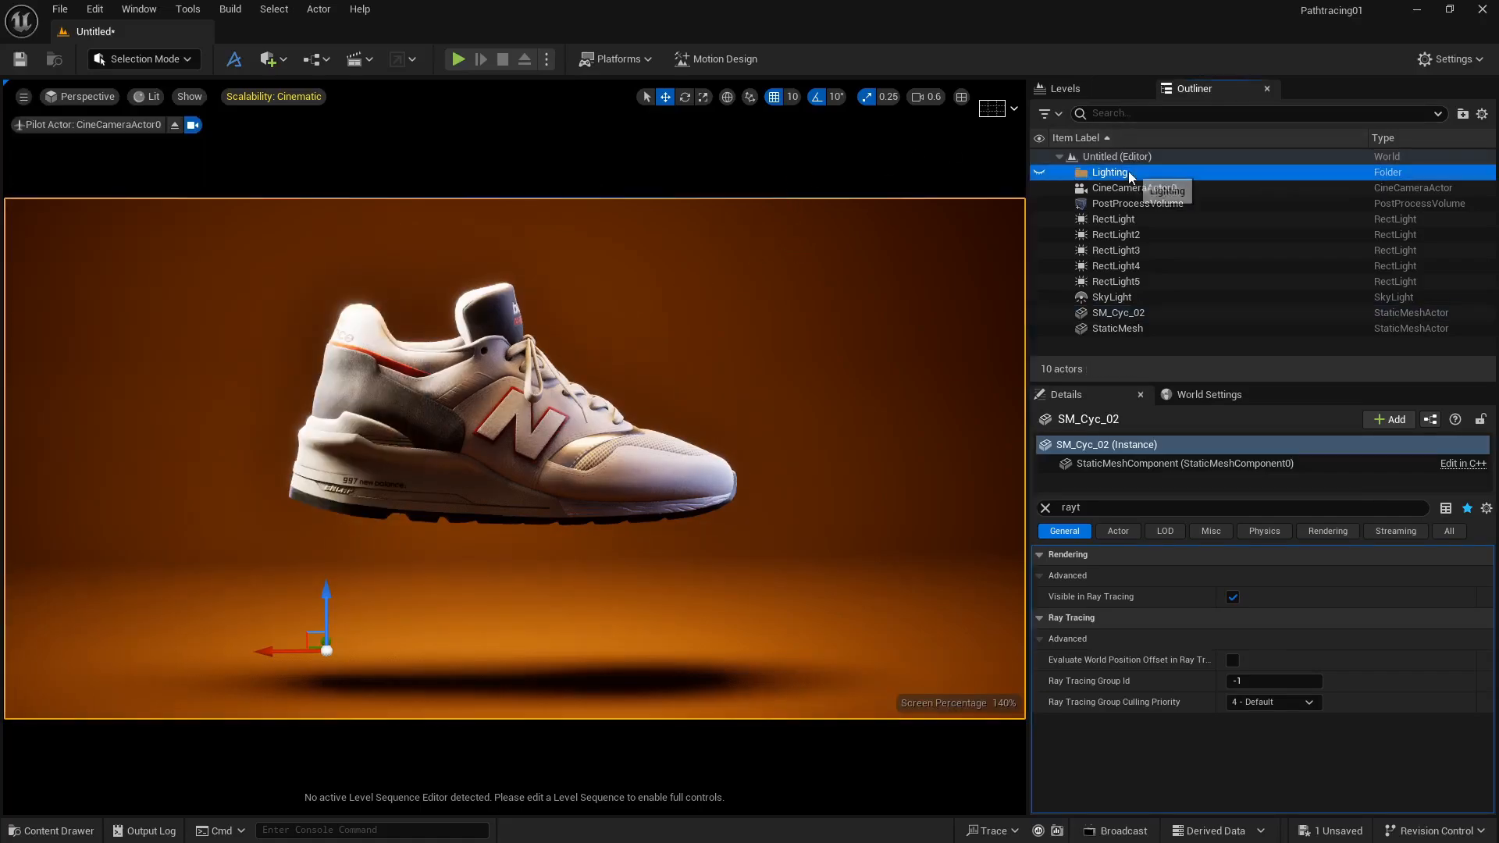
click(1131, 160)
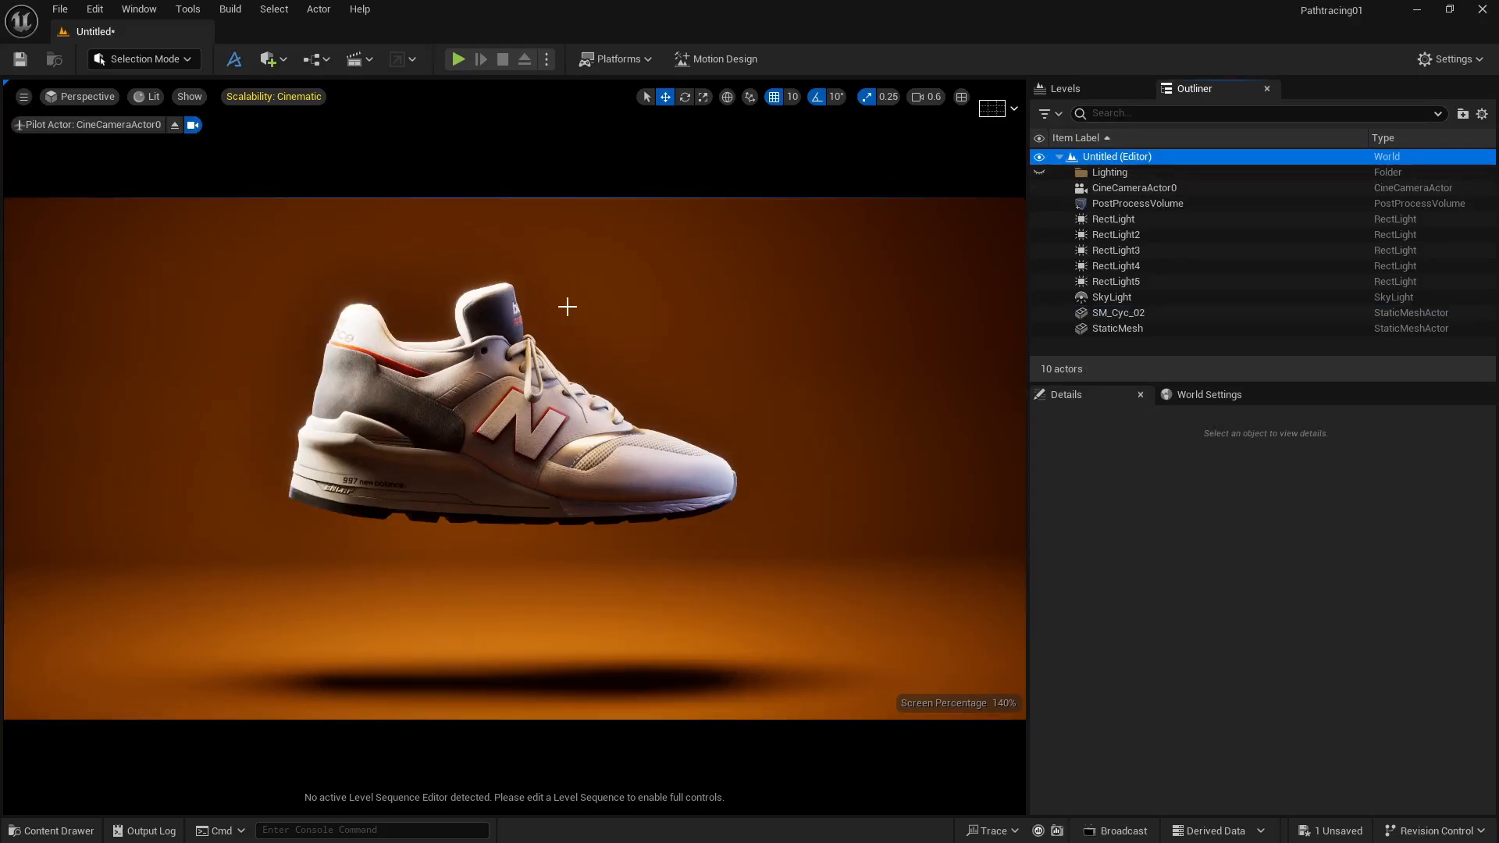
key(F11)
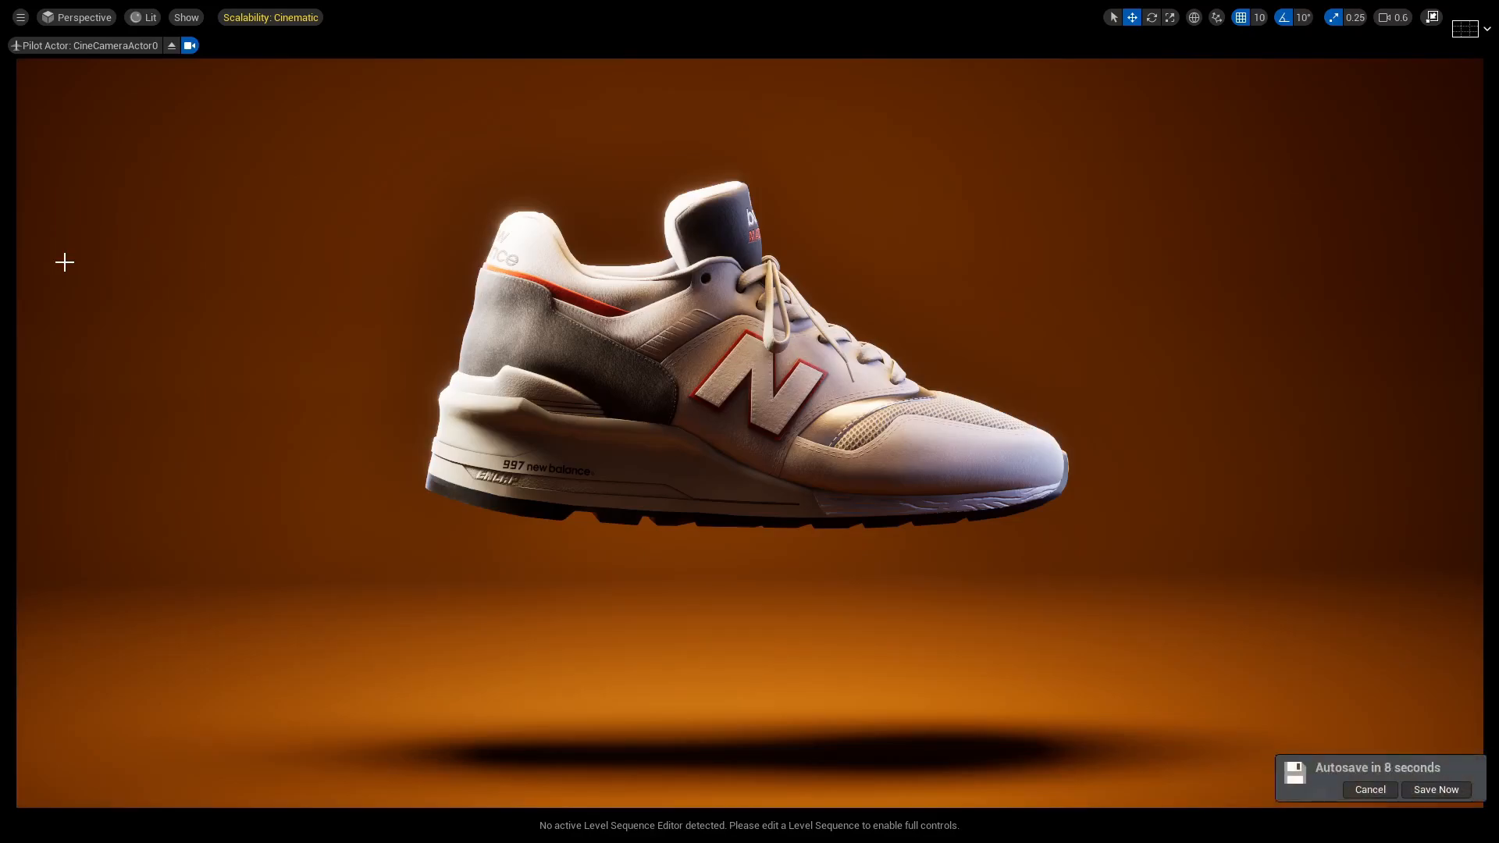
click(1425, 788)
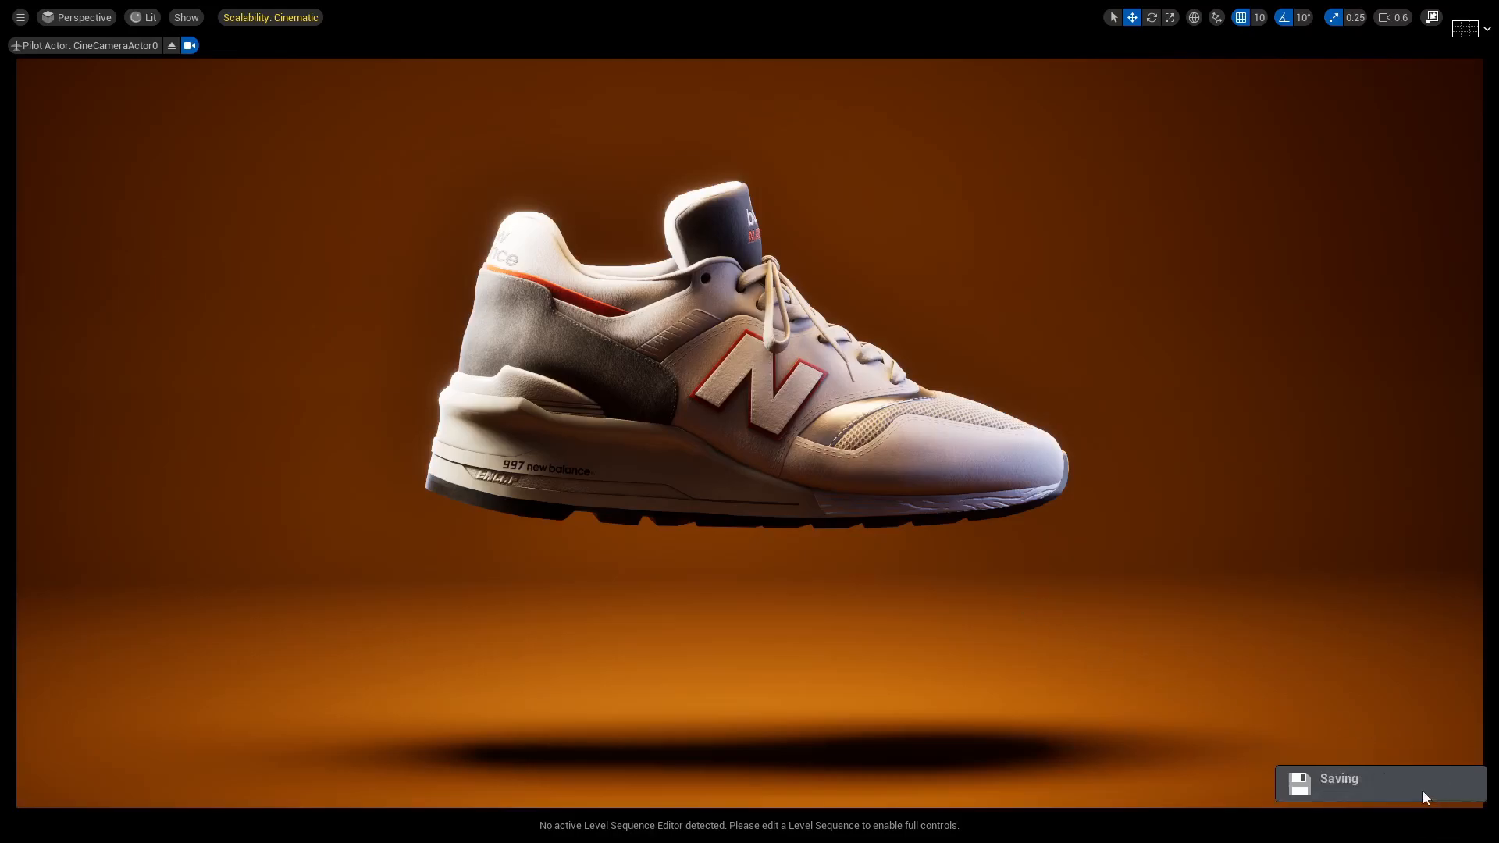